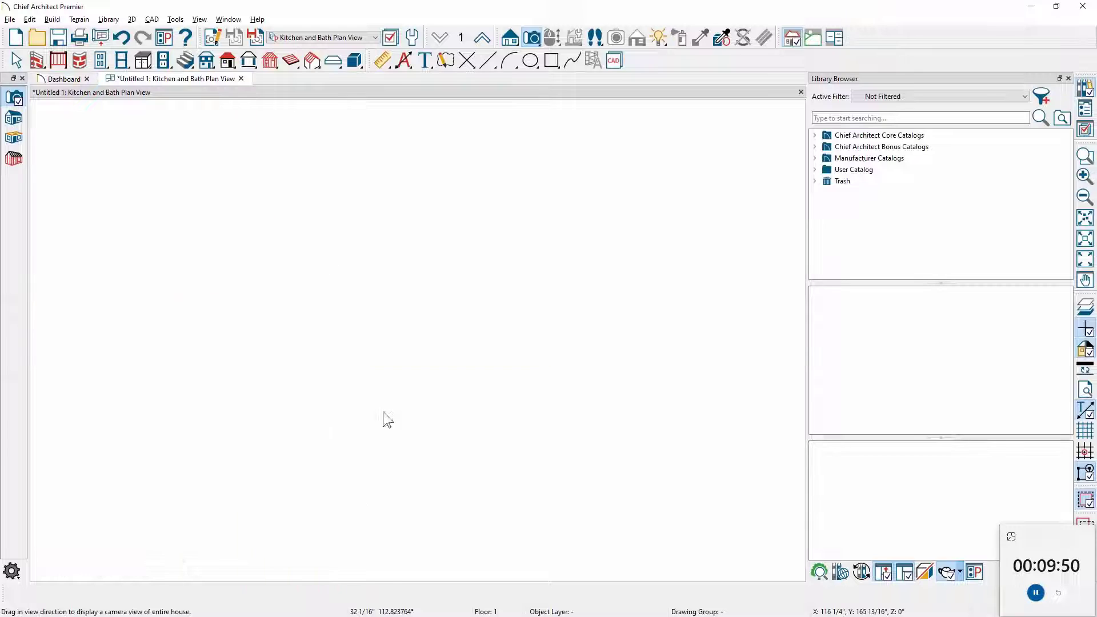
# - Create a full camera view of the base cabinet and replace its knobs with "hw, med pull" from the user catalog's Round-the-Island folder
pyautogui.moveTo(355, 472); pyautogui.dragTo(301, 37, button='middle')
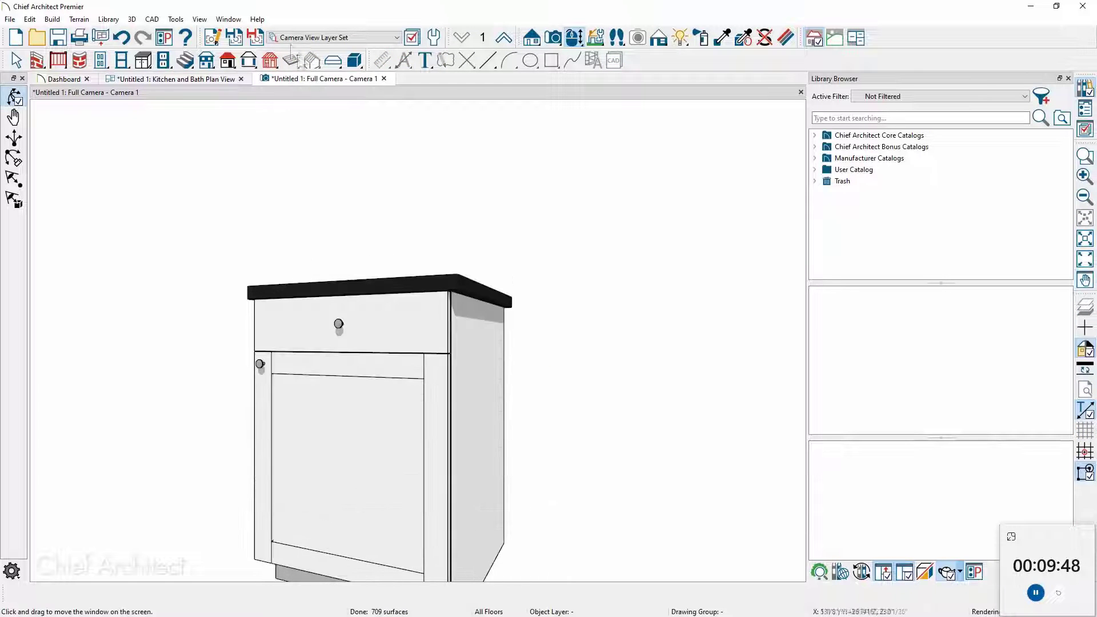
pyautogui.moveTo(382, 294); pyautogui.dragTo(391, 196, button='middle')
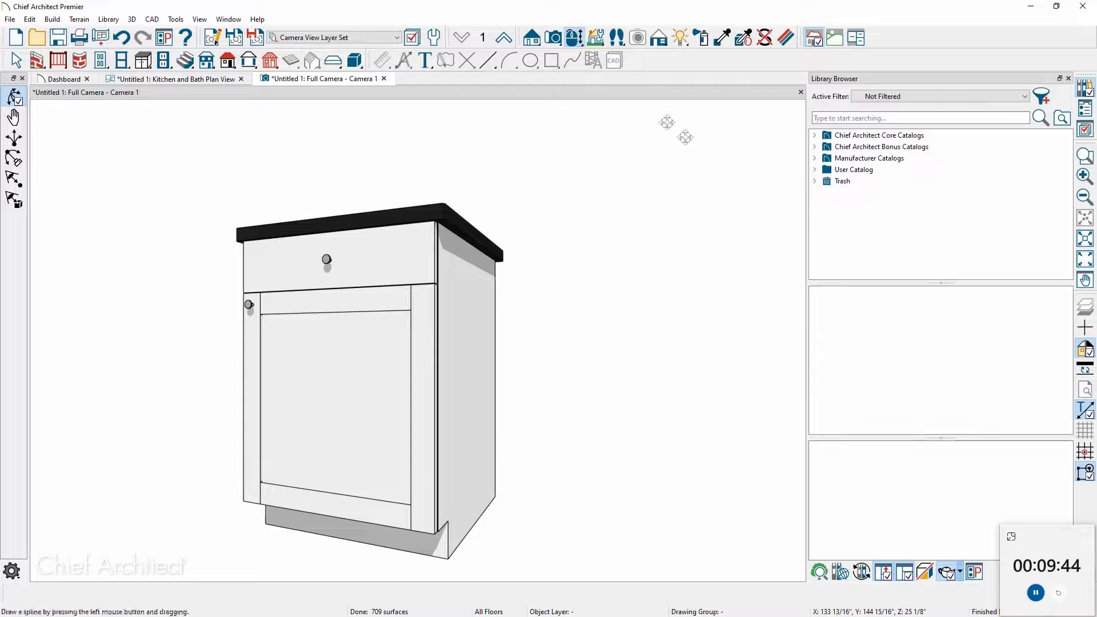
pyautogui.click(815, 169)
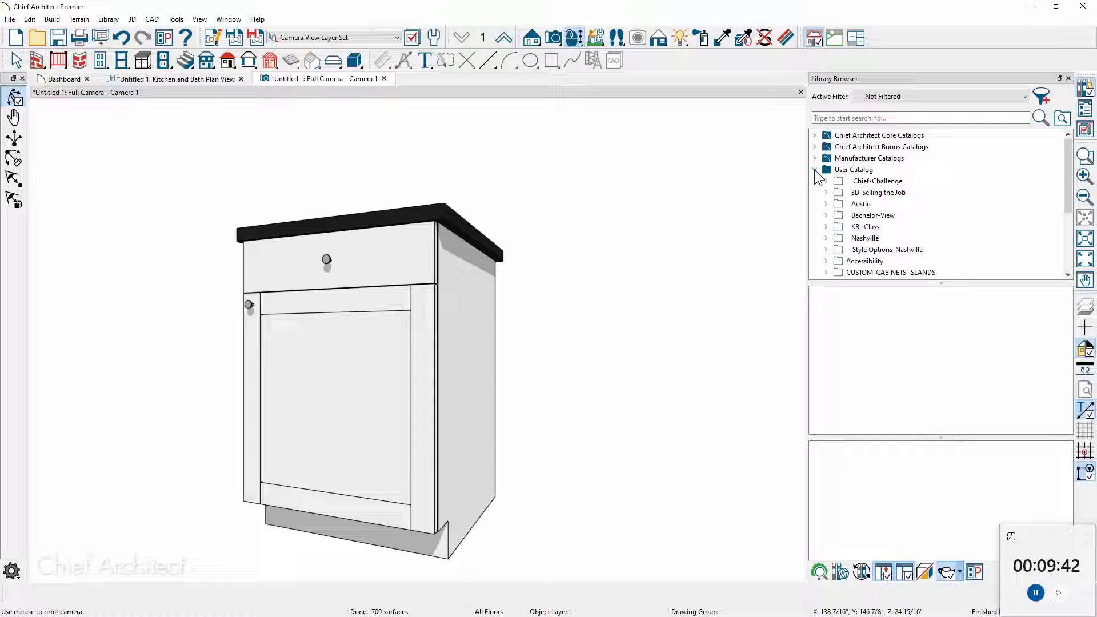
pyautogui.click(884, 181)
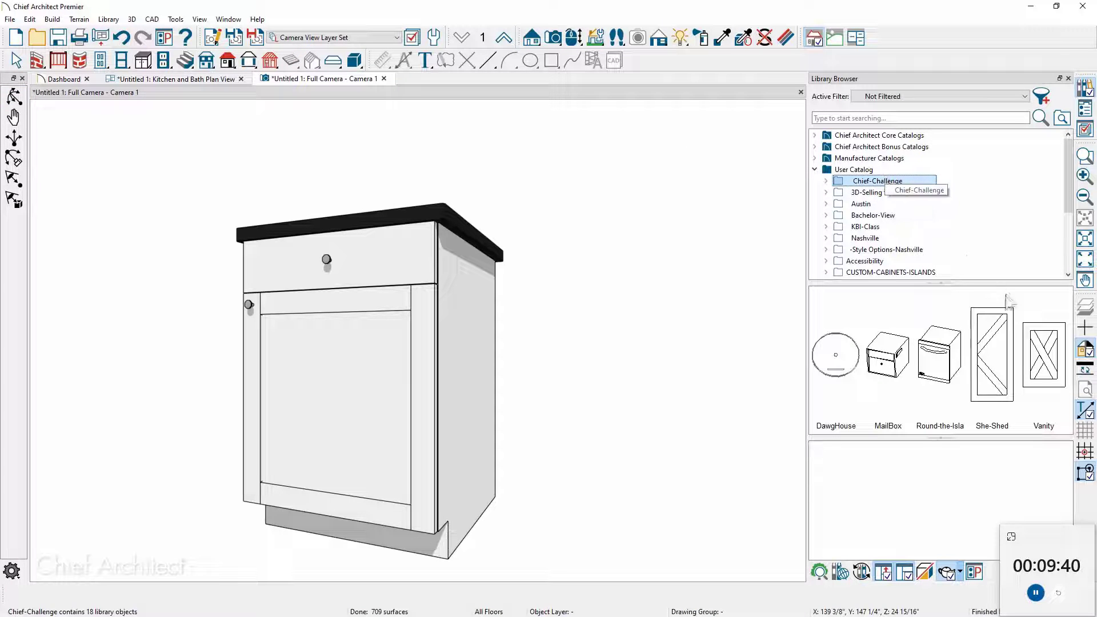
pyautogui.doubleClick(946, 366)
pyautogui.click(942, 374)
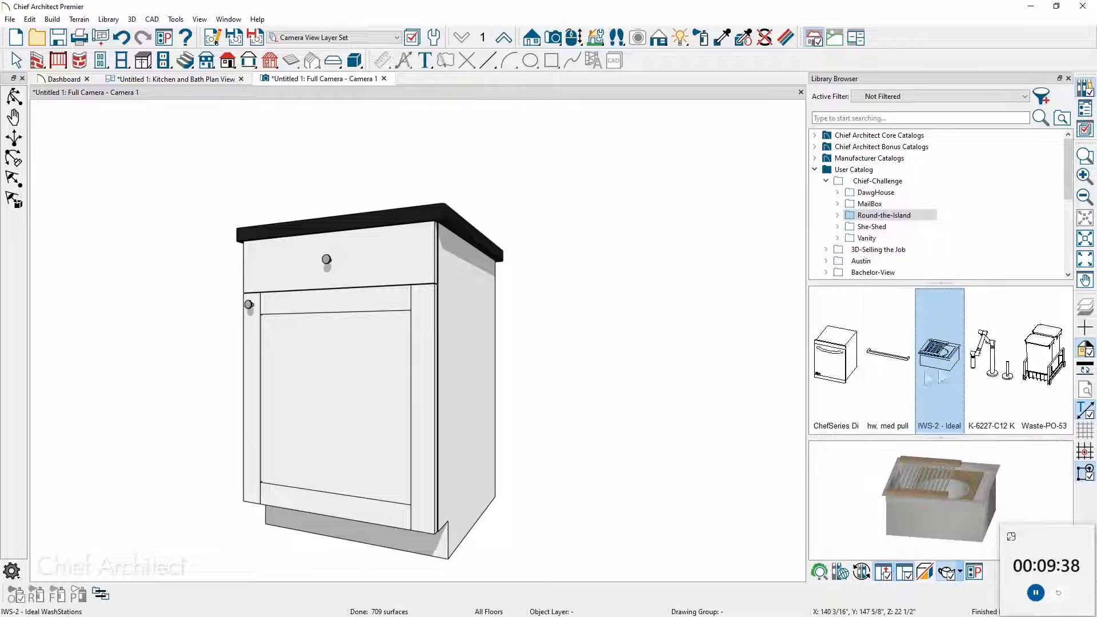
pyautogui.click(900, 363)
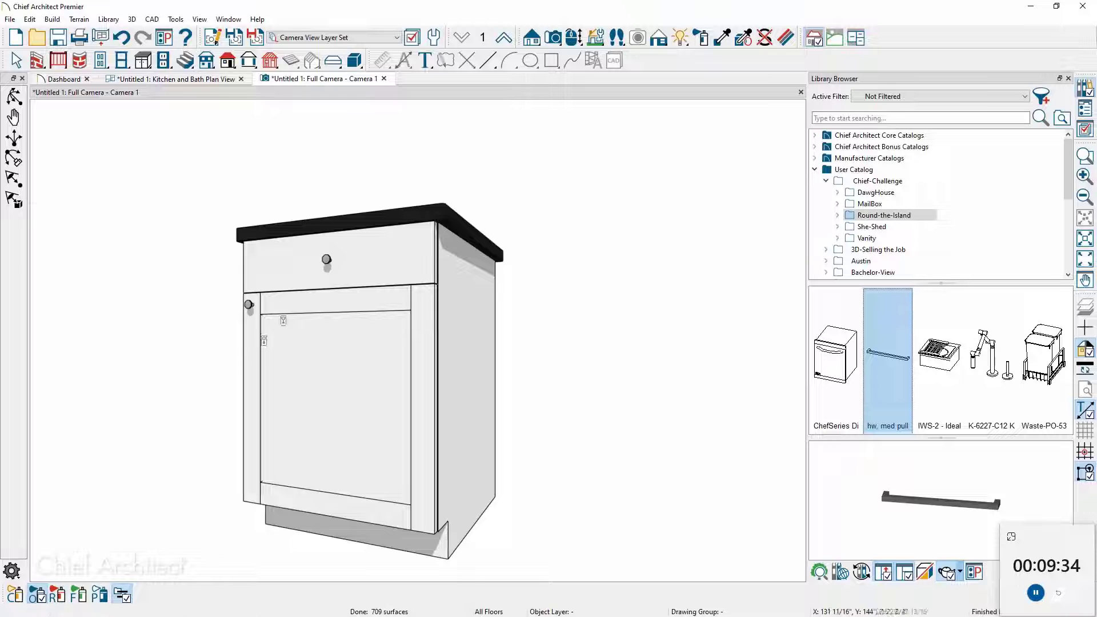
pyautogui.click(325, 263)
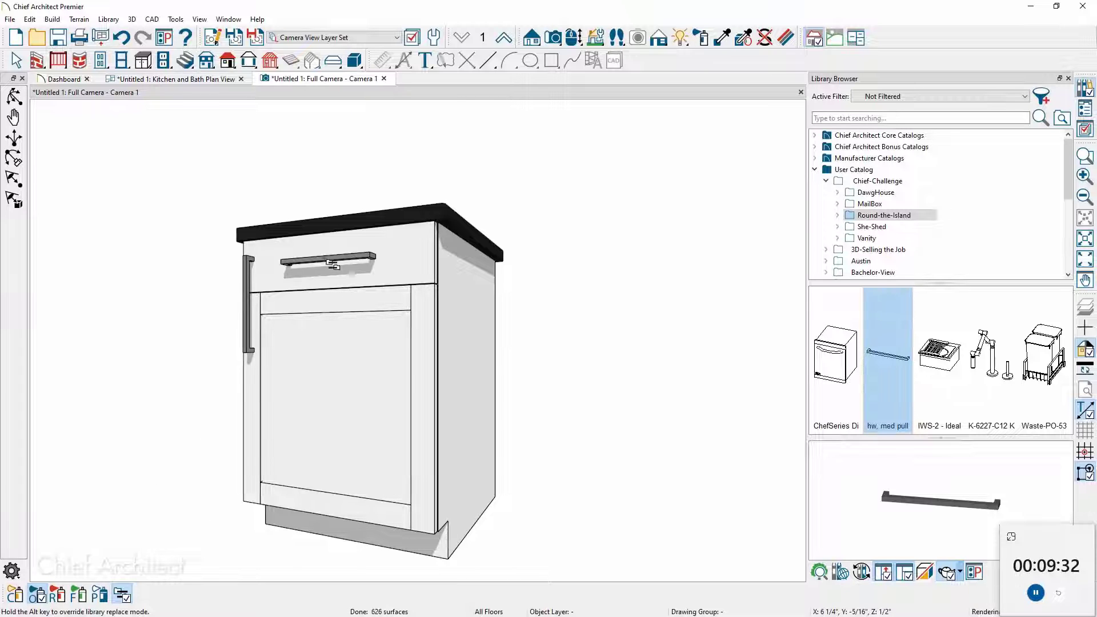
# - Remove the countertop from the base cabinet and set the cabinet height to 34 1/2" in its specification
pyautogui.press('space')
pyautogui.moveTo(361, 308); pyautogui.dragTo(370, 347, button='middle')
pyautogui.doubleClick(351, 340)
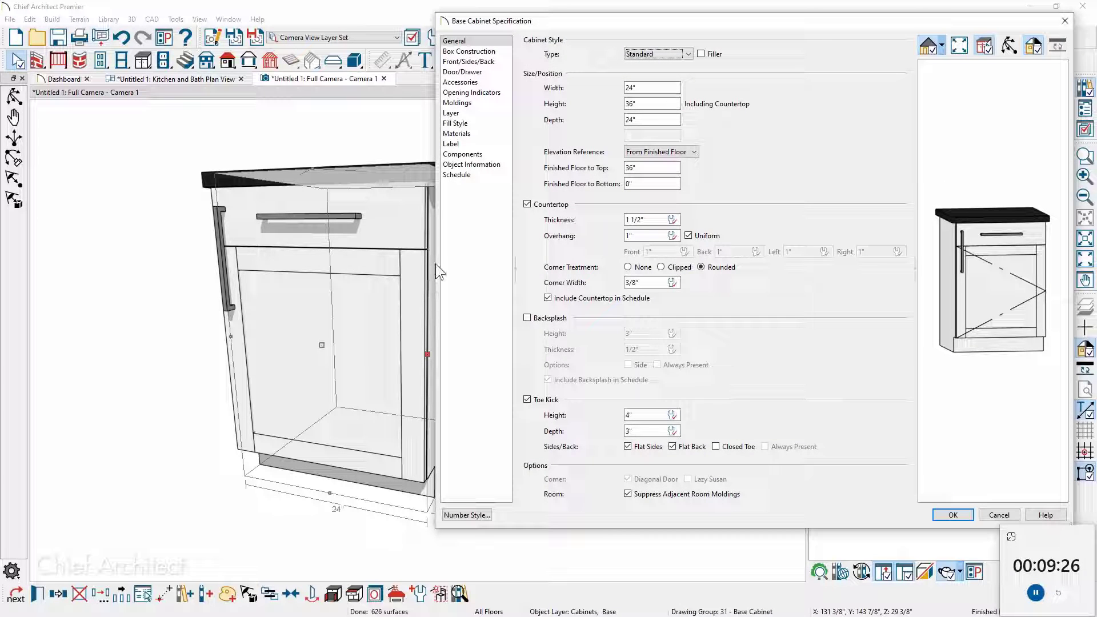
pyautogui.click(527, 204)
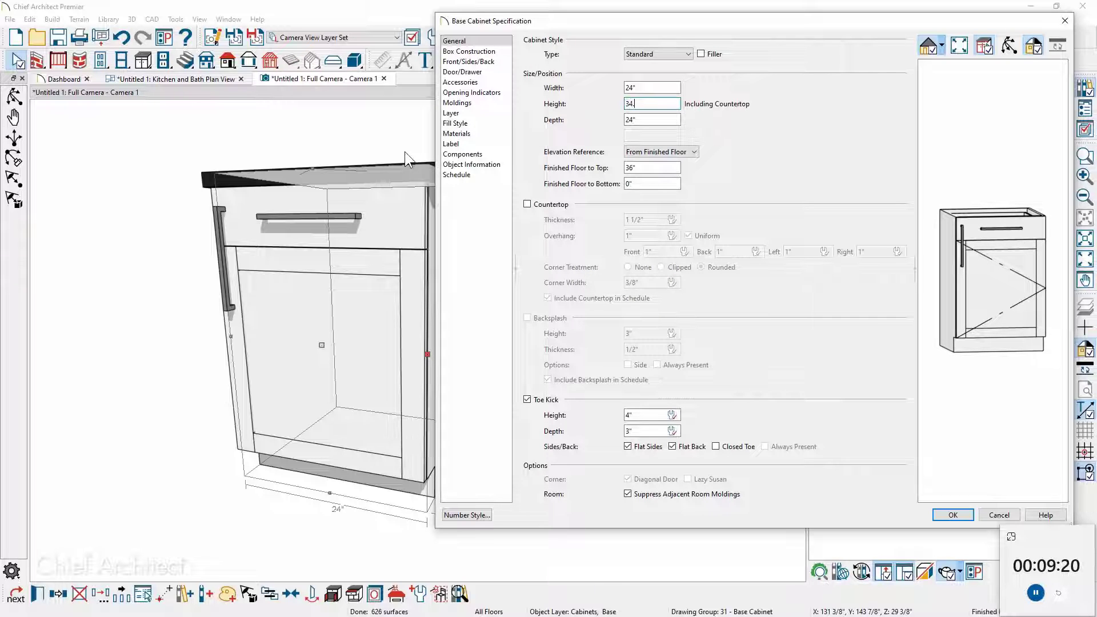
pyautogui.write('1/2')
pyautogui.press('Tab')
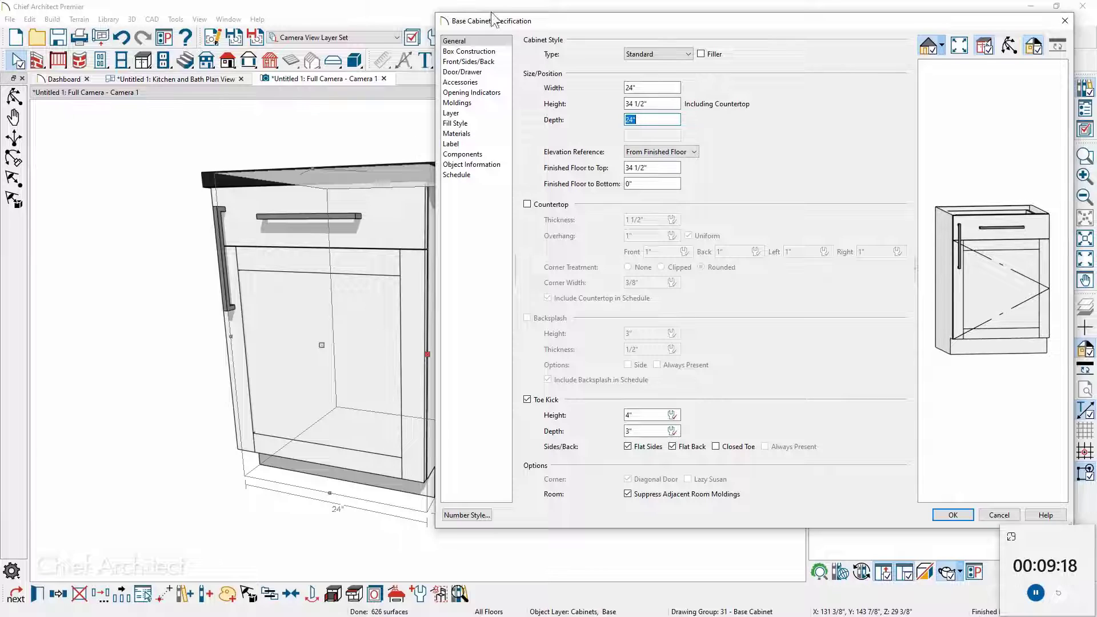
# - Set the cabinet's main door style to Slab Doors and place the door handle 6 3/8" down from the top
pyautogui.click(485, 71)
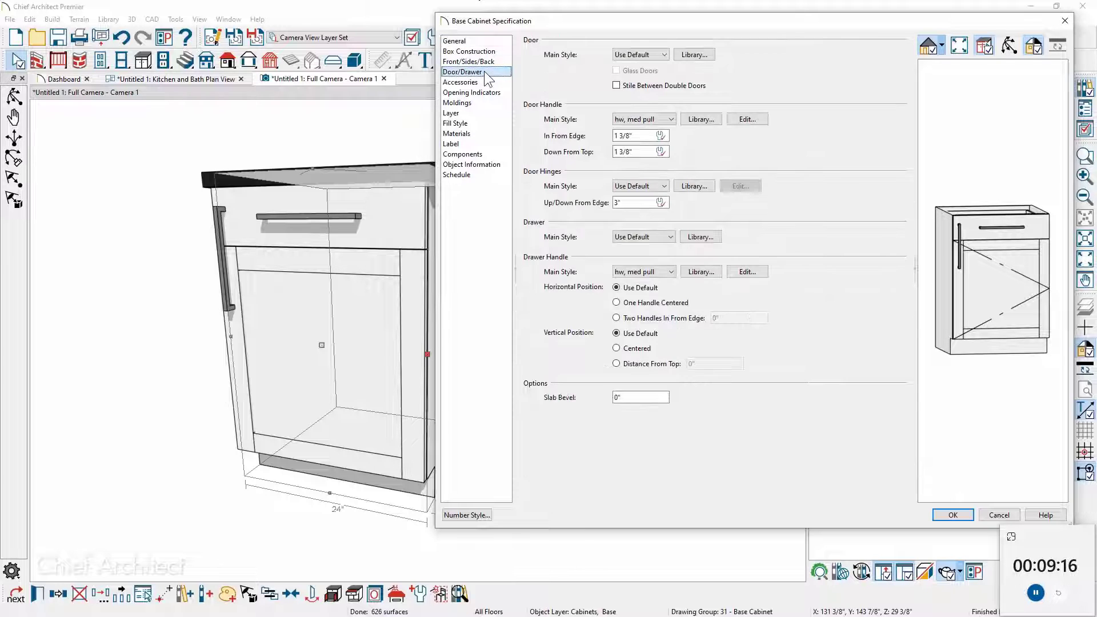
pyautogui.click(631, 55)
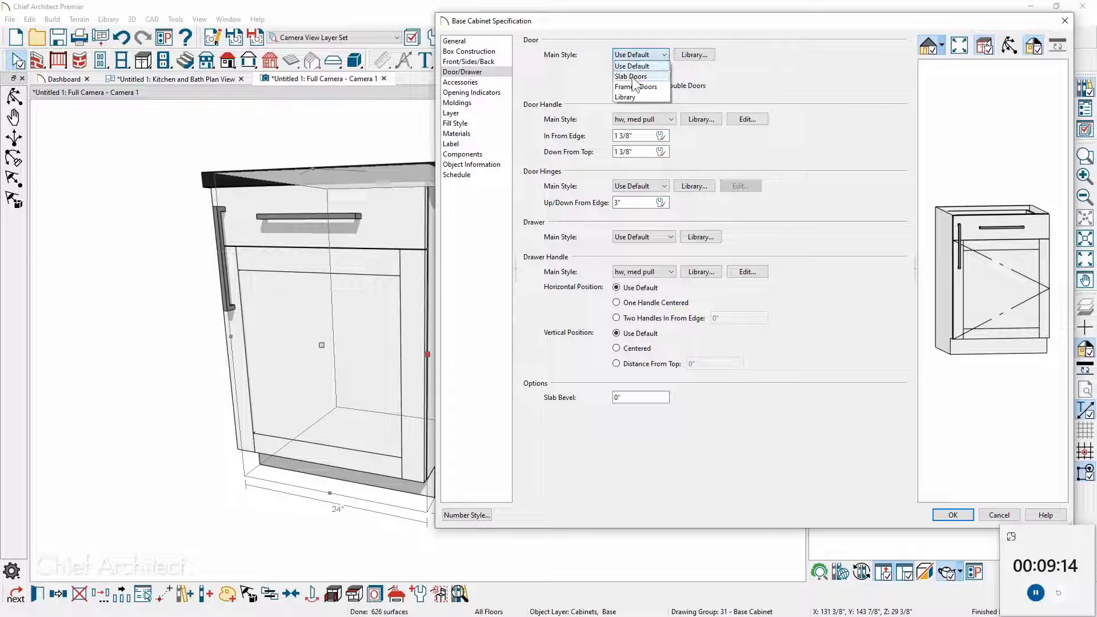
pyautogui.click(632, 76)
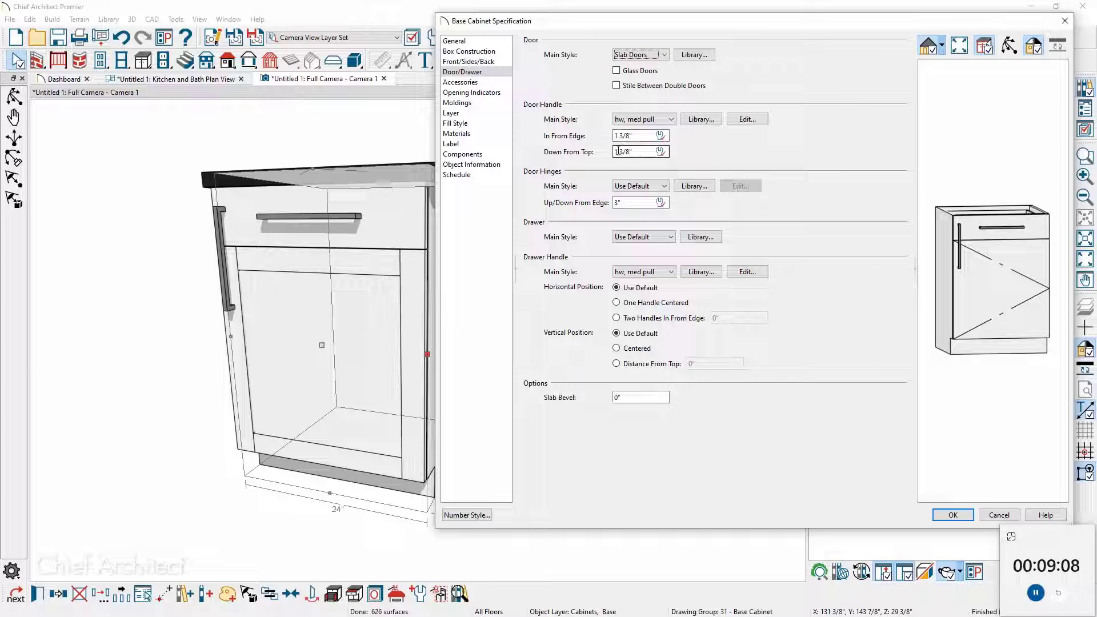
pyautogui.write('6')
pyautogui.press('Tab')
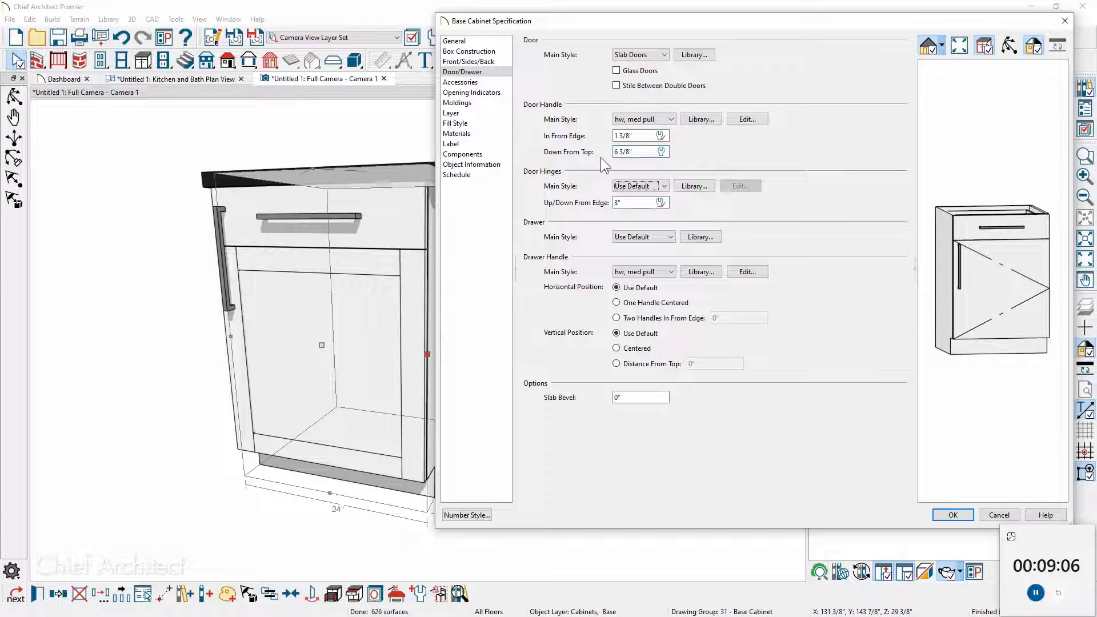
pyautogui.click(952, 515)
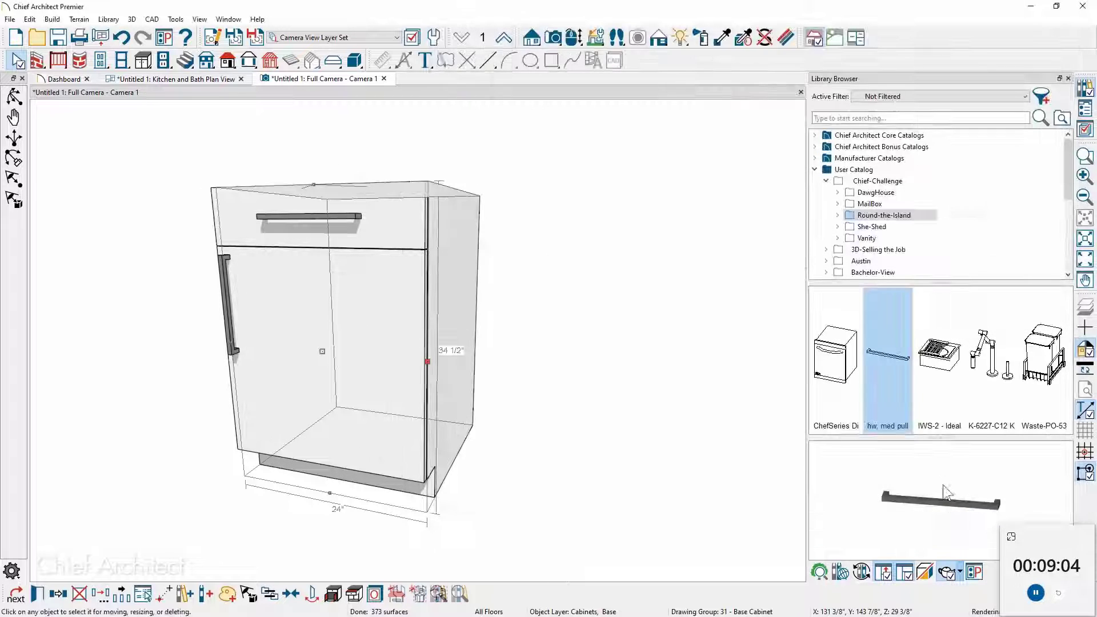
# - Save the modified cabinet's settings as the base cabinet defaults
pyautogui.click(399, 594)
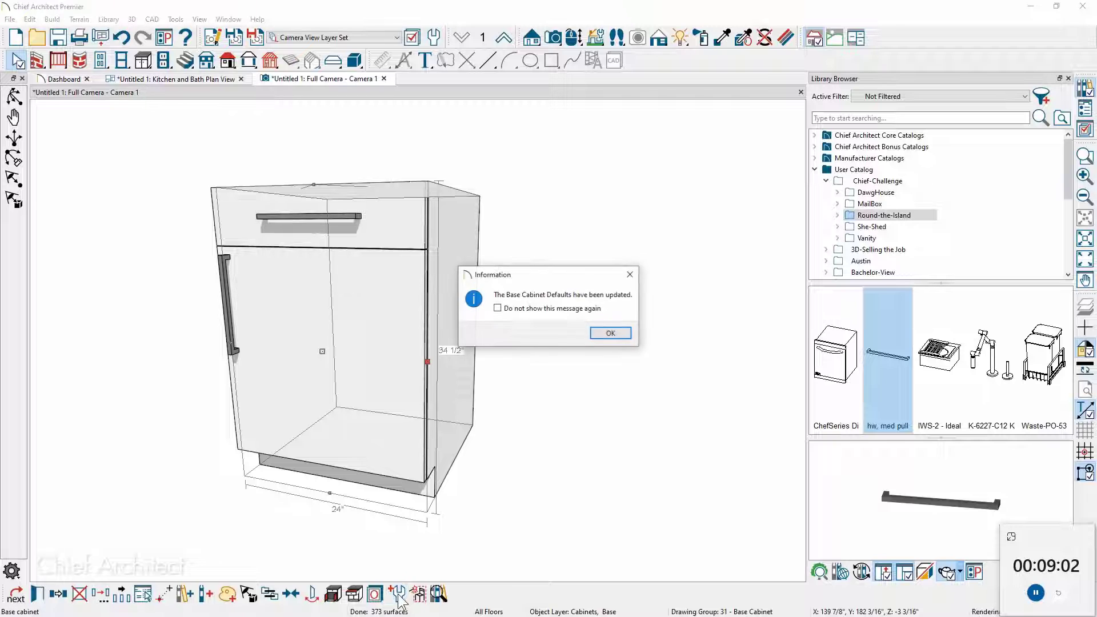
pyautogui.click(611, 333)
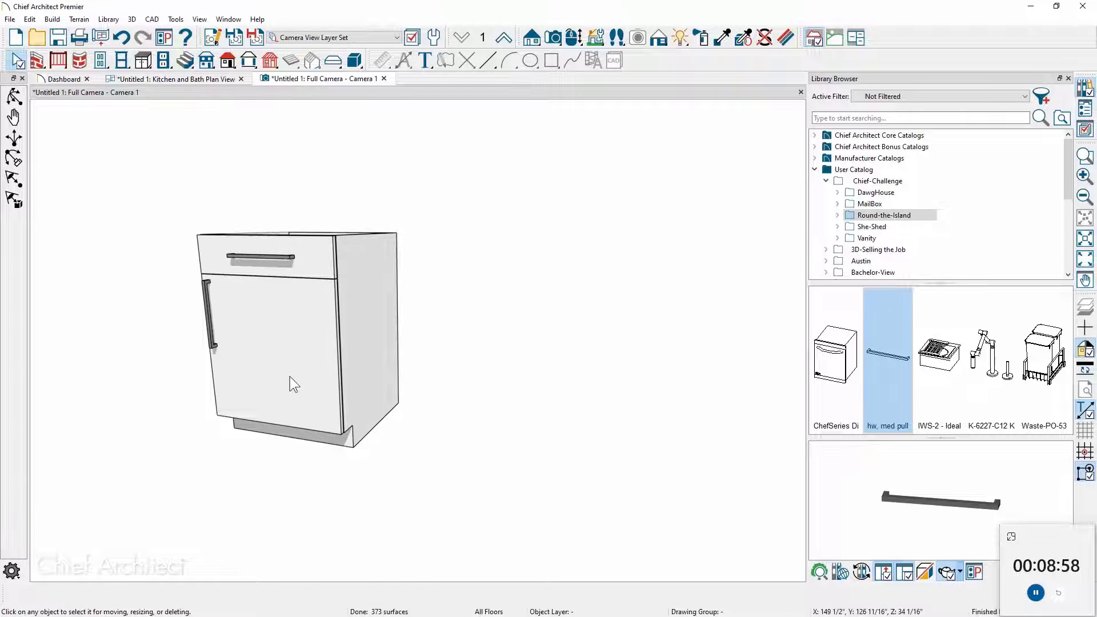
# - Copy the base cabinet against its right side and narrow the original to 21" wide from its outer side
pyautogui.moveTo(290, 376); pyautogui.dragTo(310, 371, button='middle')
pyautogui.click(281, 398)
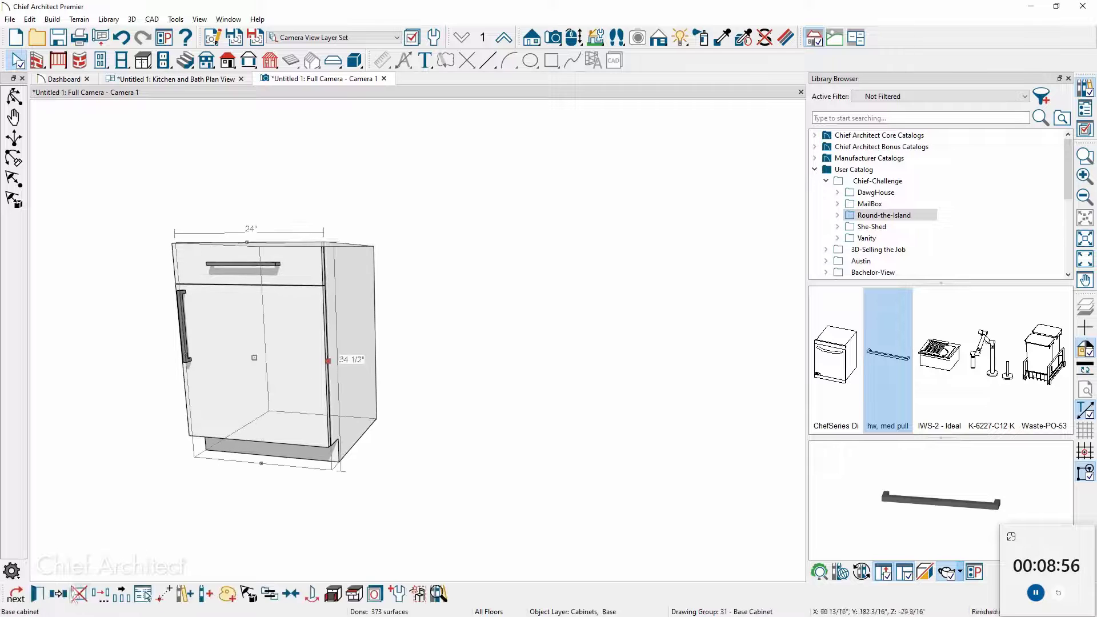
pyautogui.moveTo(254, 358); pyautogui.dragTo(437, 359)
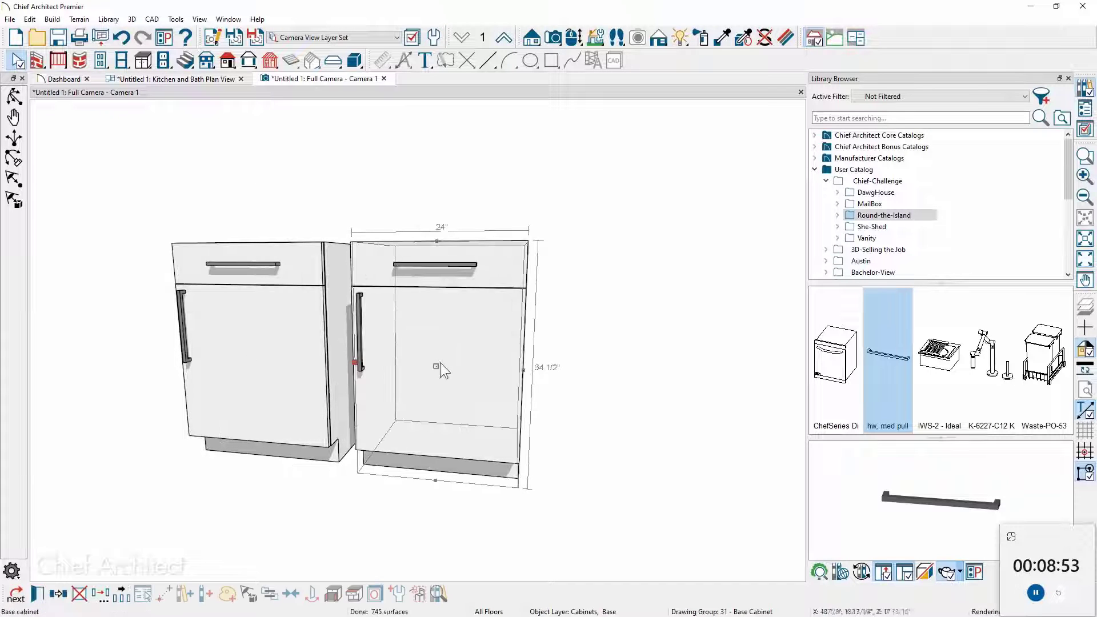
pyautogui.click(284, 374)
pyautogui.moveTo(182, 358); pyautogui.dragTo(222, 358)
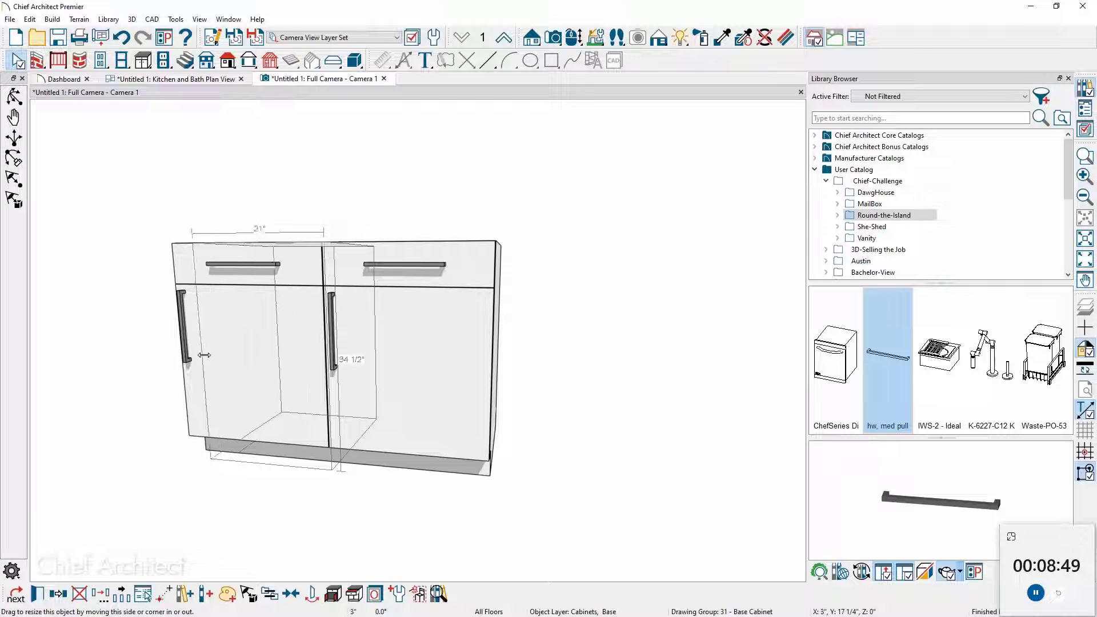
# - Copy the 24" cabinet to the right end of the run and widen the copy to 36"
pyautogui.click(408, 383)
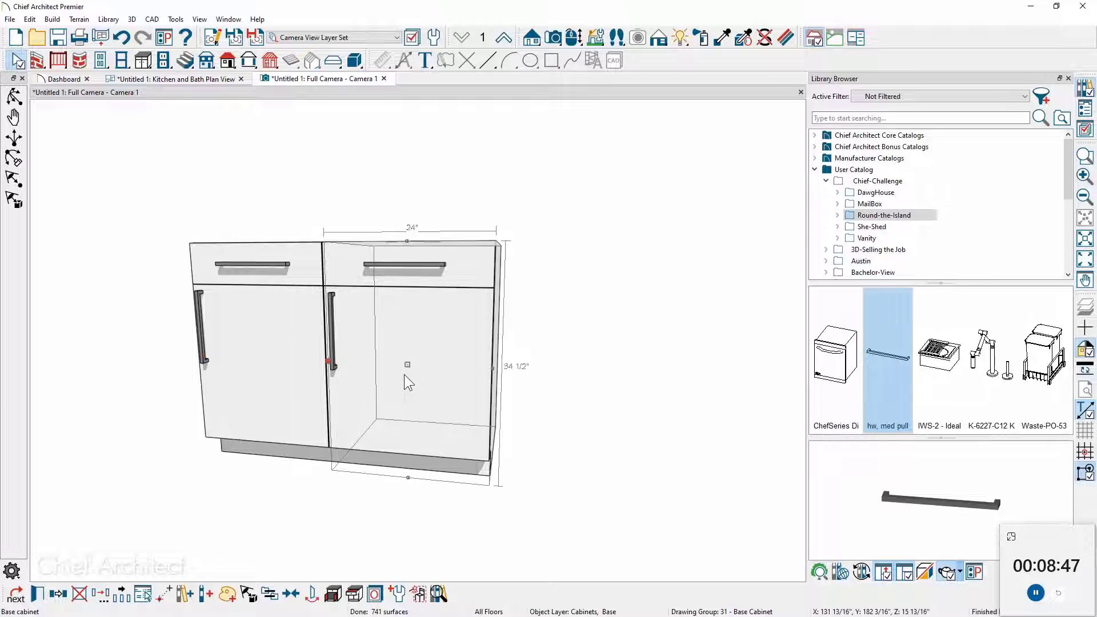
pyautogui.click(57, 596)
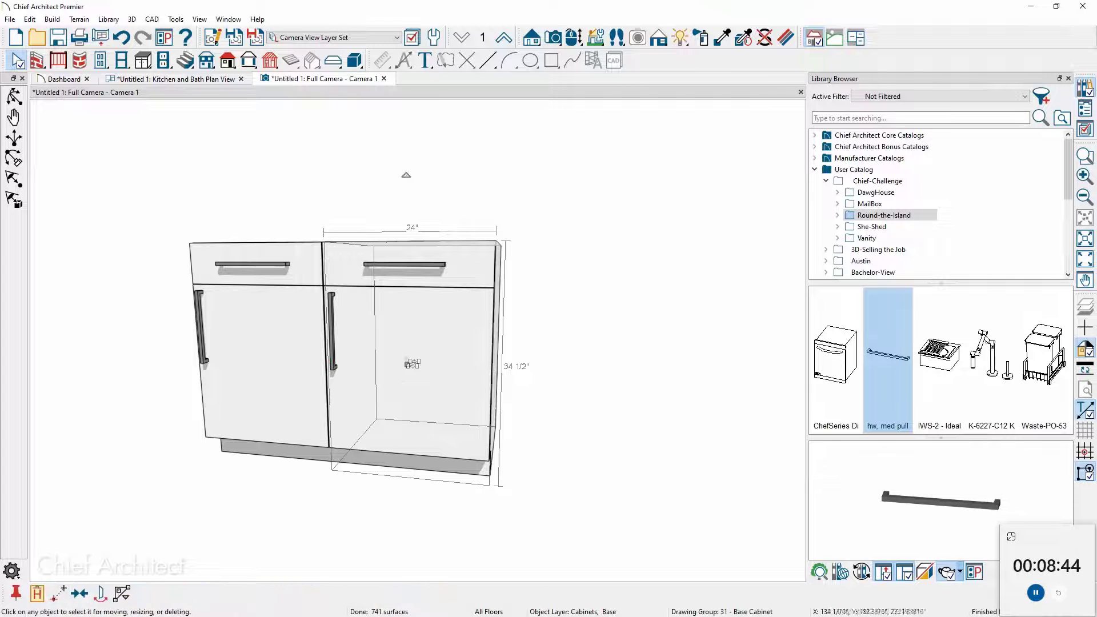
pyautogui.moveTo(411, 364); pyautogui.dragTo(581, 380)
pyautogui.moveTo(584, 391); pyautogui.dragTo(339, 387, button='middle')
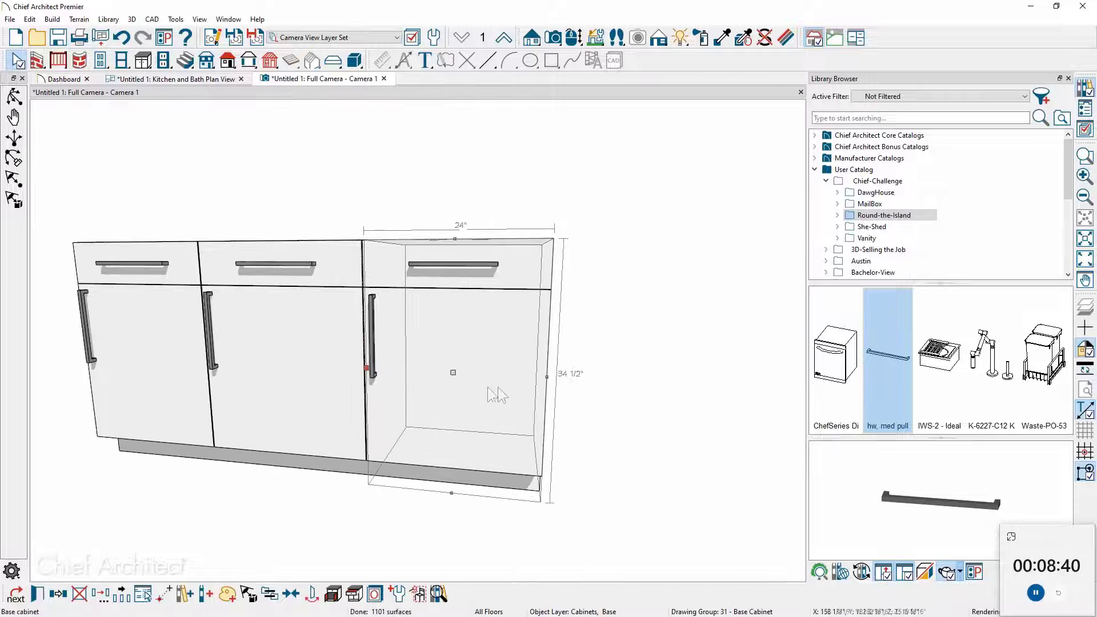
pyautogui.moveTo(547, 377); pyautogui.dragTo(648, 381)
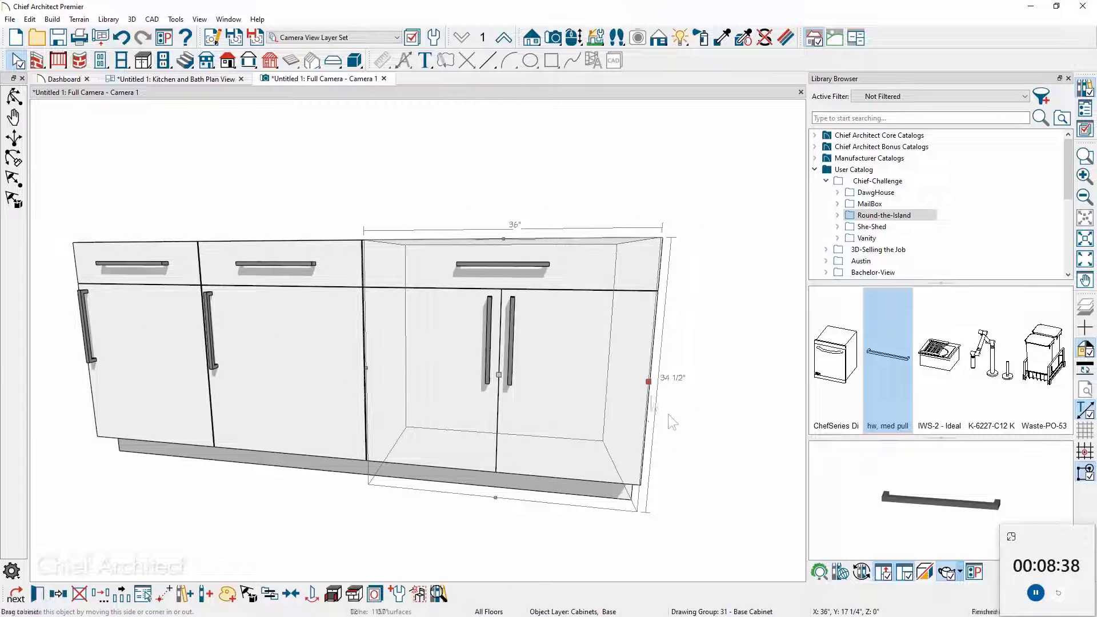
# - Copy the 36" cabinet to the right end of the run and narrow the copy to 21"
pyautogui.moveTo(670, 420); pyautogui.dragTo(432, 403, button='middle')
pyautogui.scroll(-1, 432, 403)
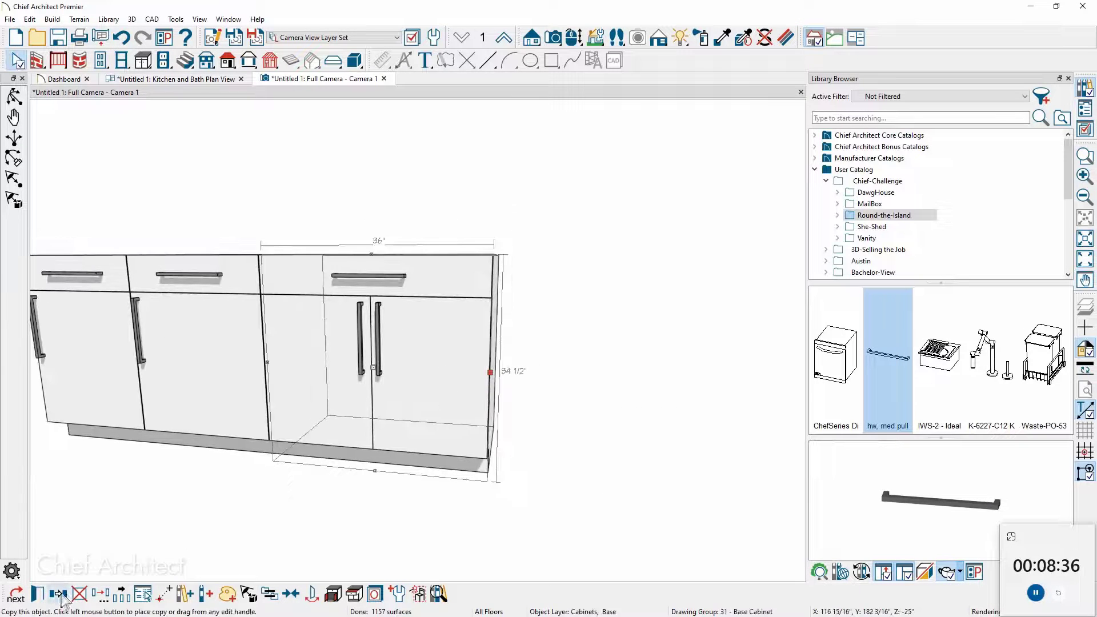
pyautogui.click(62, 596)
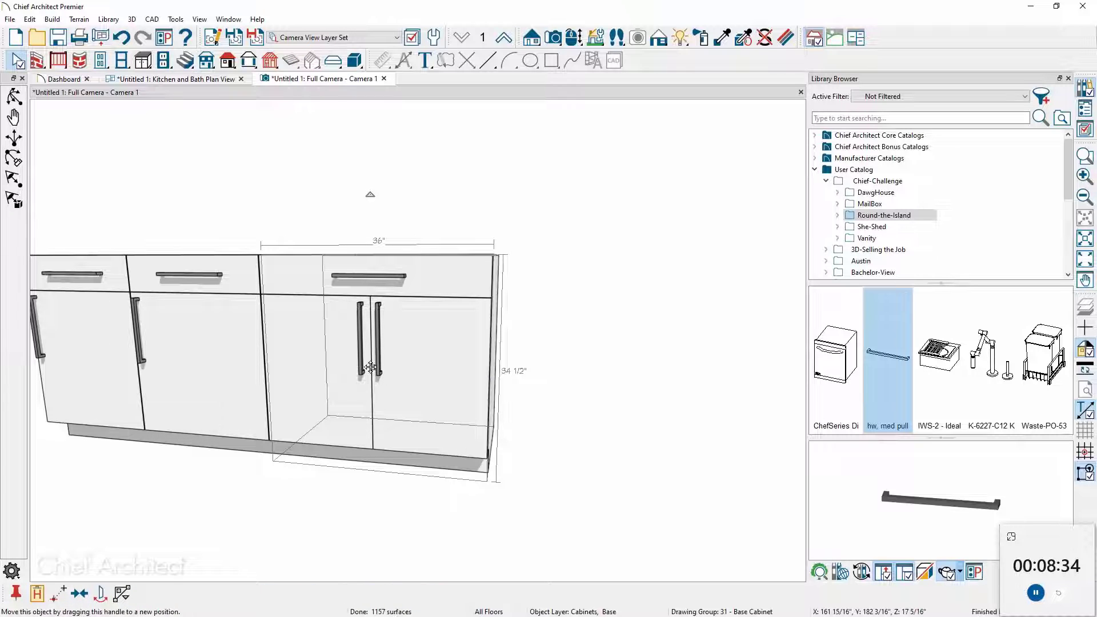
pyautogui.moveTo(377, 373); pyautogui.dragTo(600, 384)
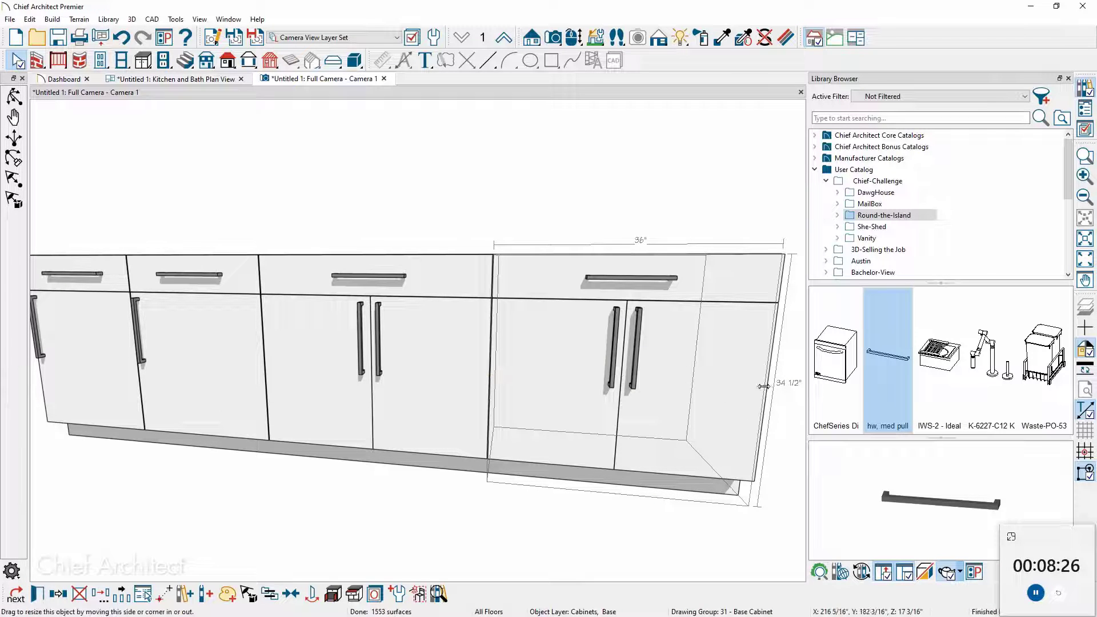
pyautogui.moveTo(765, 387); pyautogui.dragTo(641, 400)
pyautogui.click(64, 592)
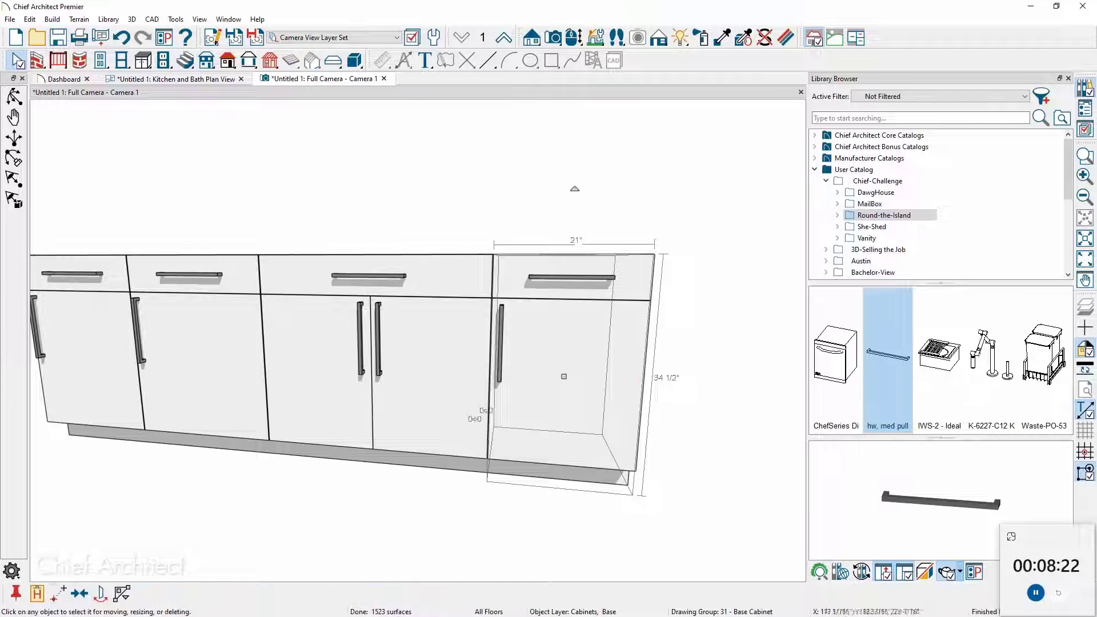
# - Place a copy of the rightmost 21" cabinet against its right side as the fifth cabinet in the run
pyautogui.moveTo(563, 378); pyautogui.dragTo(691, 392)
pyautogui.scroll(-3, 523, 354)
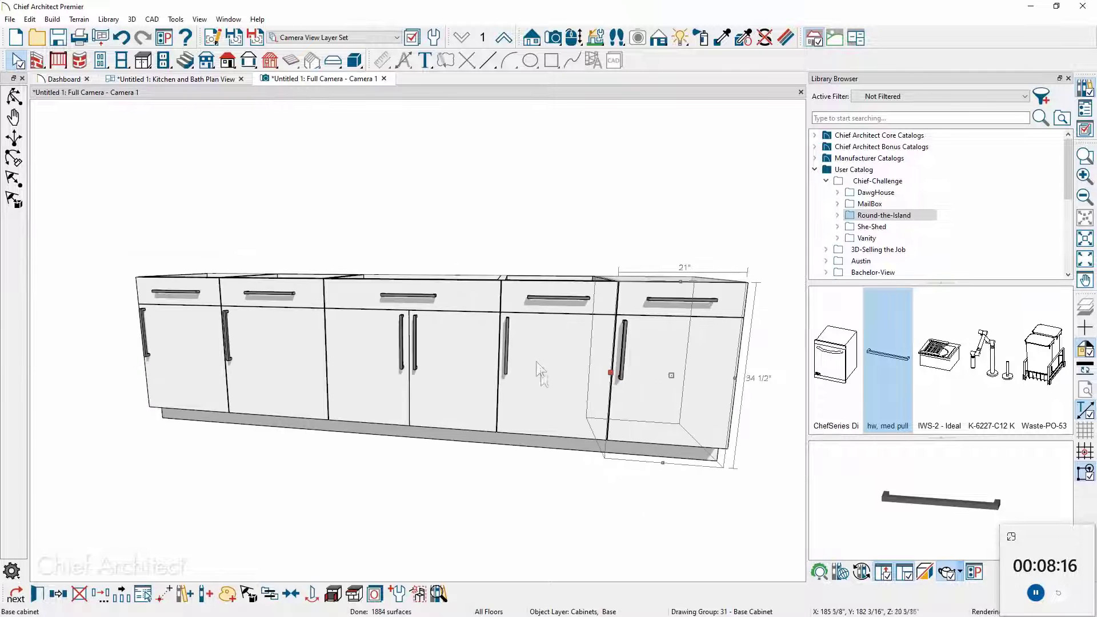
pyautogui.press('Escape')
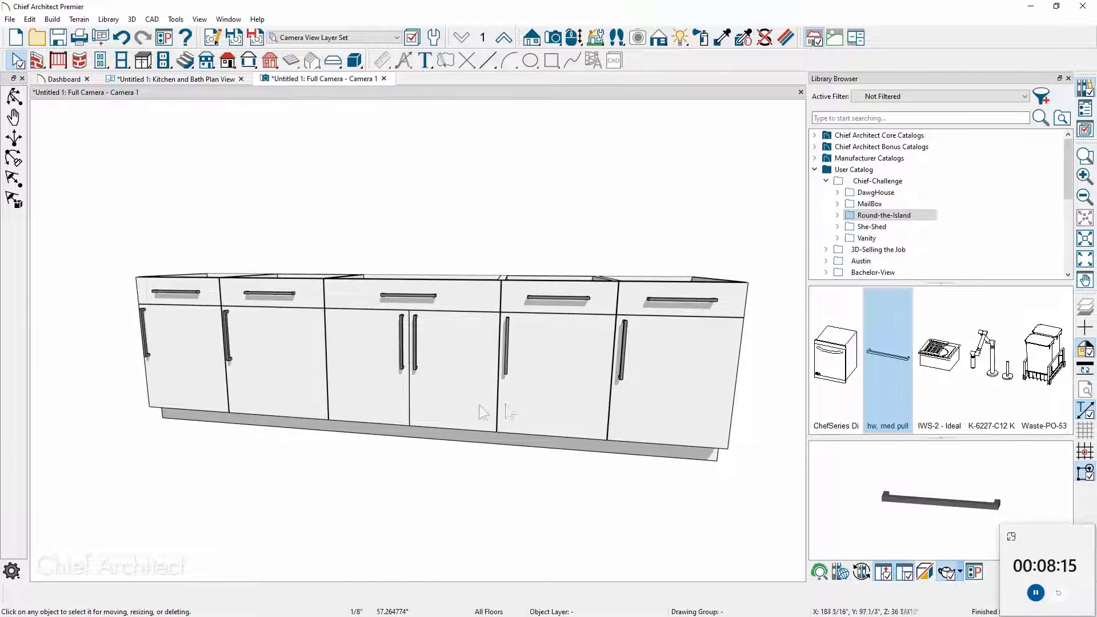
# - Change the doors of both 21" end cabinets to drawers and split each one horizontally into two drawers
pyautogui.click(694, 405)
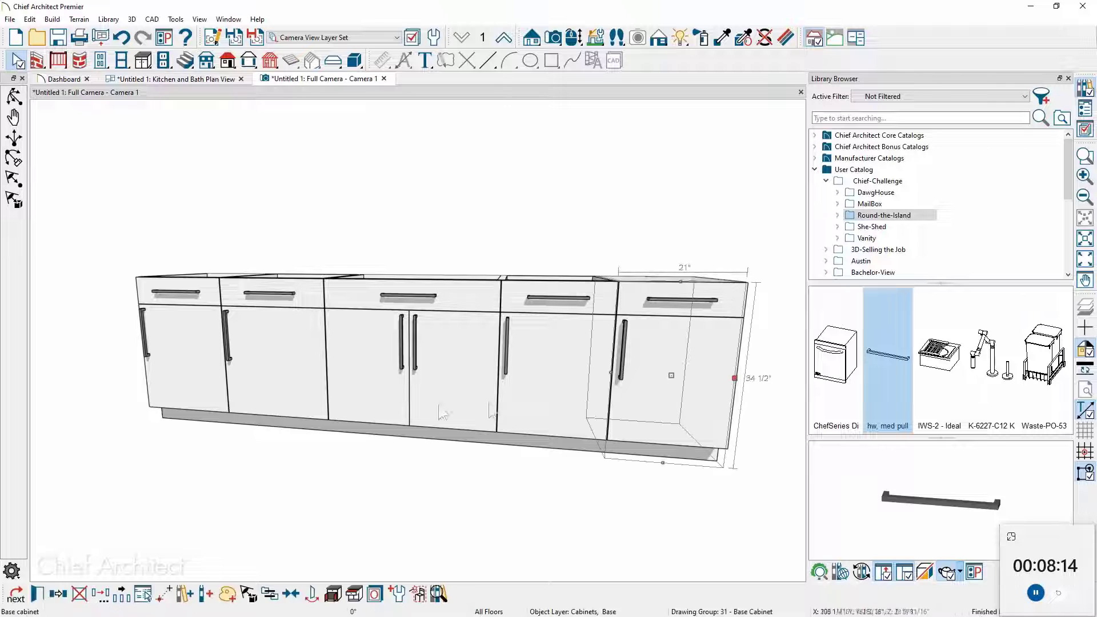
pyautogui.keyDown('shift'); pyautogui.click(188, 378); pyautogui.keyUp('shift')
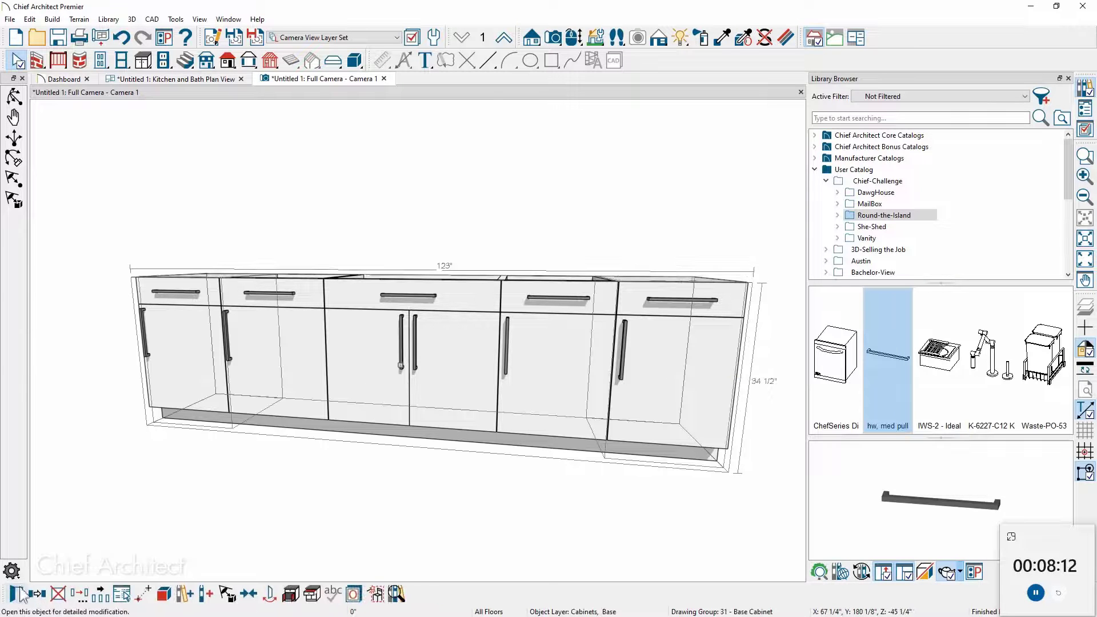
pyautogui.click(121, 593)
pyautogui.click(1003, 271)
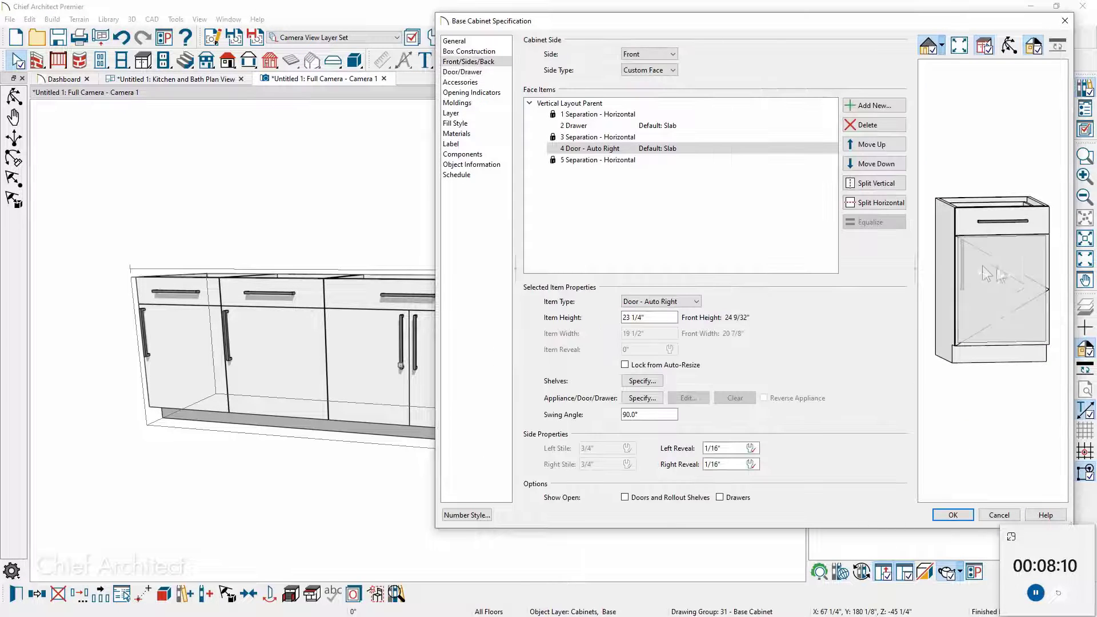
pyautogui.click(663, 301)
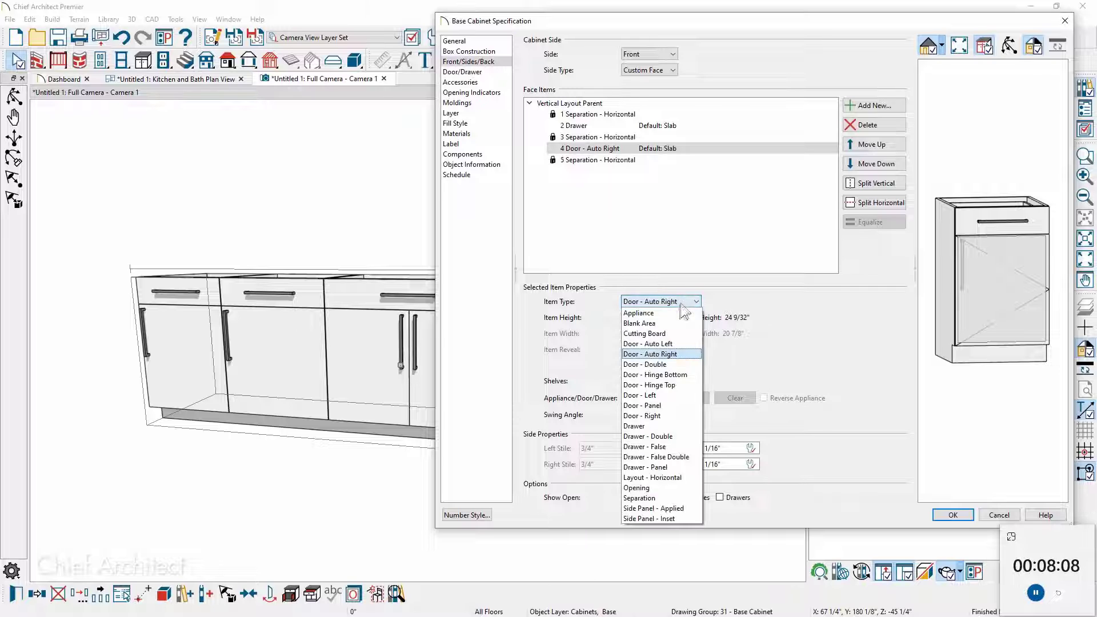
pyautogui.click(634, 425)
pyautogui.click(877, 202)
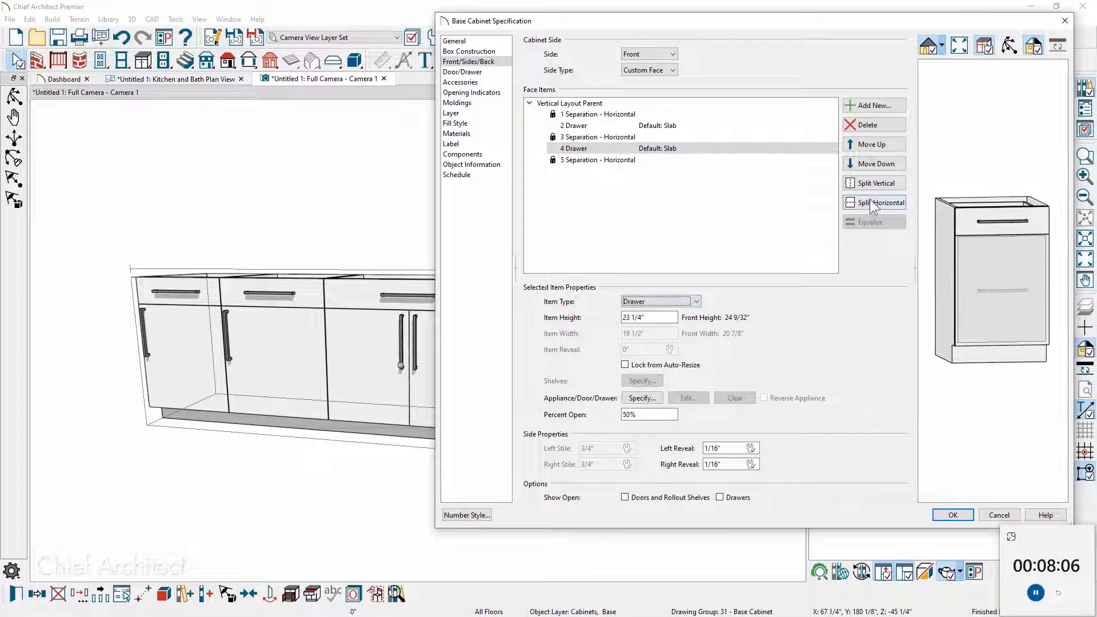
pyautogui.click(953, 515)
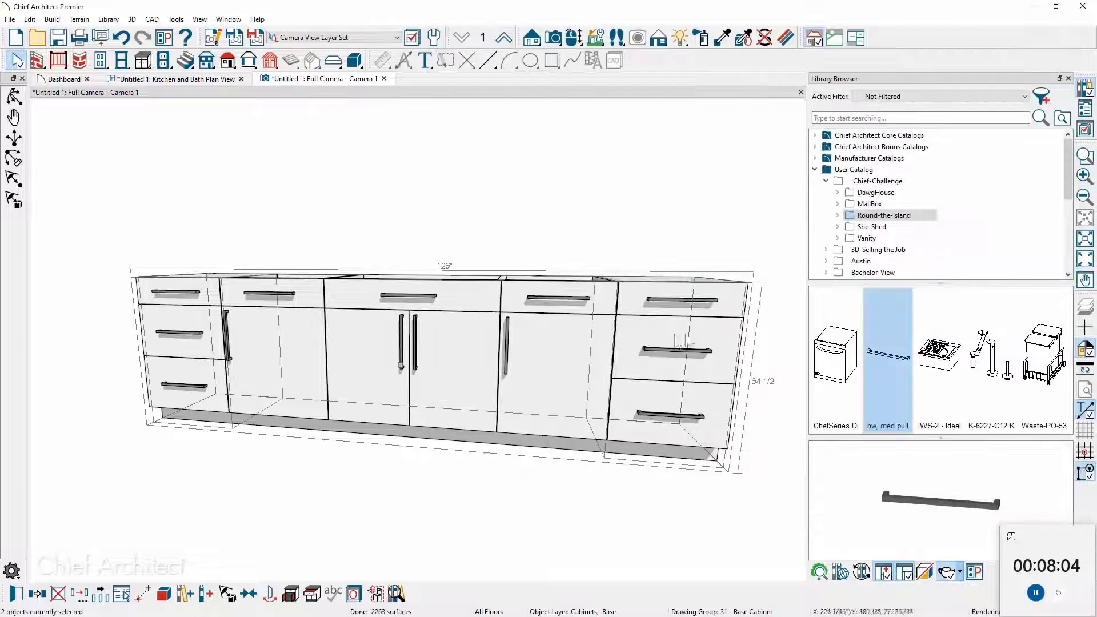
# - Delete the top drawer from the face of the central 36" cabinet, leaving full-height doors
pyautogui.doubleClick(481, 369)
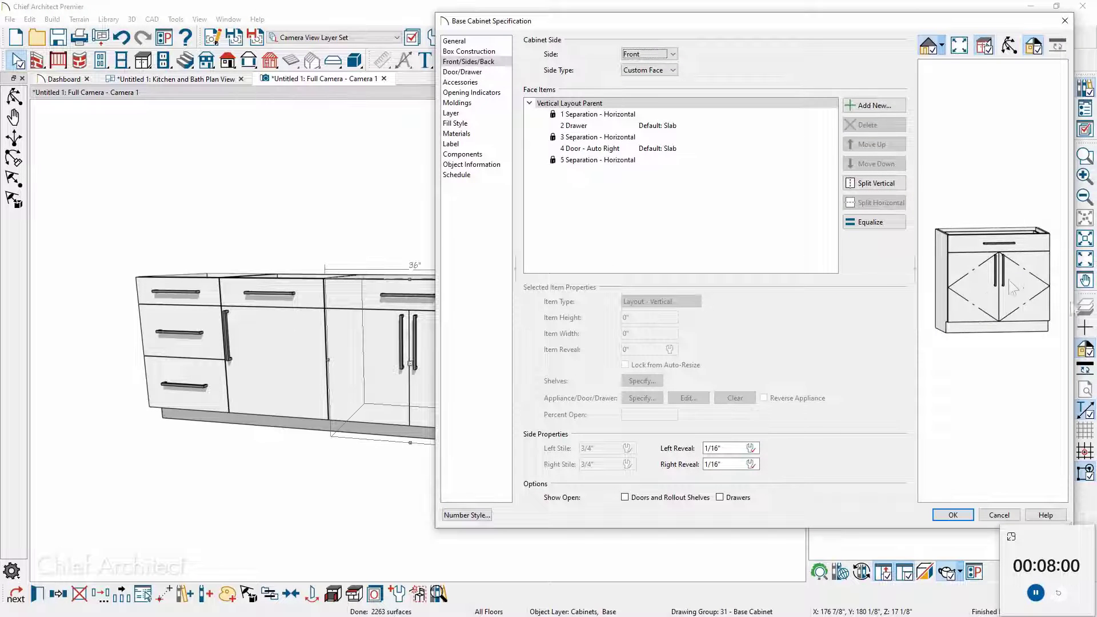
pyautogui.click(983, 249)
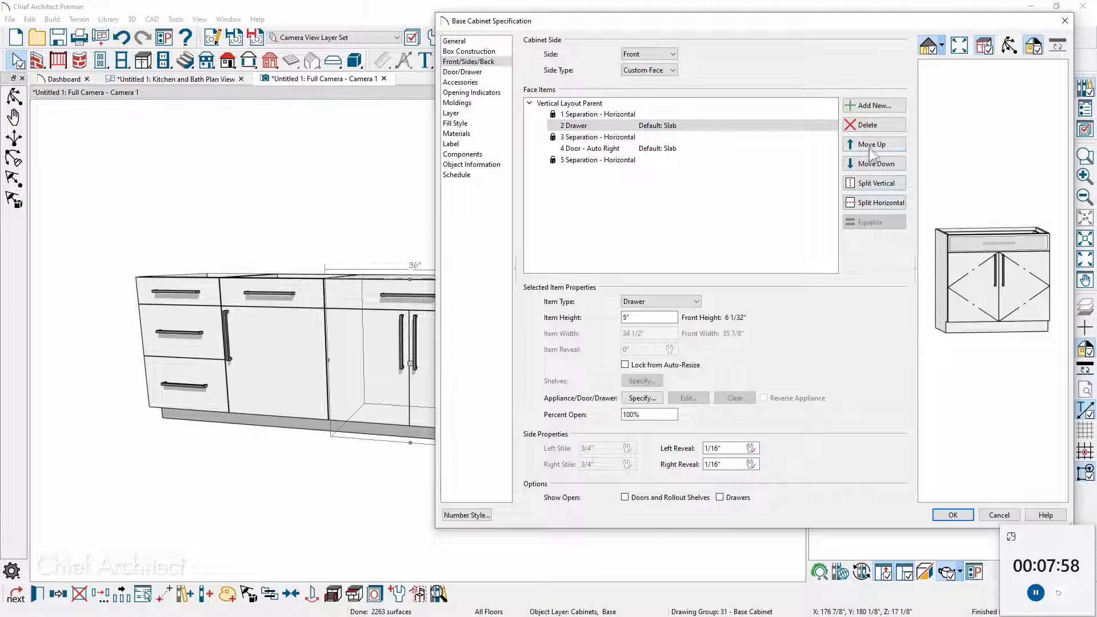
pyautogui.click(869, 124)
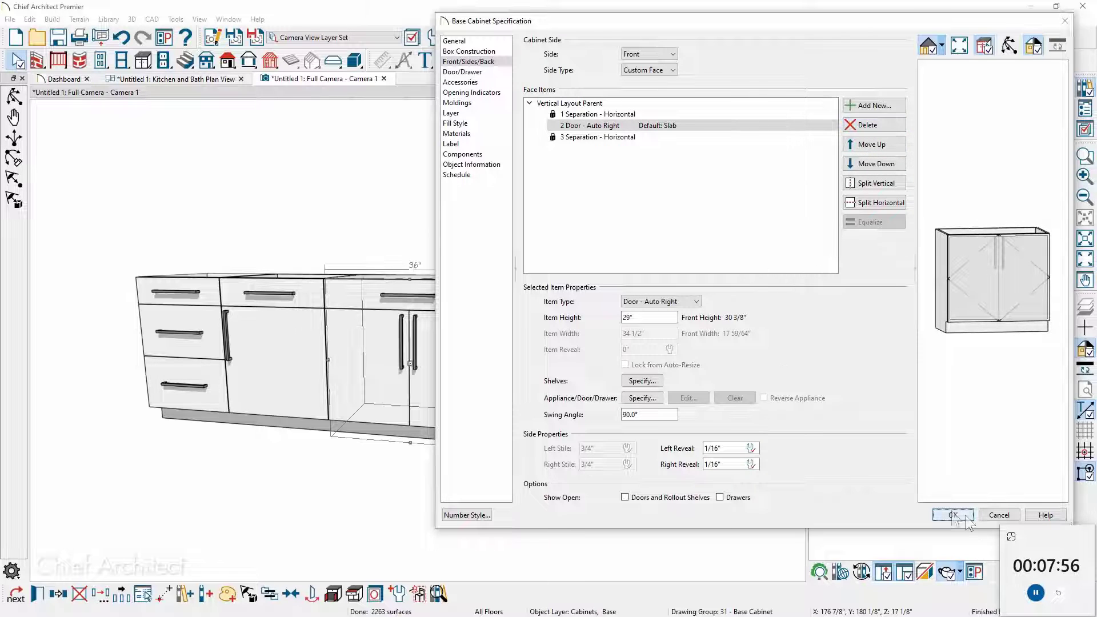
pyautogui.click(965, 516)
# - Create a mirrored copy of the central 36" cabinet about its back edge, placed back-to-back with the original
pyautogui.moveTo(514, 404); pyautogui.dragTo(532, 454, button='middle')
pyautogui.click(455, 345)
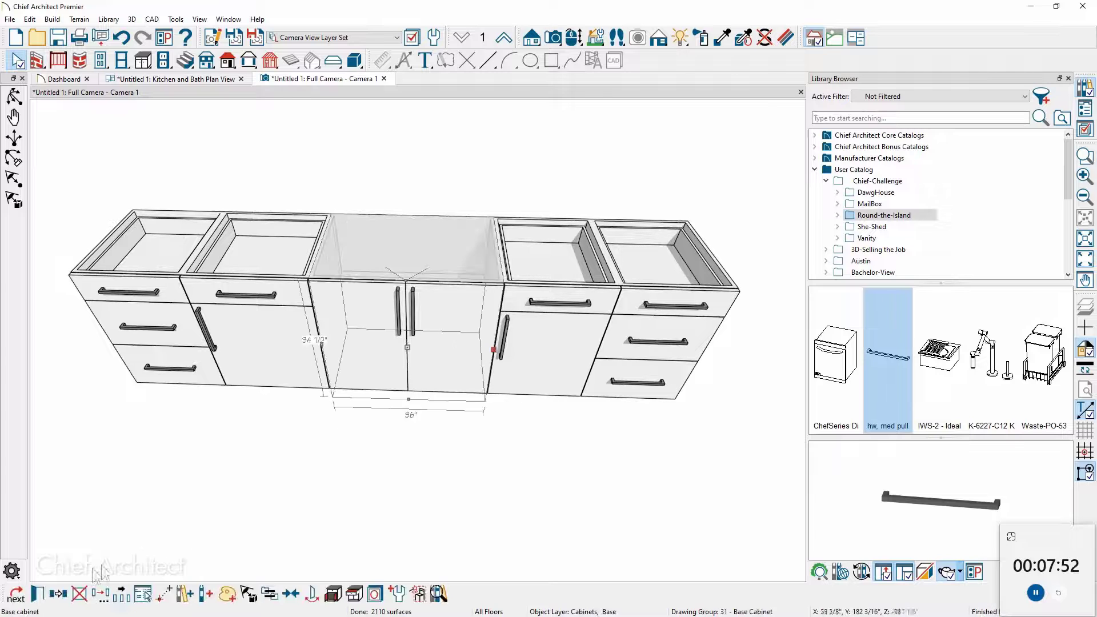
pyautogui.click(57, 593)
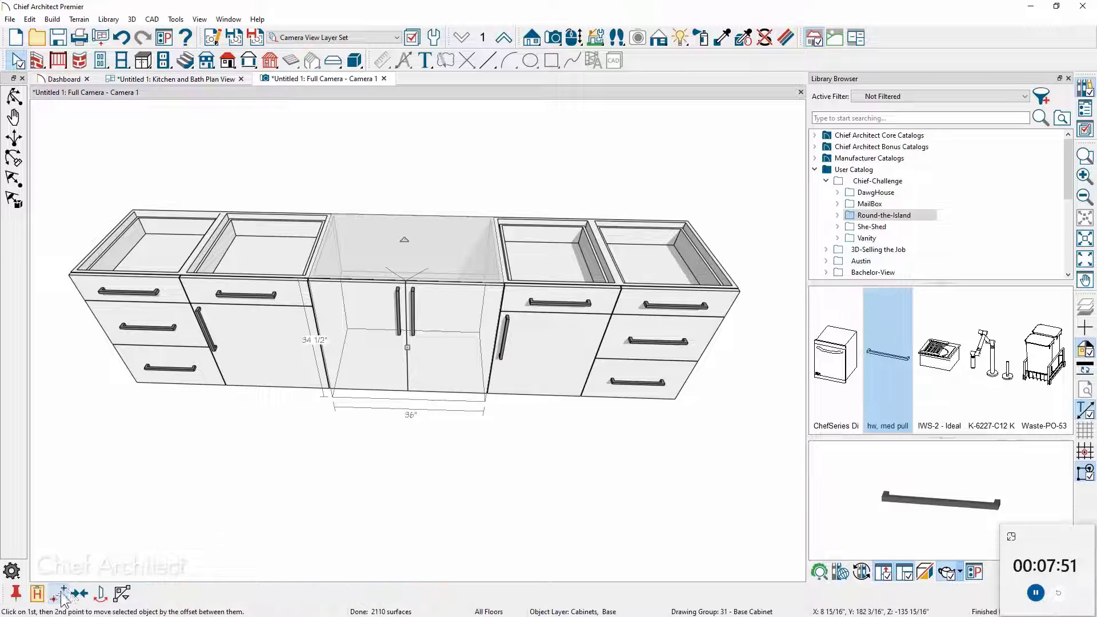
pyautogui.click(97, 594)
pyautogui.click(408, 214)
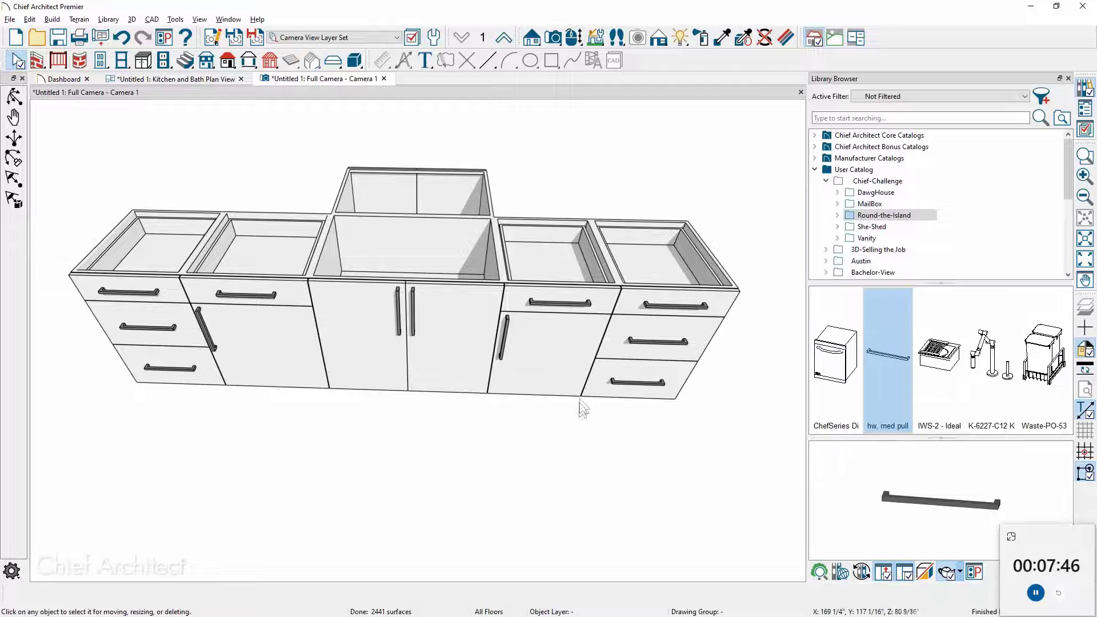
# - Delete the top drawer of the 21" cabinet right of the central cabinet and change its door to a full-height drawer
pyautogui.moveTo(583, 408); pyautogui.dragTo(578, 355, button='middle')
pyautogui.click(579, 369)
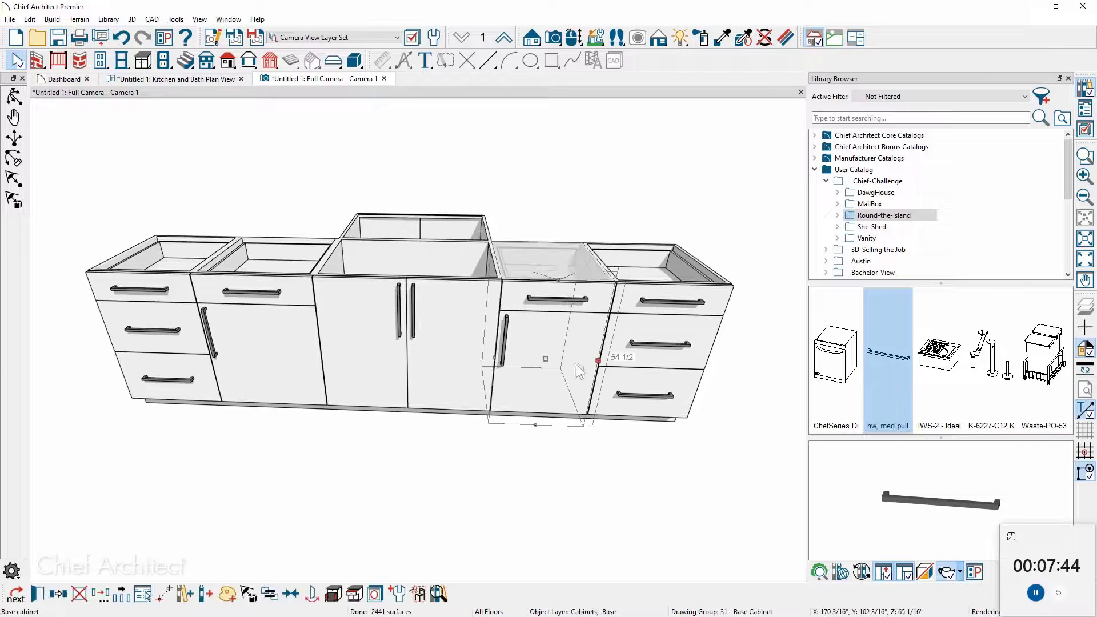
pyautogui.doubleClick(576, 364)
pyautogui.click(959, 220)
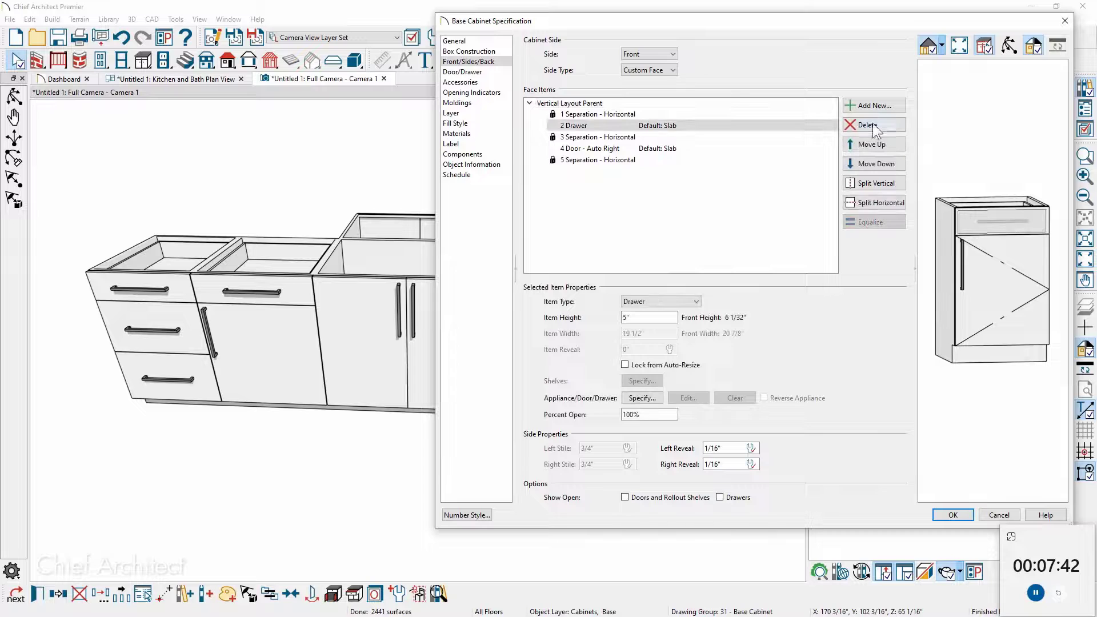
pyautogui.click(872, 125)
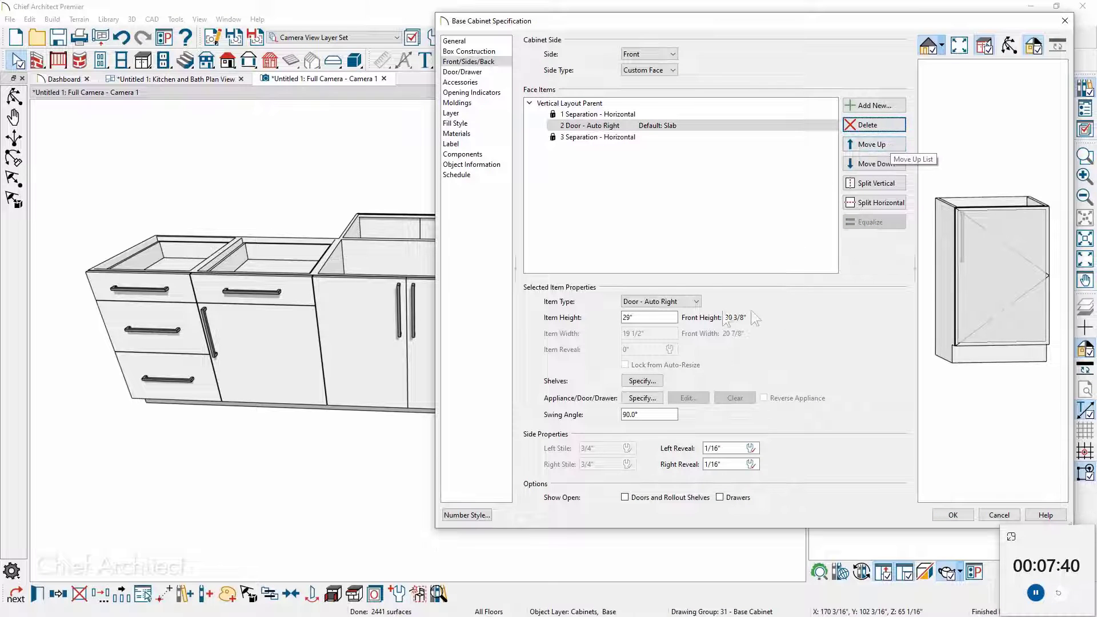
pyautogui.click(641, 301)
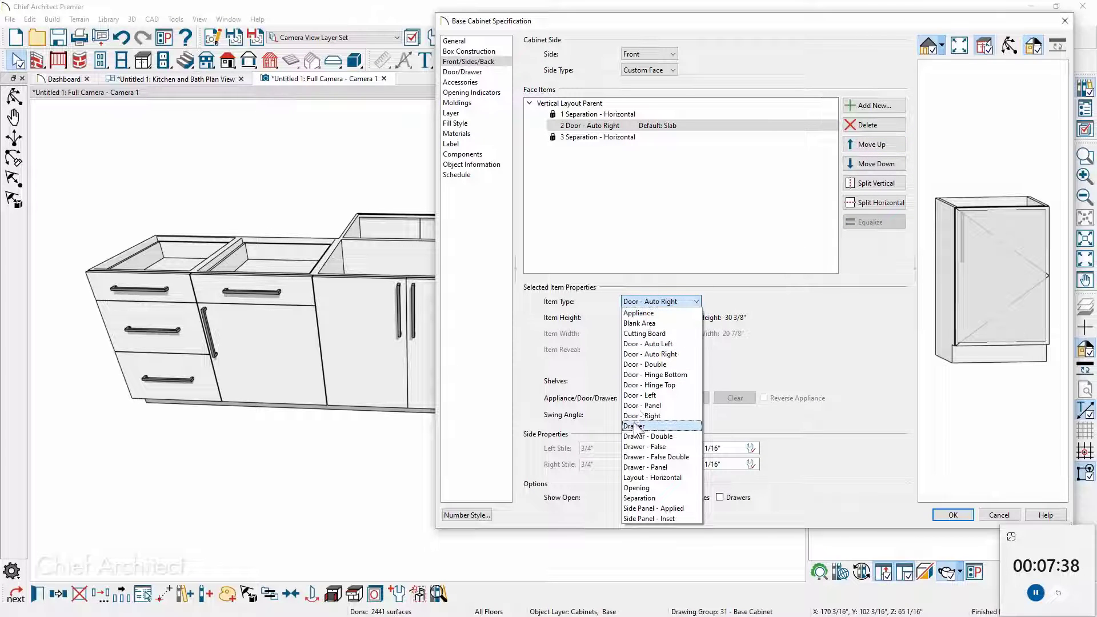
pyautogui.click(636, 417)
pyautogui.click(664, 301)
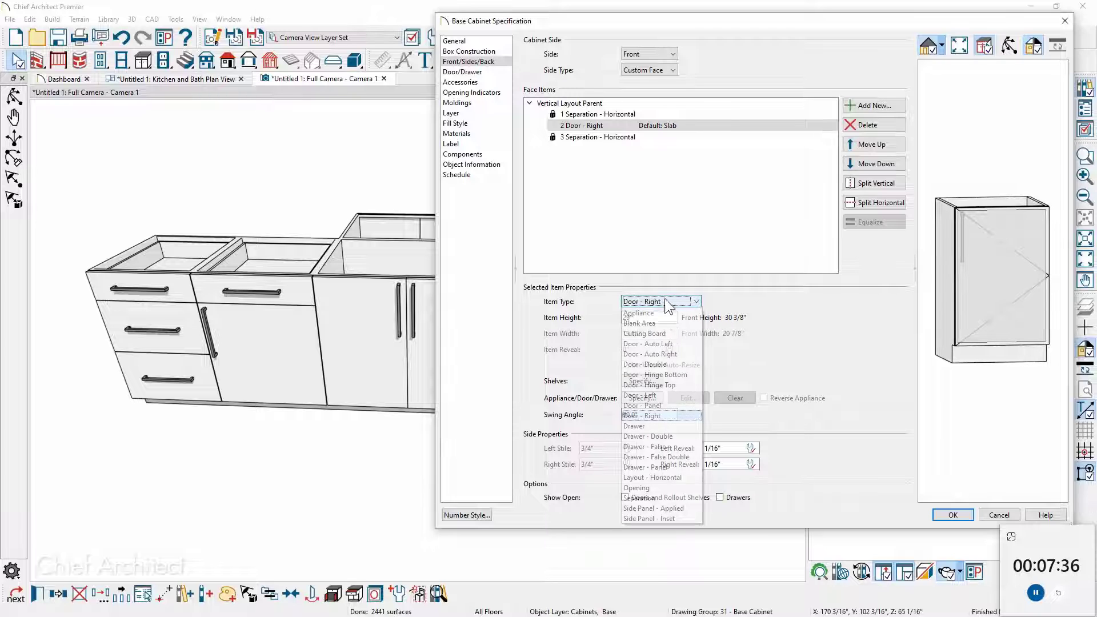
pyautogui.click(640, 427)
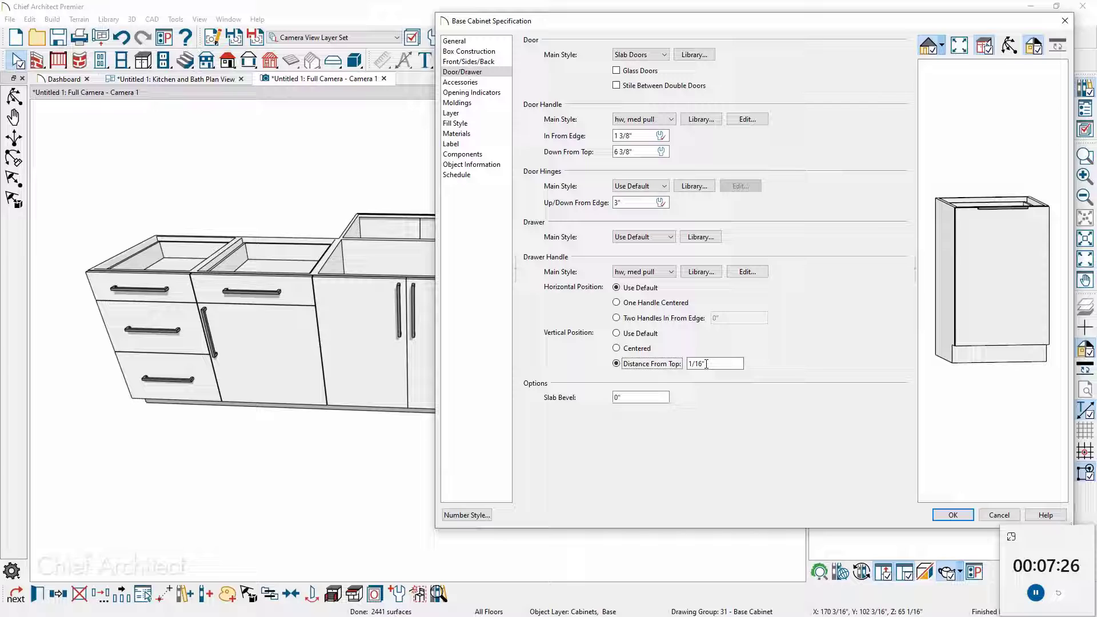
# - Set the vertical position of that cabinet's drawer handle to 3" from the top
pyautogui.moveTo(706, 364); pyautogui.dragTo(688, 366)
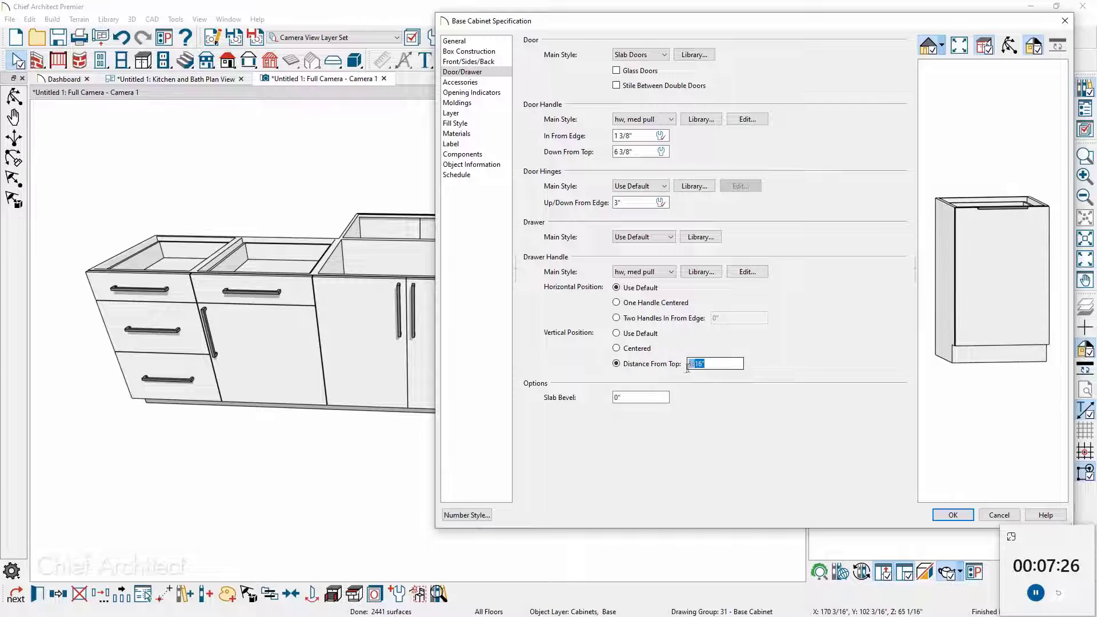
pyautogui.write('3')
pyautogui.press('Tab')
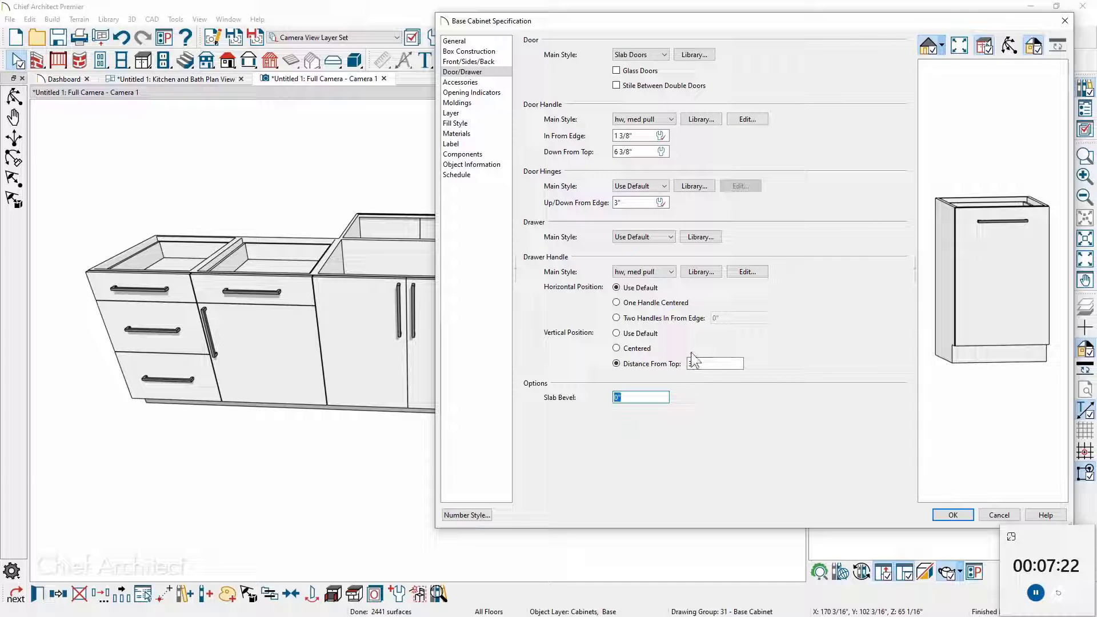
# - Assign the Waste-PO-5349 pullout from the Round-the-Island user catalog to the full-height drawer and display the drawer open
pyautogui.click(998, 286)
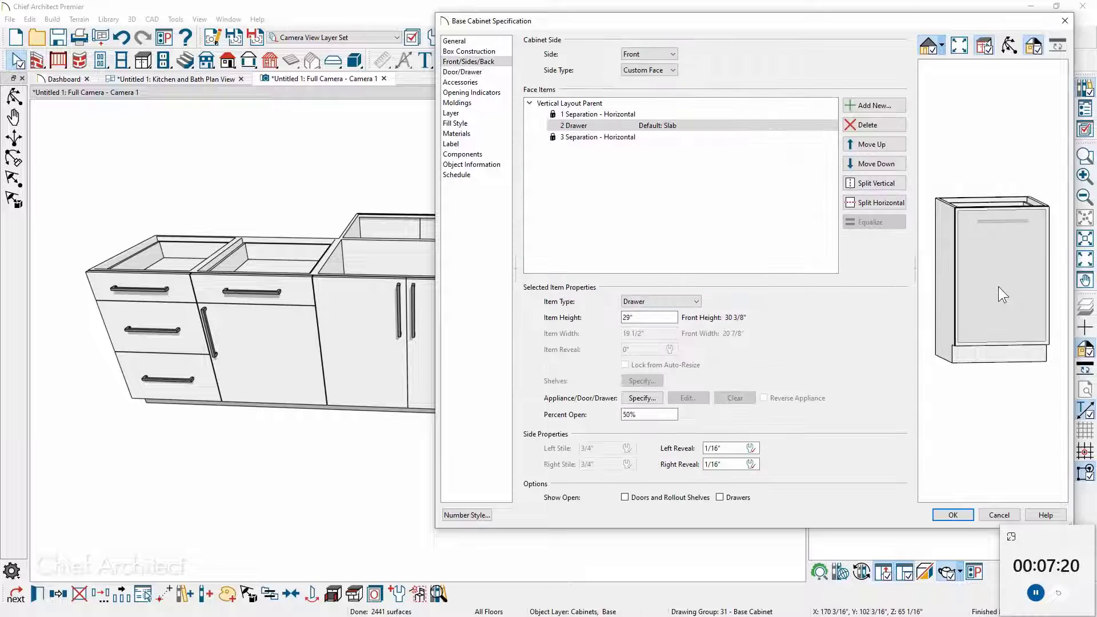
pyautogui.click(642, 399)
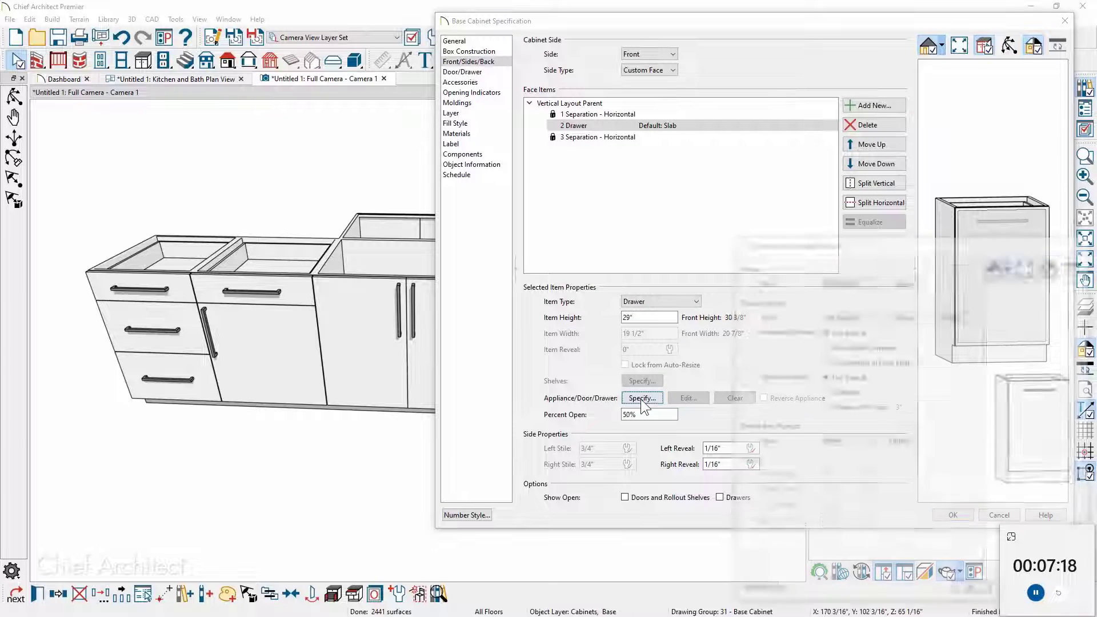
pyautogui.click(901, 441)
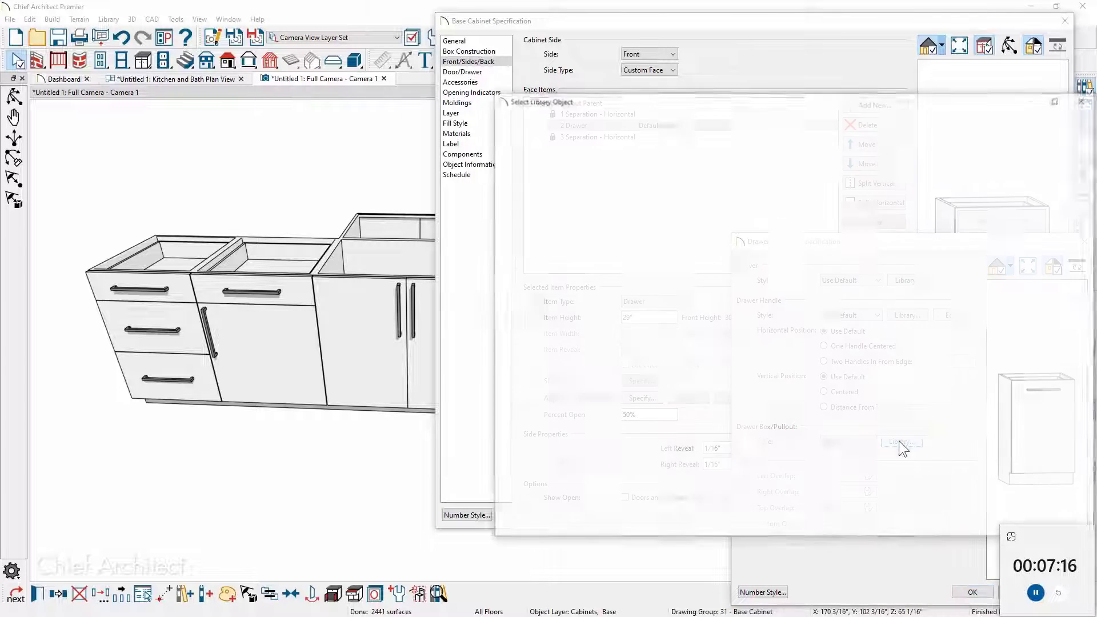
pyautogui.doubleClick(552, 191)
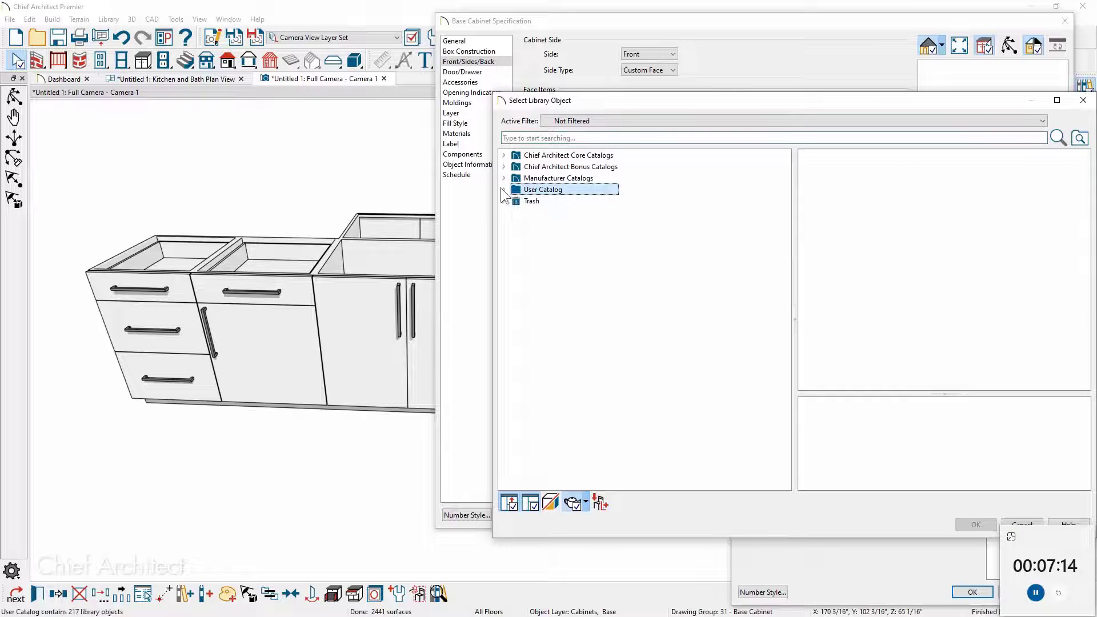
pyautogui.click(552, 203)
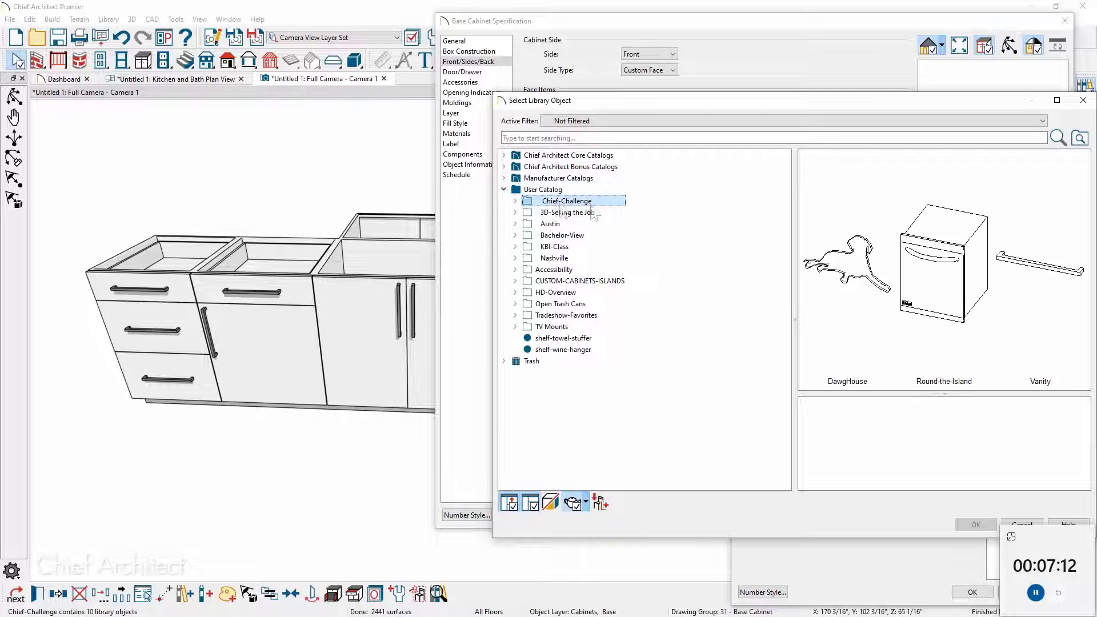
pyautogui.doubleClick(943, 290)
pyautogui.click(1059, 269)
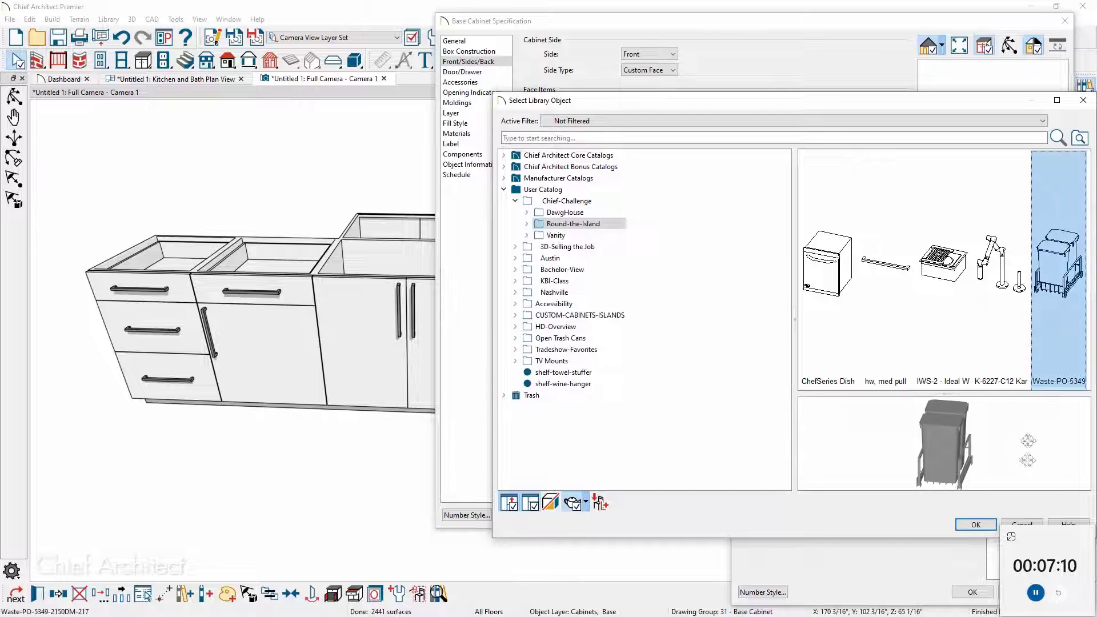
pyautogui.click(978, 524)
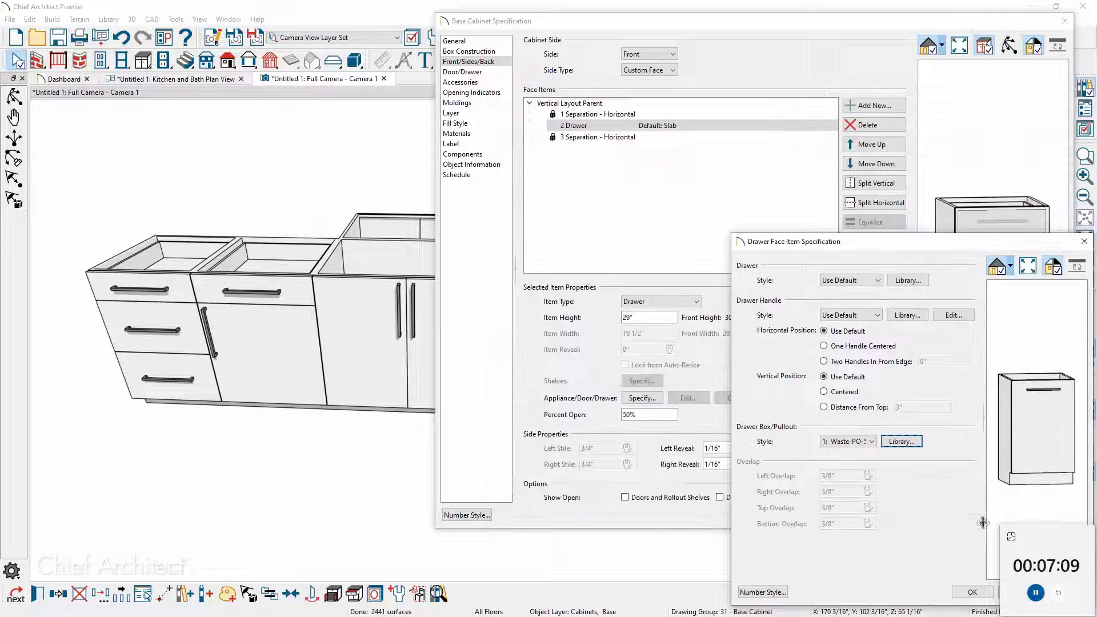
pyautogui.click(974, 594)
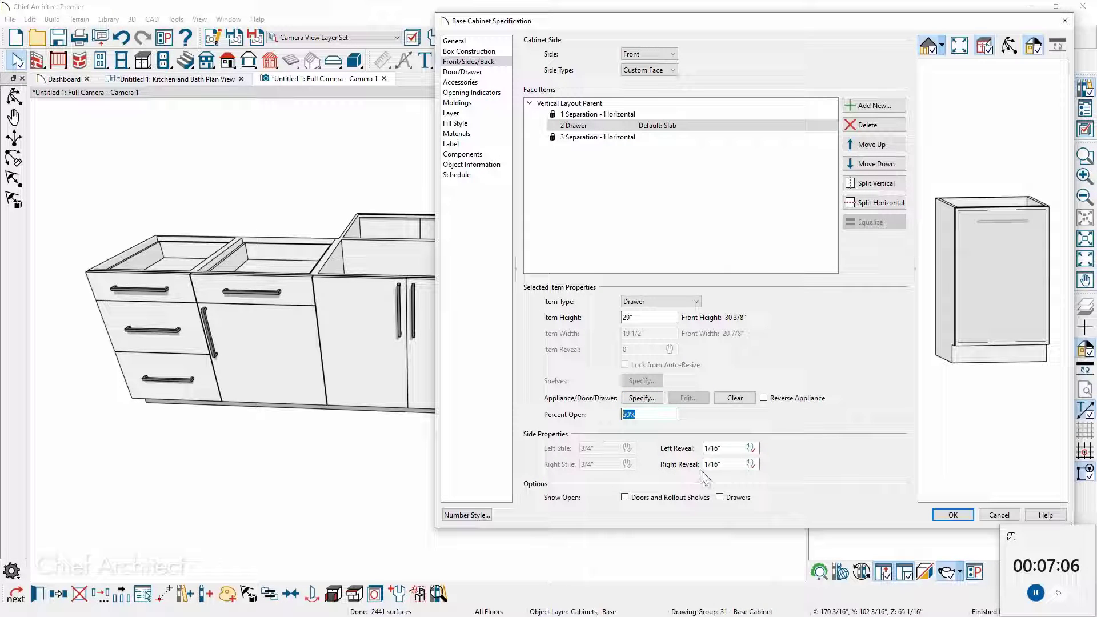
pyautogui.click(953, 514)
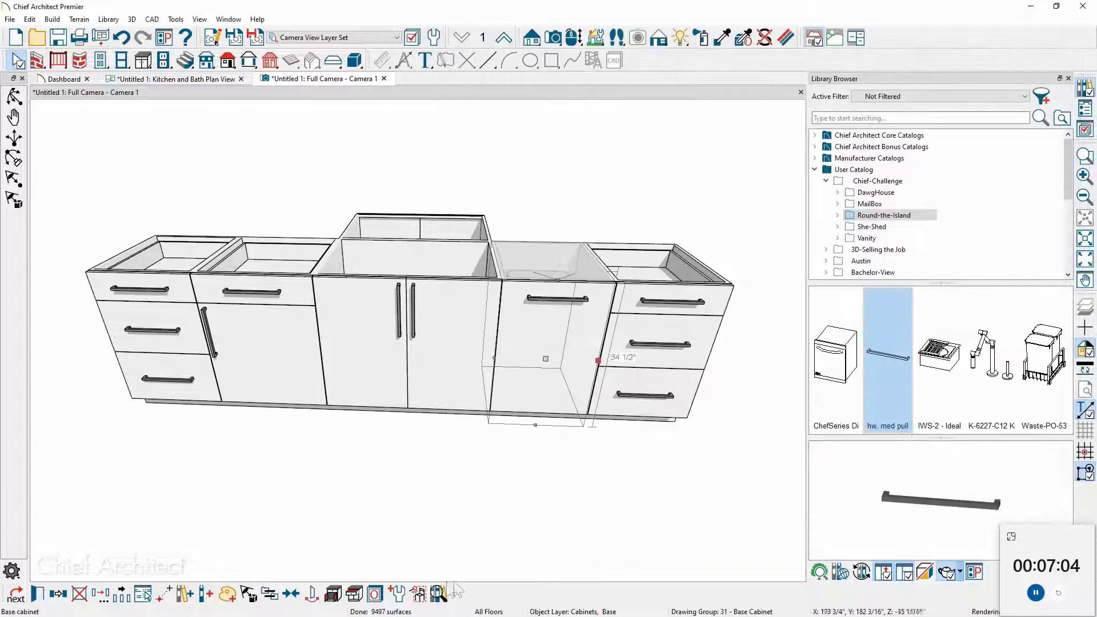
pyautogui.click(351, 594)
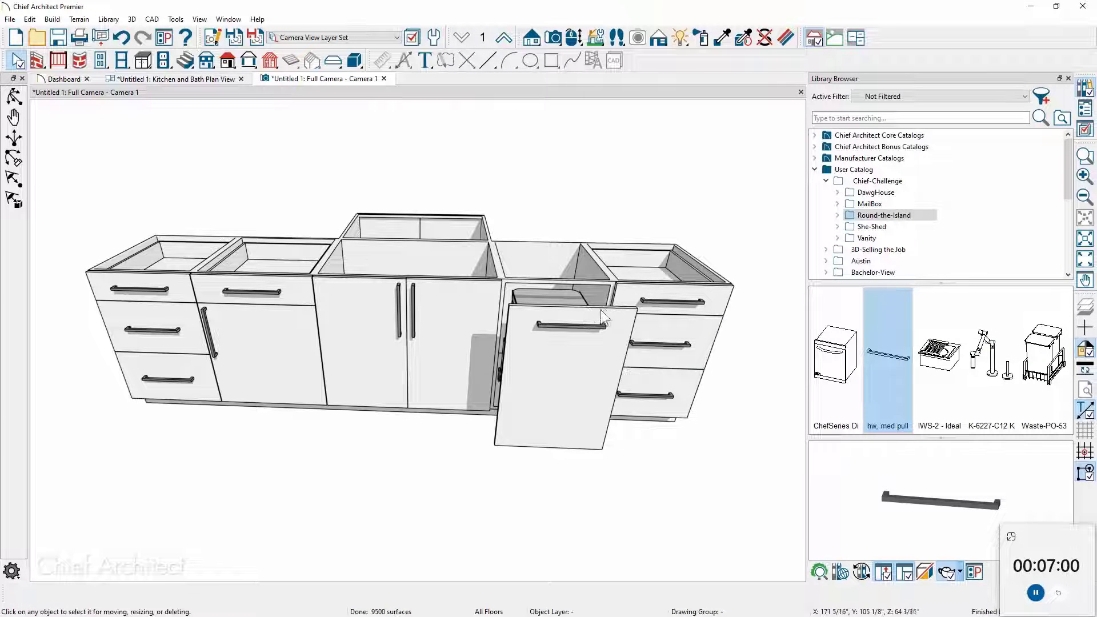
# - Place the ChefSeries Dishwasher in the 24" cabinet and the IWS-2 Ideal sink in the front 36" cabinet
pyautogui.click(830, 354)
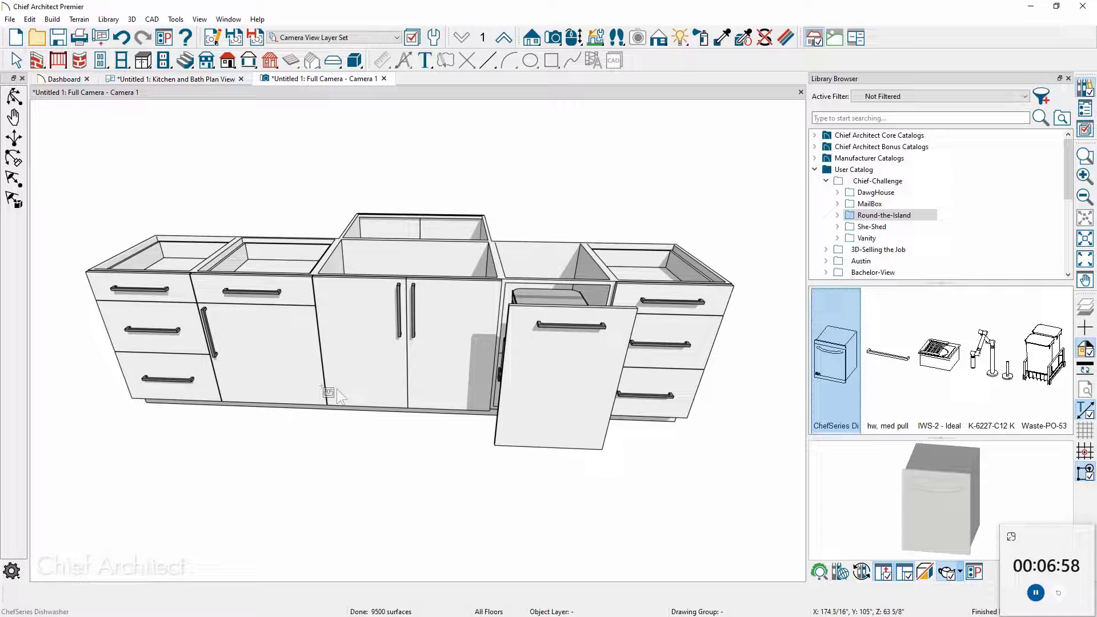
pyautogui.click(277, 362)
pyautogui.click(924, 373)
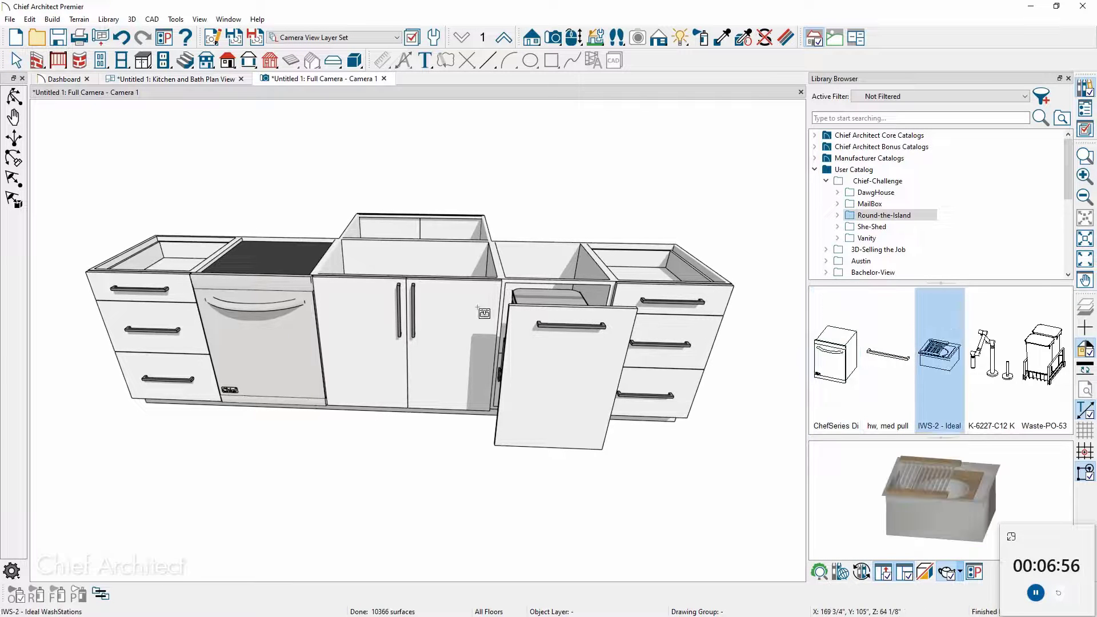
pyautogui.click(400, 332)
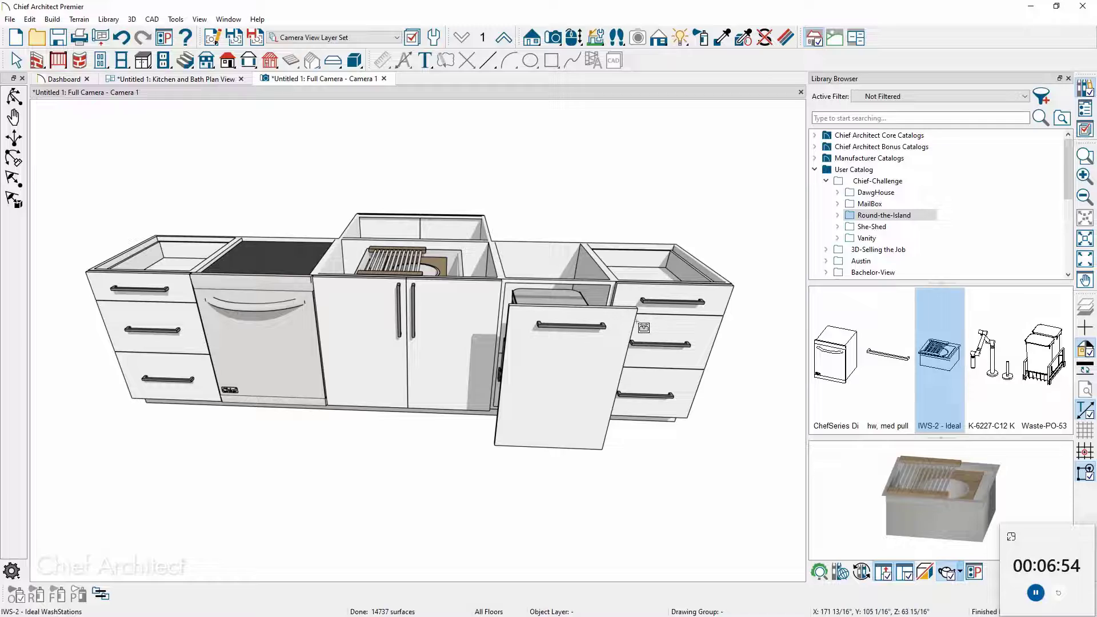
# - Narrow the back-facing cabinet to 30" wide in plan view and move it flush with the outer end of the dishwasher-side drawer cabinet
pyautogui.moveTo(643, 328); pyautogui.dragTo(339, 417, button='middle')
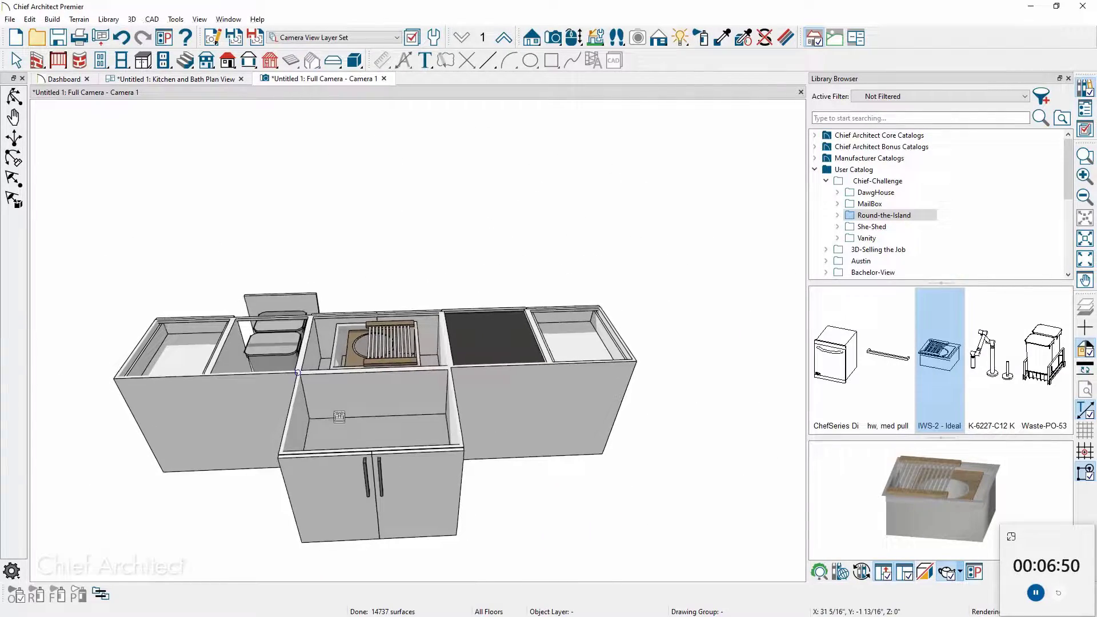
pyautogui.click(199, 80)
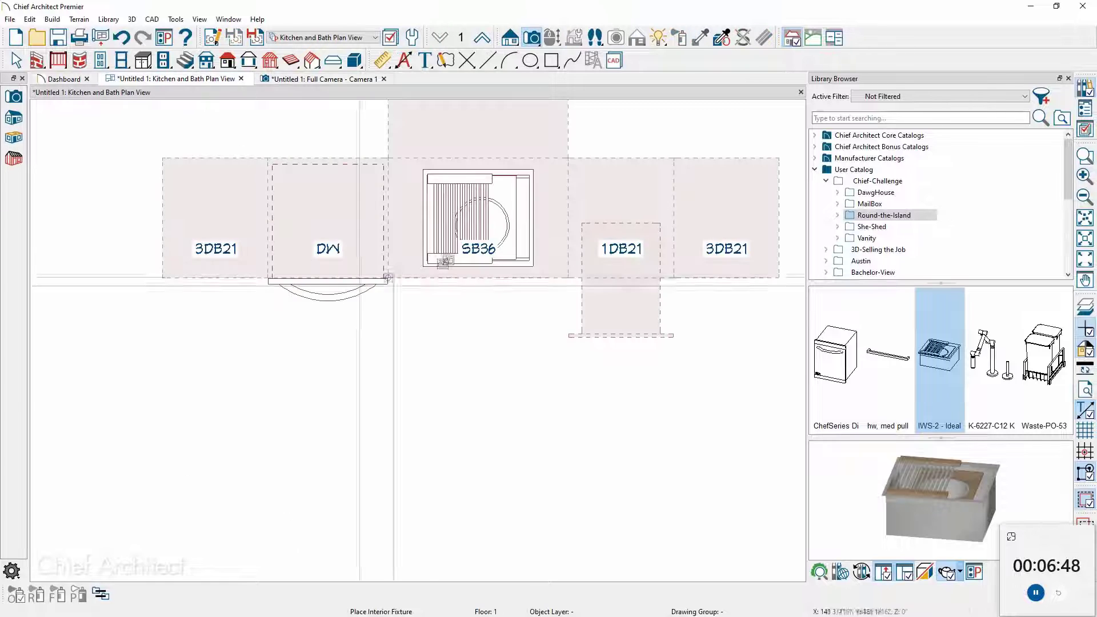
pyautogui.click(472, 231)
pyautogui.moveTo(475, 179); pyautogui.dragTo(460, 239)
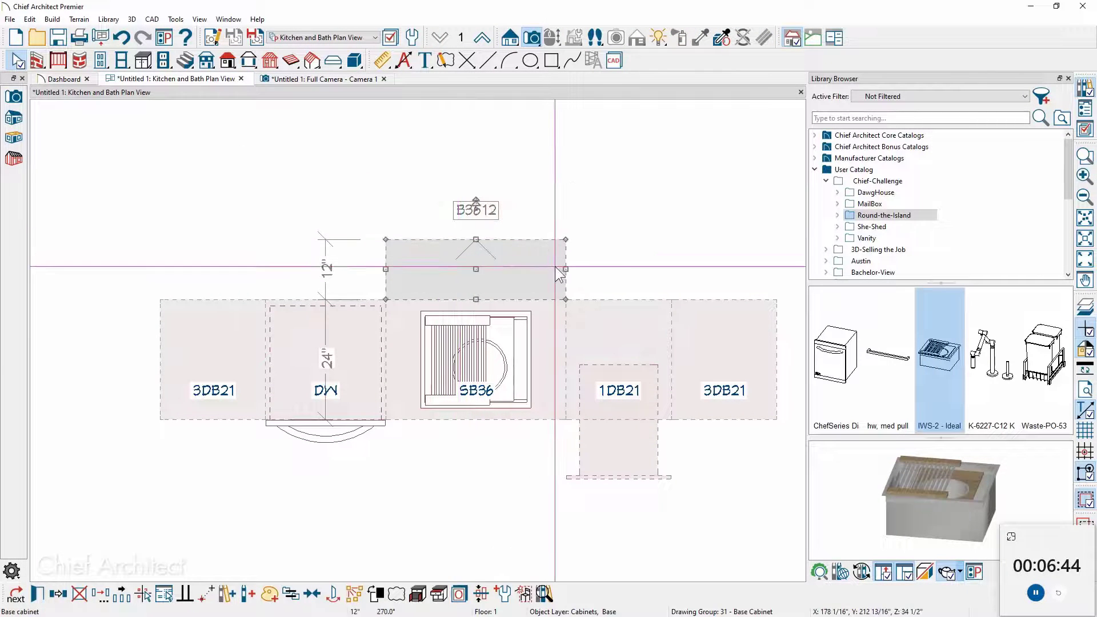
pyautogui.moveTo(564, 268); pyautogui.dragTo(530, 268)
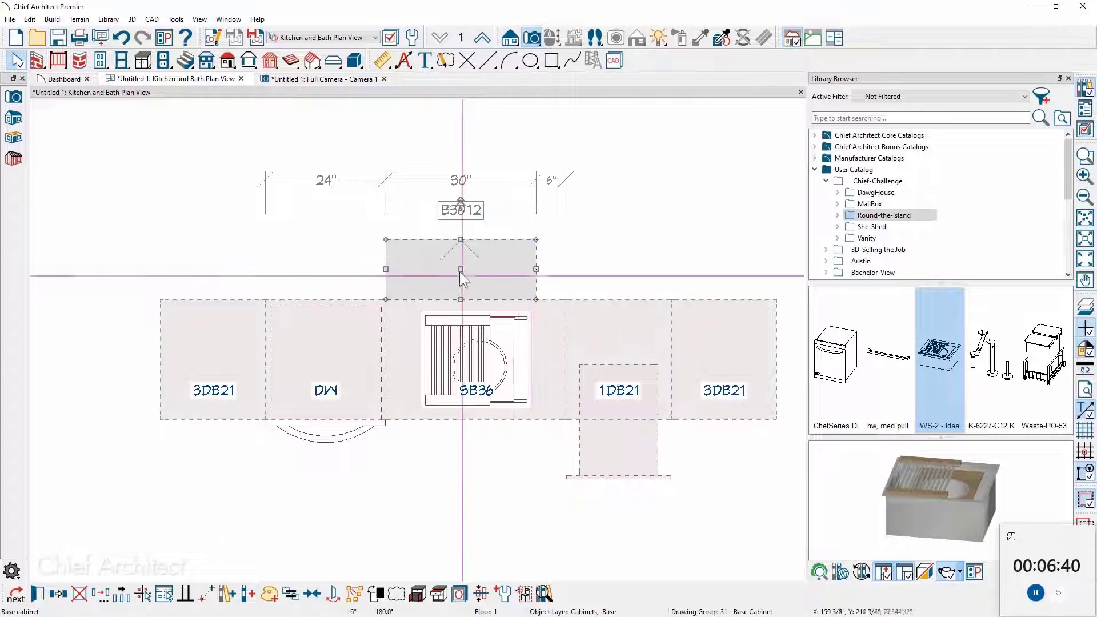
pyautogui.moveTo(460, 276); pyautogui.dragTo(233, 275)
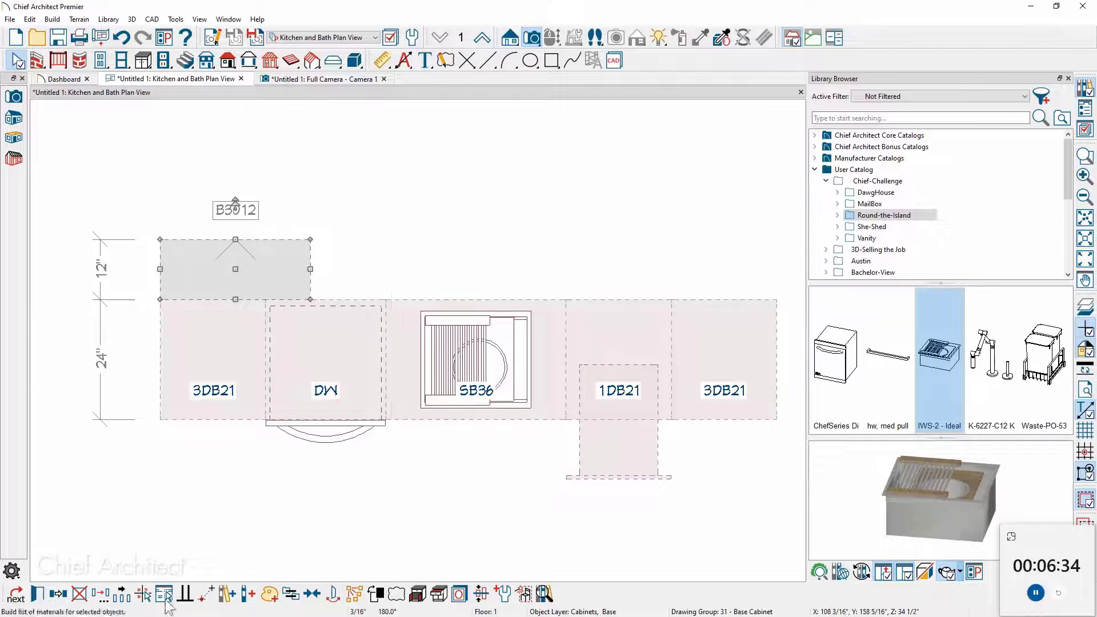
# - Multiple-copy the back-facing cabinet along the island at a 30" offset to make four, and widen the last one to 33" to reach the end
pyautogui.click(118, 596)
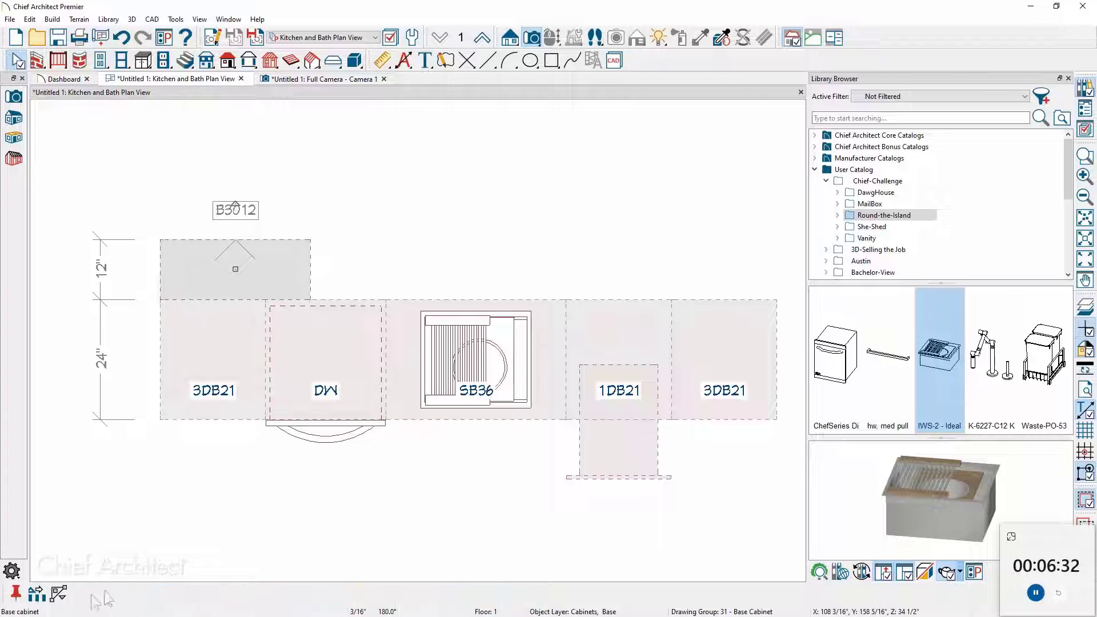
pyautogui.click(41, 595)
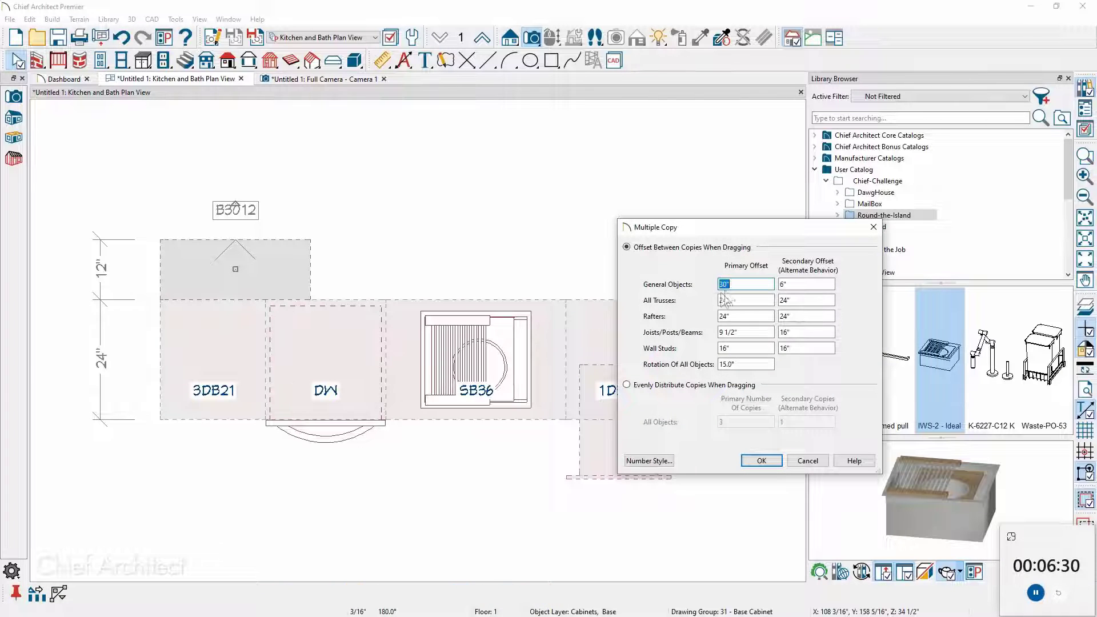
pyautogui.click(773, 465)
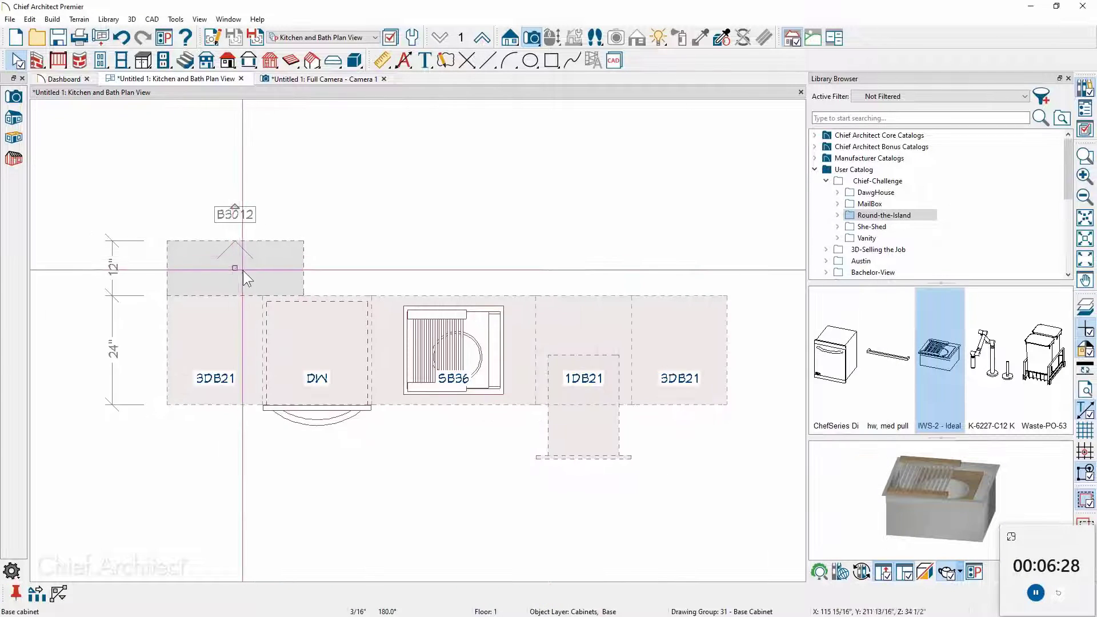
pyautogui.moveTo(236, 275); pyautogui.dragTo(728, 267)
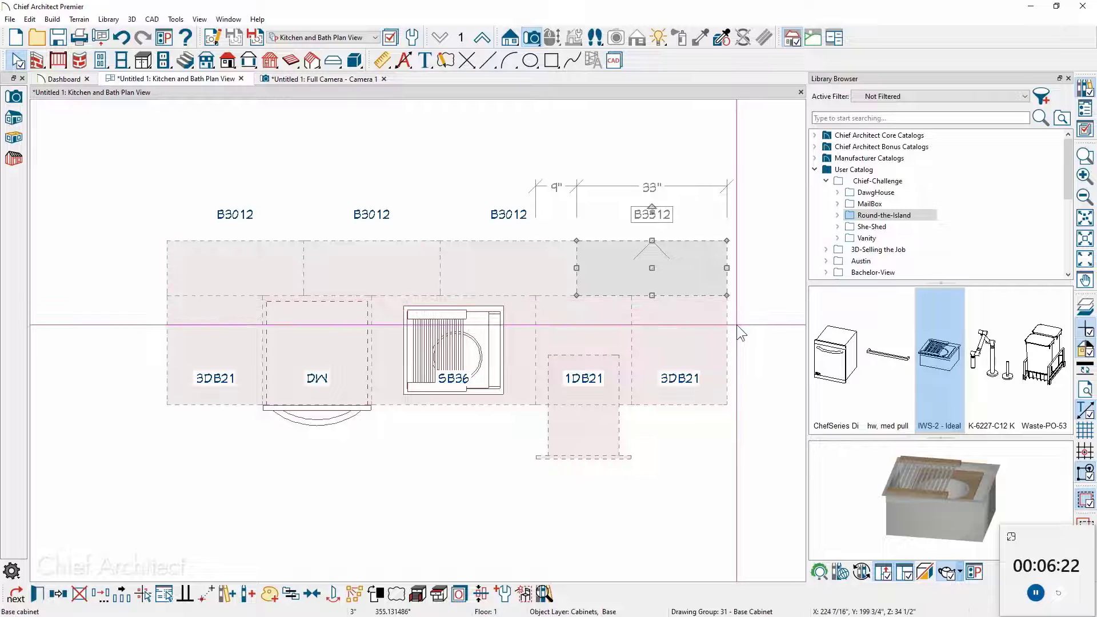
pyautogui.click(737, 330)
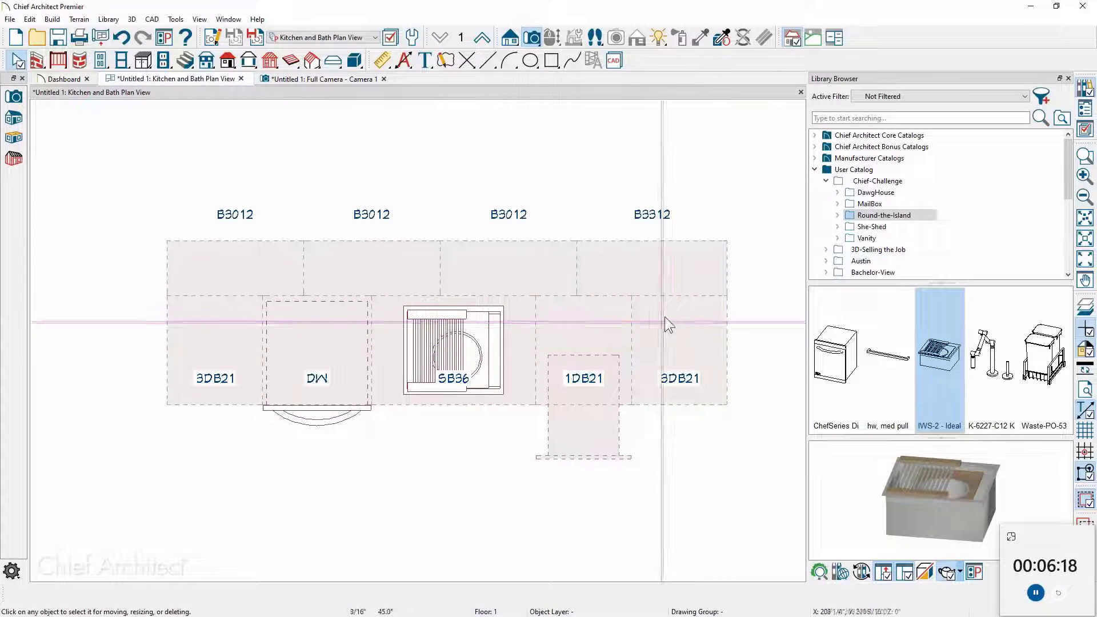
# - Narrow the drawer cabinet beside the waste pullout to 18" and the back-facing cabinet behind it to 30"
pyautogui.click(723, 346)
pyautogui.moveTo(725, 347); pyautogui.dragTo(713, 347)
pyautogui.click(718, 277)
pyautogui.moveTo(727, 269); pyautogui.dragTo(713, 269)
pyautogui.press('Escape')
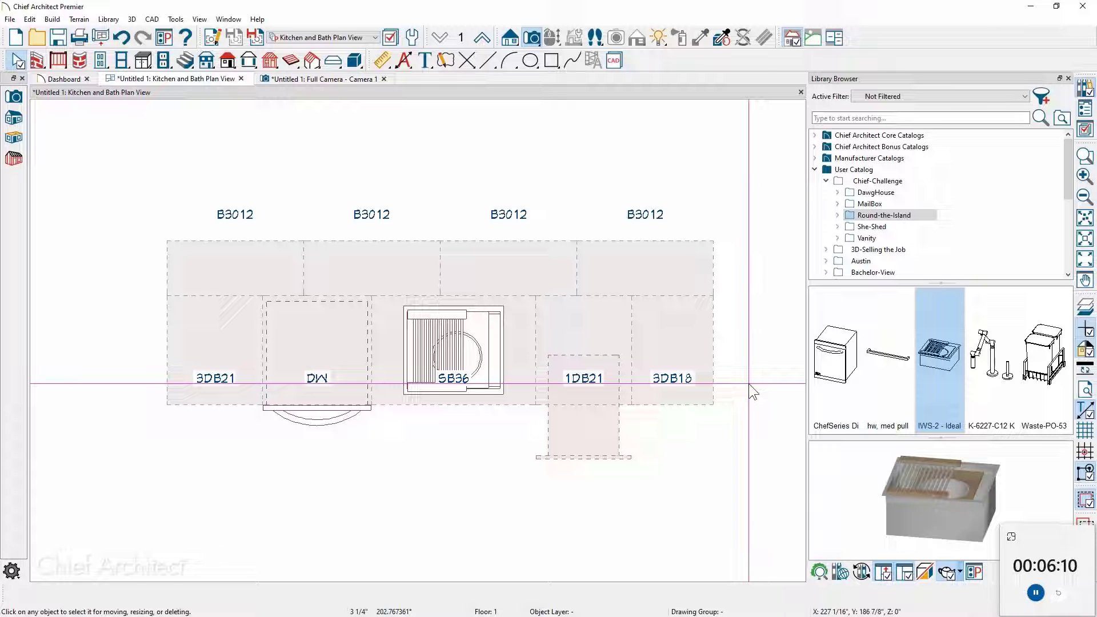
# - Draw a custom countertop from corner to corner over the full footprint of the front and back cabinets
pyautogui.click(143, 61)
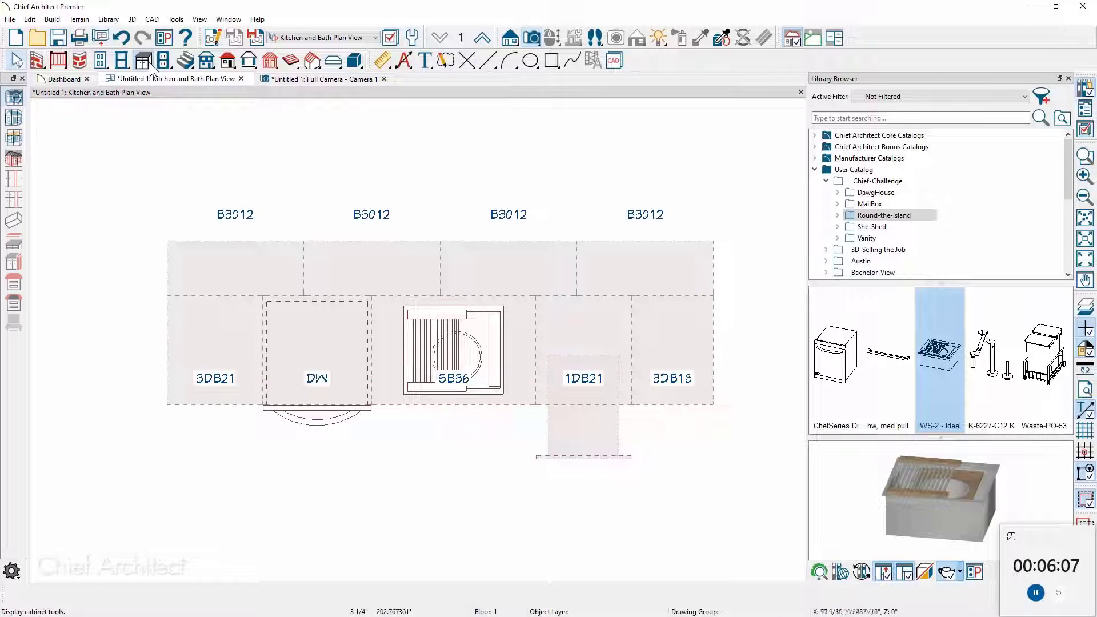
pyautogui.click(15, 286)
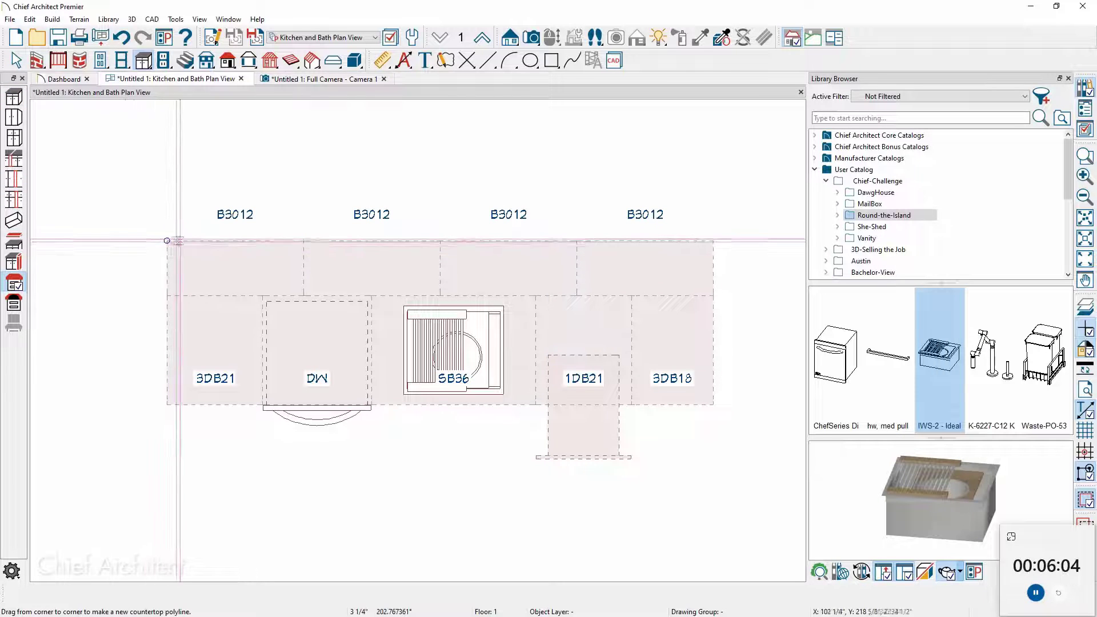
pyautogui.moveTo(166, 240); pyautogui.dragTo(713, 404)
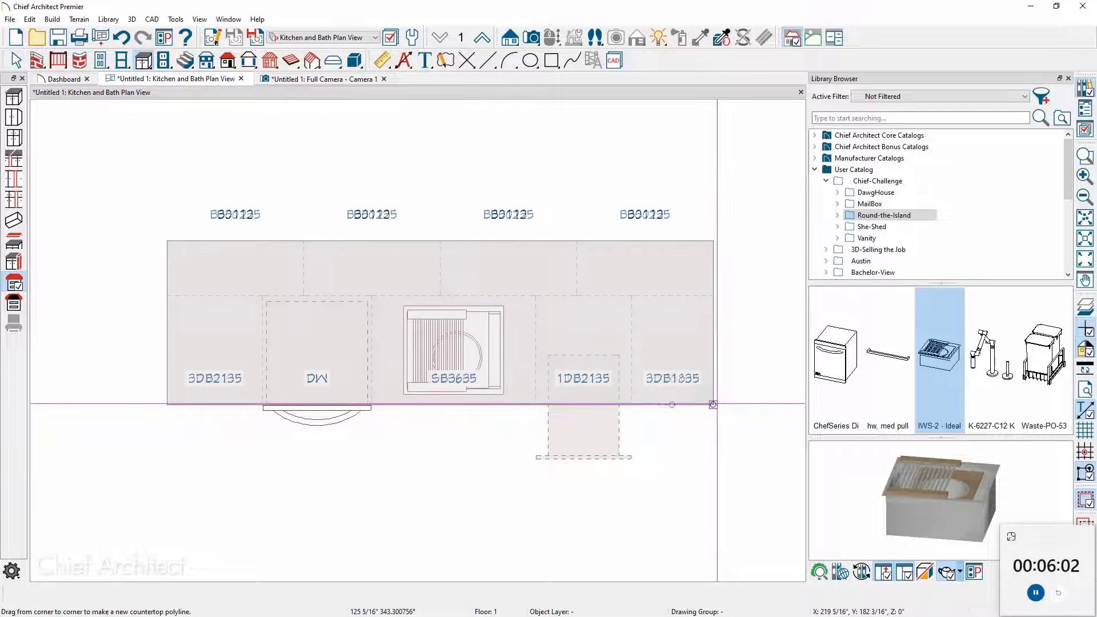
pyautogui.press('space')
# - Enlarge the countertop on all sides by moving its front corner 1 1/2" in X and -1.5" in Y relative to the start
pyautogui.click(715, 400)
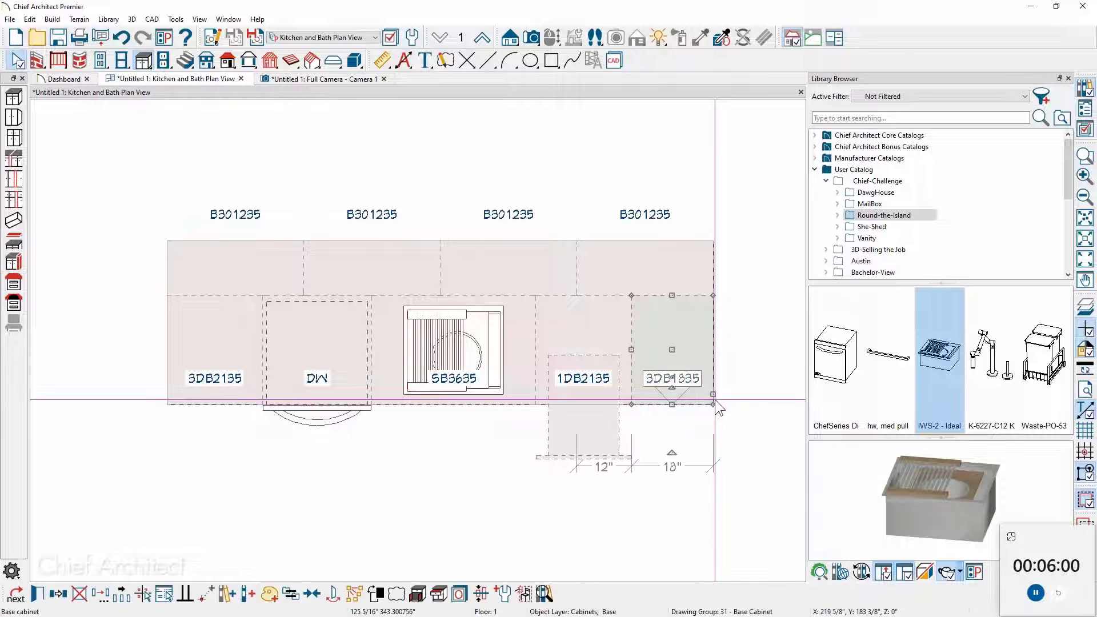
pyautogui.click(715, 401)
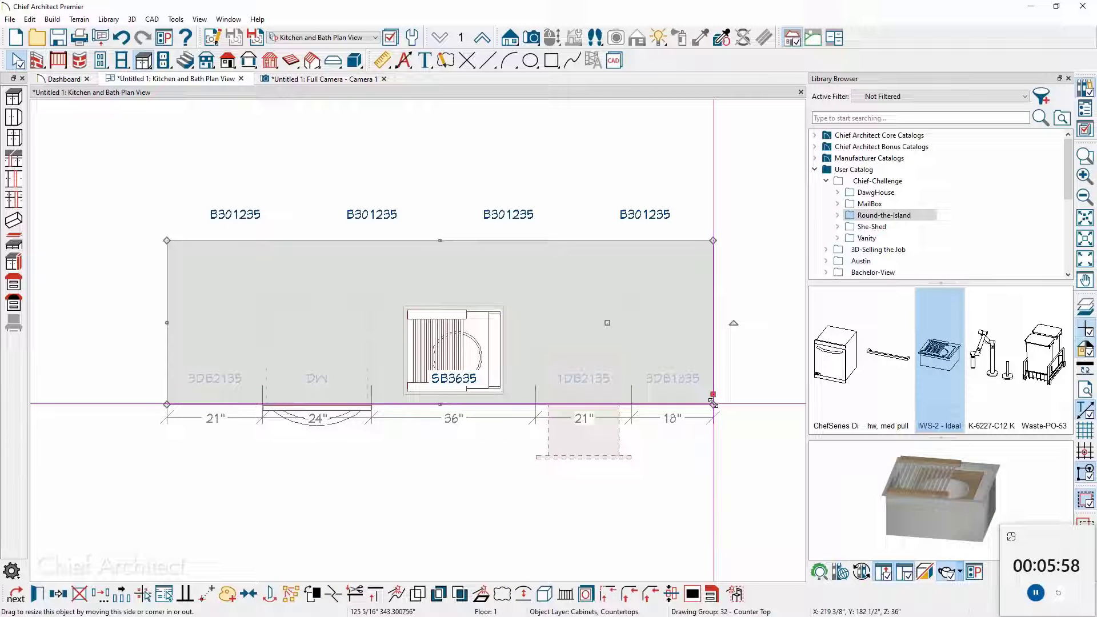
pyautogui.moveTo(713, 403); pyautogui.dragTo(726, 435)
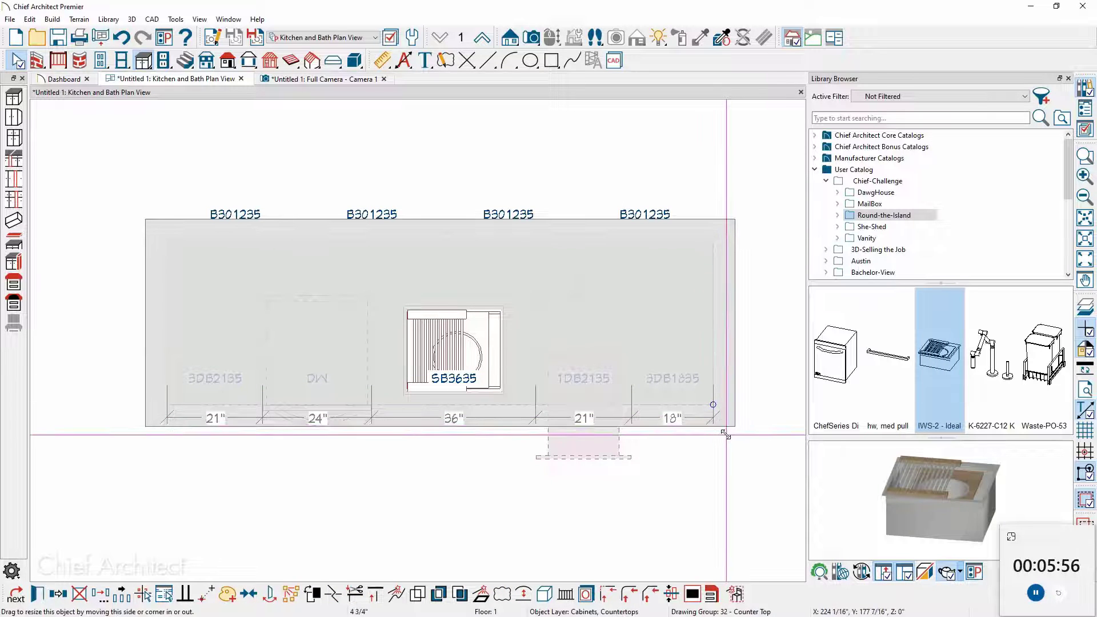
pyautogui.press('Tab')
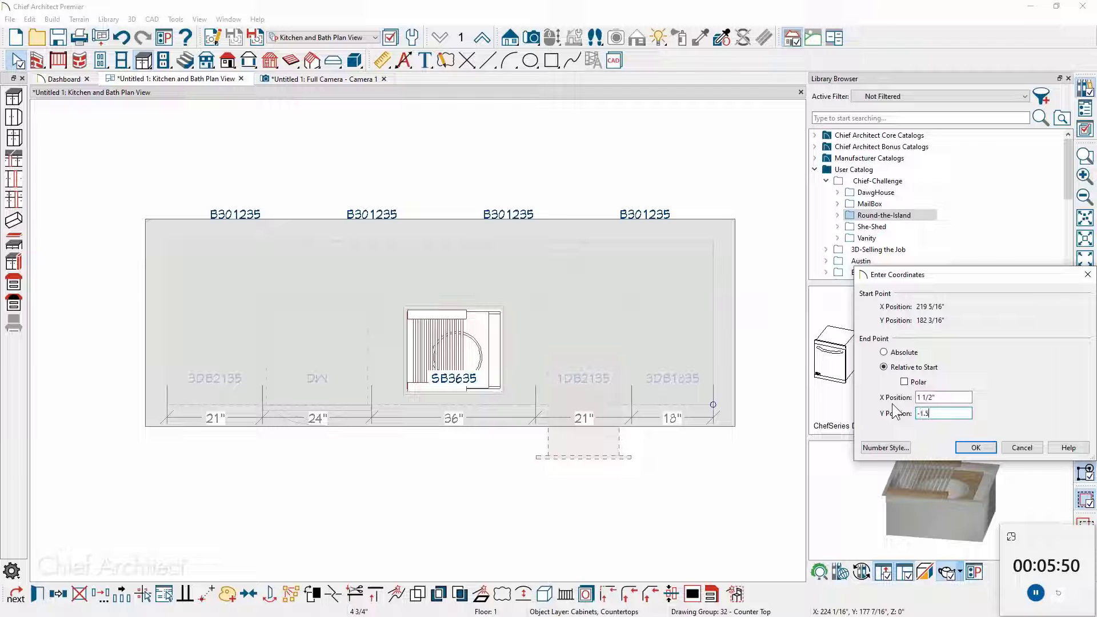
pyautogui.click(976, 448)
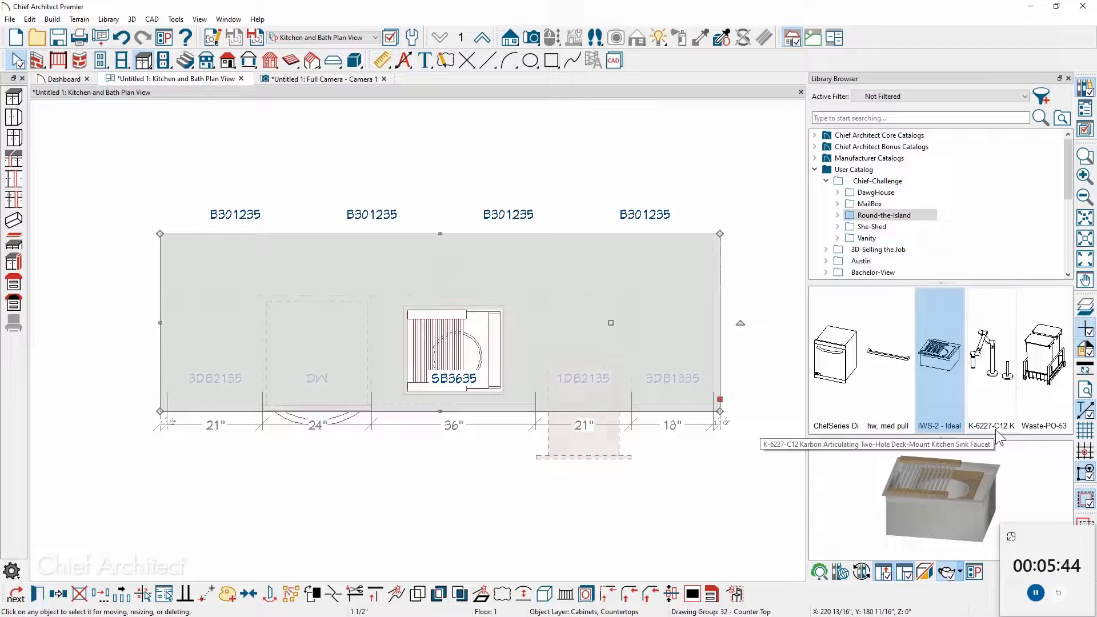
# - Add a waterfall edge to the countertop end beside the 18" drawer cabinet in the camera view
pyautogui.click(351, 80)
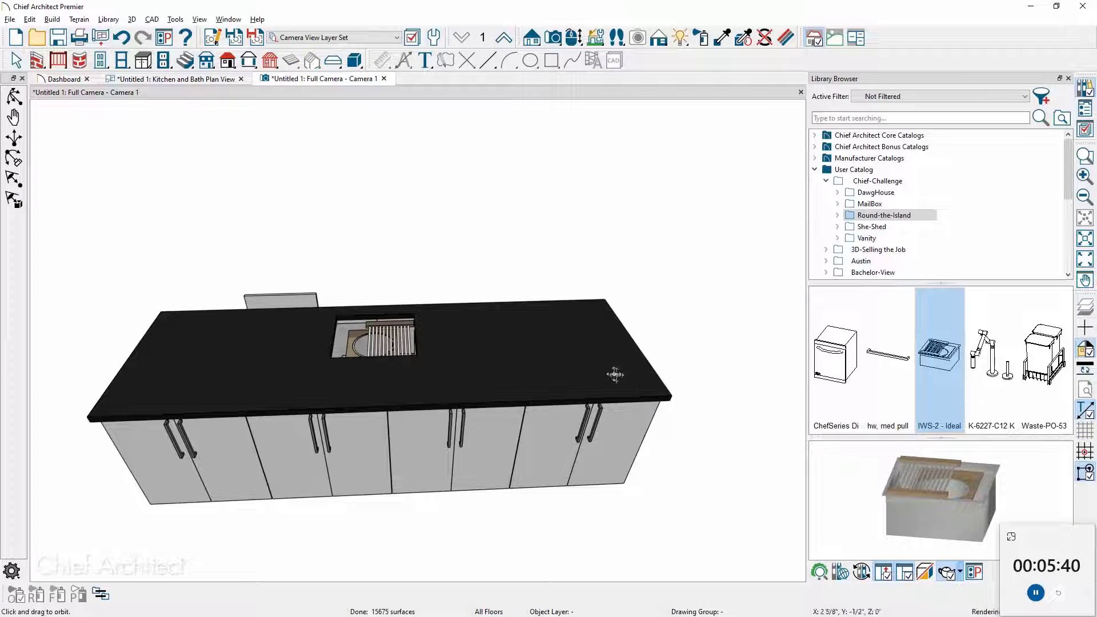
pyautogui.moveTo(615, 374); pyautogui.dragTo(484, 362)
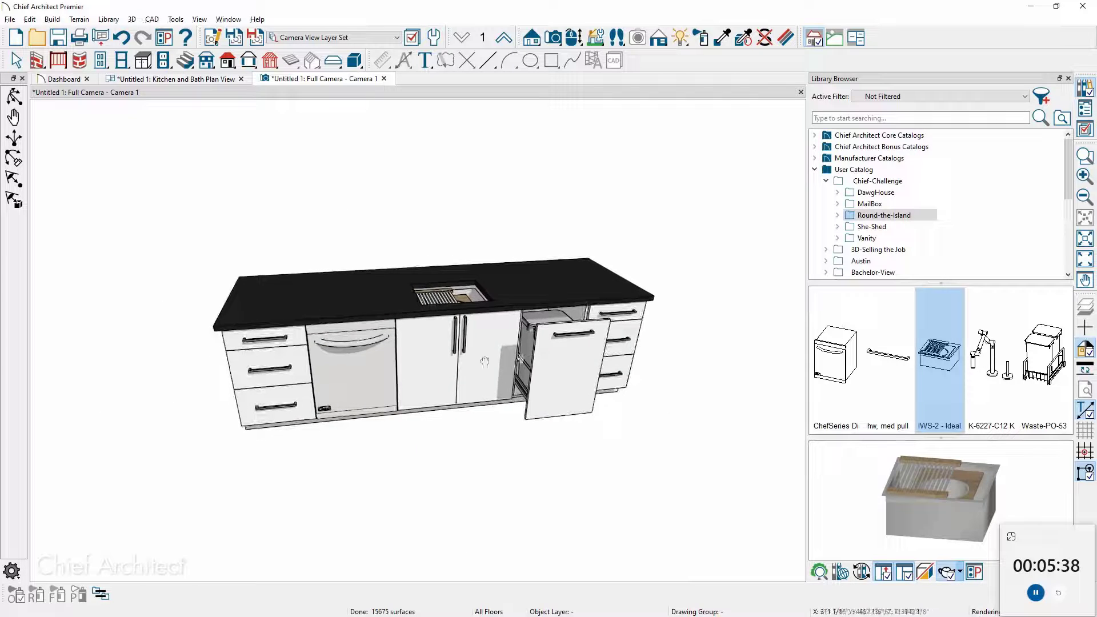
pyautogui.moveTo(484, 362); pyautogui.dragTo(418, 380, button='middle')
pyautogui.scroll(2, 550, 310)
pyautogui.moveTo(473, 335); pyautogui.dragTo(460, 448, button='middle')
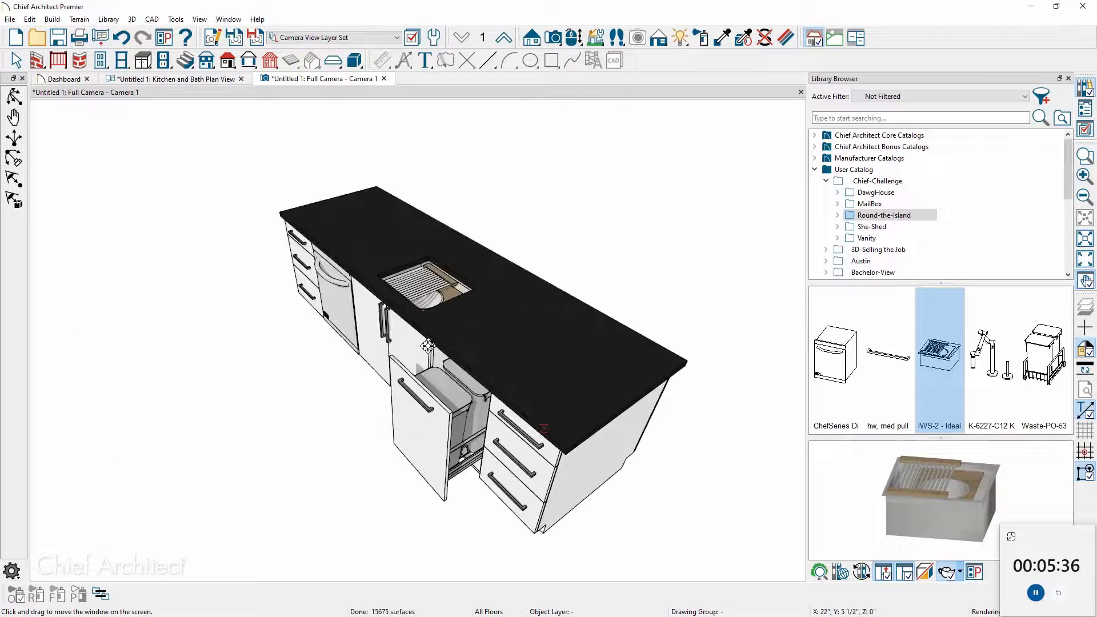
pyautogui.scroll(2, 650, 460)
pyautogui.click(640, 433)
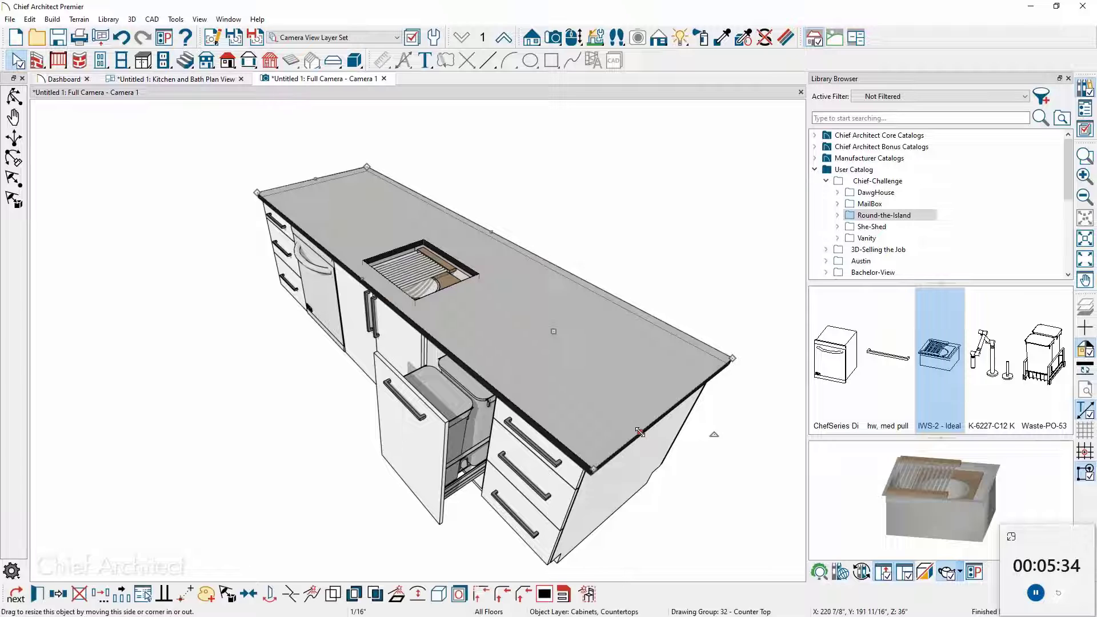
pyautogui.click(564, 599)
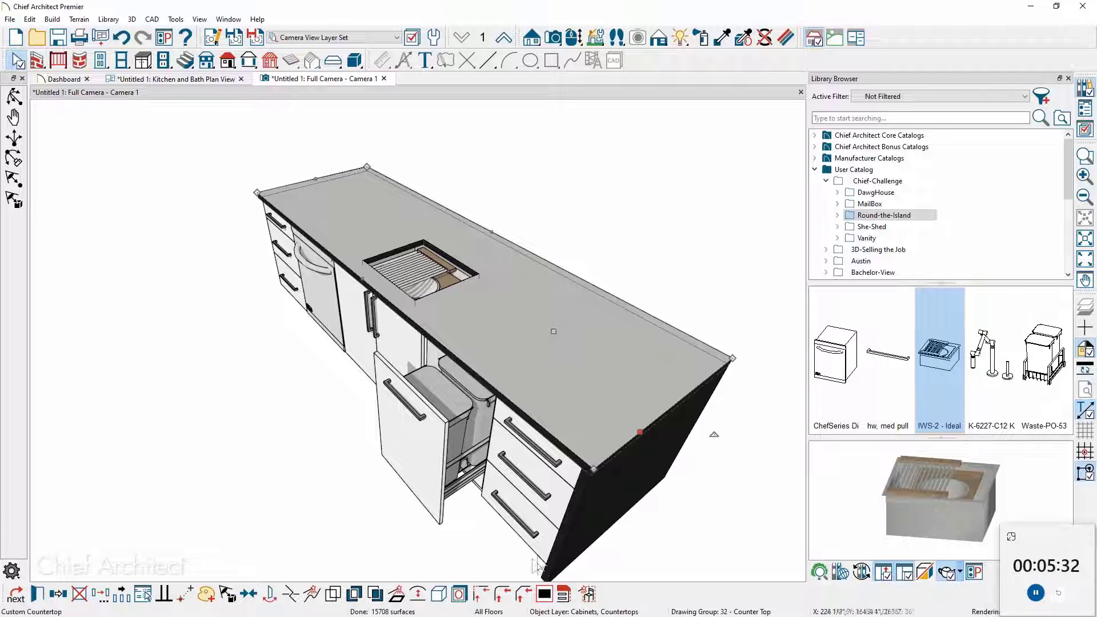
pyautogui.moveTo(537, 553); pyautogui.dragTo(656, 523, button='middle')
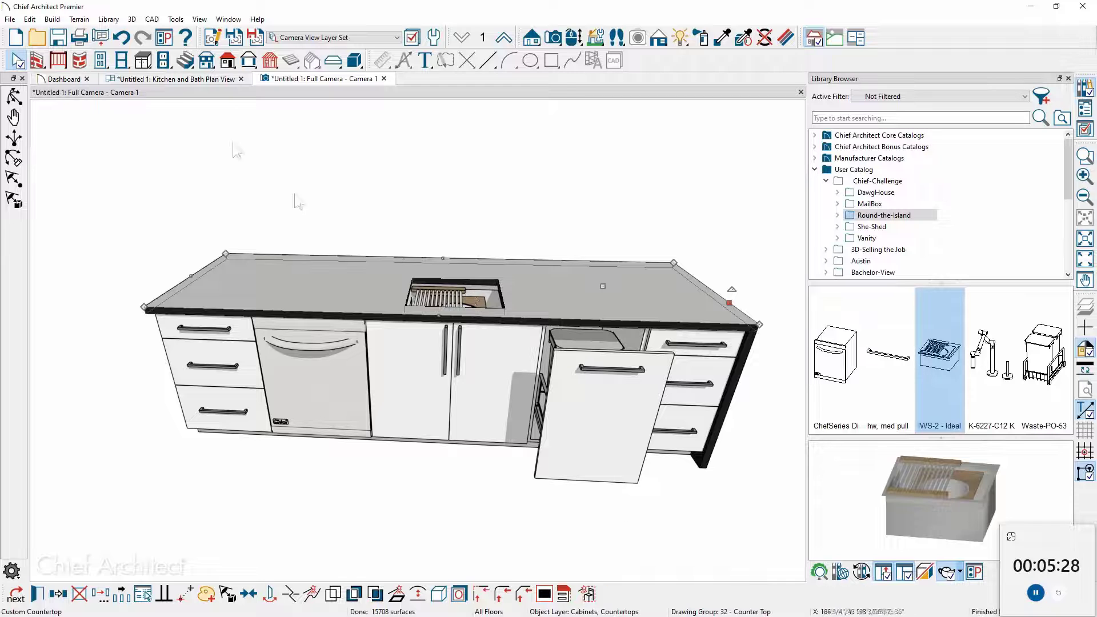
# - In plan view, draw vertical lines about 95" and 87" long along the countertop's two ends and a horizontal line about 115" long behind the island
pyautogui.click(225, 79)
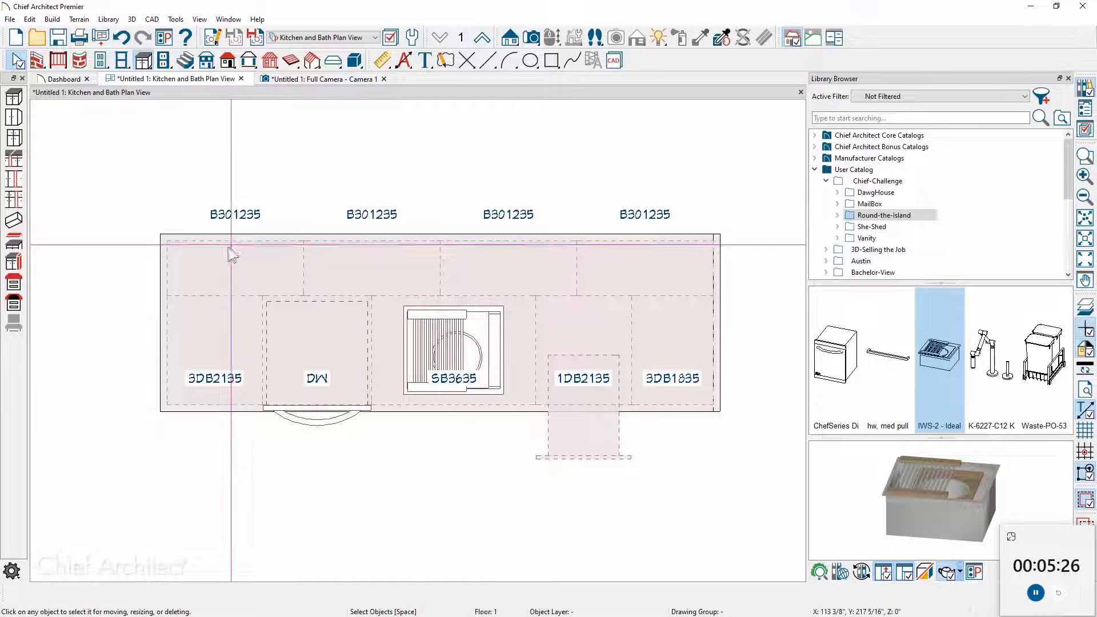
pyautogui.moveTo(232, 244); pyautogui.dragTo(297, 276)
pyautogui.click(487, 62)
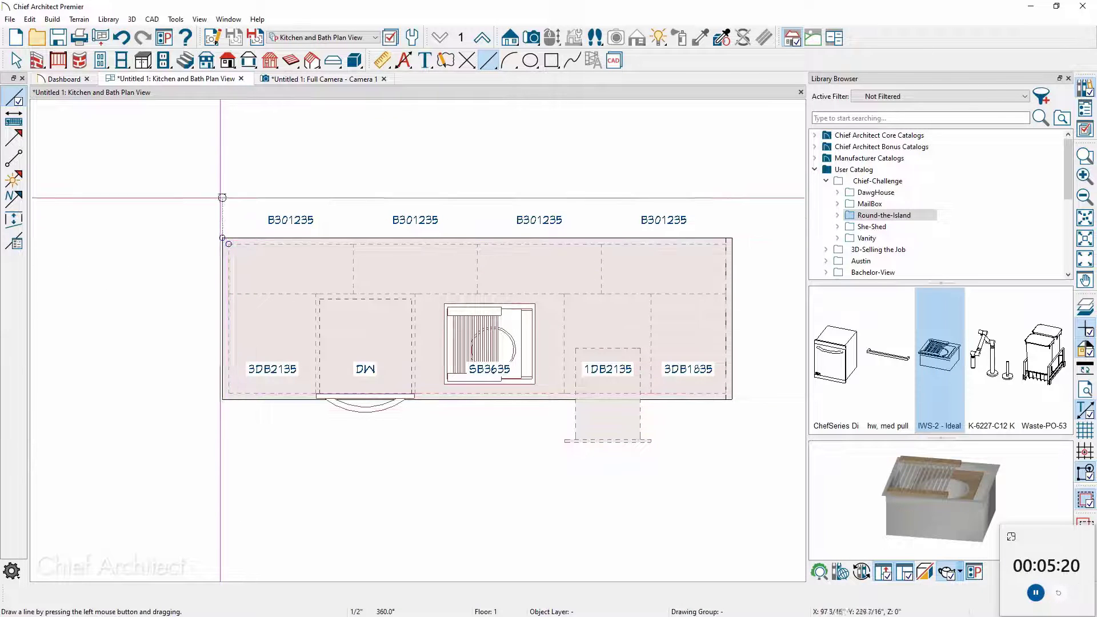
pyautogui.moveTo(223, 140); pyautogui.dragTo(241, 532)
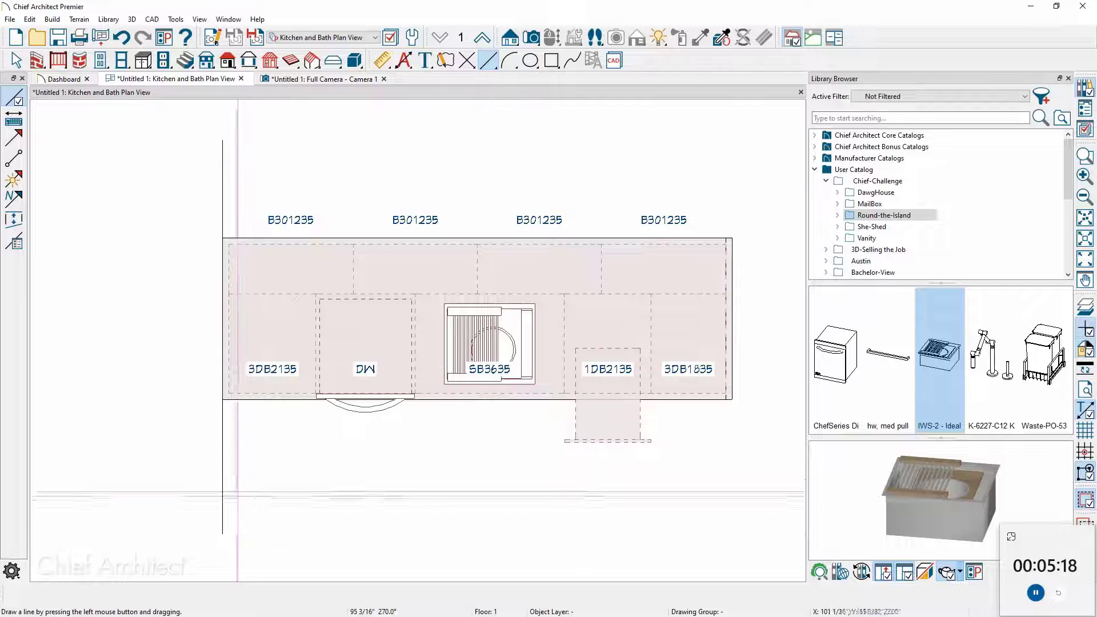
pyautogui.moveTo(113, 157); pyautogui.dragTo(591, 145)
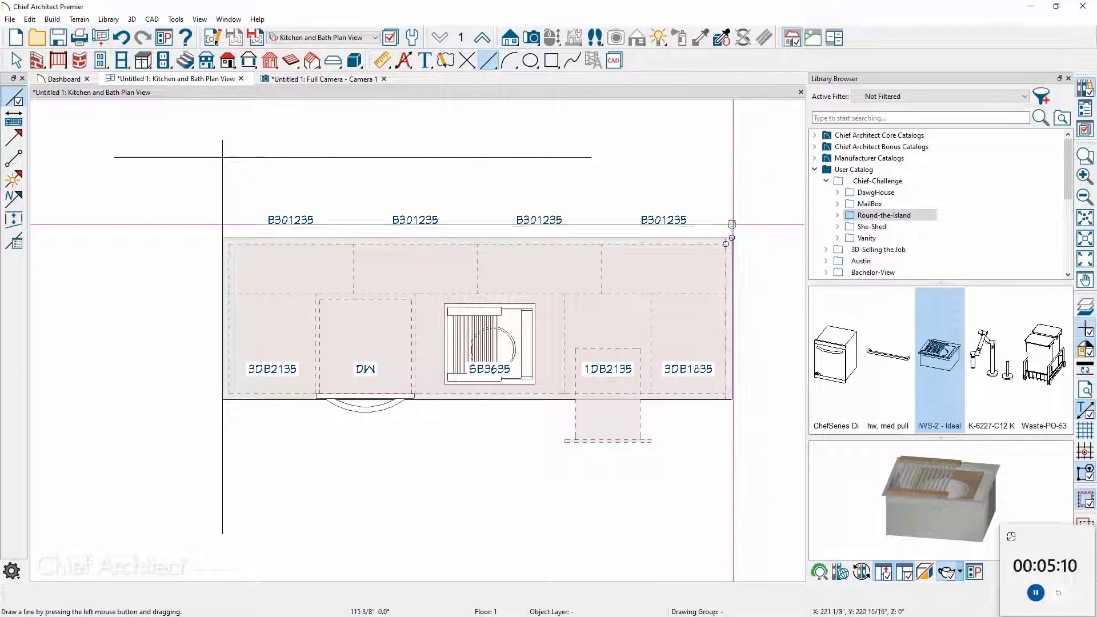
pyautogui.moveTo(732, 174); pyautogui.dragTo(757, 535)
pyautogui.press('space')
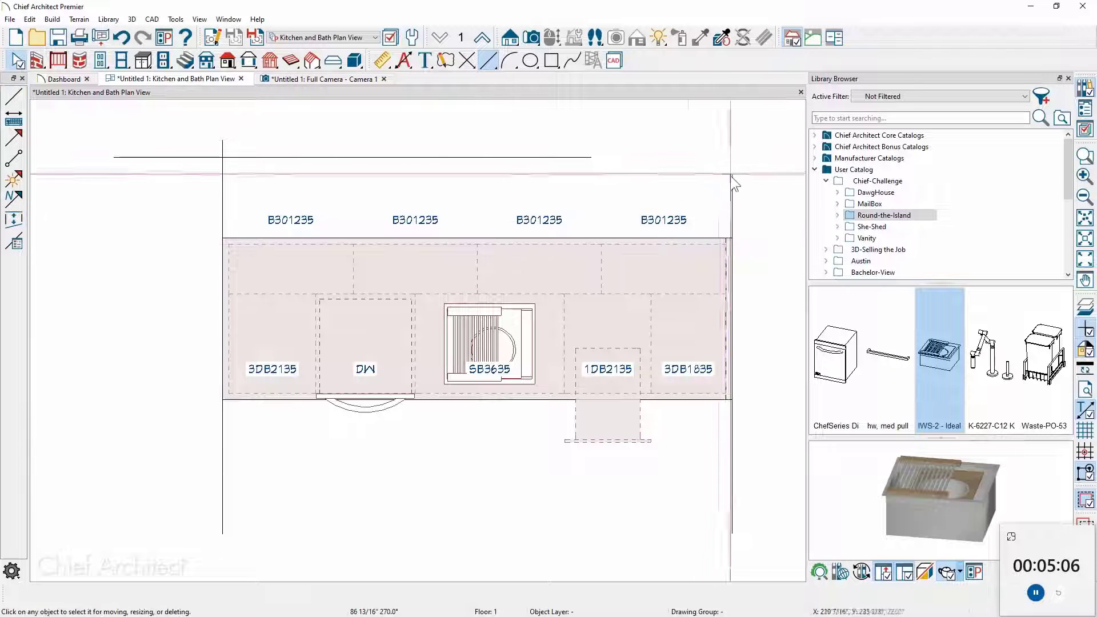
# - Give the two vertical CAD lines at the countertop ends a magenta color and a dashed line style
pyautogui.keyDown('shift'); pyautogui.click(224, 207); pyautogui.keyUp('shift')
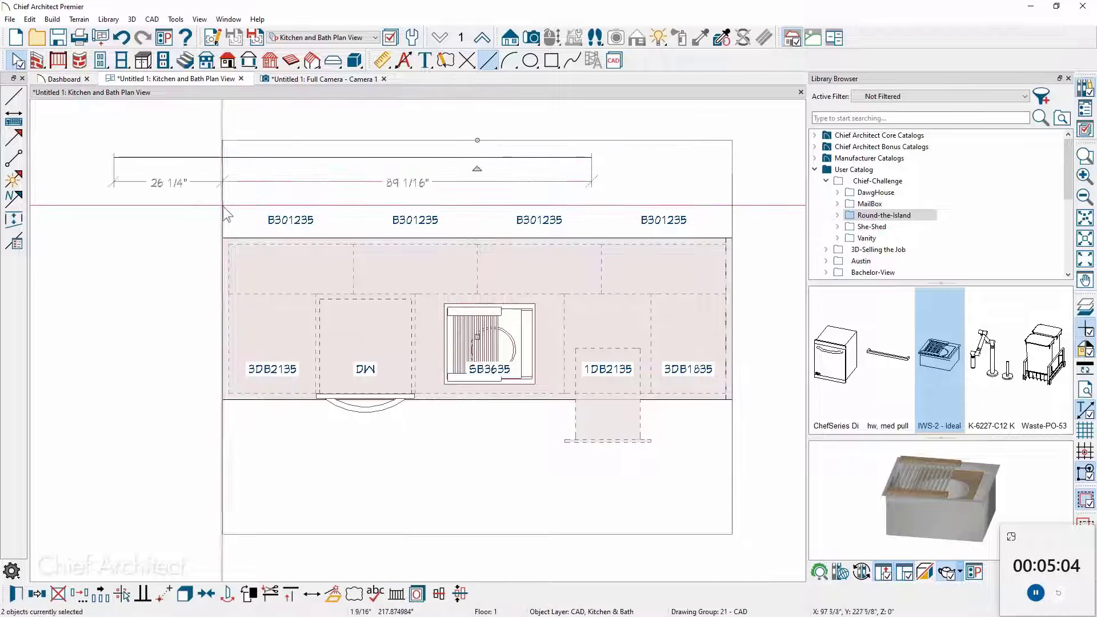
pyautogui.doubleClick(226, 213)
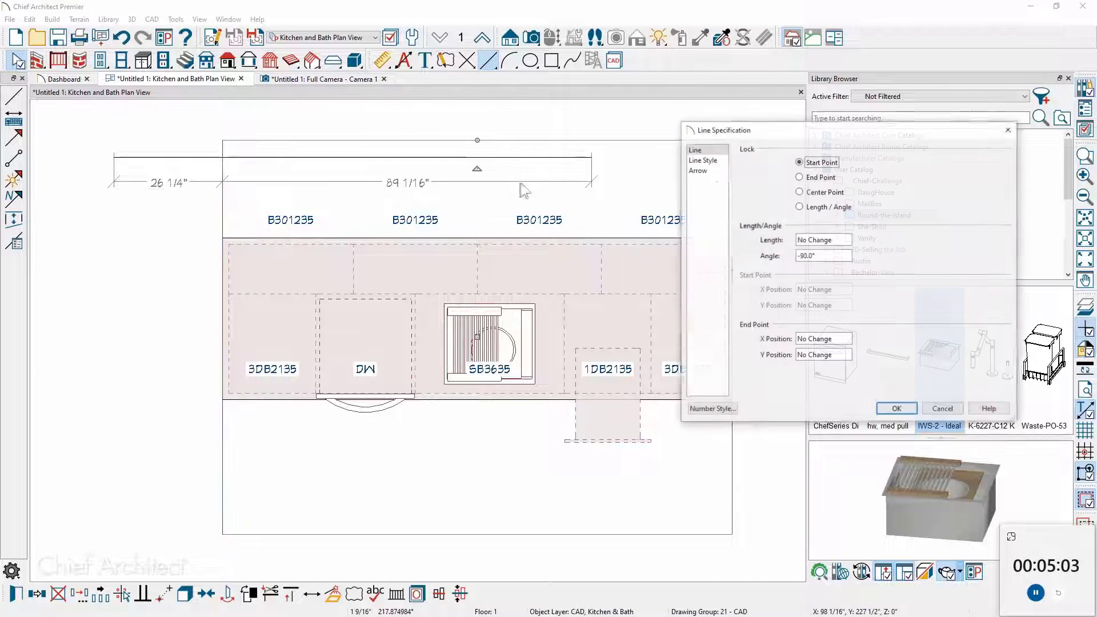
pyautogui.click(704, 160)
pyautogui.click(861, 180)
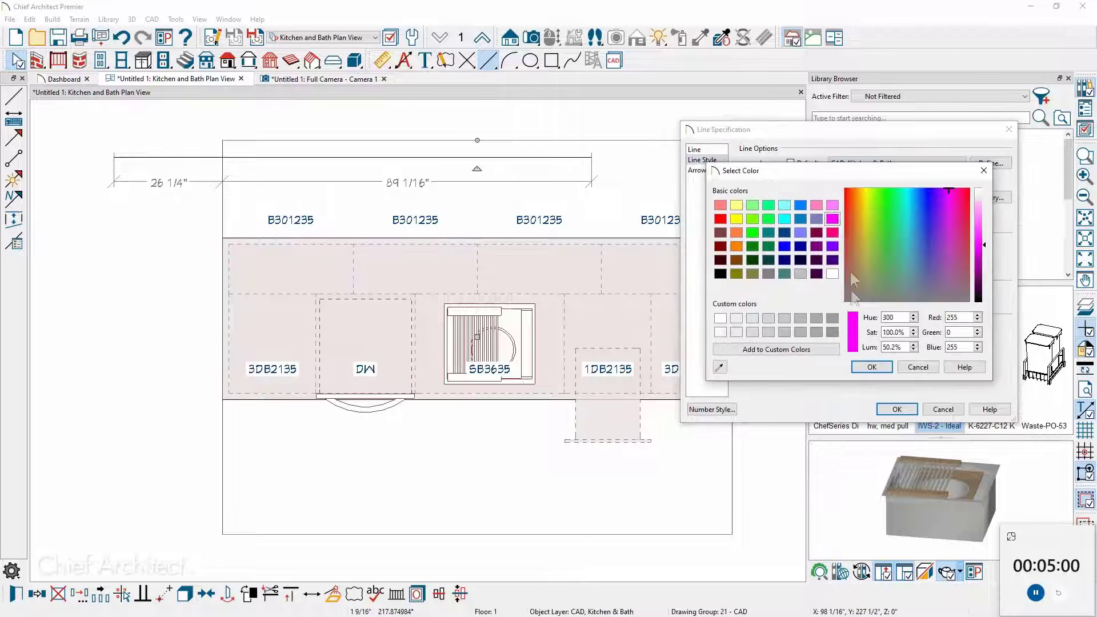
pyautogui.click(880, 367)
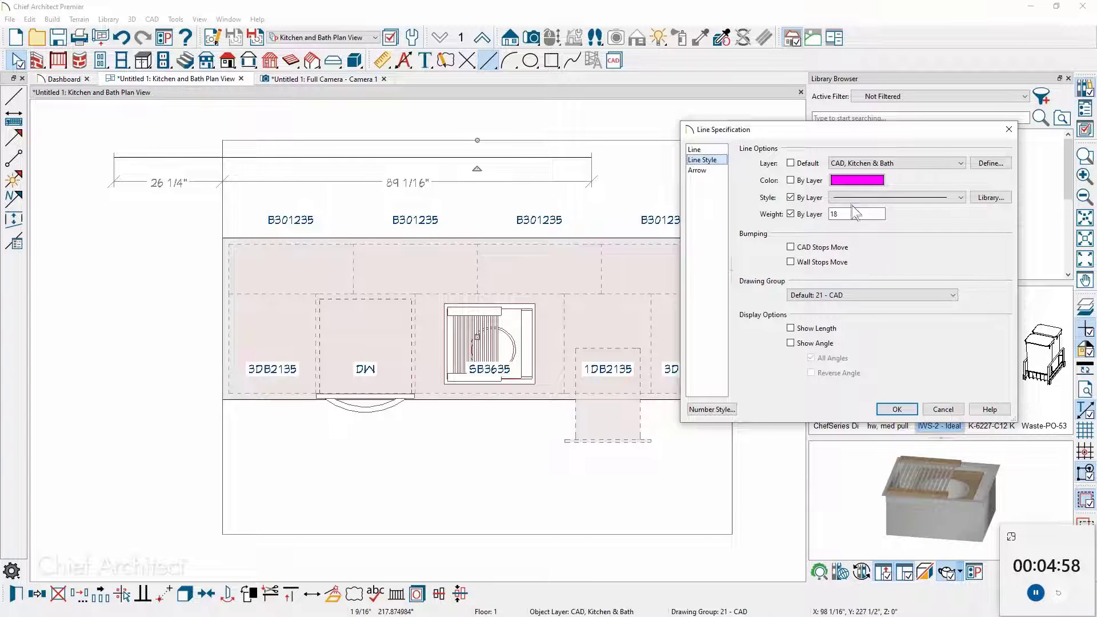
pyautogui.click(855, 199)
pyautogui.click(860, 224)
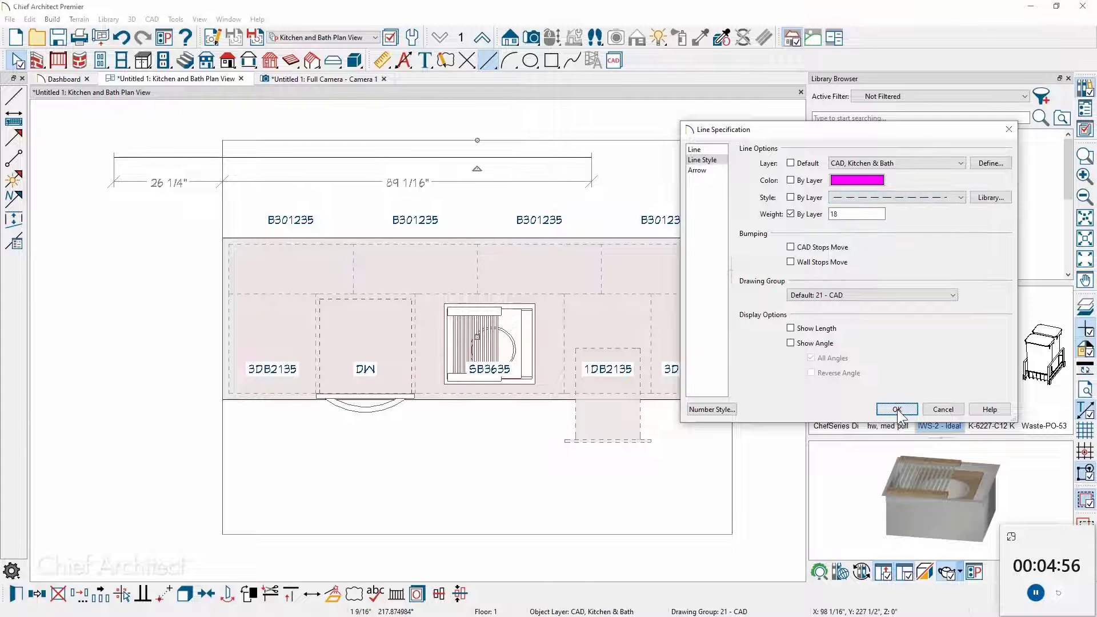
pyautogui.click(897, 410)
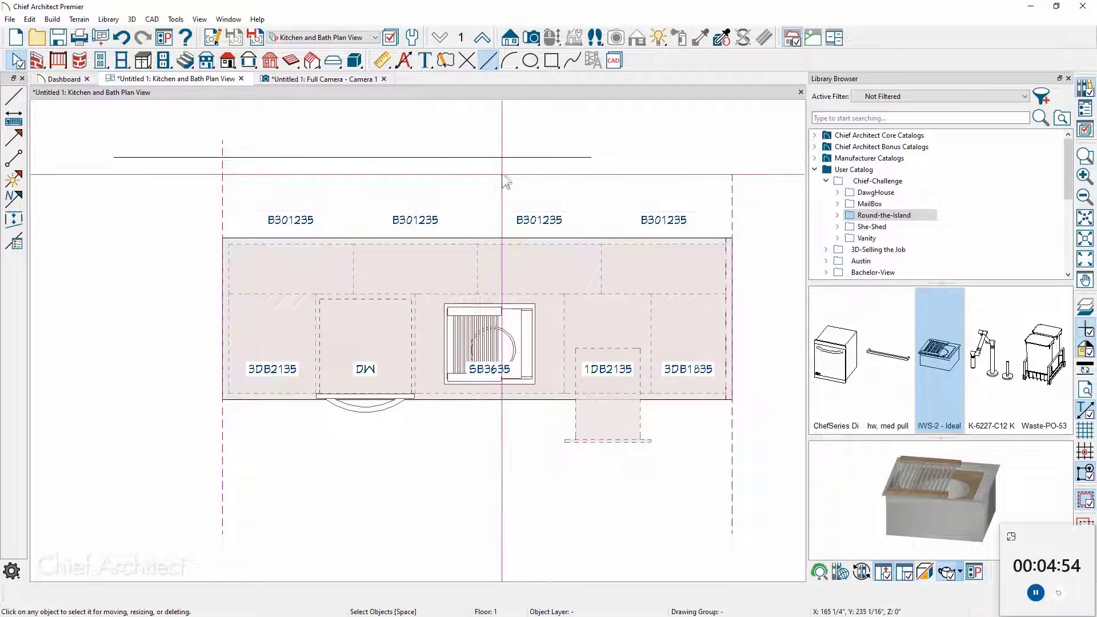
# - Copy the dashed magenta properties from a vertical line to the horizontal line behind the island with the Object Eyedropper
pyautogui.click(721, 40)
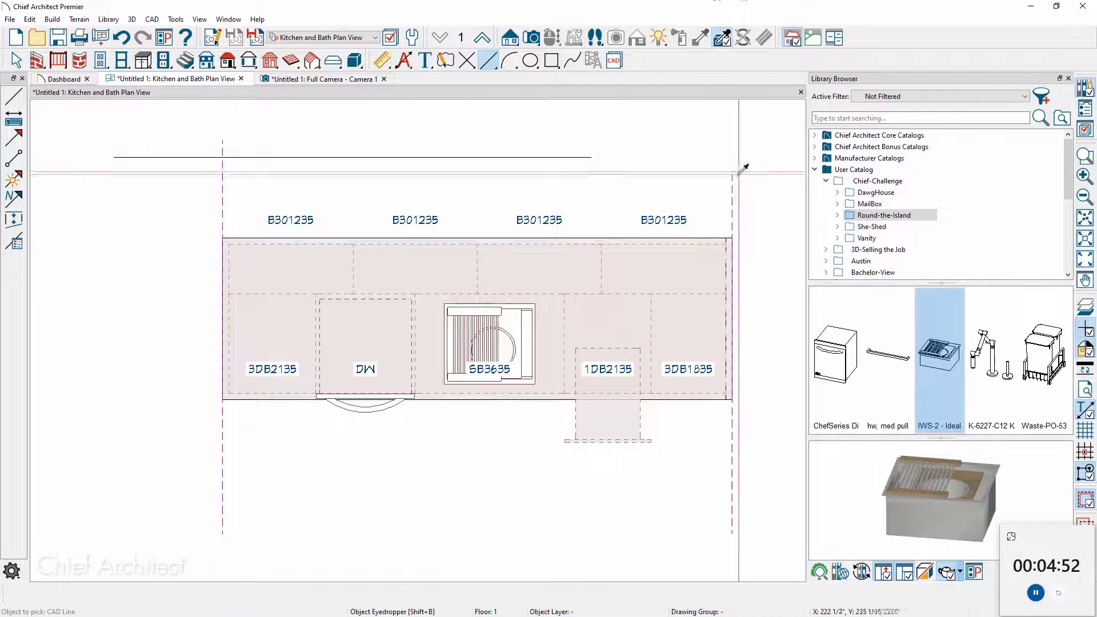
pyautogui.click(591, 158)
pyautogui.press('Escape')
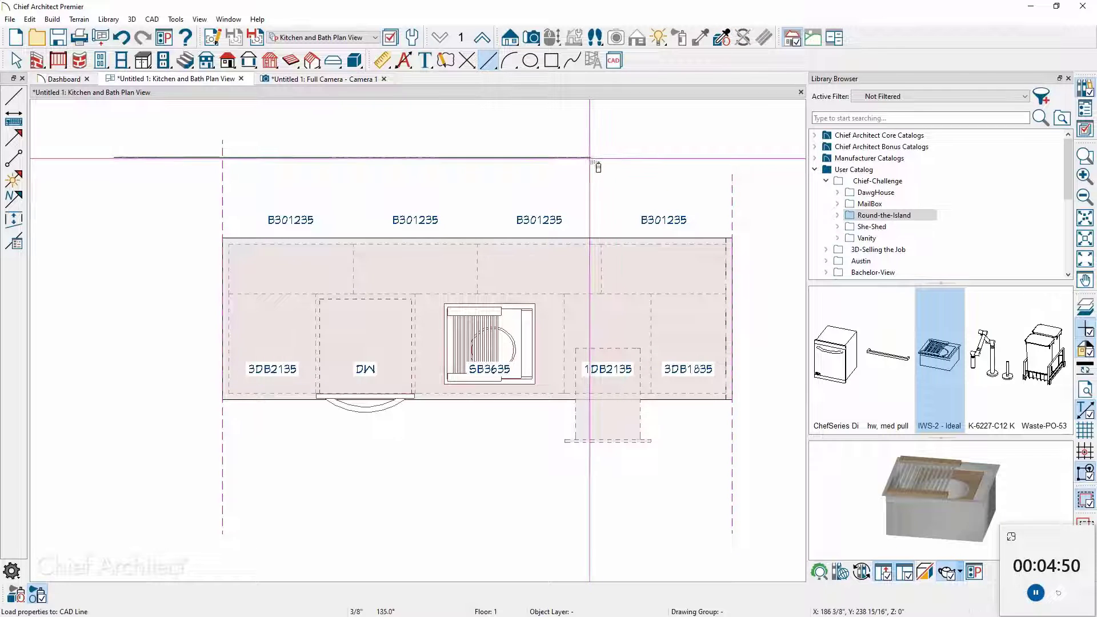
# - Draw a CAD circle with a 30" radius, centered on the vertical line at the 3DB2135 end of the island
pyautogui.click(530, 60)
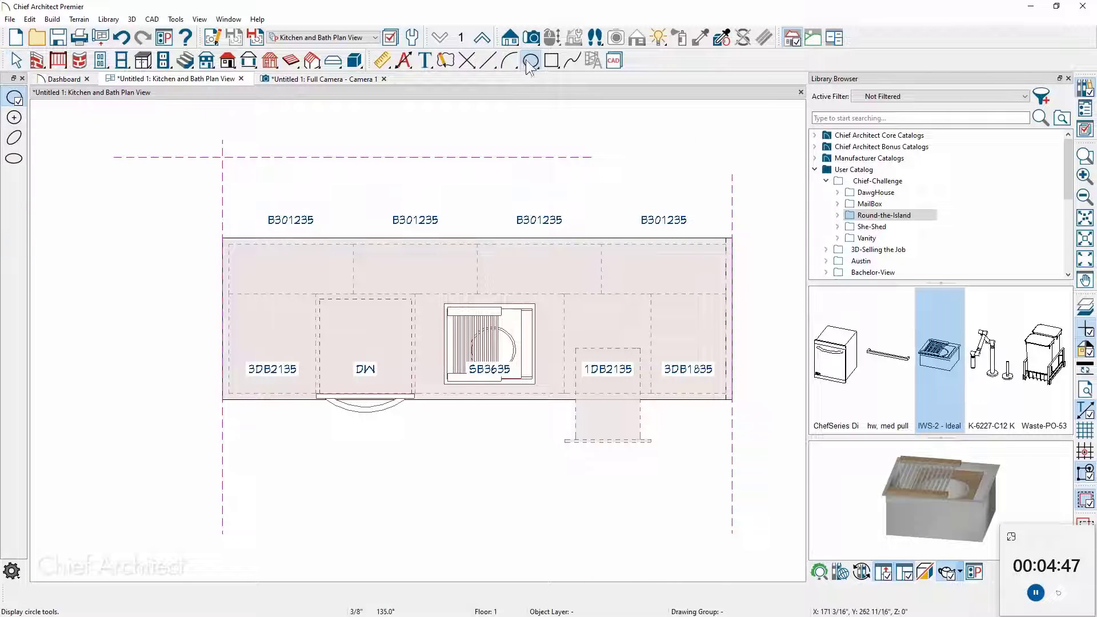
pyautogui.click(15, 118)
pyautogui.moveTo(222, 299); pyautogui.dragTo(314, 331)
pyautogui.press('Tab')
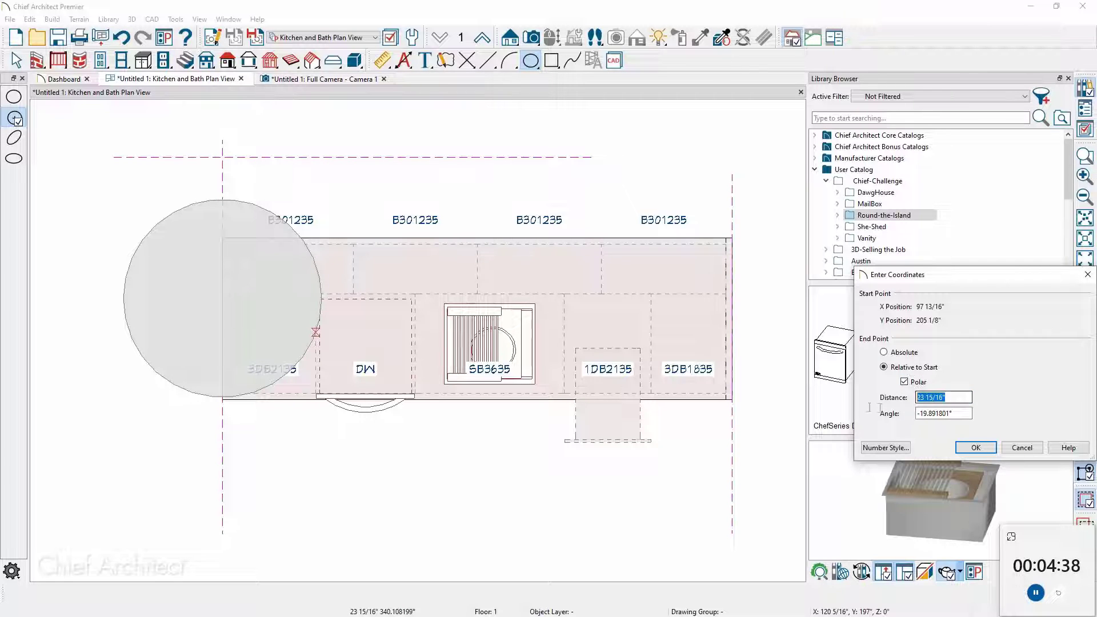
pyautogui.write('30')
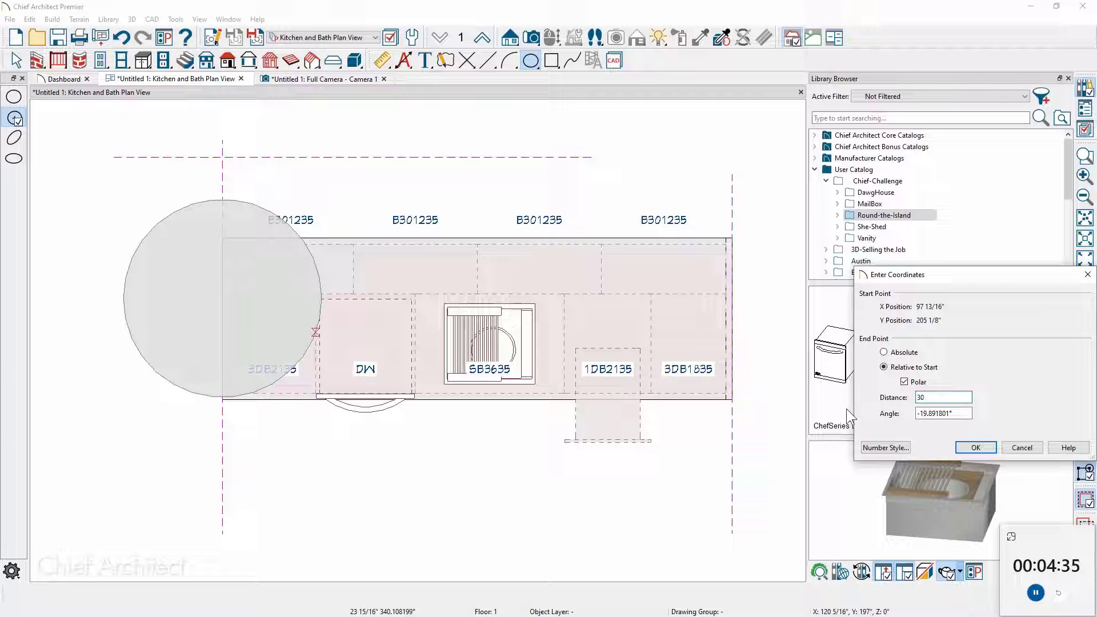
pyautogui.press('Return')
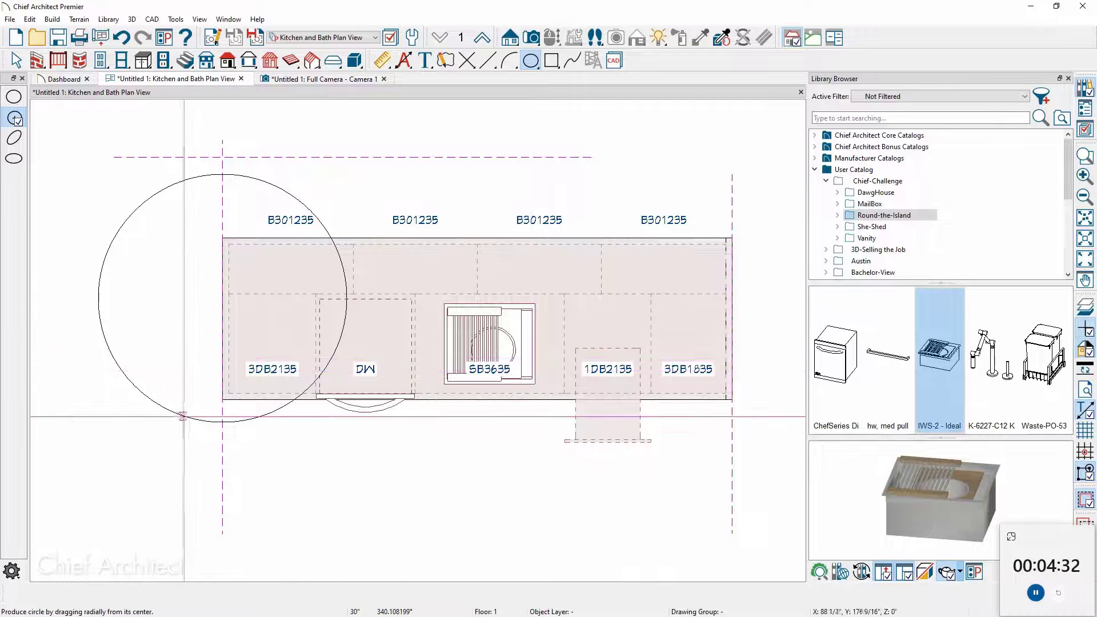
# - Move the circle point to point so its lowest point meets the countertop's front corner beside cabinet 3DB2135
pyautogui.click(224, 424)
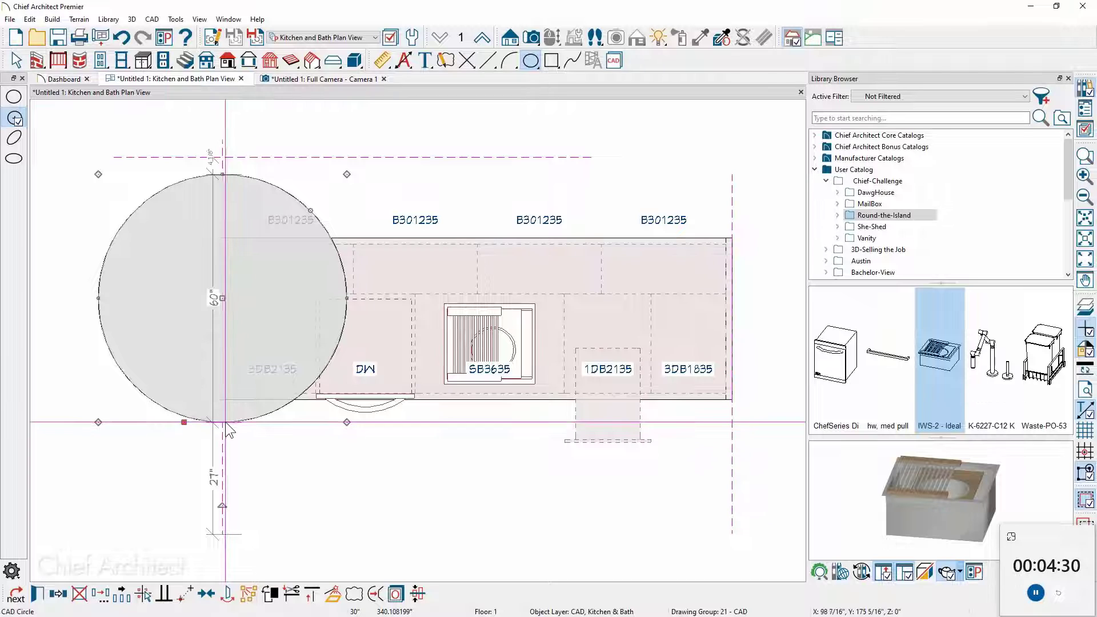
pyautogui.press('2')
pyautogui.scroll(5, 211, 424)
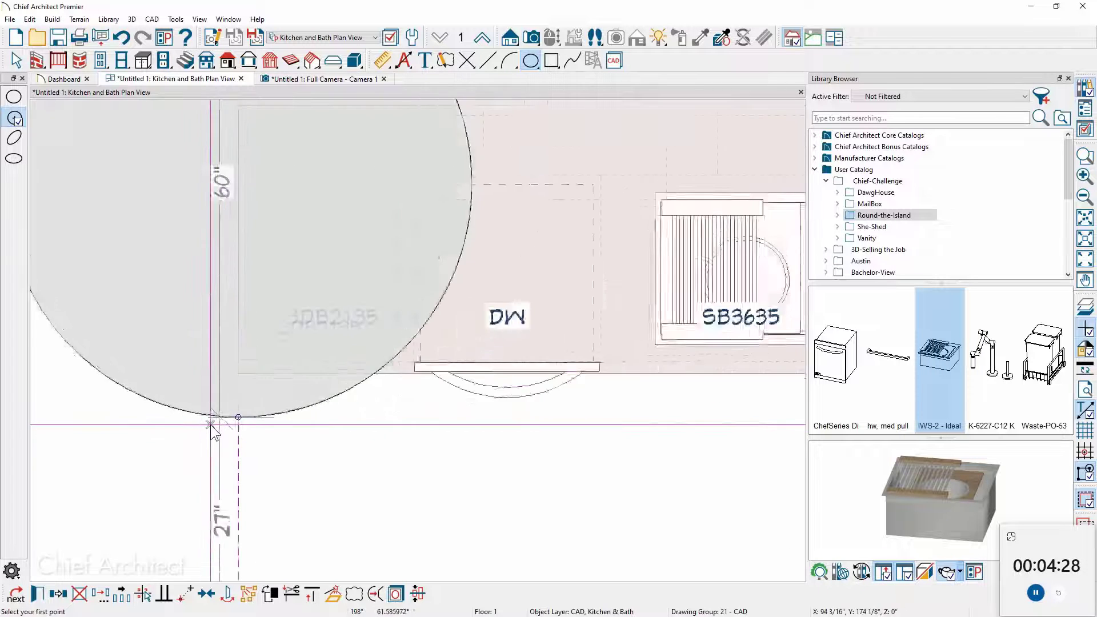
pyautogui.click(262, 410)
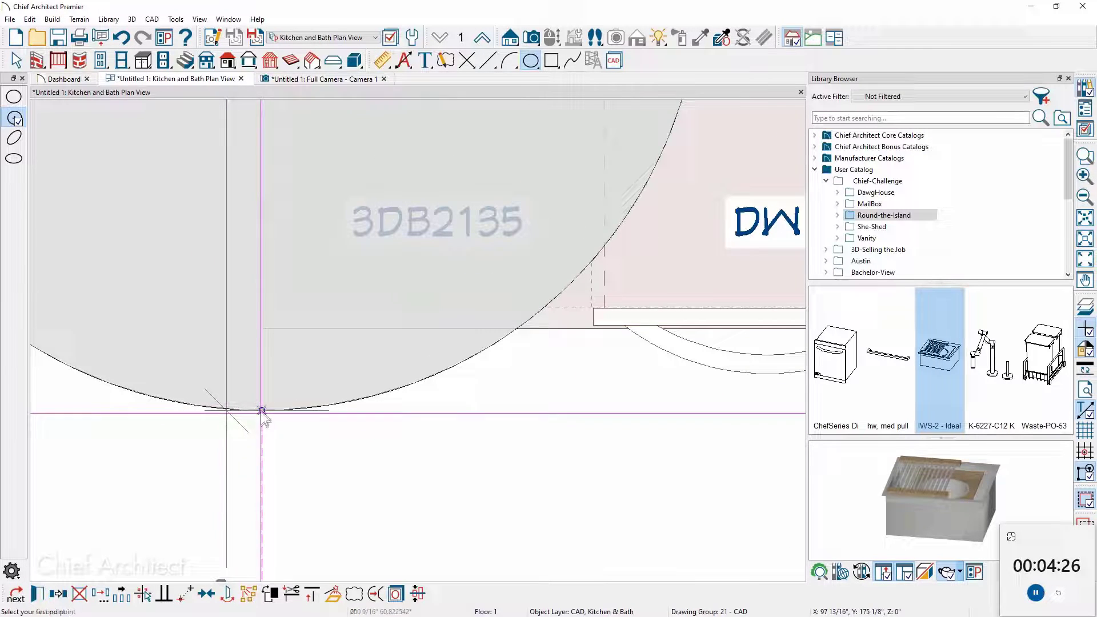
pyautogui.click(262, 329)
pyautogui.scroll(-6, 263, 403)
pyautogui.press('Escape')
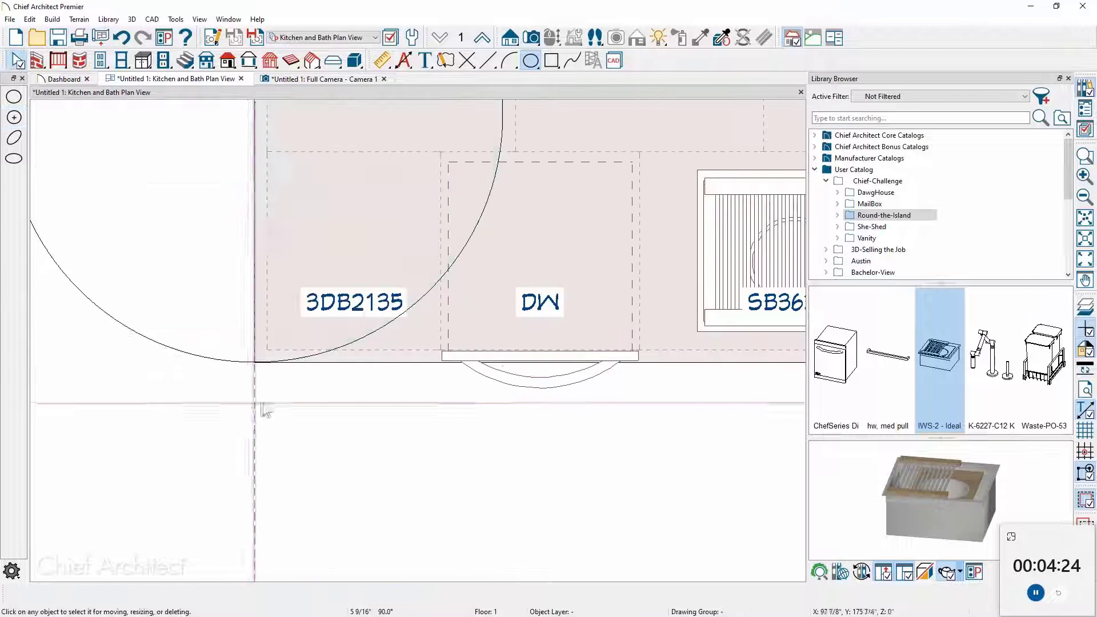
# - Set the horizontal dashed line's distance from the top of the circle to 10.25"
pyautogui.scroll(3, 330, 268)
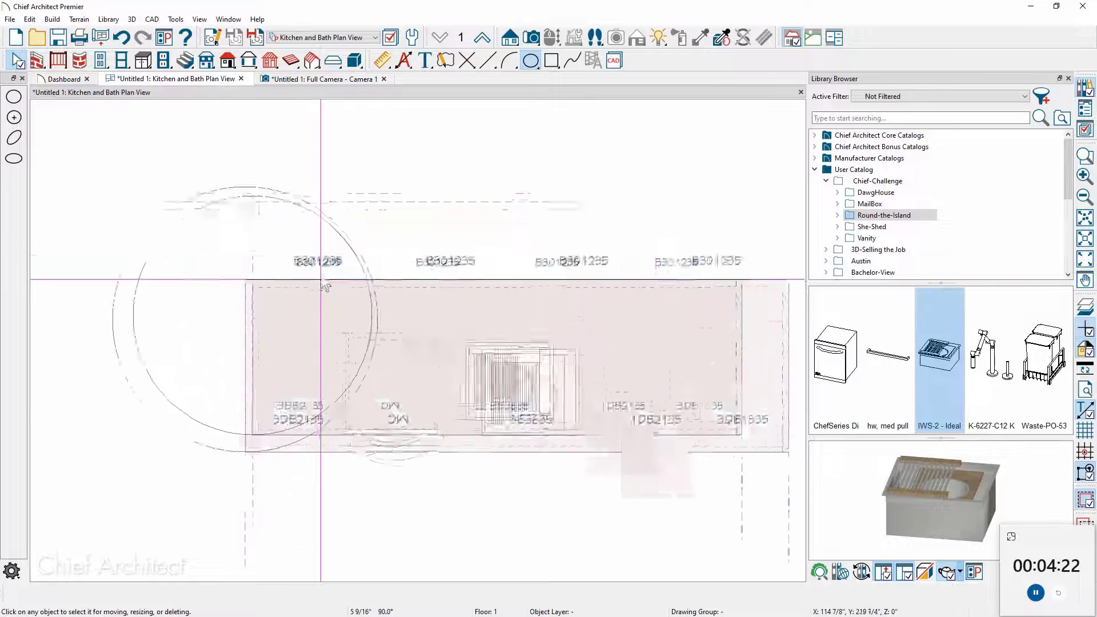
pyautogui.moveTo(479, 174); pyautogui.dragTo(222, 209)
pyautogui.click(219, 203)
pyautogui.click(222, 204)
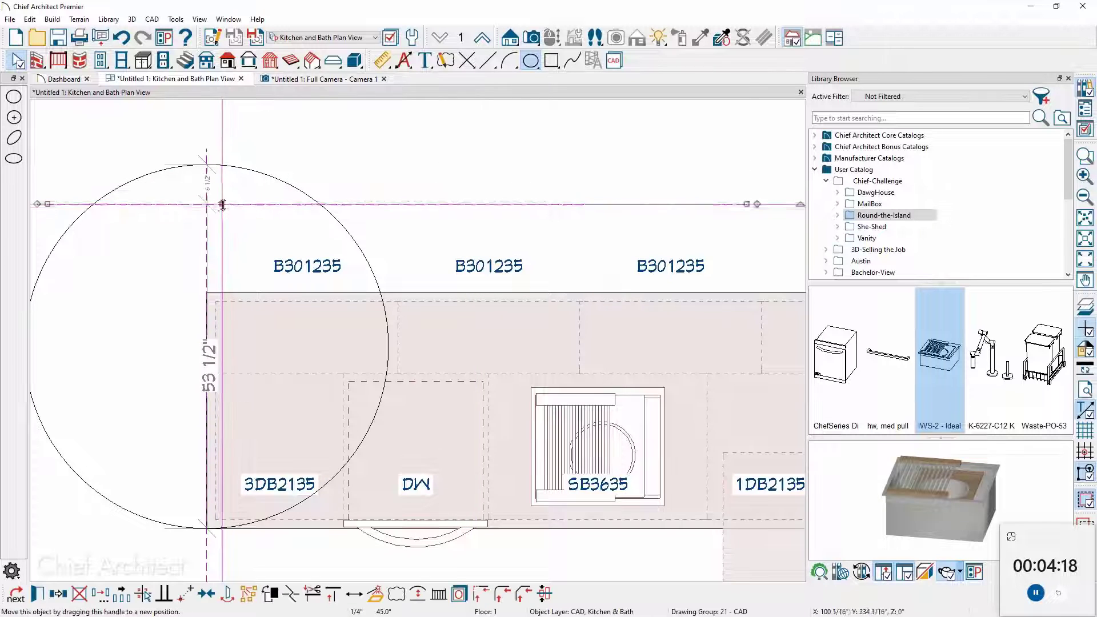
pyautogui.click(207, 185)
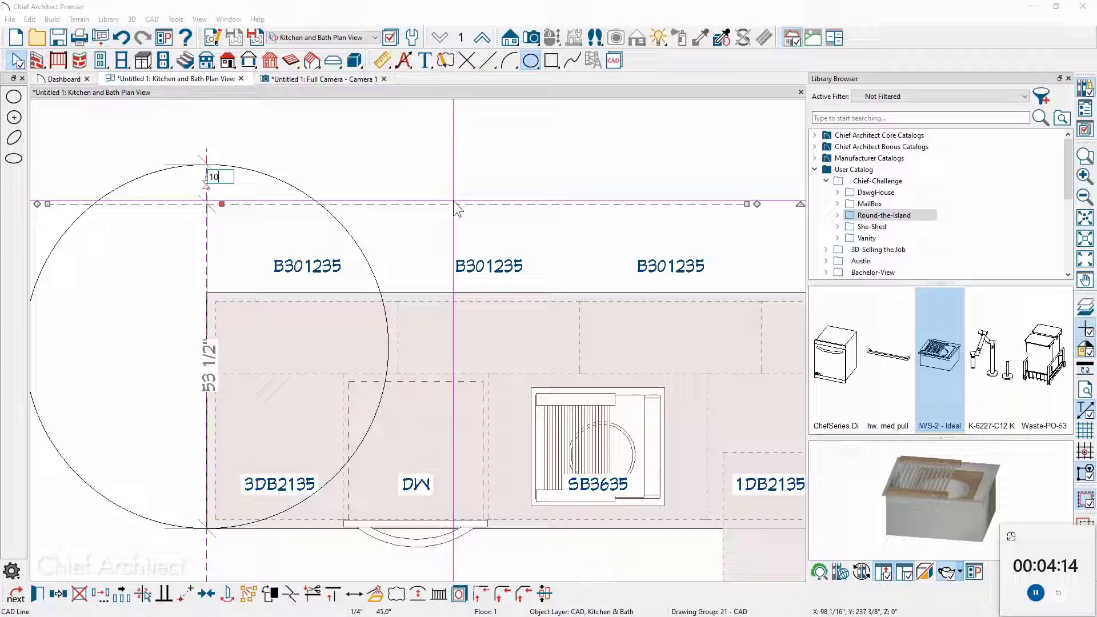
pyautogui.write('10.25')
pyautogui.press('Return')
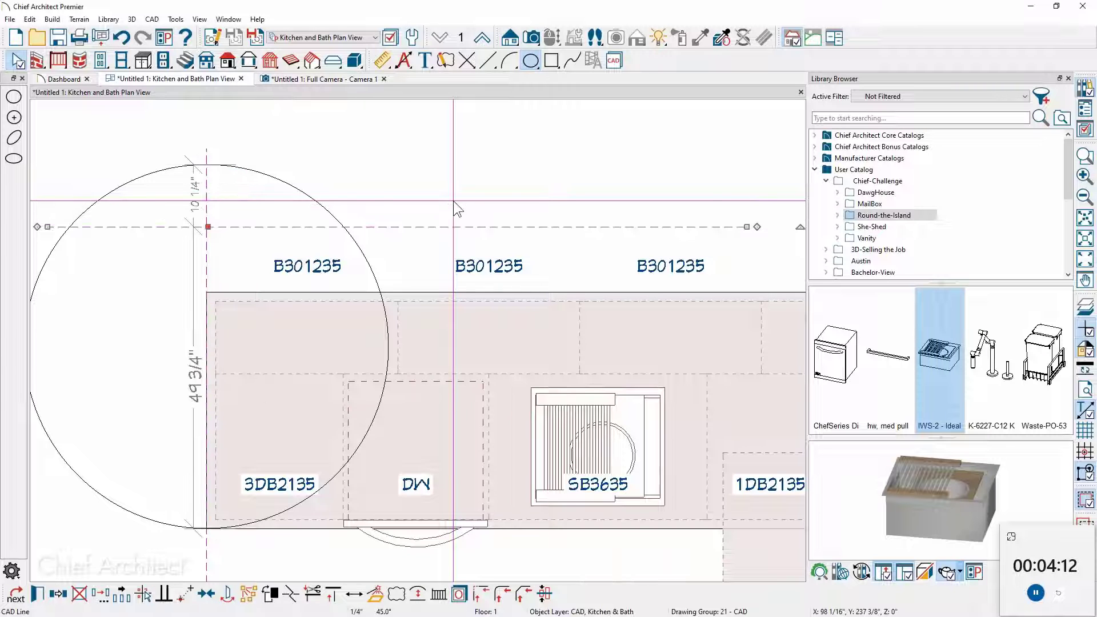
pyautogui.press('Escape')
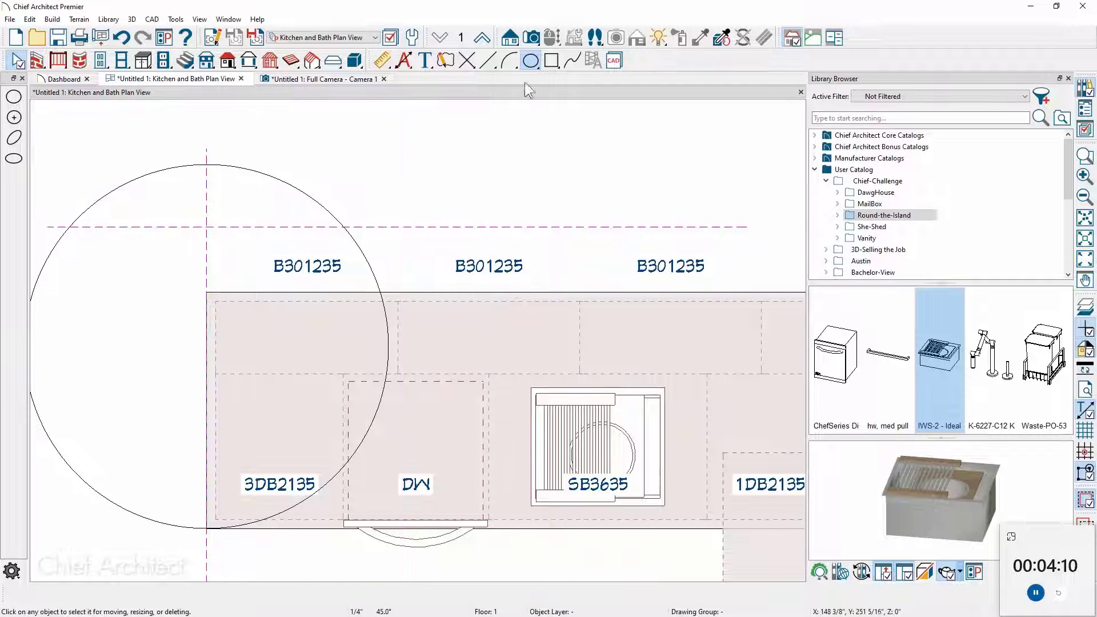
# - Draw a rectangular polyline from the circle's intersection with the horizontal line to the far end line, with a relative Y of -18"
pyautogui.click(551, 63)
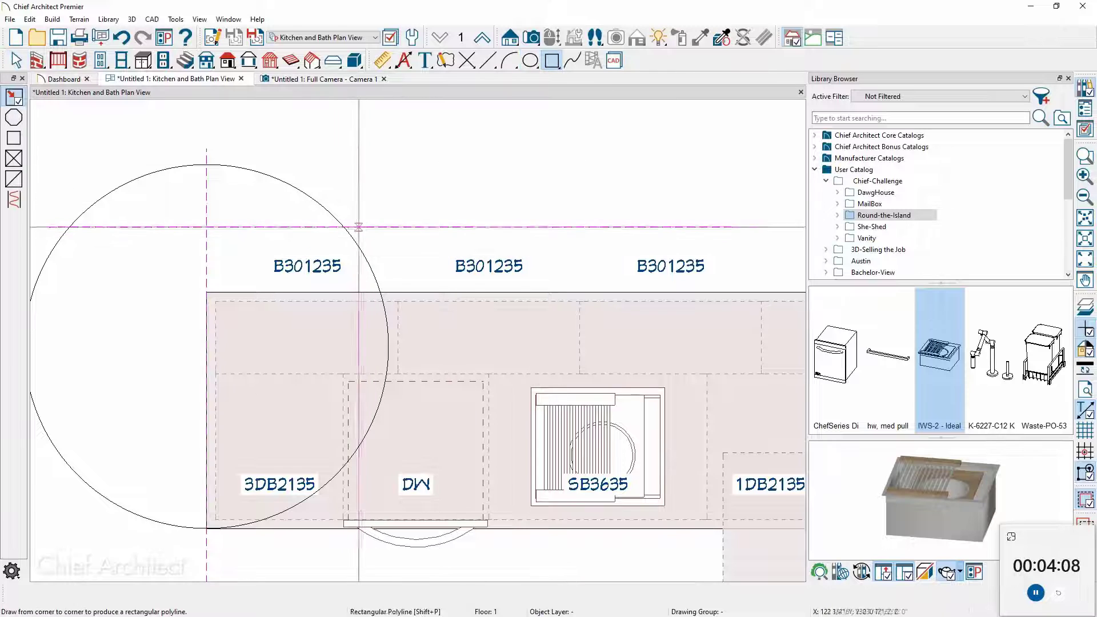
pyautogui.scroll(-2, 343, 227)
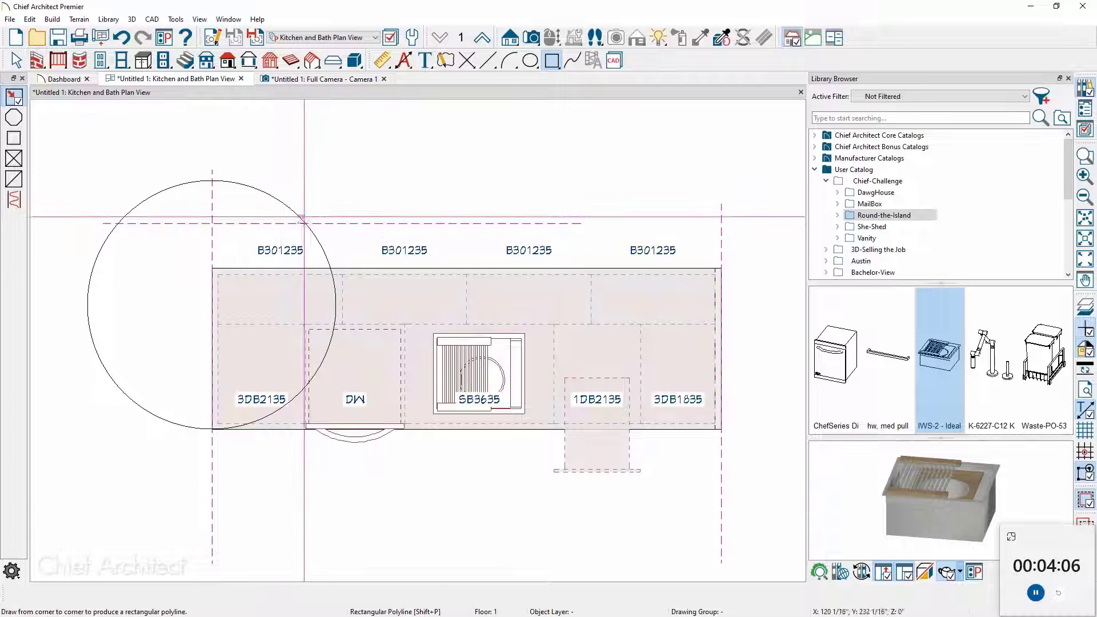
pyautogui.moveTo(305, 224); pyautogui.dragTo(720, 299)
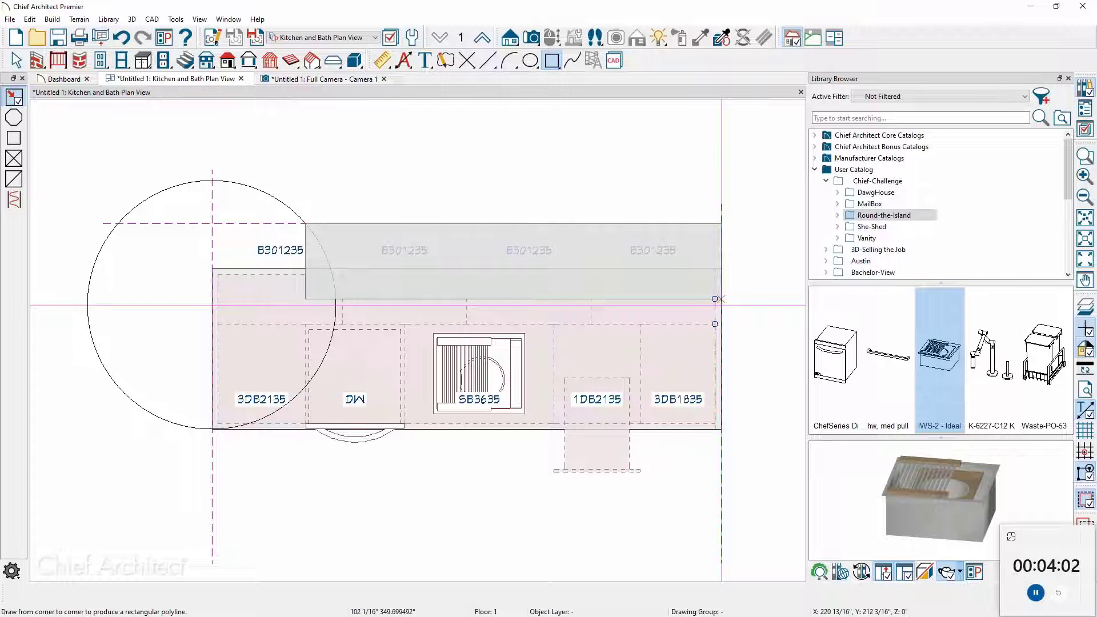
pyautogui.press('Tab')
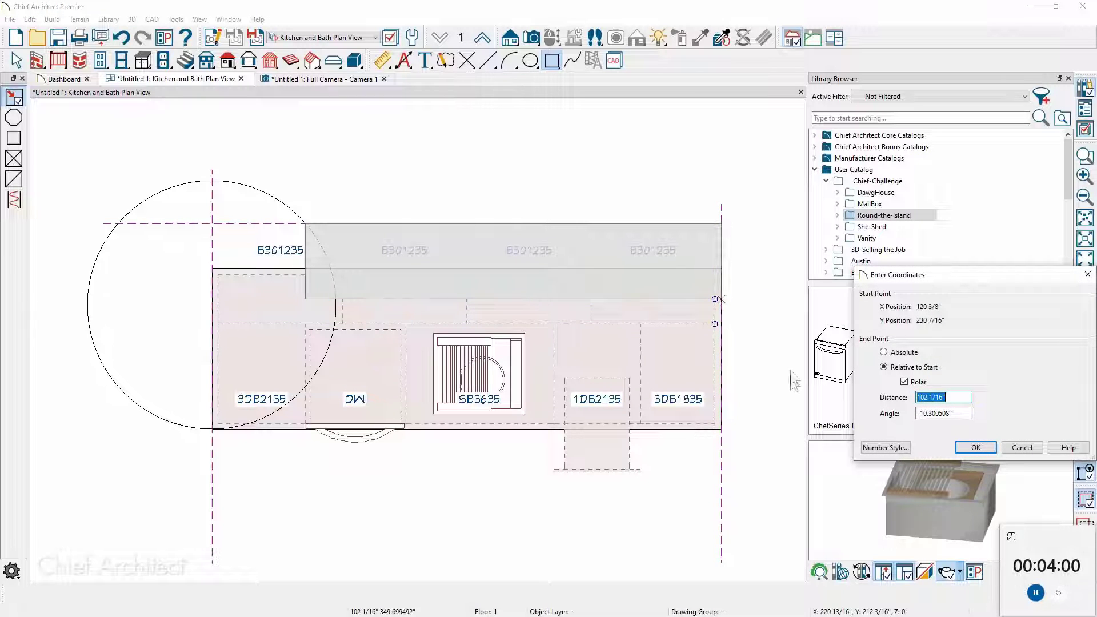
pyautogui.click(921, 381)
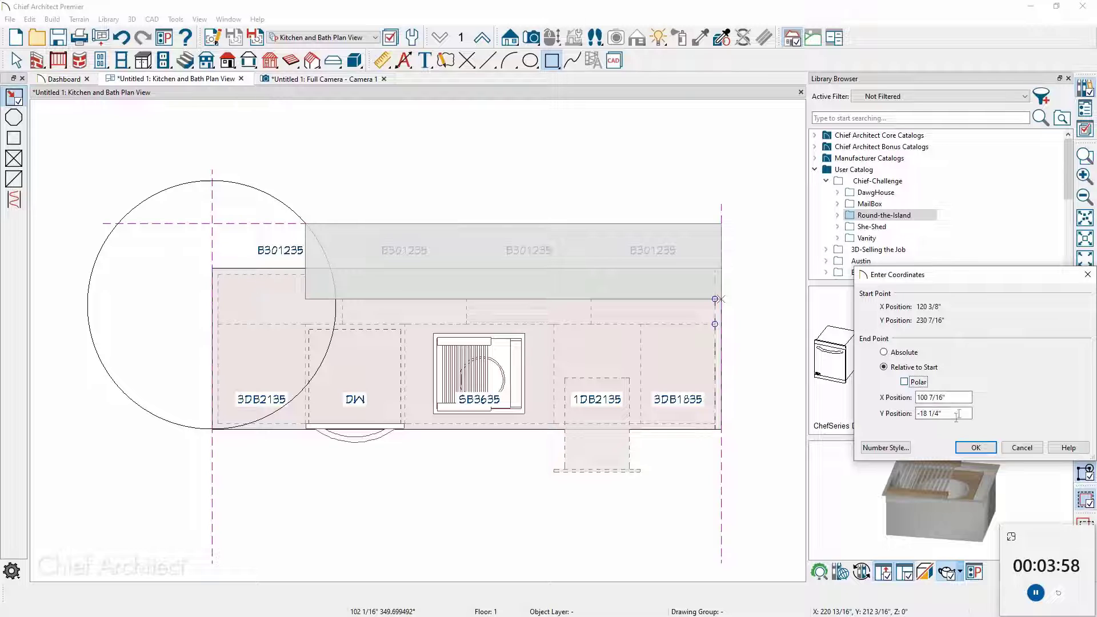
pyautogui.press('BackSpace')
pyautogui.press('BackSpace')
pyautogui.press('Return')
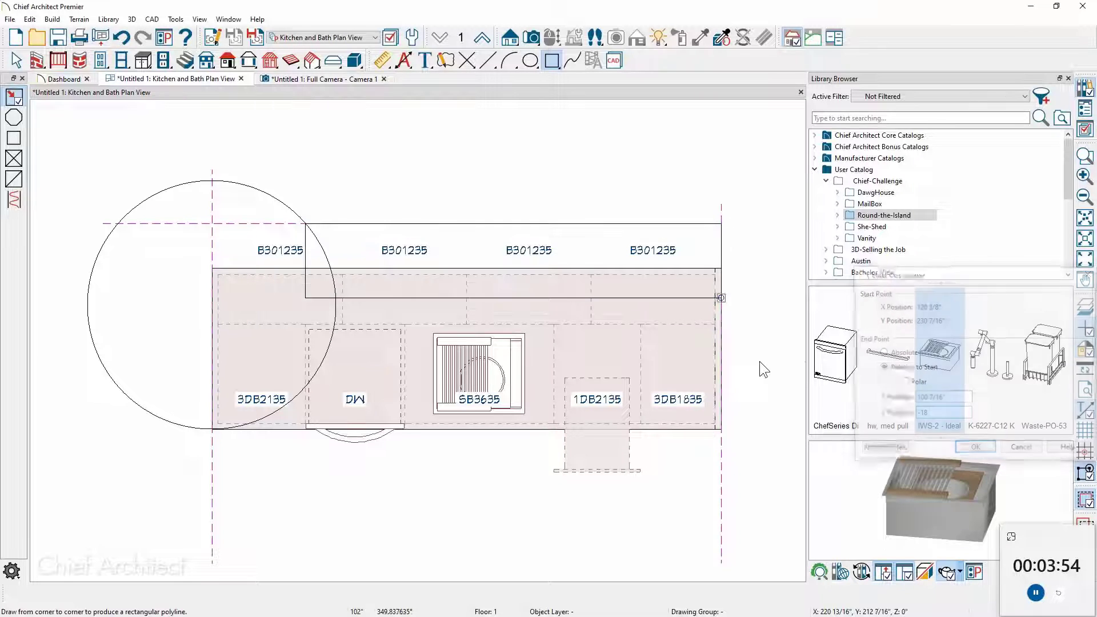
pyautogui.press('space')
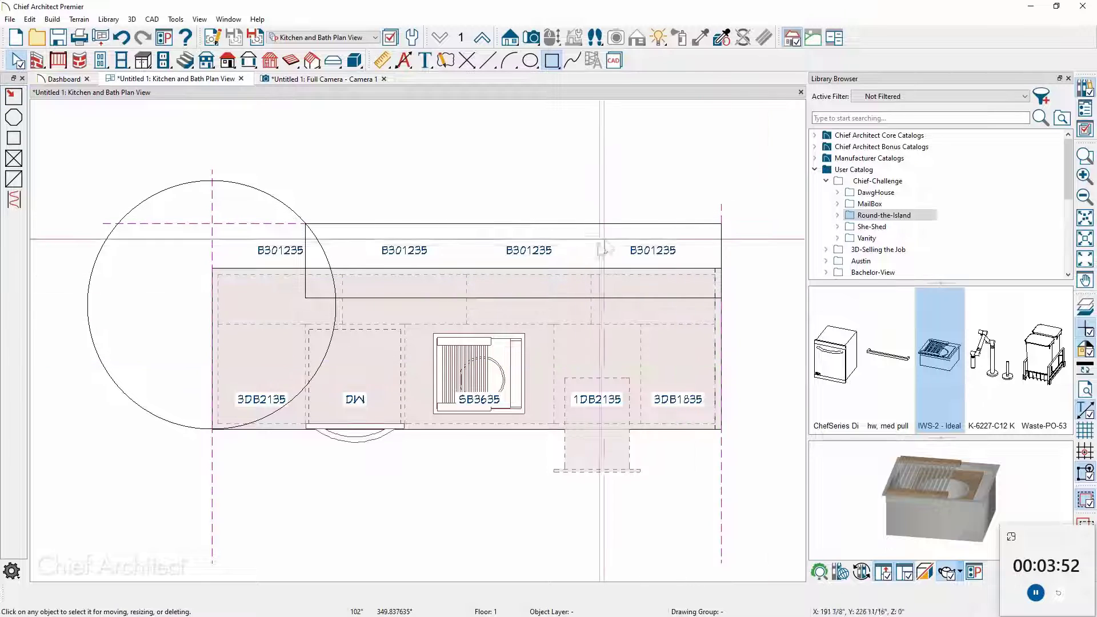
# - Break both long edges of the rectangular polyline at their midpoints and change the two segments on the sink side to arcs
pyautogui.click(580, 224)
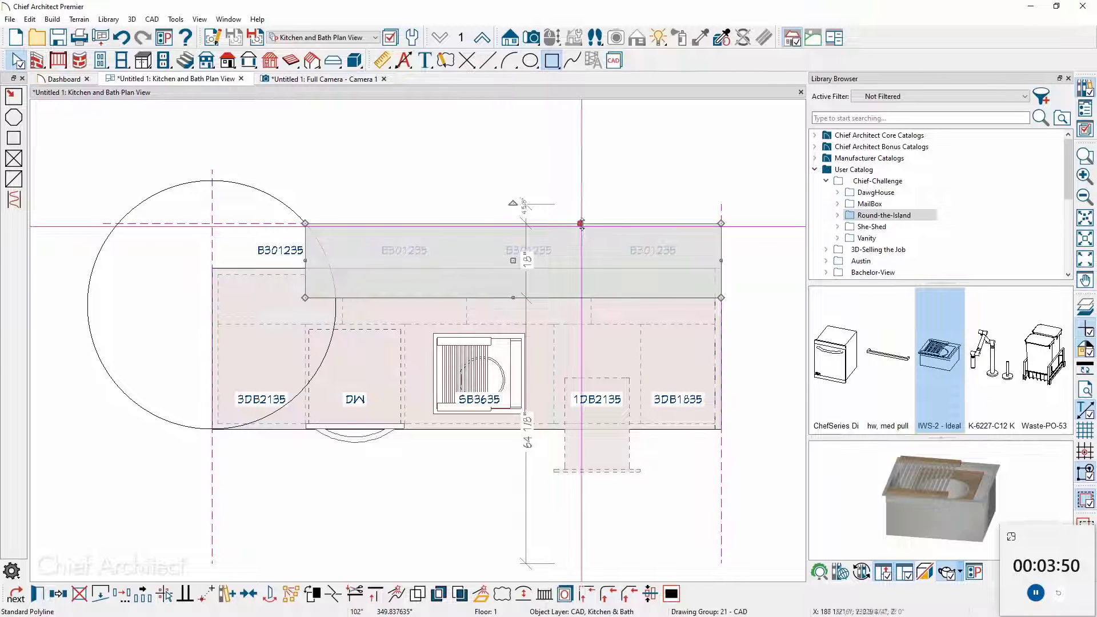
pyautogui.moveTo(581, 224); pyautogui.dragTo(513, 224)
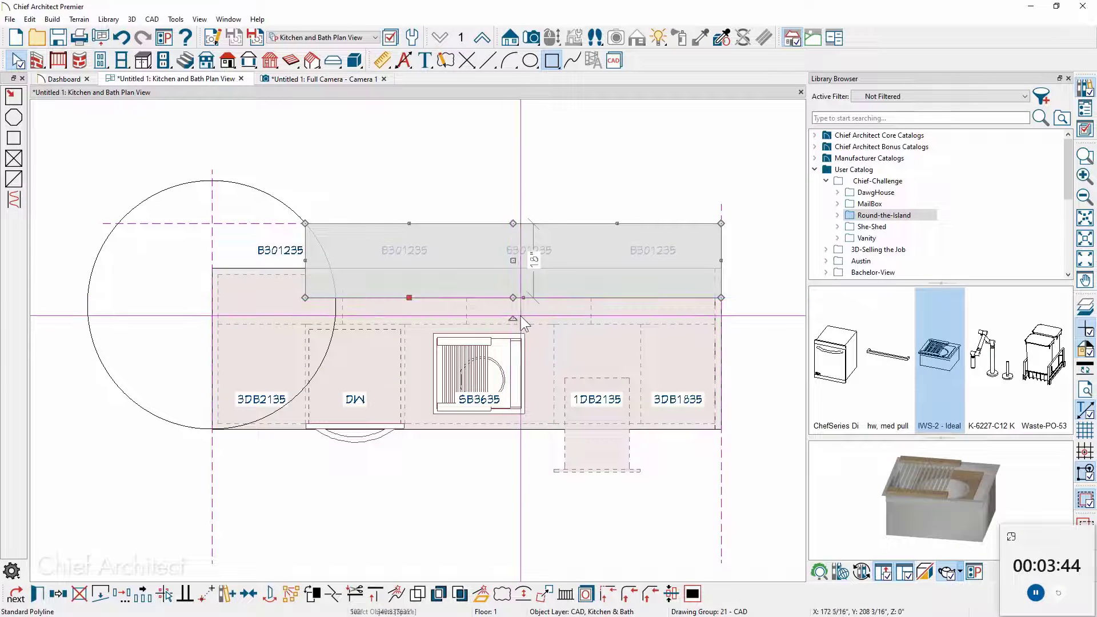
pyautogui.click(525, 595)
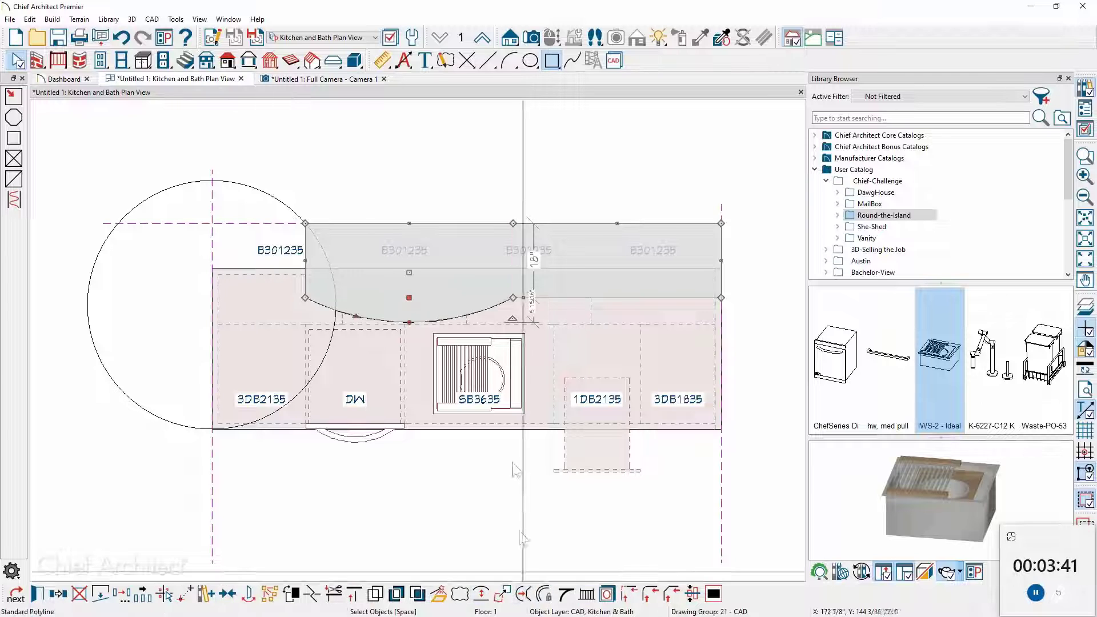
pyautogui.click(585, 297)
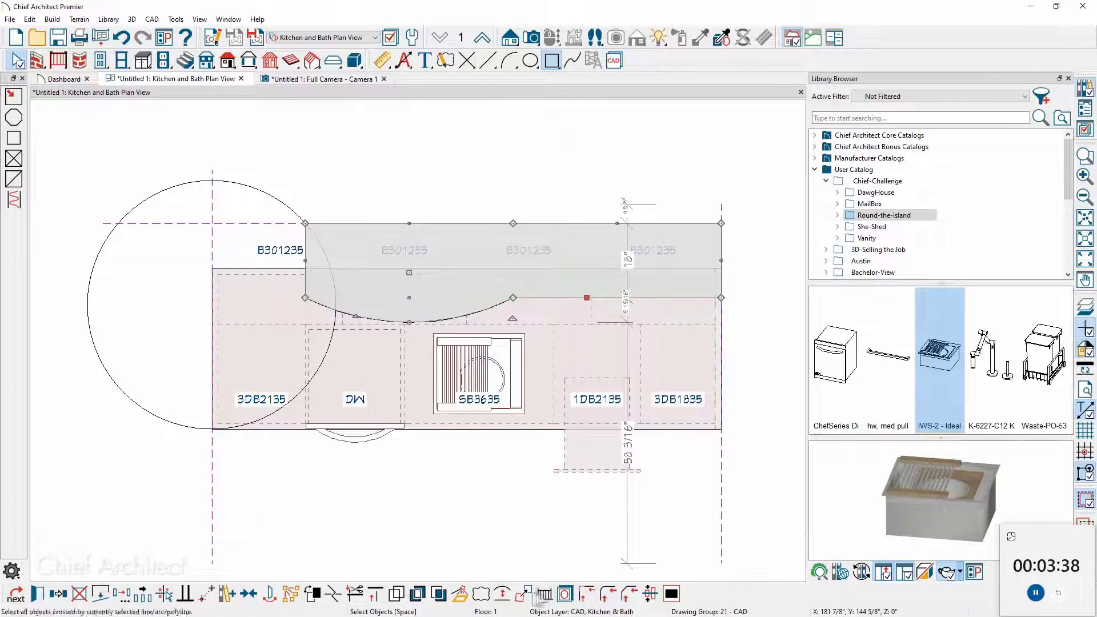
pyautogui.click(503, 595)
# - Change the two outer-edge segments to arcs, then flip one arc on each long edge so the polyline forms a parallel S-shaped wave
pyautogui.click(617, 223)
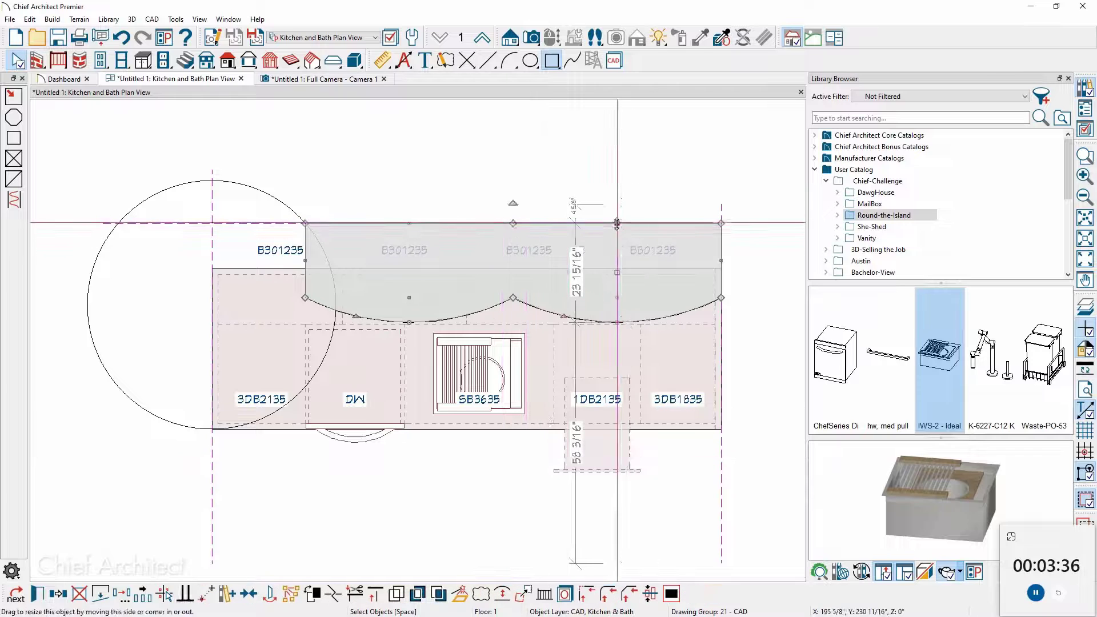
pyautogui.click(502, 595)
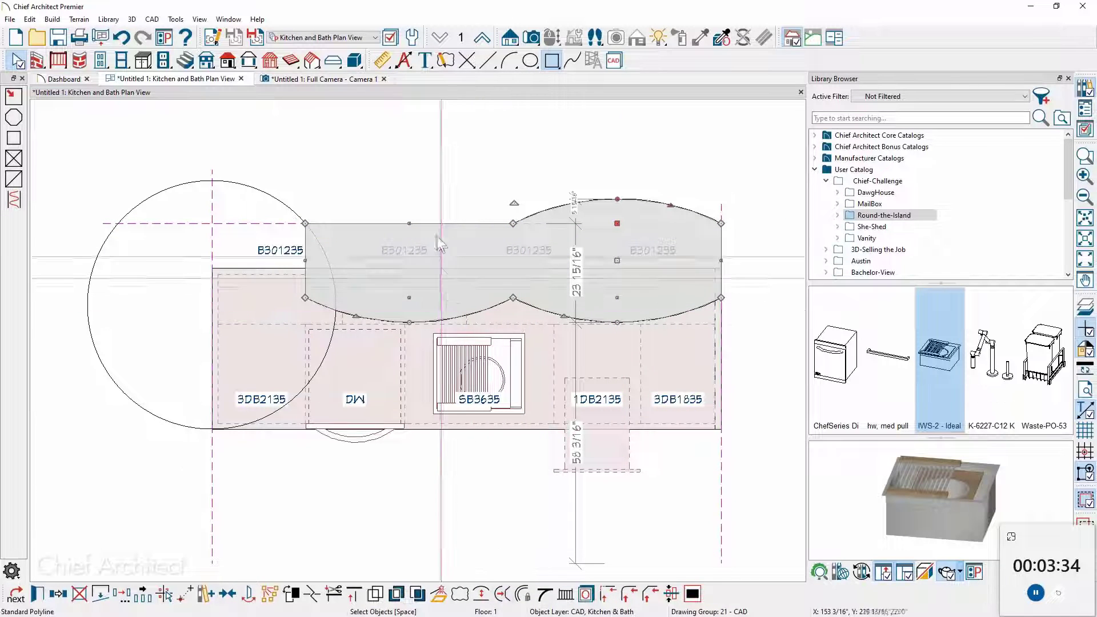
pyautogui.click(404, 224)
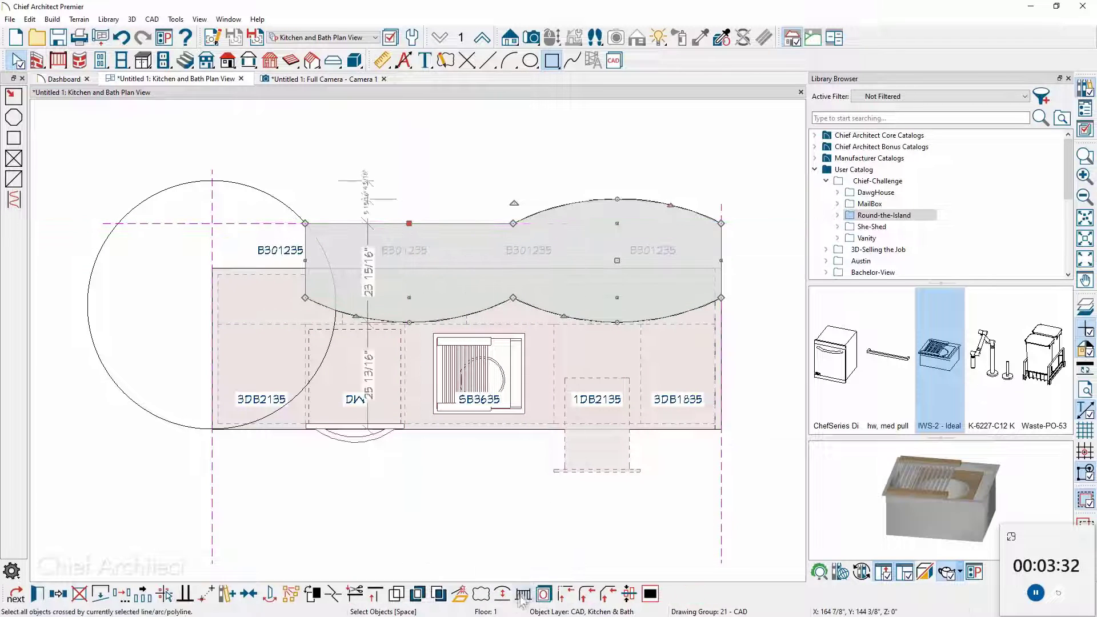
pyautogui.click(503, 594)
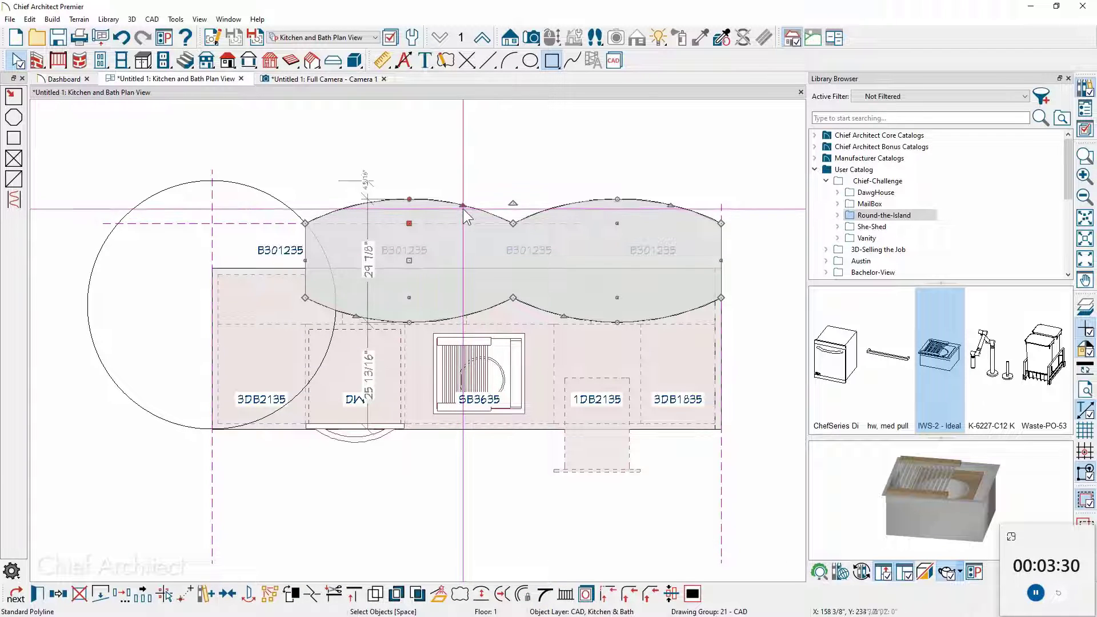
pyautogui.moveTo(463, 208); pyautogui.dragTo(461, 236)
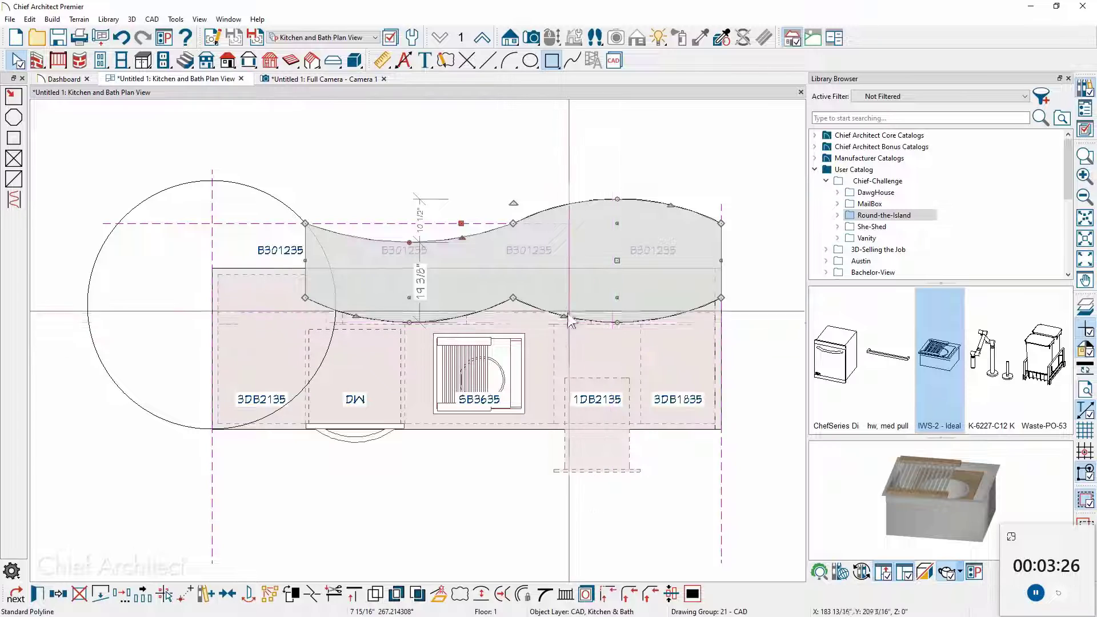
pyautogui.moveTo(564, 316); pyautogui.dragTo(565, 280)
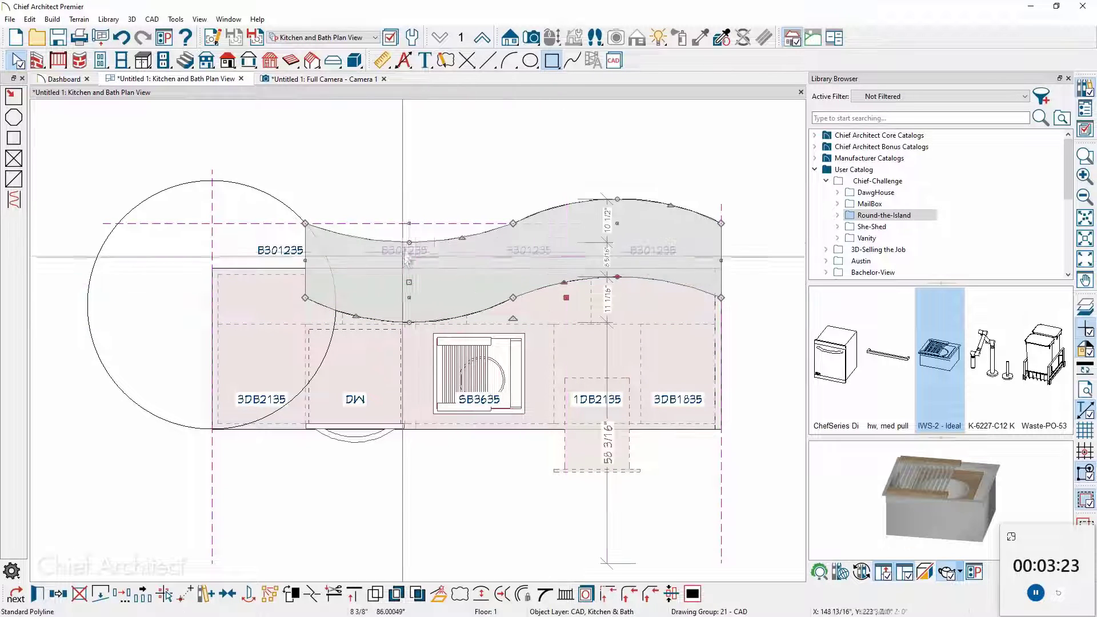
# - Lock the chord of the wave's outer arc next to the circle and set its radius to 48"
pyautogui.click(457, 240)
pyautogui.doubleClick(454, 239)
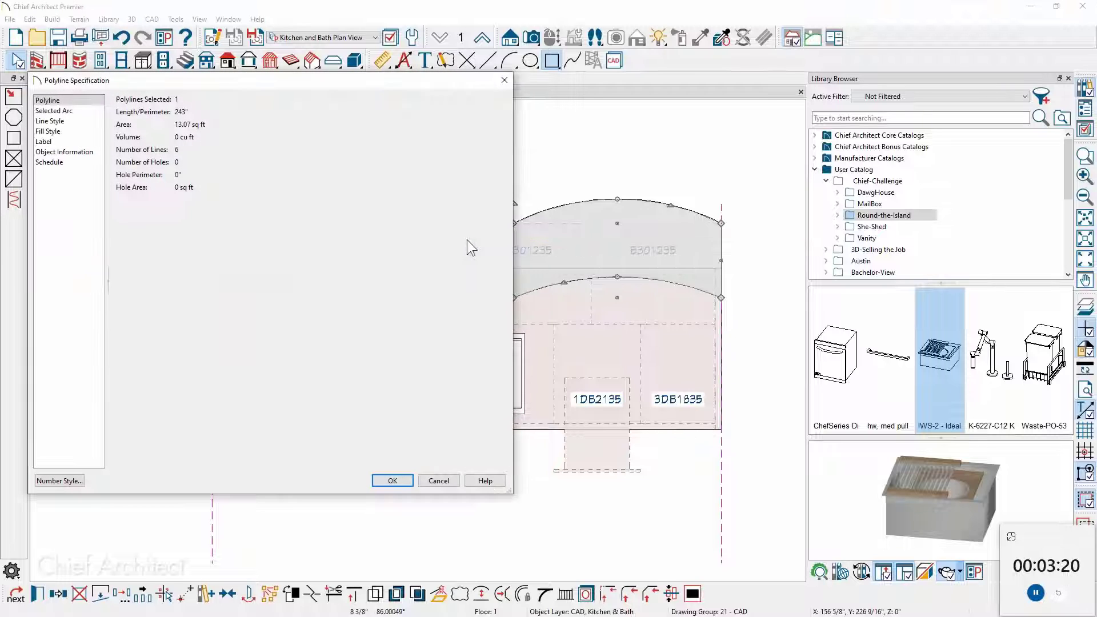
pyautogui.click(86, 111)
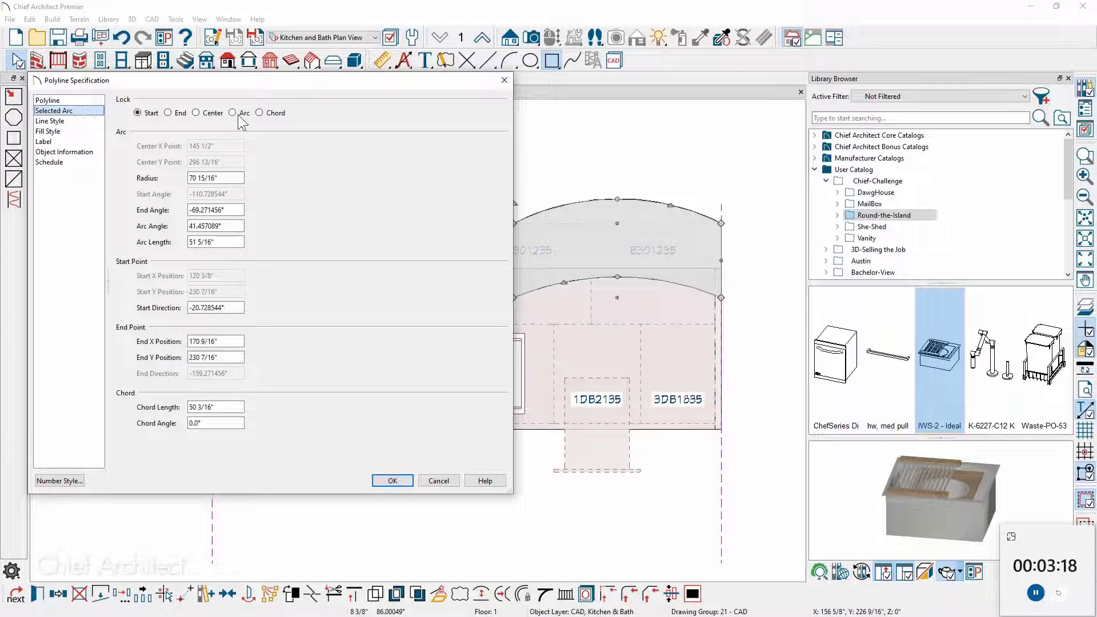
pyautogui.click(260, 113)
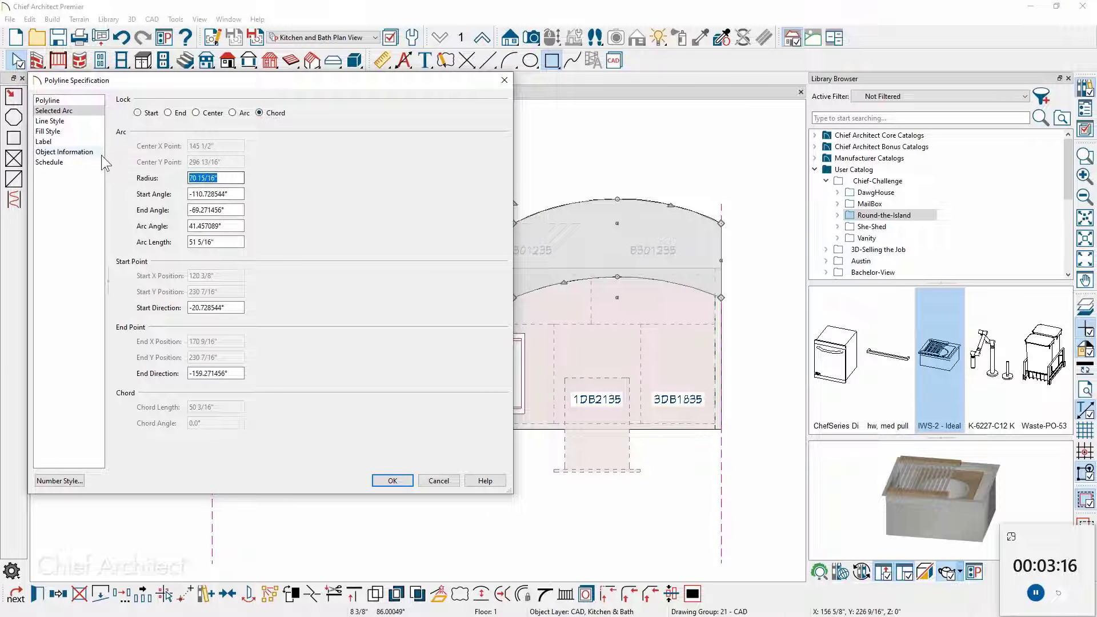
pyautogui.write('48')
pyautogui.press('Return')
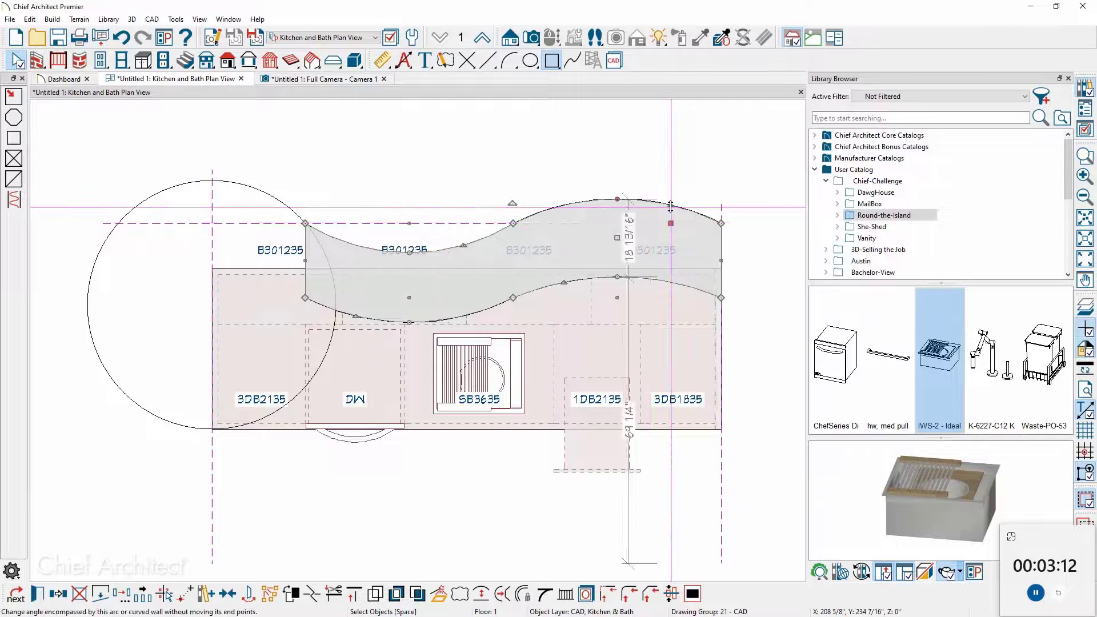
# - Set the radius of the wave's other three arcs to 48"
pyautogui.doubleClick(670, 207)
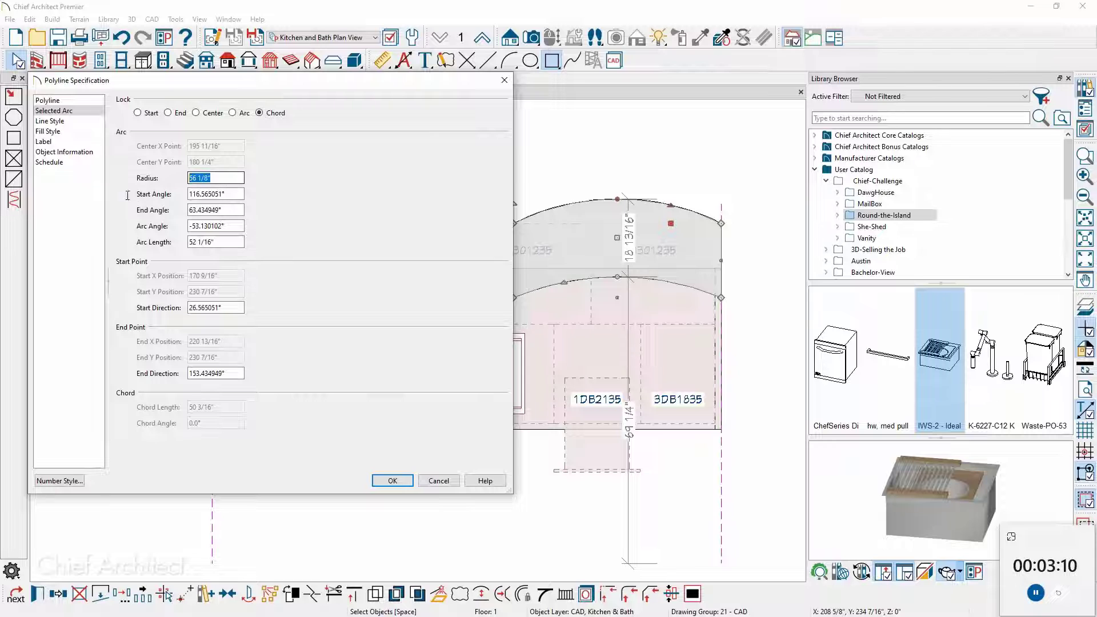
pyautogui.write('48')
pyautogui.press('Return')
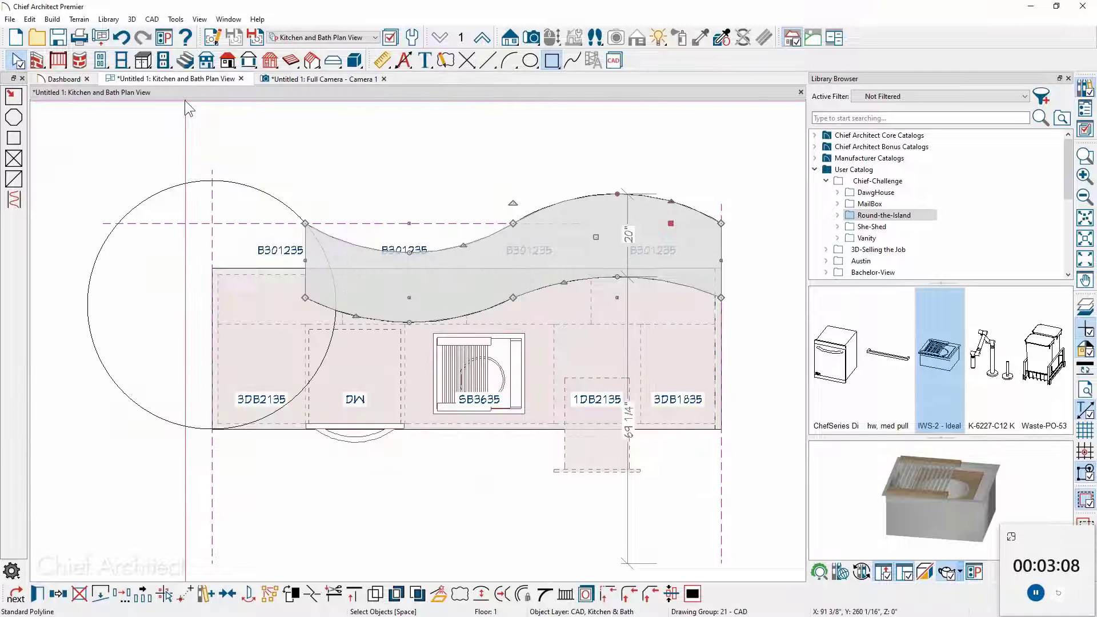
pyautogui.doubleClick(568, 286)
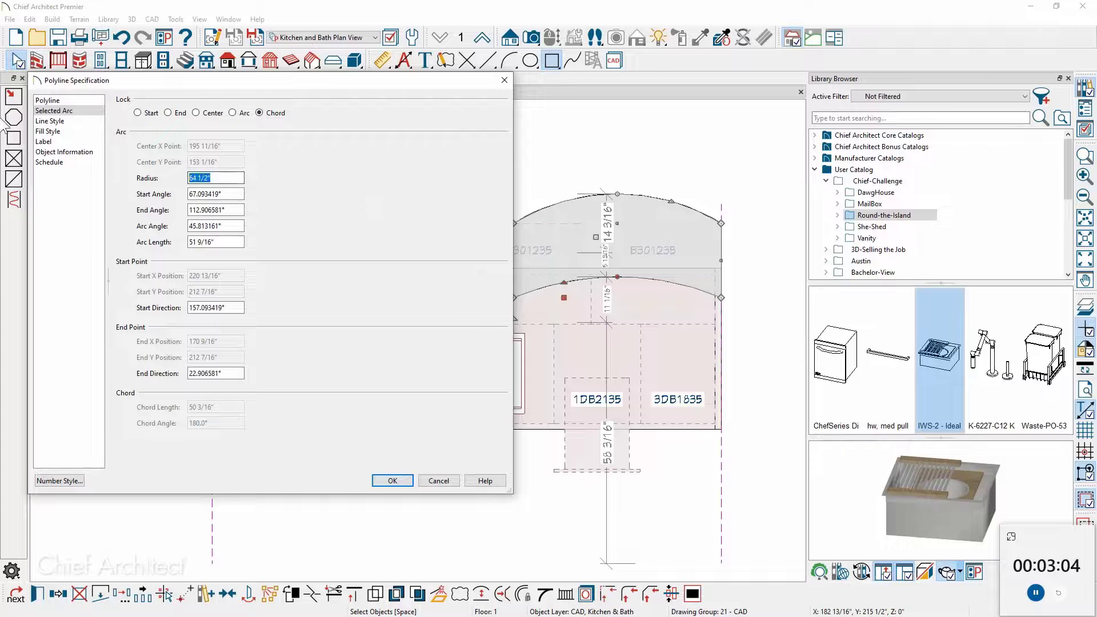
pyautogui.press('Return')
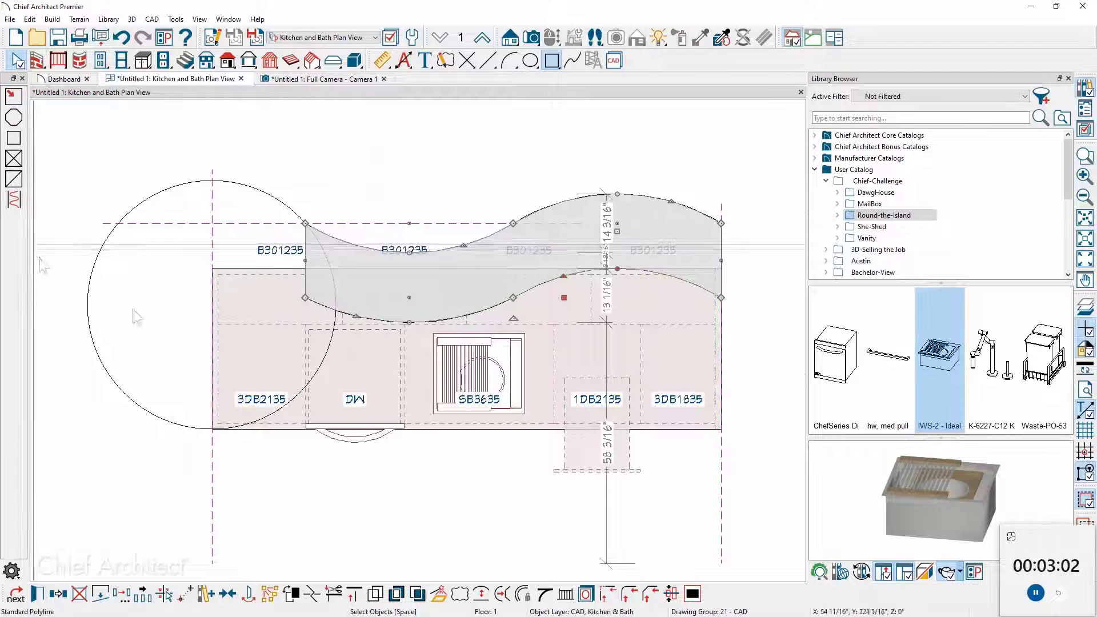
pyautogui.doubleClick(353, 322)
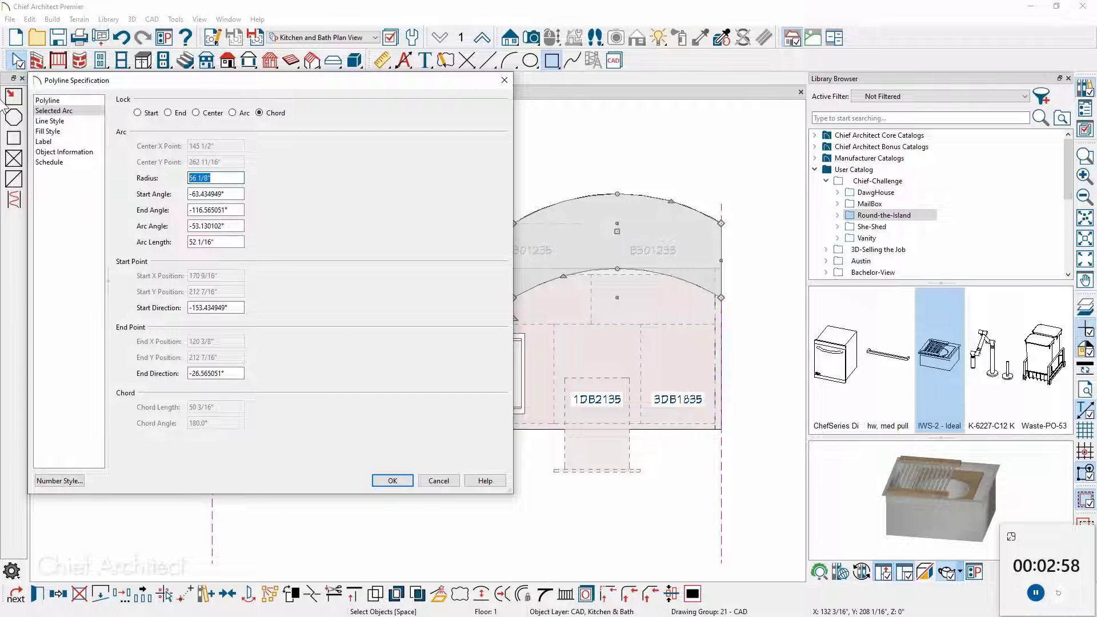
pyautogui.write('48')
pyautogui.press('Return')
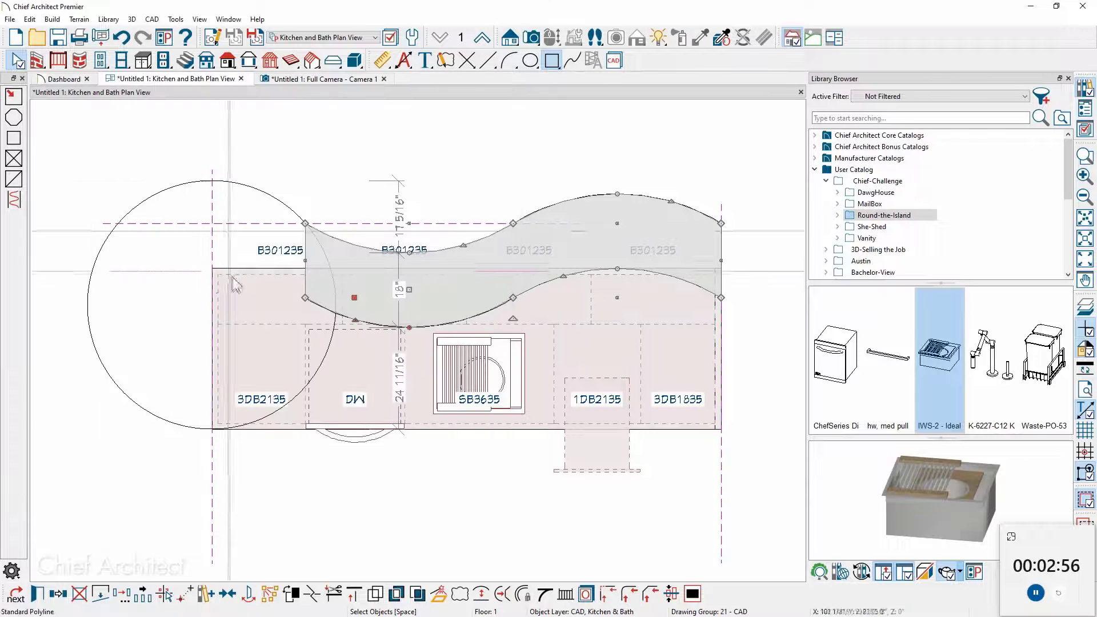
# - Add a break where the wave's inner arc crosses the circle and move the polyline's end corner to that intersection
pyautogui.scroll(3, 214, 285)
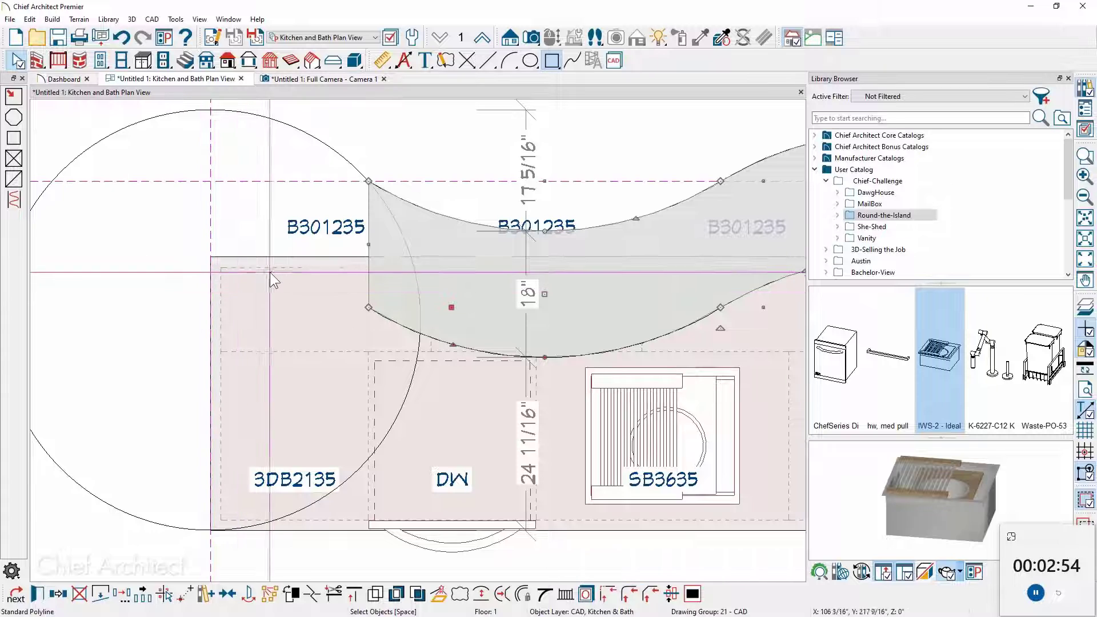
pyautogui.press('3')
pyautogui.click(418, 334)
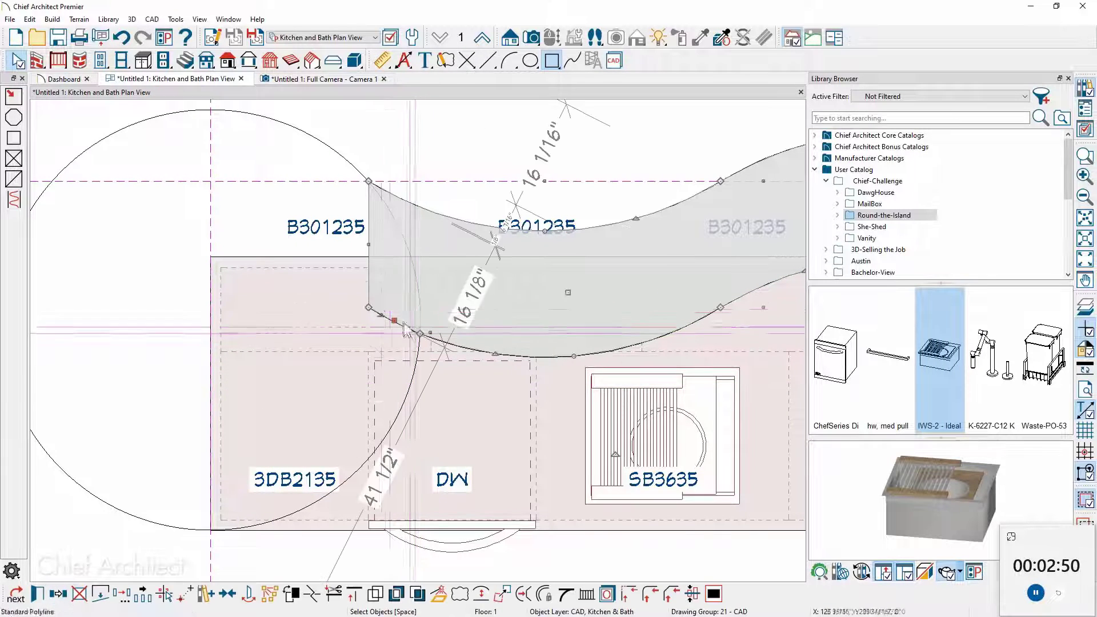
pyautogui.moveTo(366, 315); pyautogui.dragTo(420, 334)
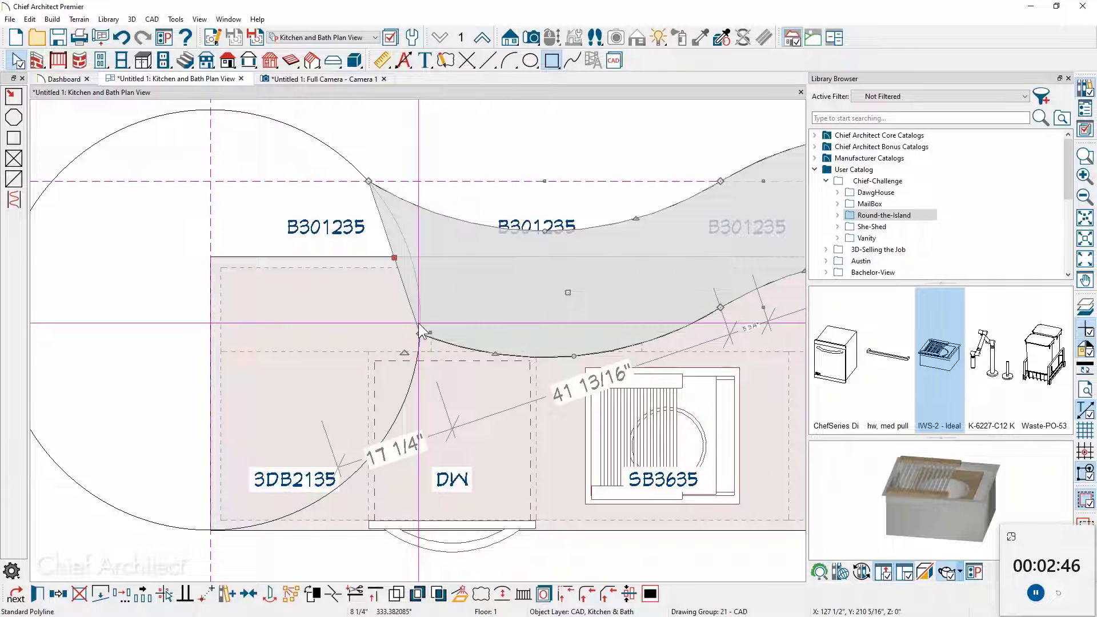
# - Change the wave's end edge beside the circle to an arc and bend it to follow the circle's circumference
pyautogui.click(505, 594)
pyautogui.moveTo(372, 226); pyautogui.dragTo(398, 228)
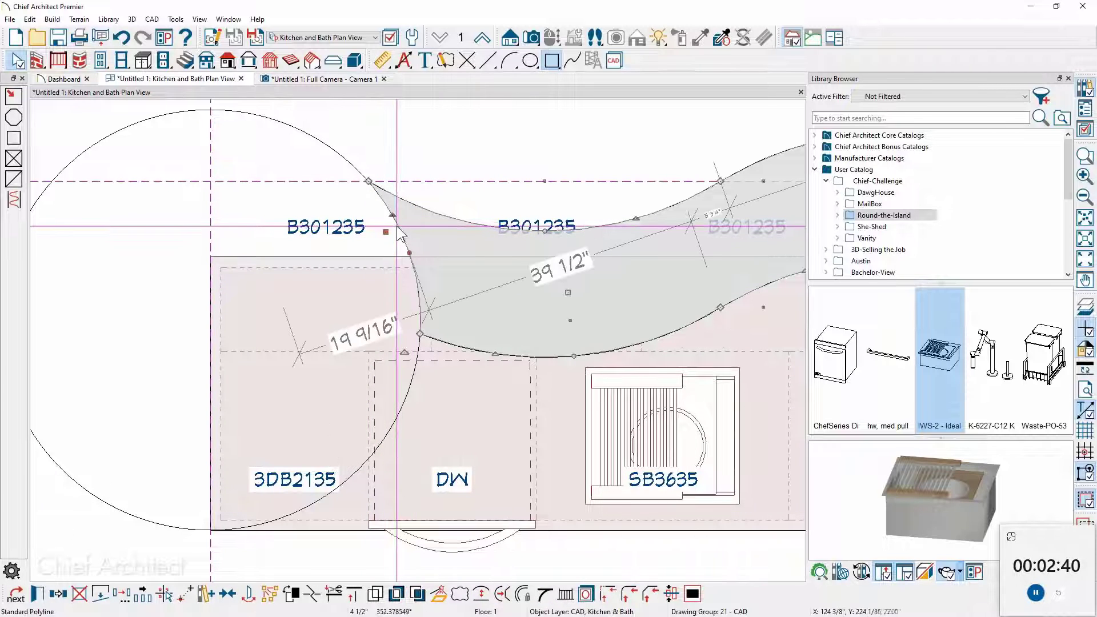
pyautogui.press('Escape')
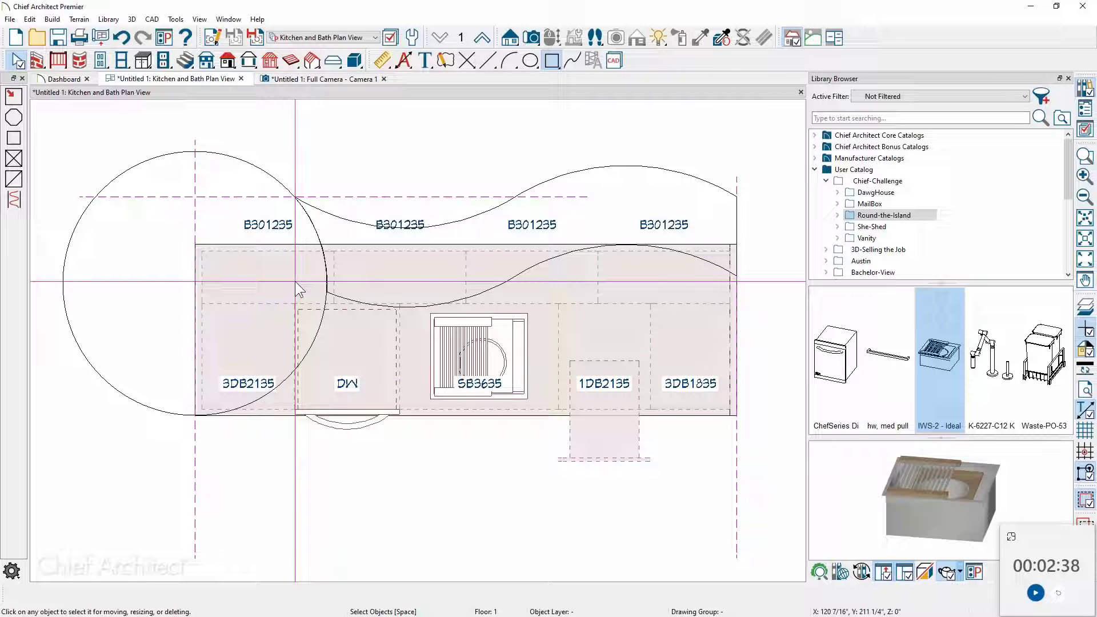
# - Resume the timer and convert the wave polyline and the circle together into custom countertops
pyautogui.click(1032, 594)
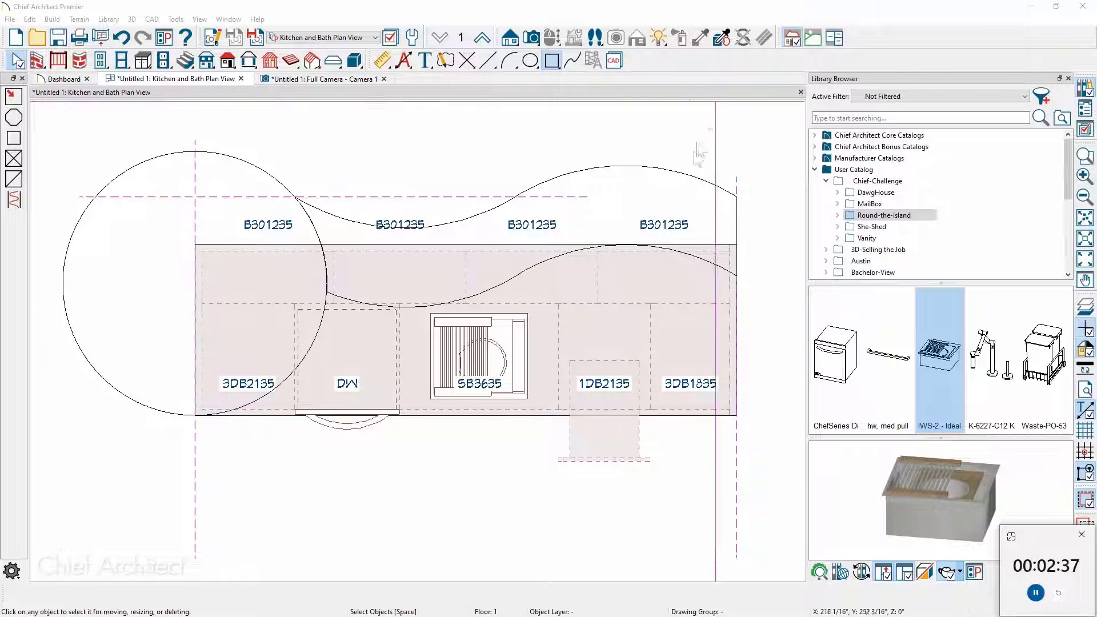
pyautogui.click(681, 173)
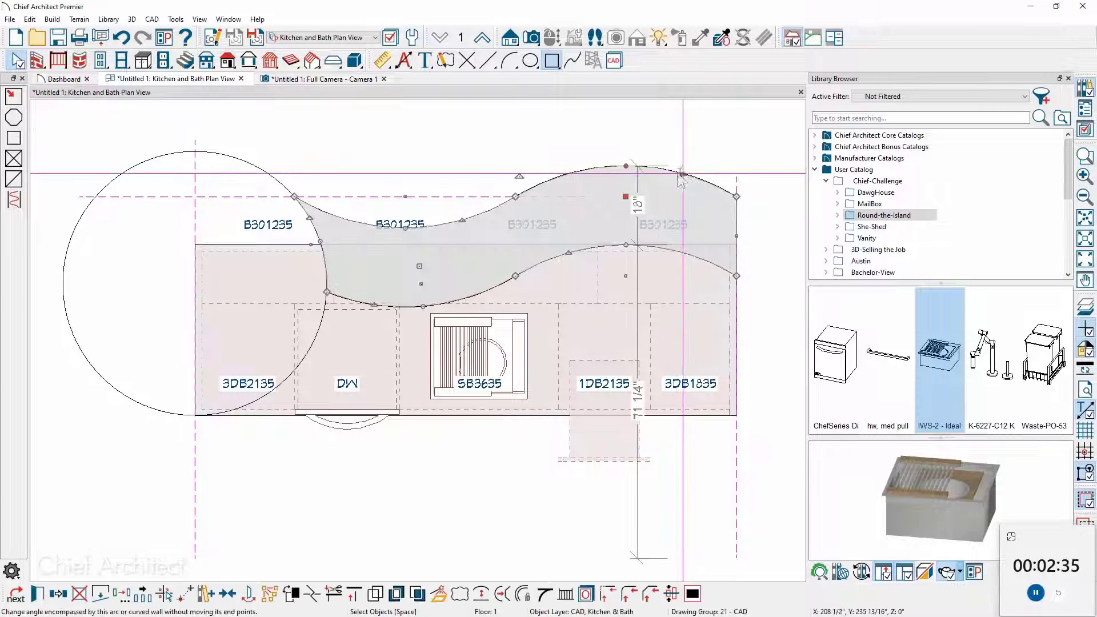
pyautogui.keyDown('shift'); pyautogui.click(262, 300); pyautogui.keyUp('shift')
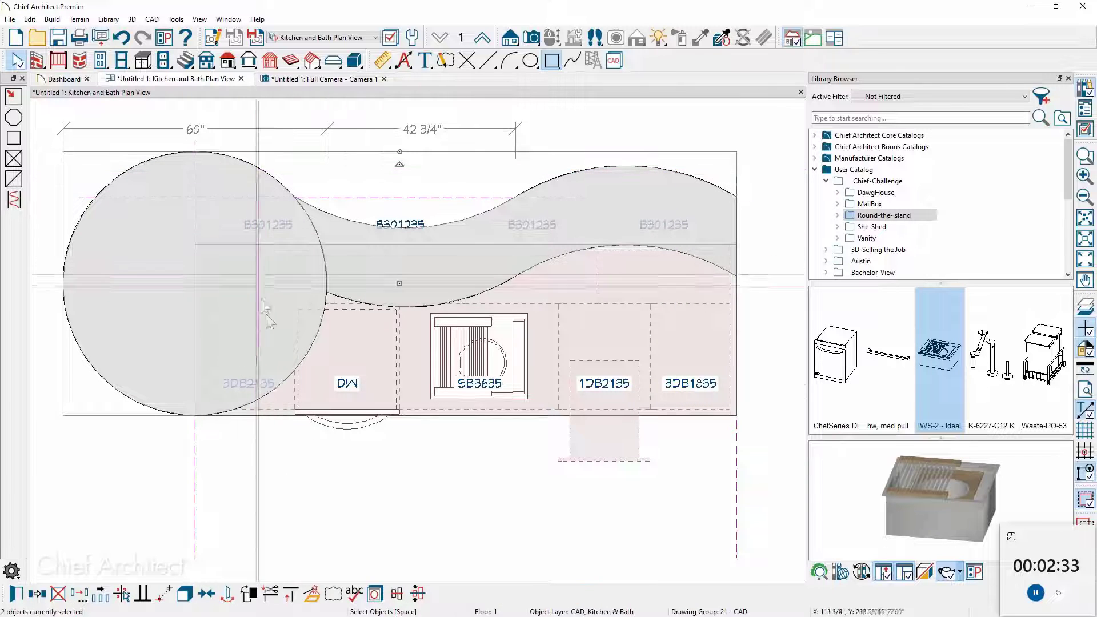
pyautogui.click(312, 594)
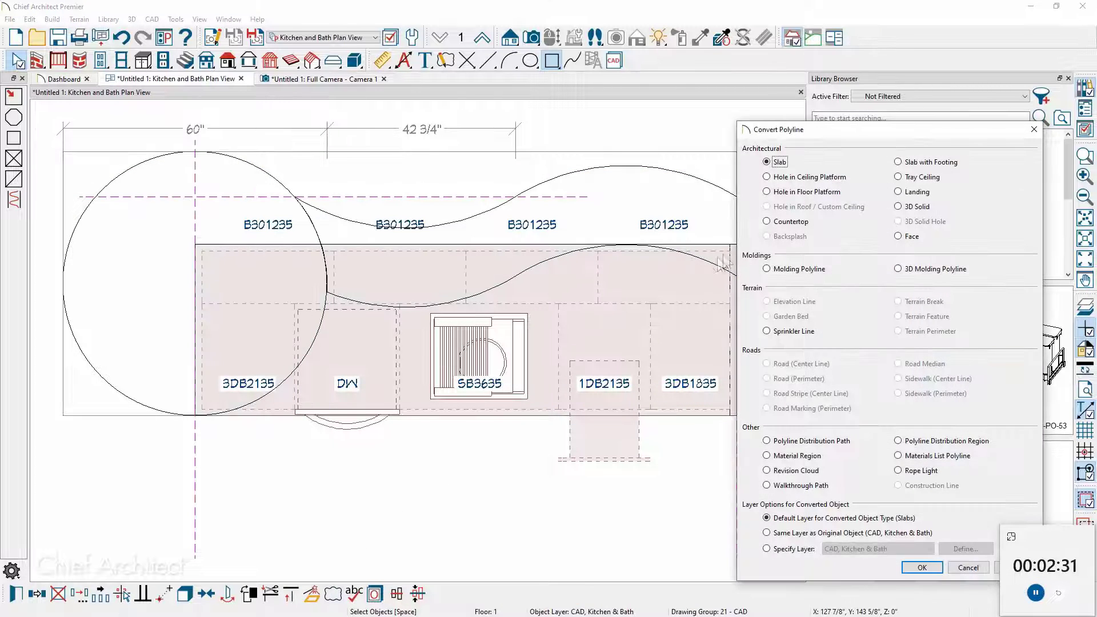
pyautogui.click(776, 223)
pyautogui.click(921, 568)
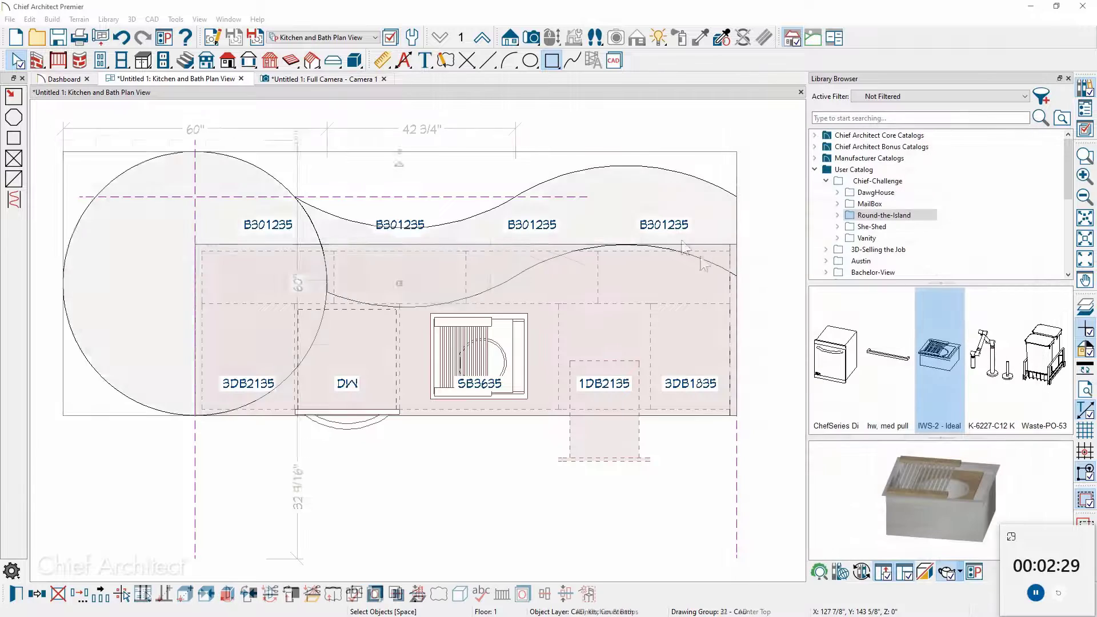
# - Give both custom countertops a 4" thickness and a finished-floor-to-bottom height of 34.5", independent of the cabinets
pyautogui.click(161, 170)
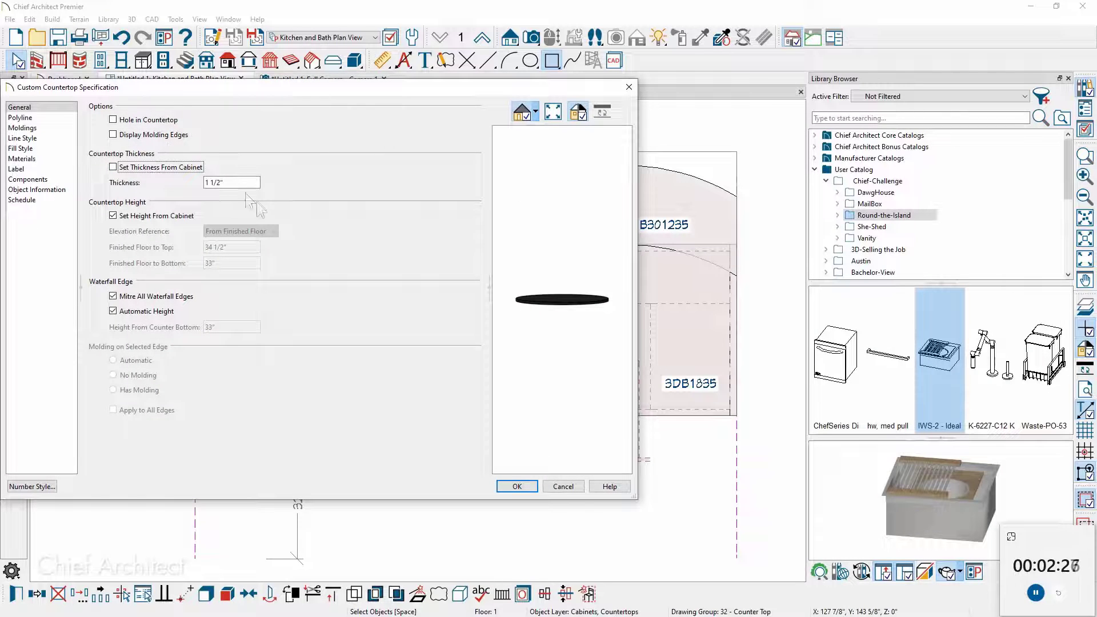
pyautogui.press('Tab')
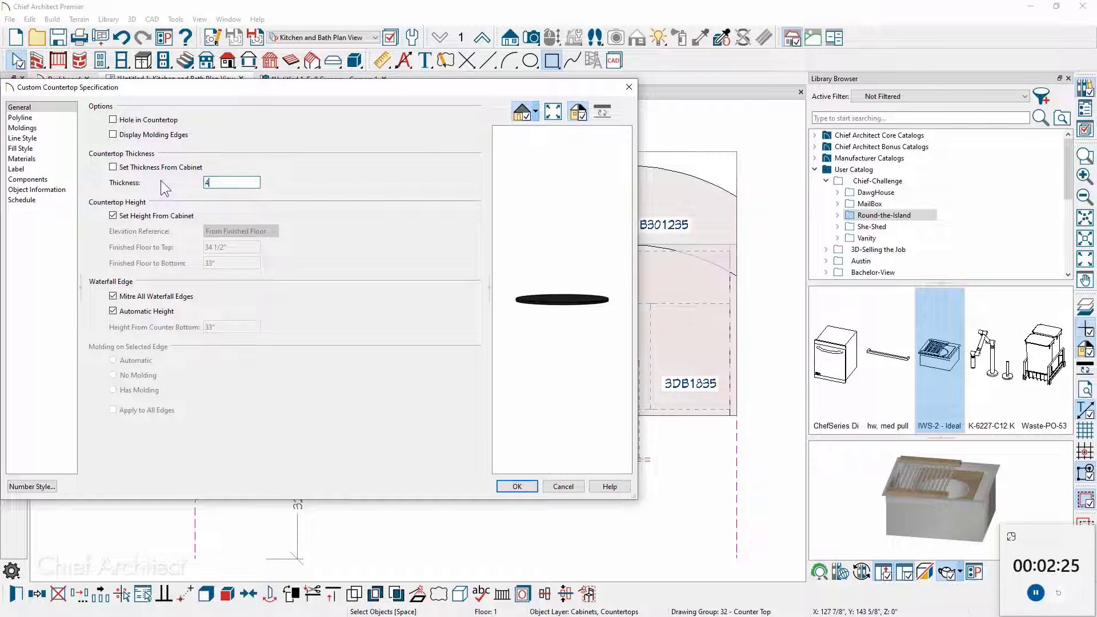
pyautogui.click(165, 215)
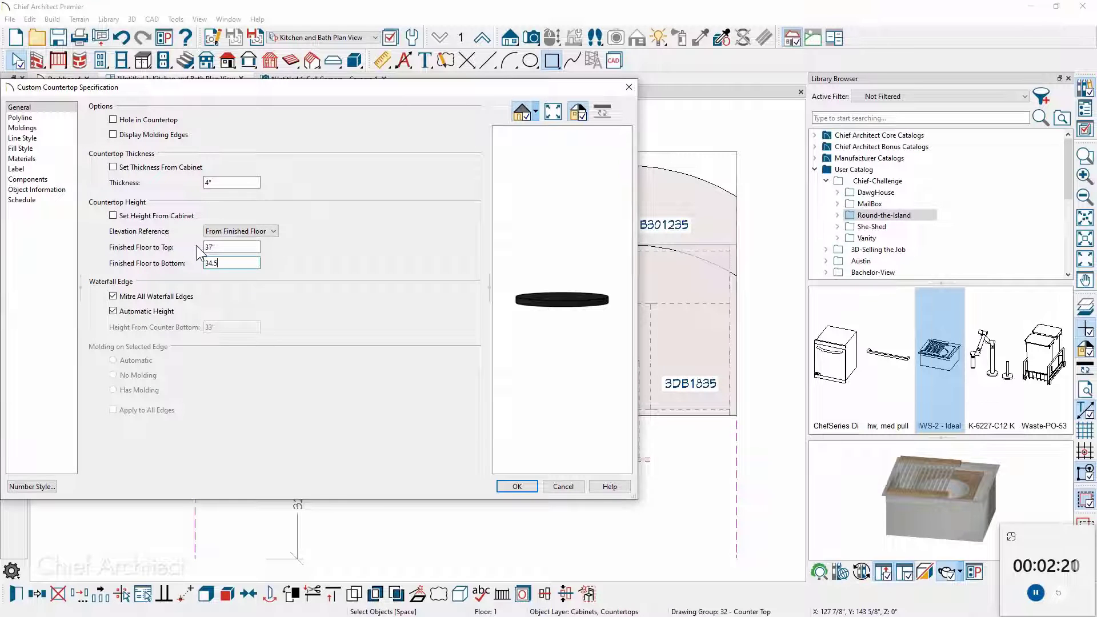
pyautogui.write('34.5')
pyautogui.press('Tab')
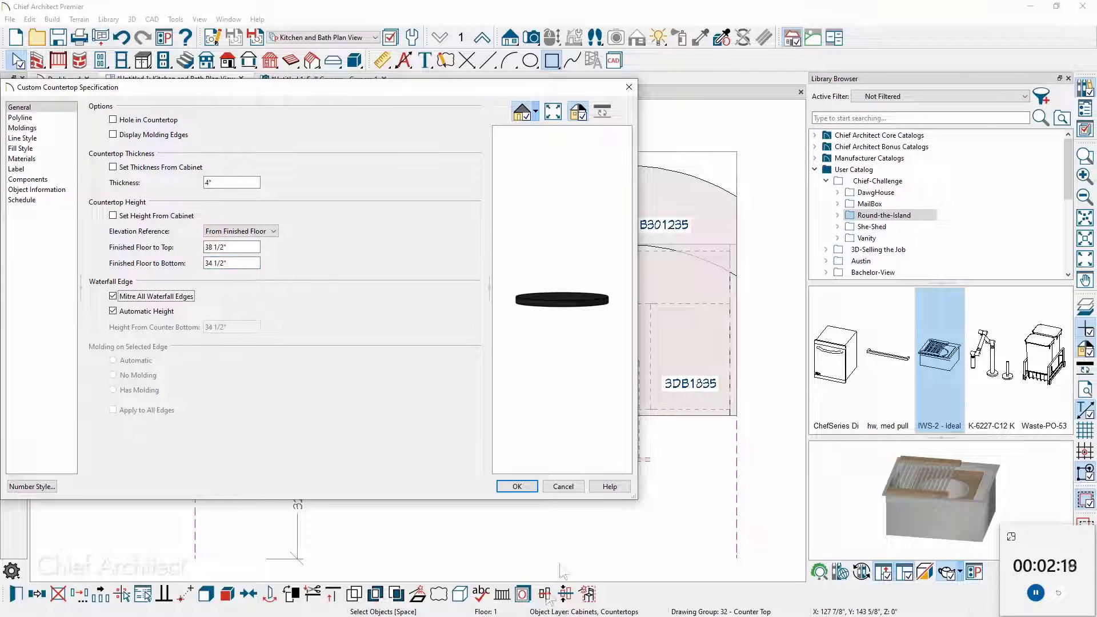
pyautogui.click(517, 487)
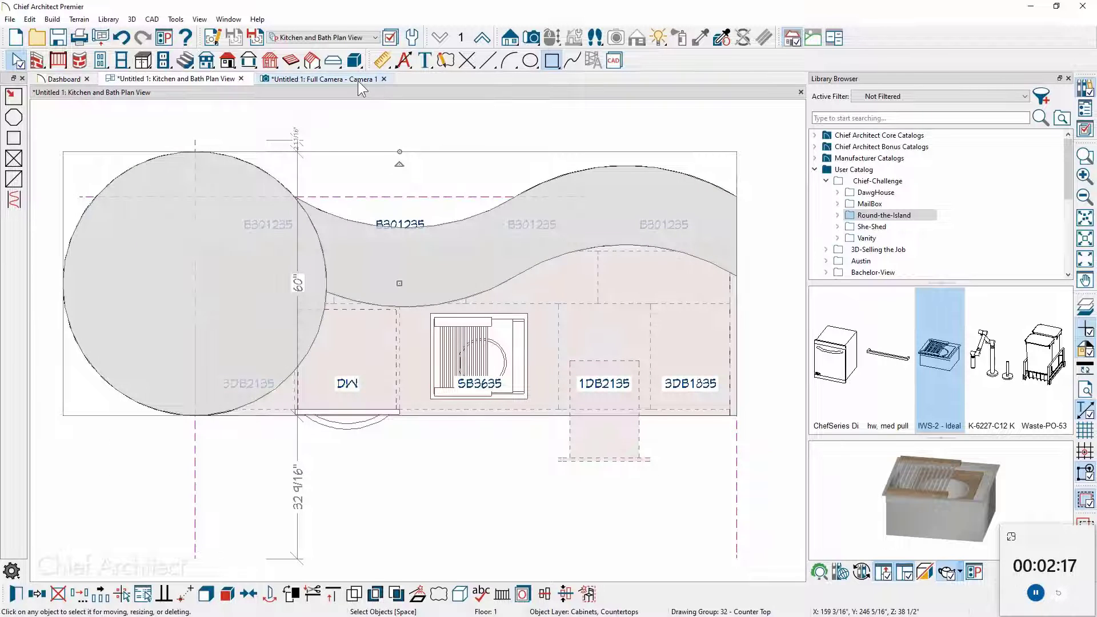
# - In the camera view, sample the Oak - Quartersawn White material and paint it over the Snow White cabinet material throughout the plan
pyautogui.click(358, 81)
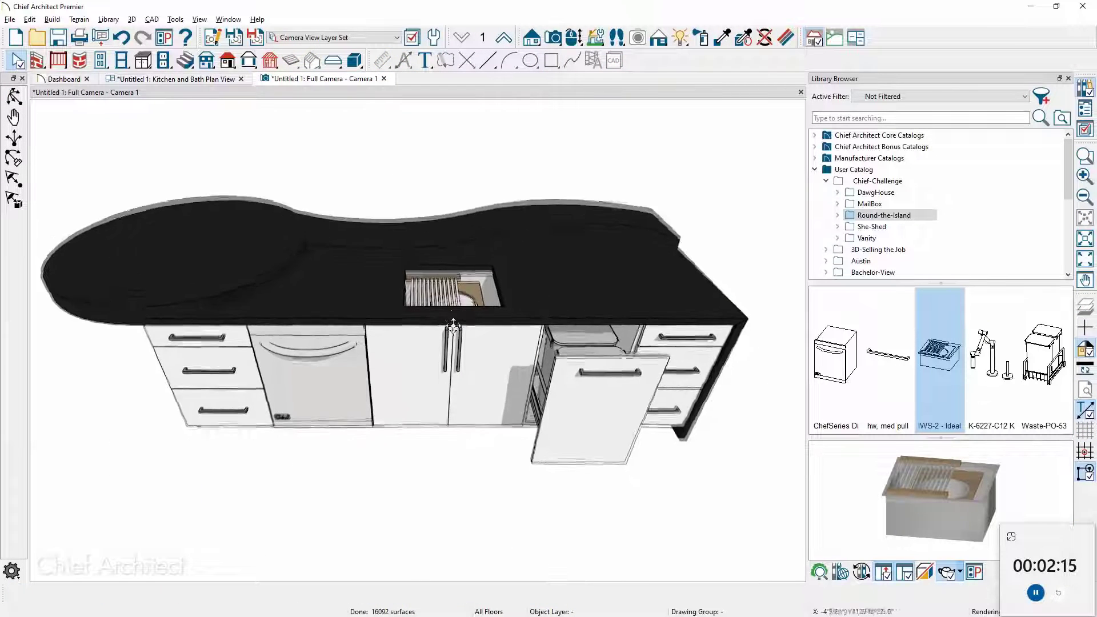
pyautogui.moveTo(454, 326); pyautogui.dragTo(454, 327, button='middle')
pyautogui.scroll(1, 625, 157)
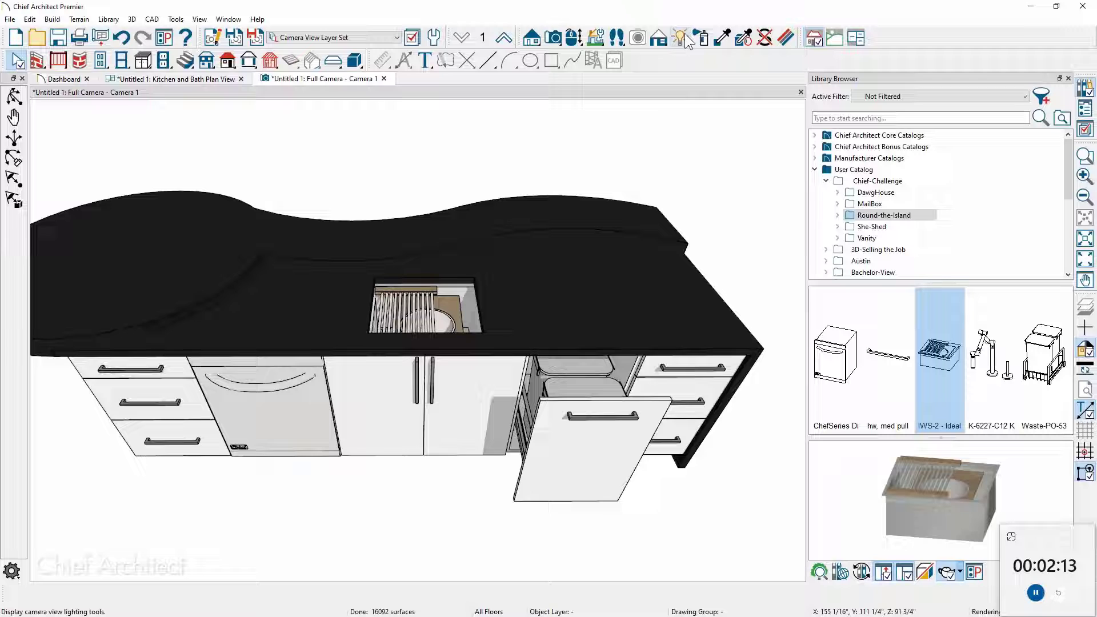
pyautogui.click(720, 39)
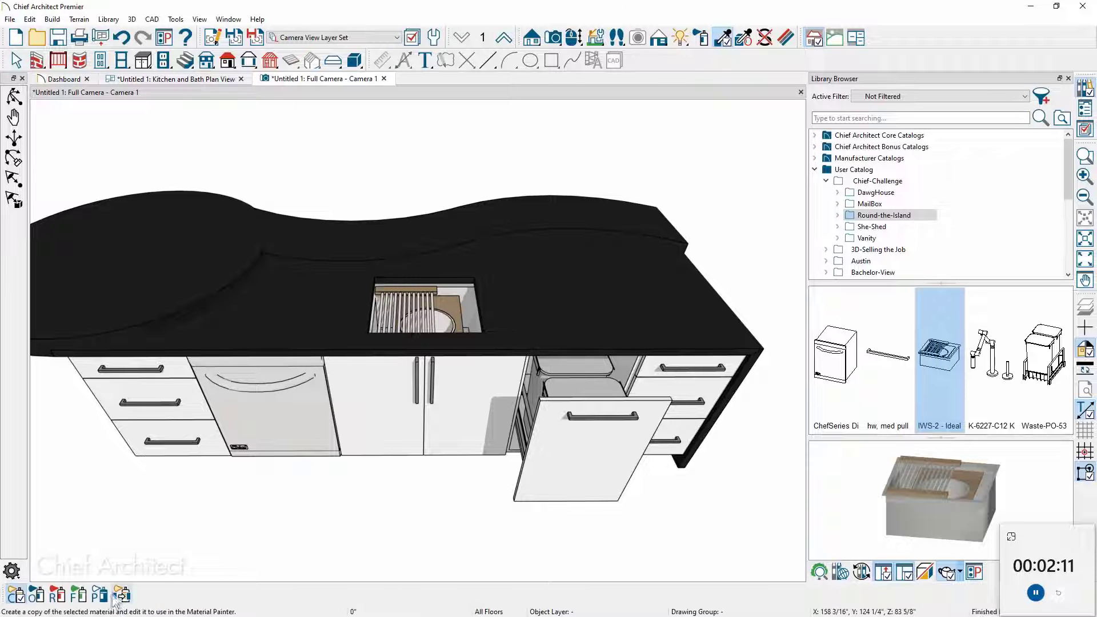
pyautogui.click(100, 595)
pyautogui.click(351, 447)
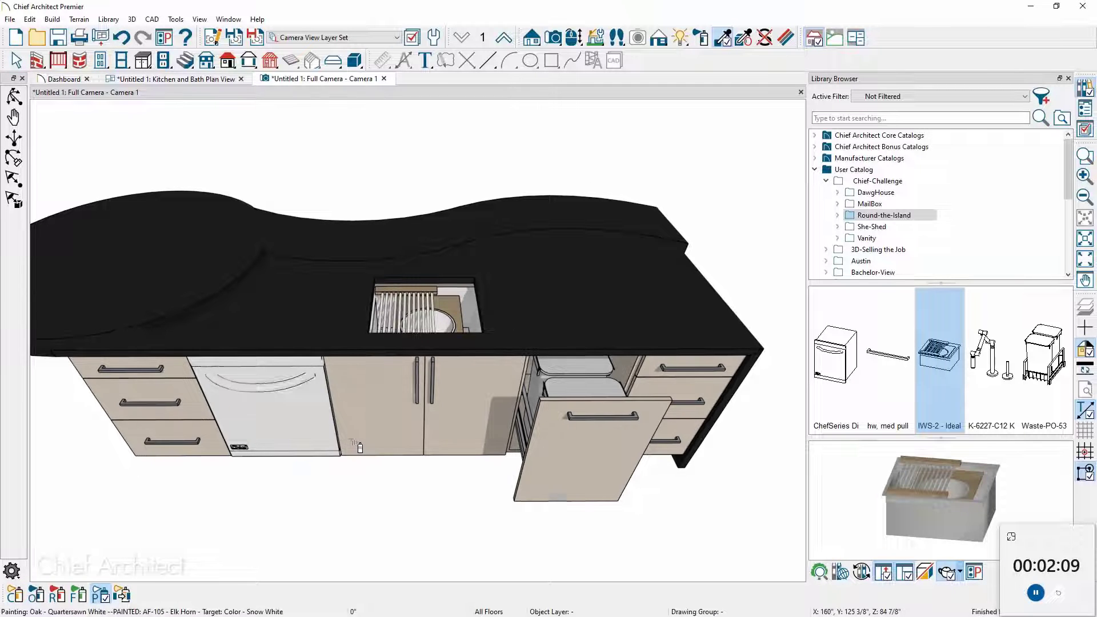
# - Paint the sampled oak material object-wide onto the raised circle and wave custom countertops
pyautogui.click(36, 594)
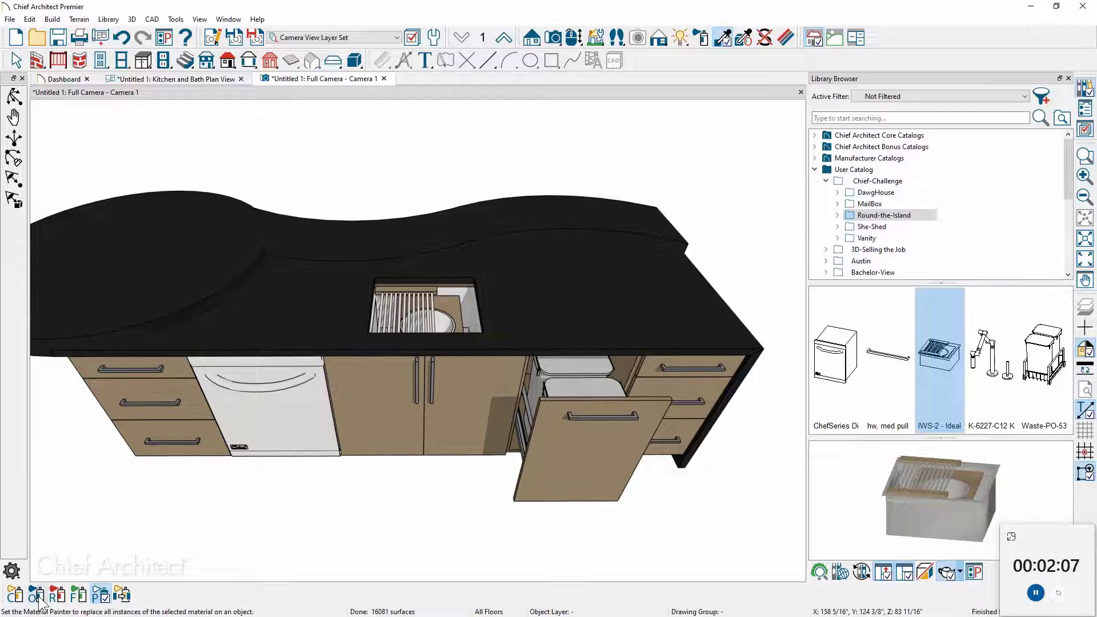
pyautogui.click(118, 299)
pyautogui.click(388, 252)
pyautogui.moveTo(497, 350)
pyautogui.mouseDown(button='middle')
pyautogui.moveTo(558, 358)
pyautogui.moveTo(492, 334)
pyautogui.moveTo(514, 334)
pyautogui.mouseUp(button='middle')
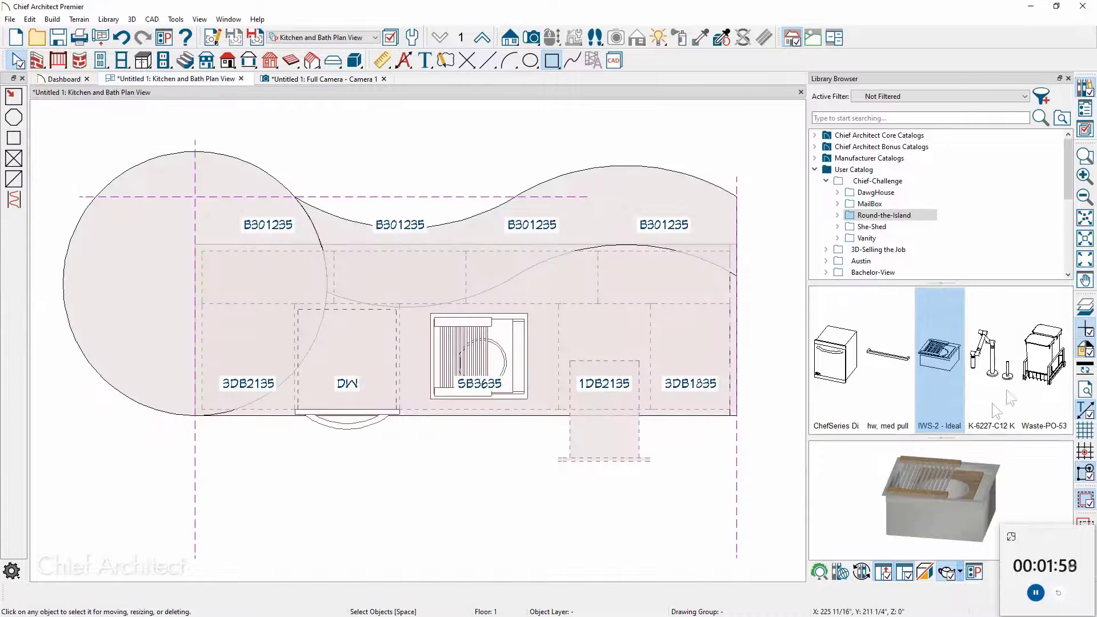
pyautogui.click(939, 354)
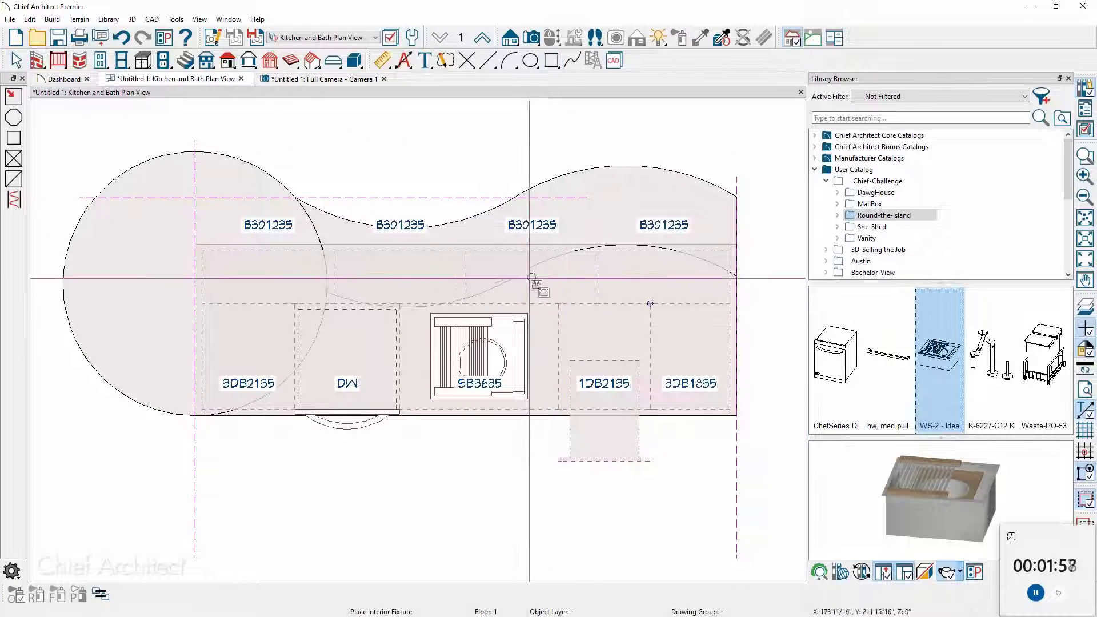
pyautogui.click(492, 314)
pyautogui.click(663, 338)
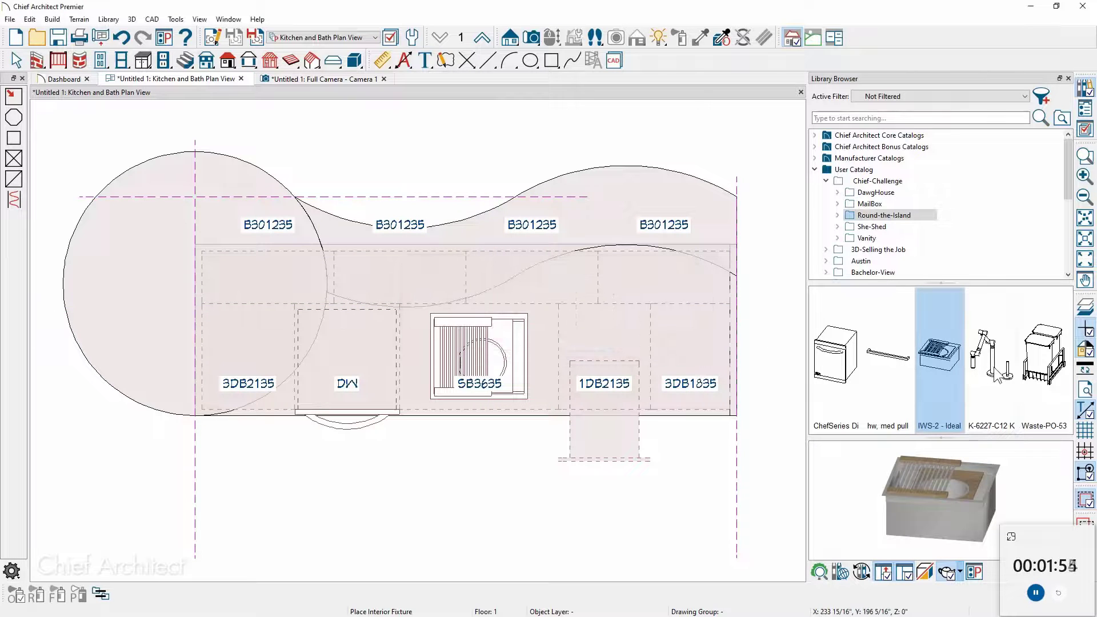
# - Place the K-6227-C12 Karbon kitchen sink faucet at the back edge of the sink in plan and bring it into close view in the camera
pyautogui.click(991, 360)
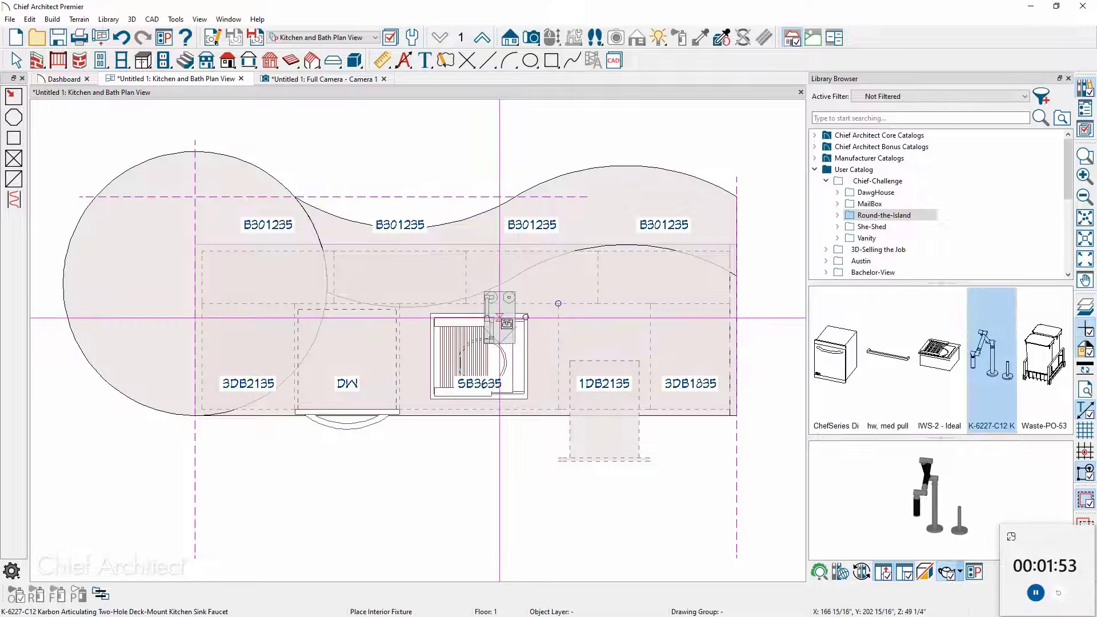
pyautogui.click(500, 316)
pyautogui.click(324, 79)
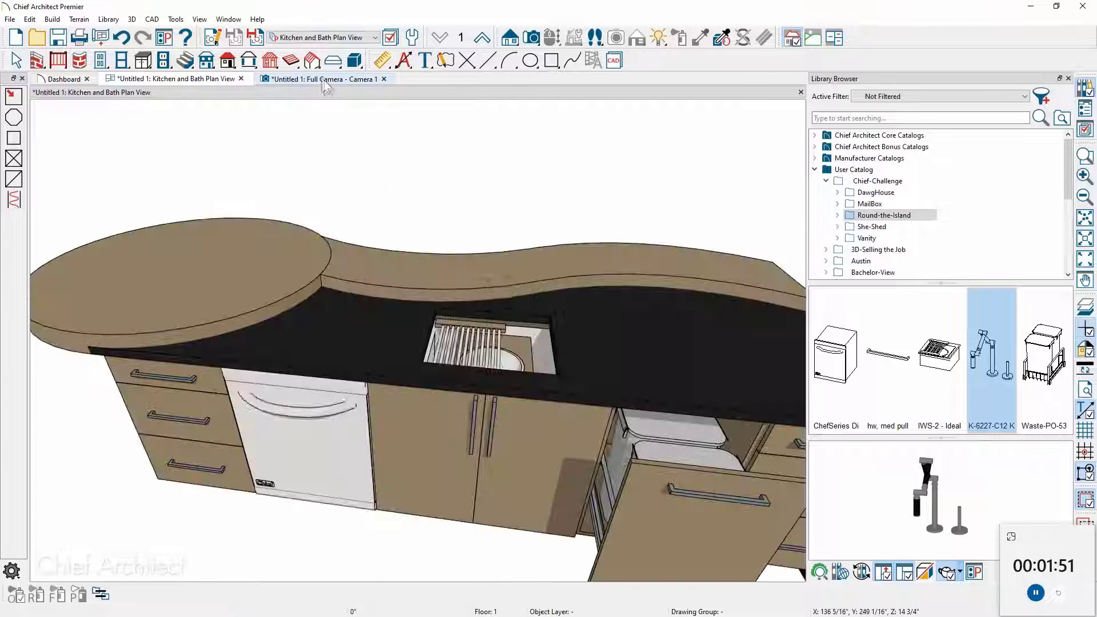
pyautogui.scroll(2, 553, 326)
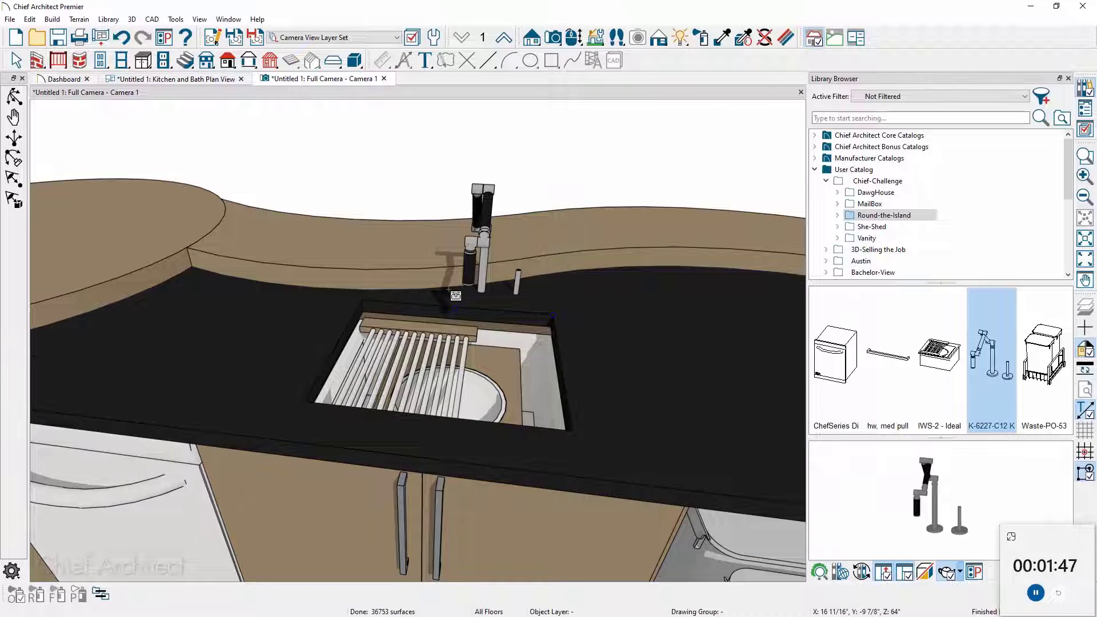
pyautogui.press('Escape')
# - Set the faucet's finished-floor-to-bottom height to 36"
pyautogui.doubleClick(478, 258)
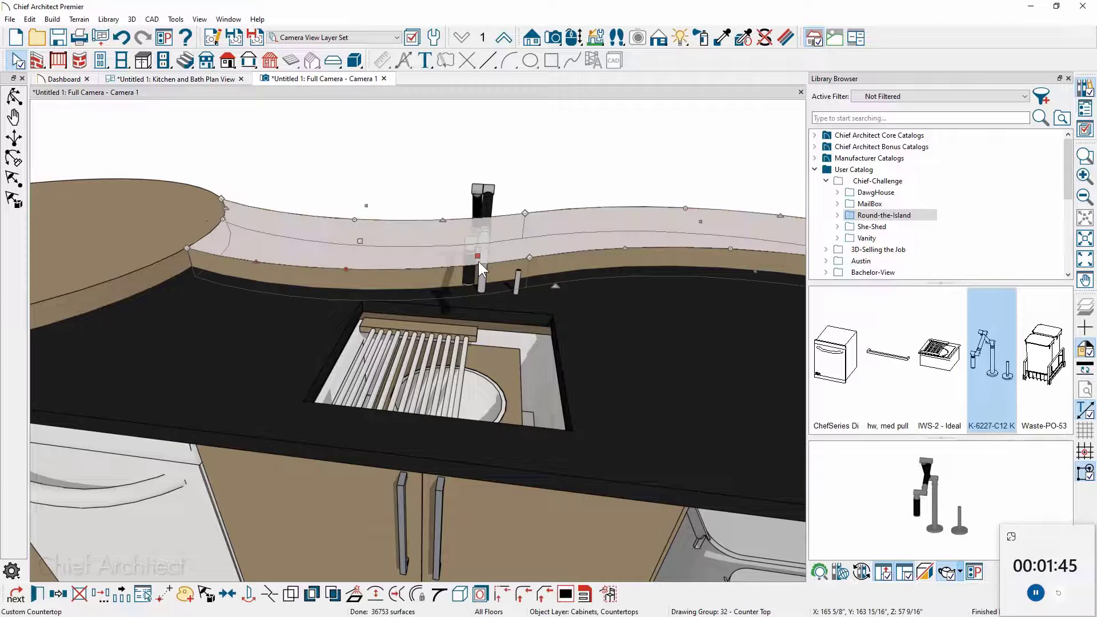
pyautogui.press('Escape')
pyautogui.doubleClick(484, 208)
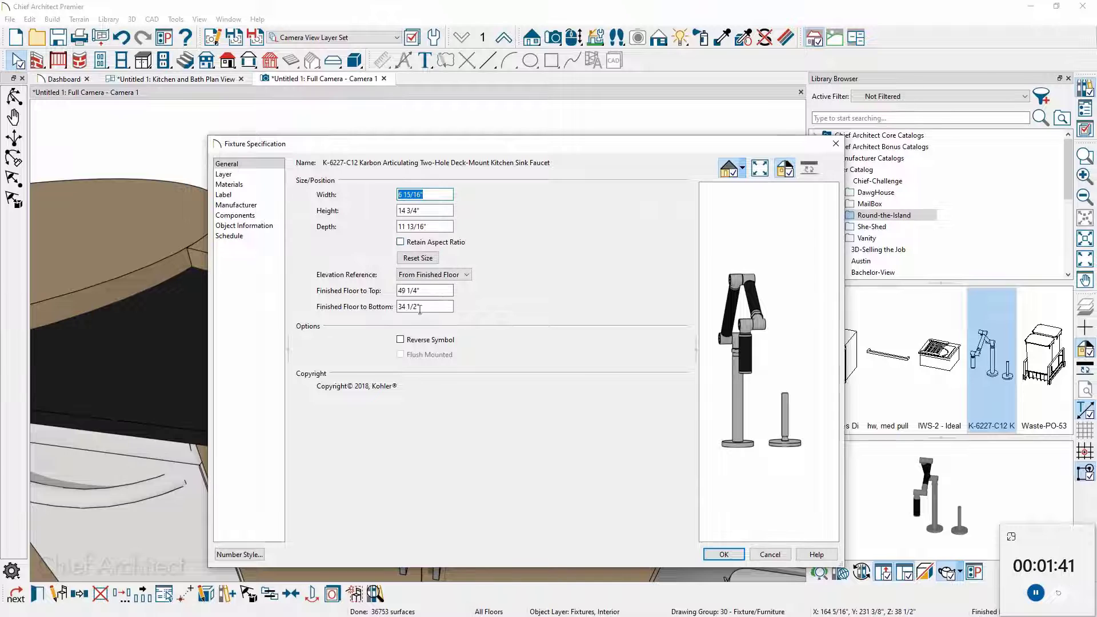
pyautogui.click(416, 307)
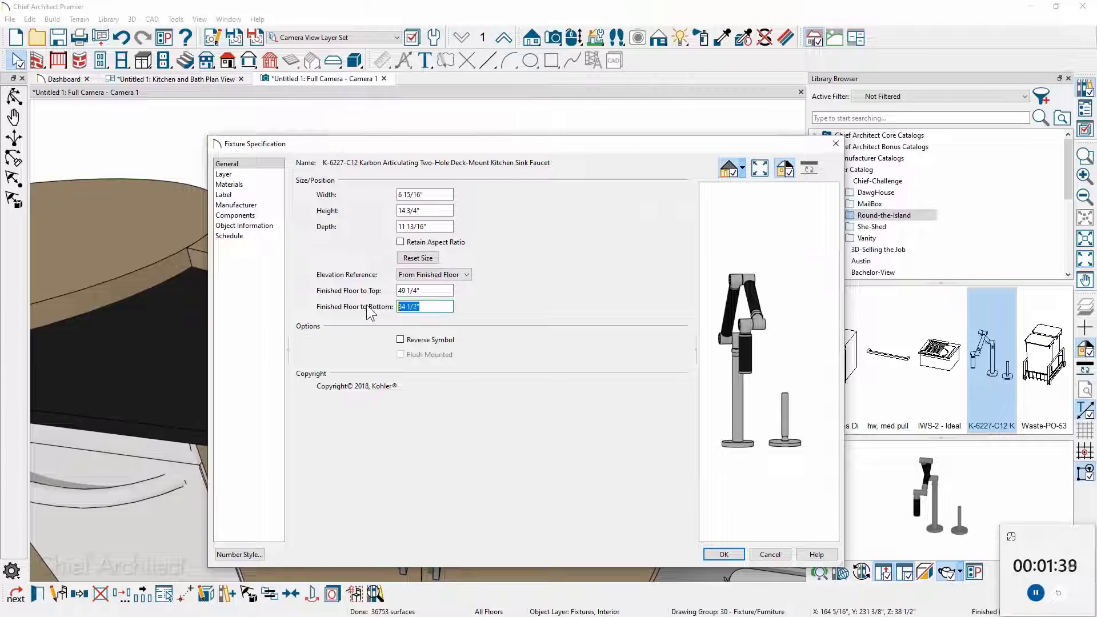
pyautogui.write('36')
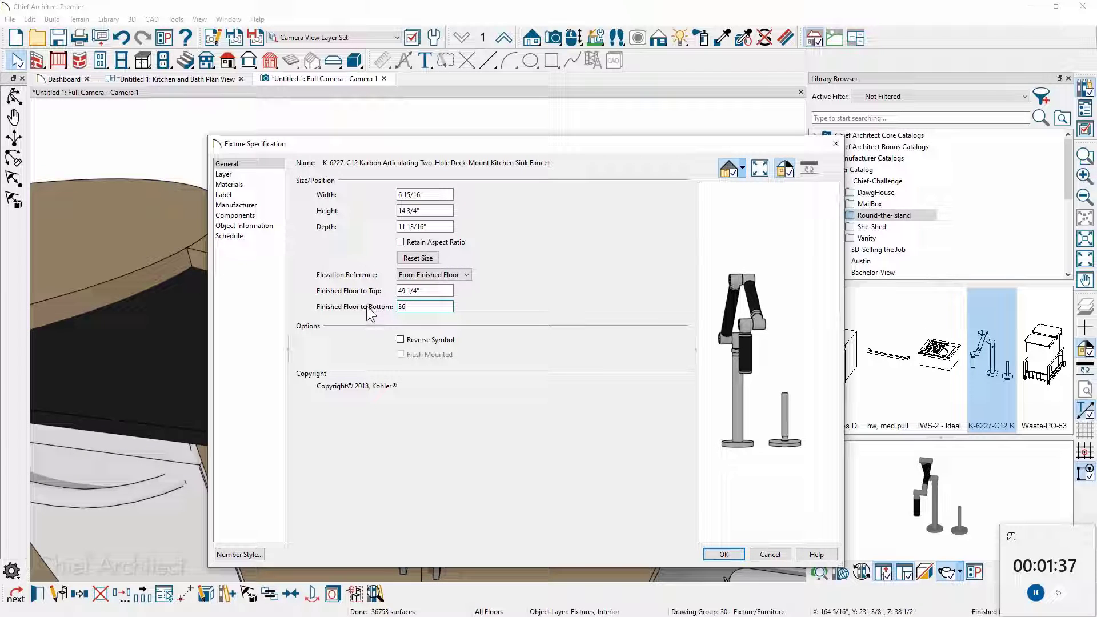
pyautogui.click(724, 554)
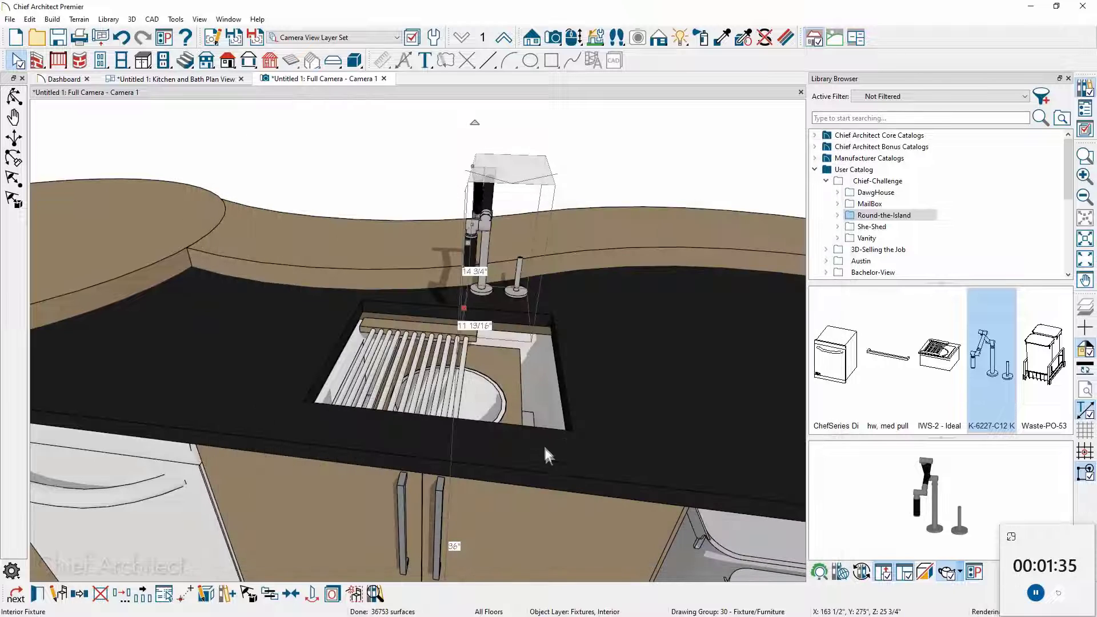
pyautogui.press('Escape')
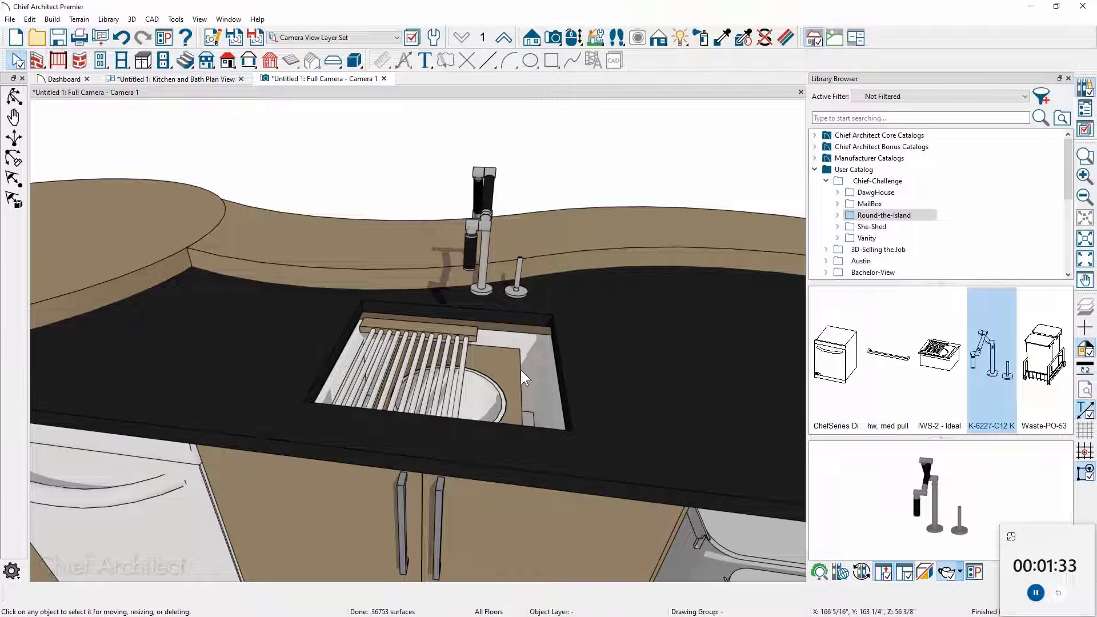
# - Raise the IWS-2 - Ideal WashStations sink by adding 1.5" to its symbol's -11 7/8" Z origin offset, and pause the timer
pyautogui.click(452, 371)
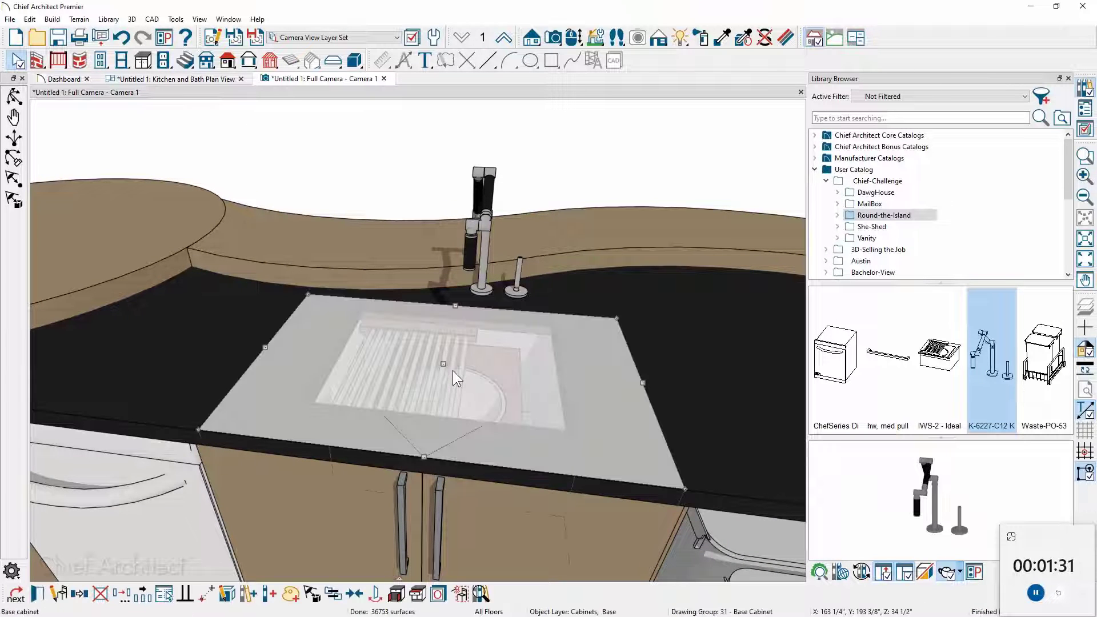
pyautogui.click(453, 371)
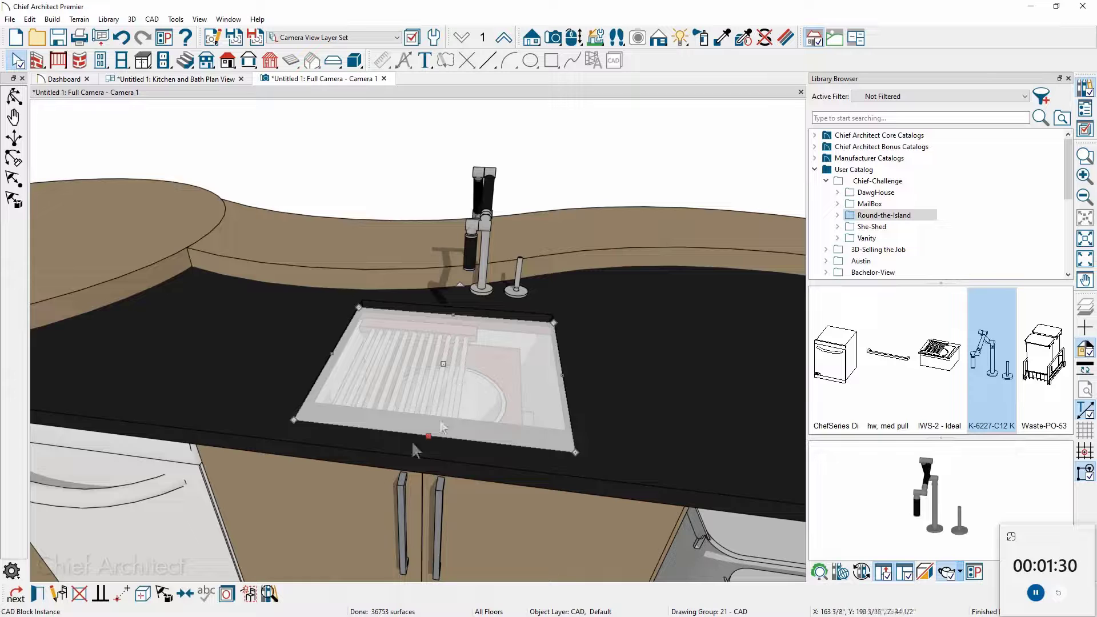
pyautogui.click(65, 594)
pyautogui.click(442, 280)
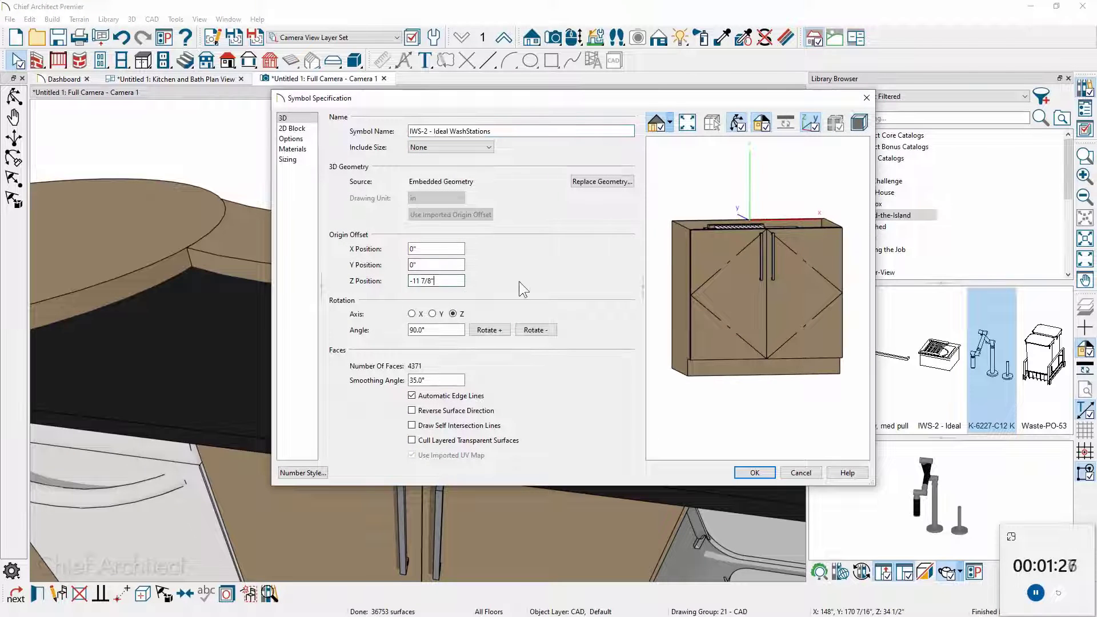
pyautogui.write('+1.5')
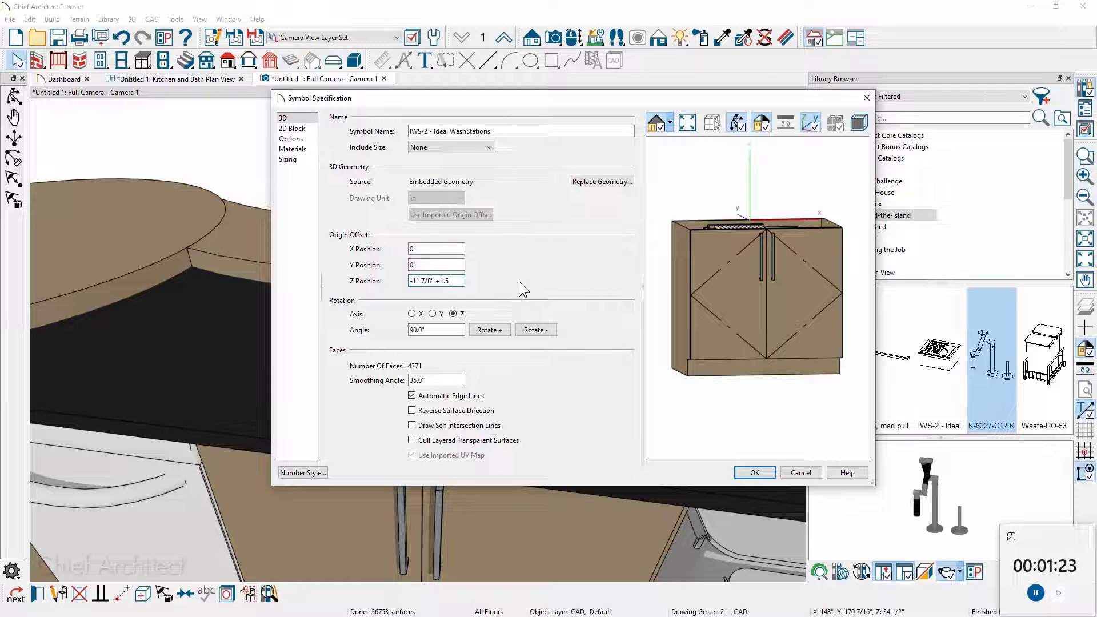
pyautogui.press('Tab')
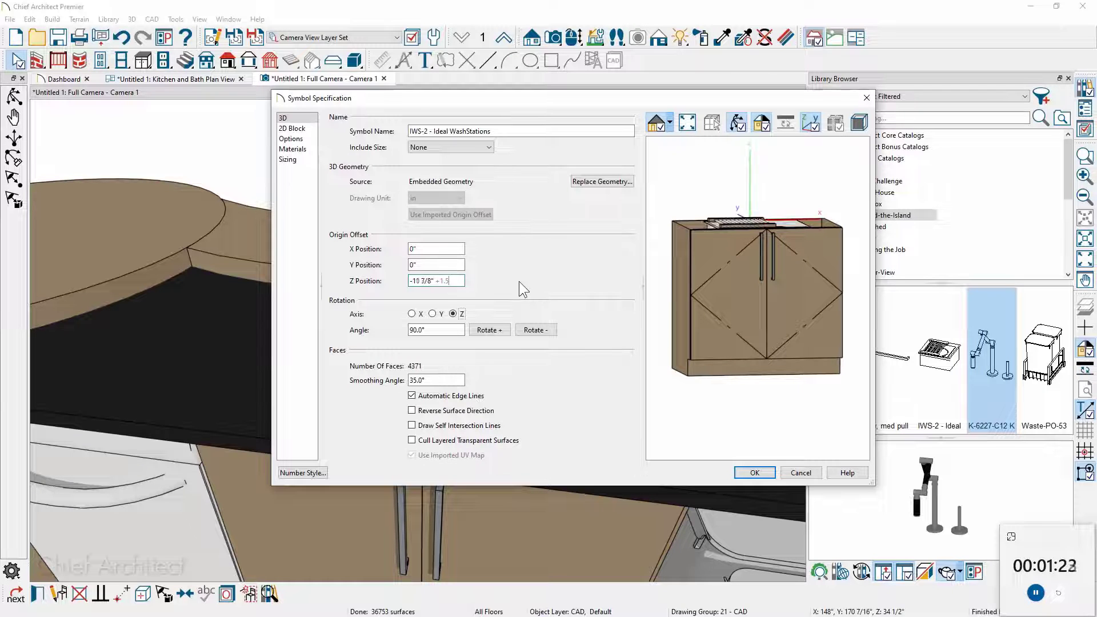
pyautogui.click(750, 476)
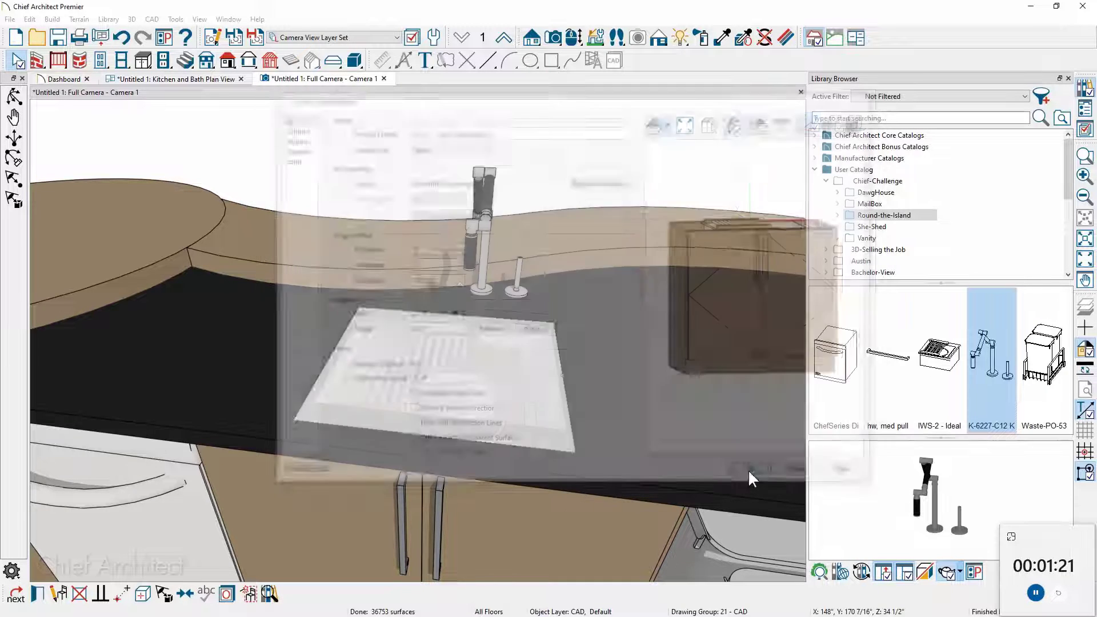
pyautogui.scroll(-3, 486, 296)
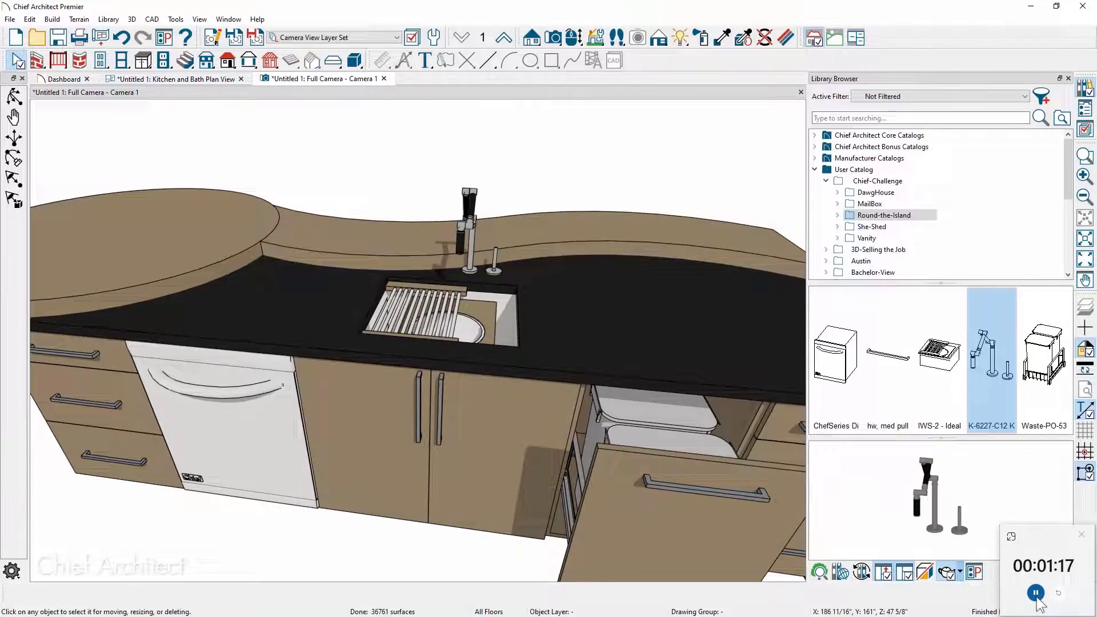
pyautogui.click(1036, 596)
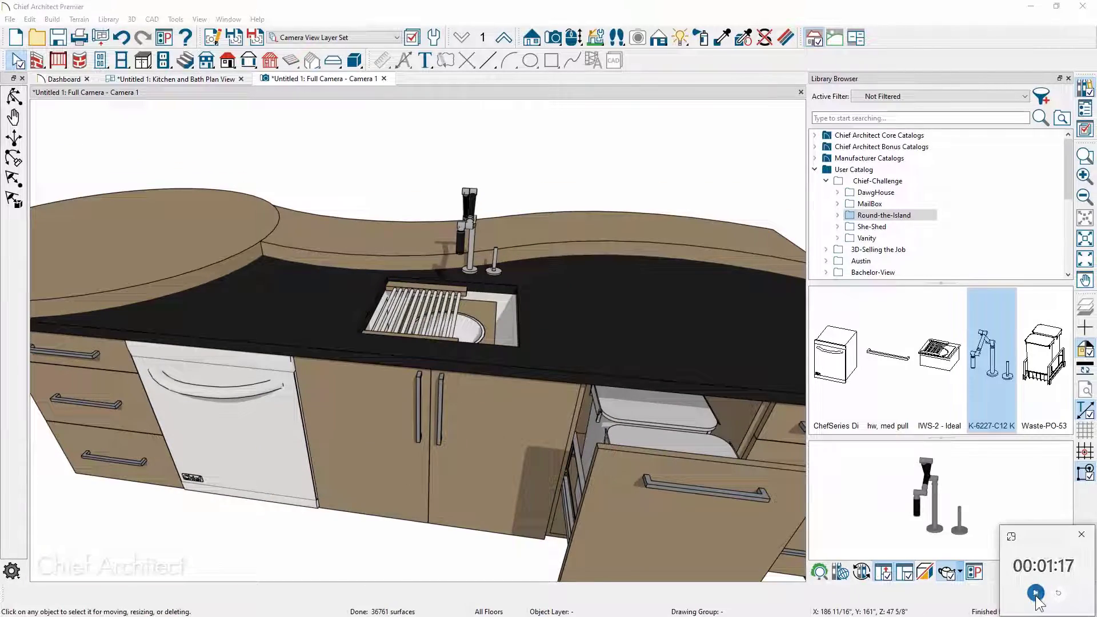
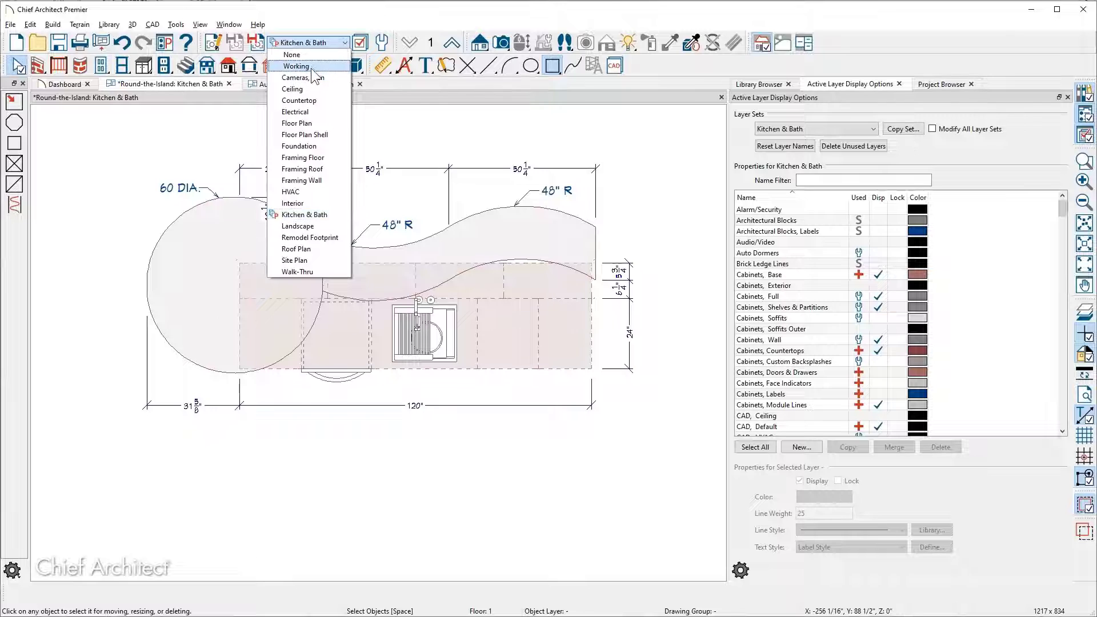
# - Switch the Round-the-Island plan to the Working layer set and draw a rectangular custom countertop across the full footprint of the base cabinets
pyautogui.scroll(2, 471, 375)
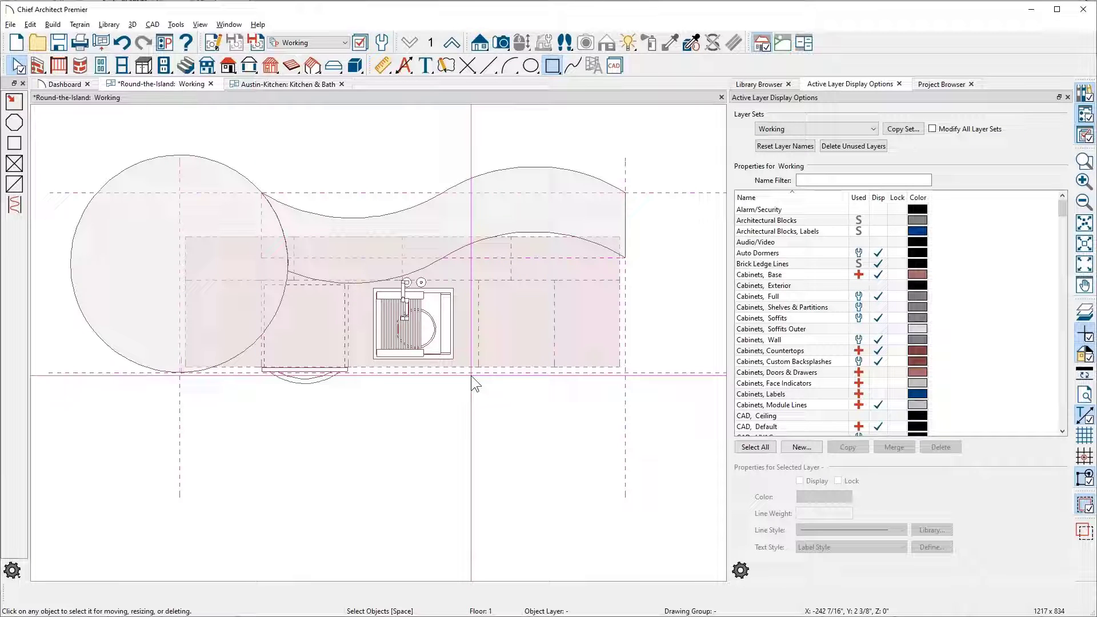
pyautogui.click(144, 66)
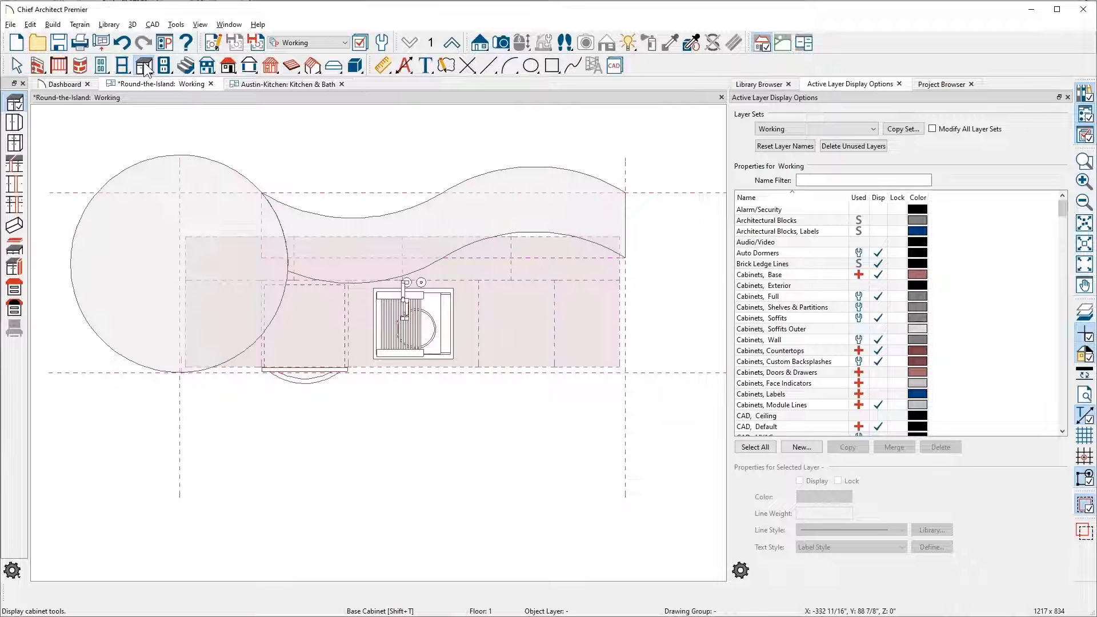
pyautogui.click(16, 288)
pyautogui.moveTo(185, 236); pyautogui.dragTo(619, 367)
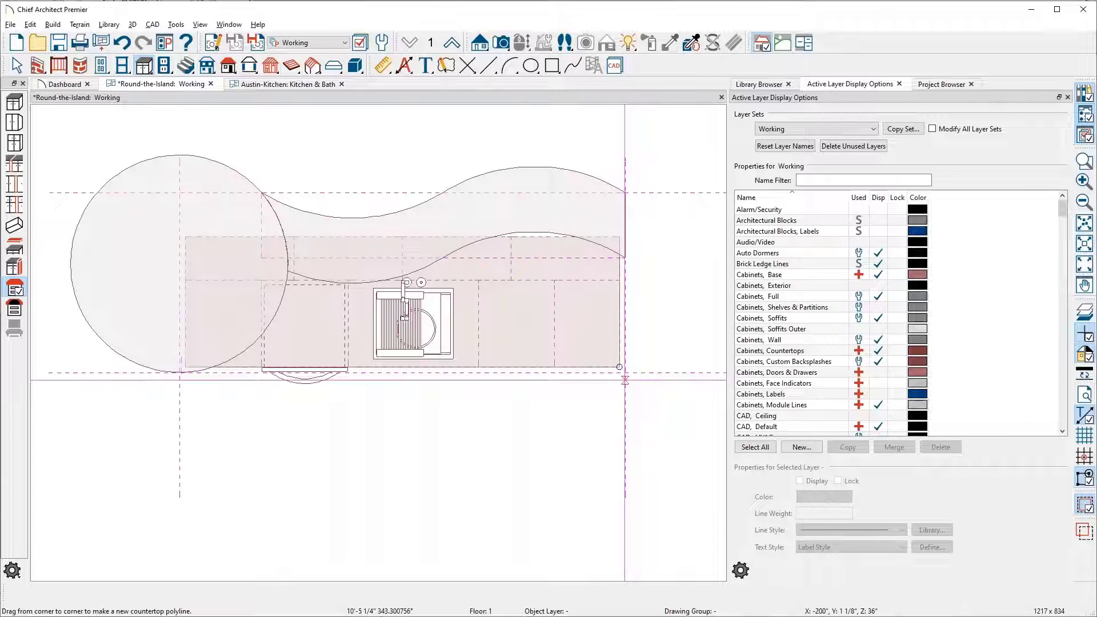
pyautogui.press('space')
# - Select the custom countertop at its front right corner instead of the base cabinet and turn off the temporary dimensions
pyautogui.scroll(2, 625, 379)
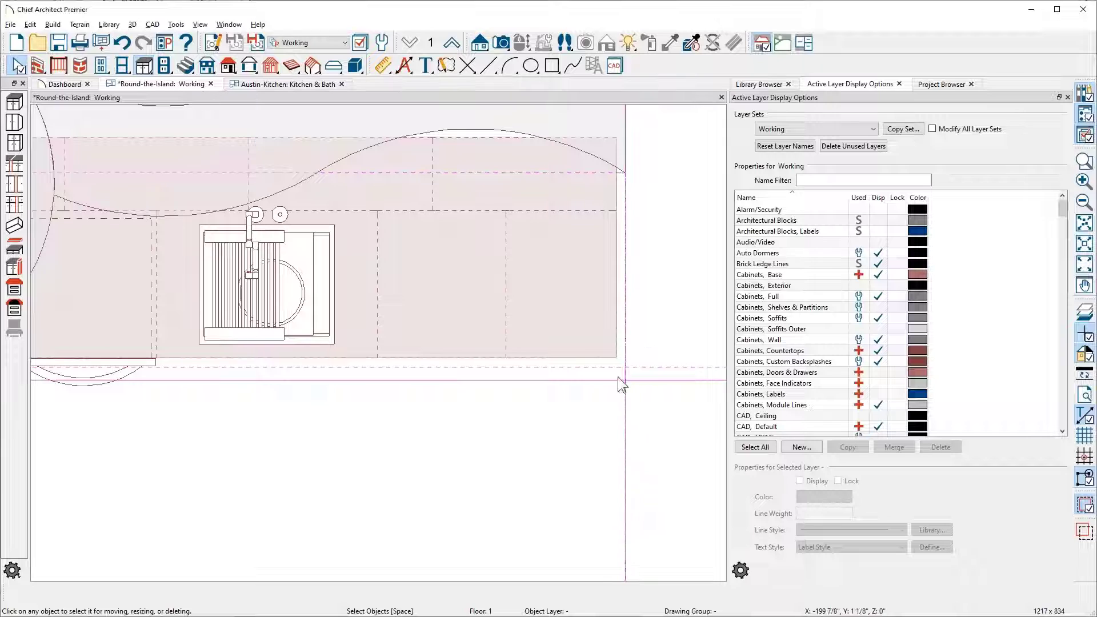
pyautogui.click(615, 358)
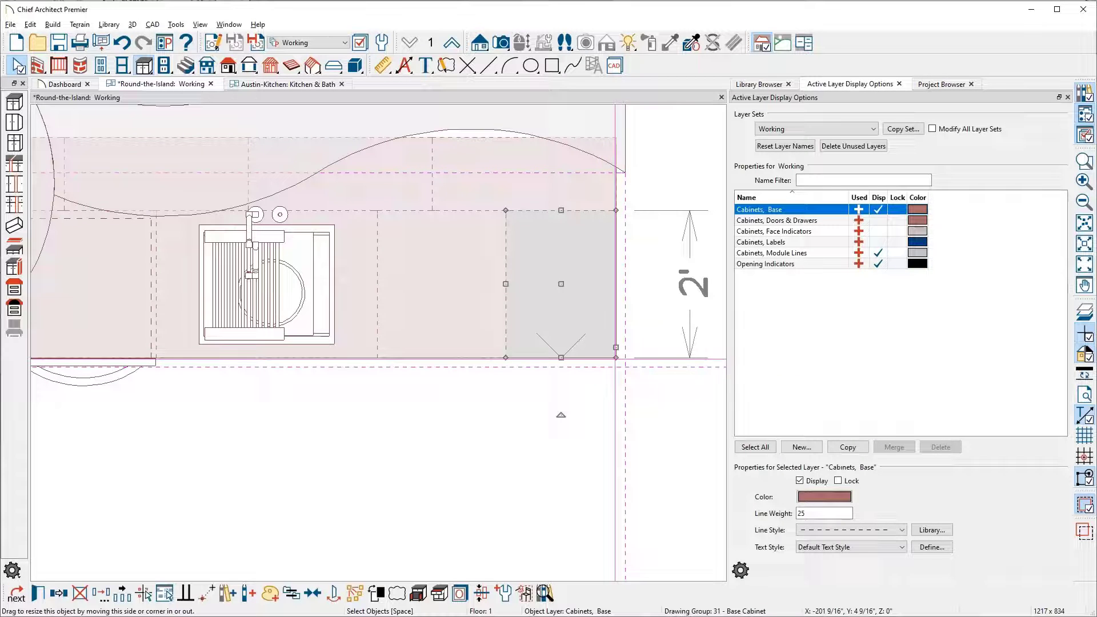
pyautogui.press('Tab')
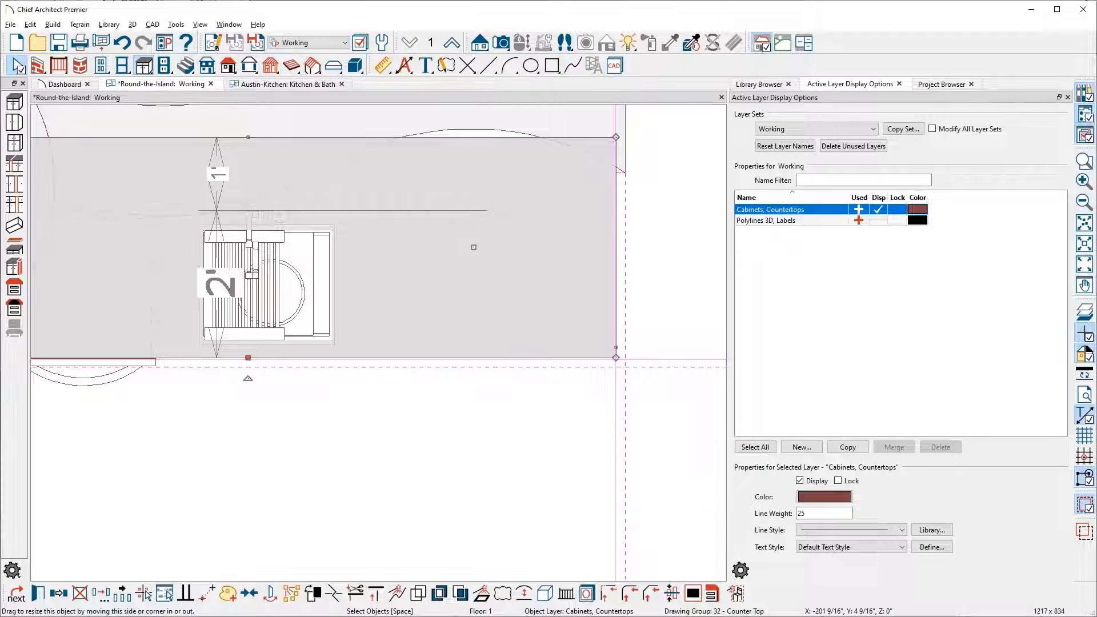
pyautogui.press('t')
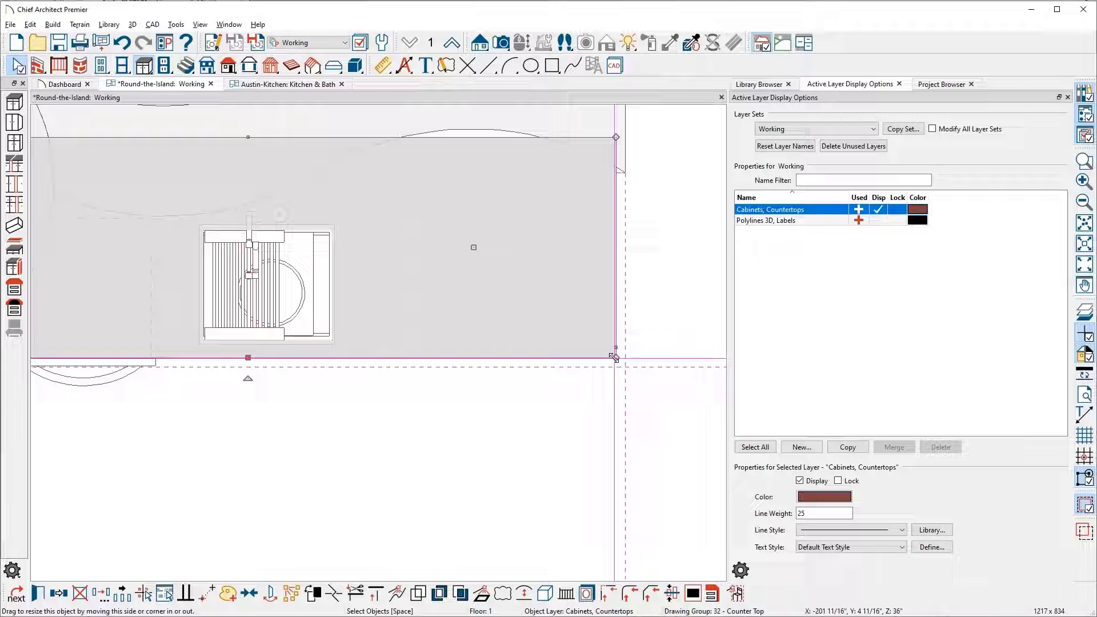
# - Try to enlarge the custom countertop concentrically by entering a relative corner offset of X 1 1/2" and Y -1.5"
pyautogui.moveTo(614, 357); pyautogui.dragTo(649, 402)
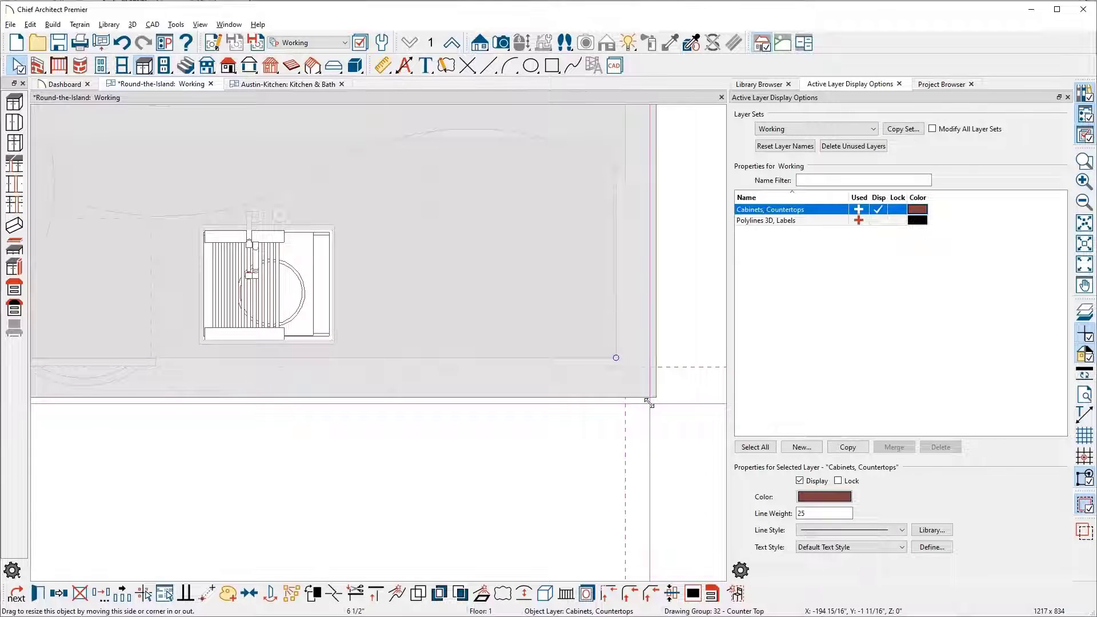
pyautogui.press('Tab')
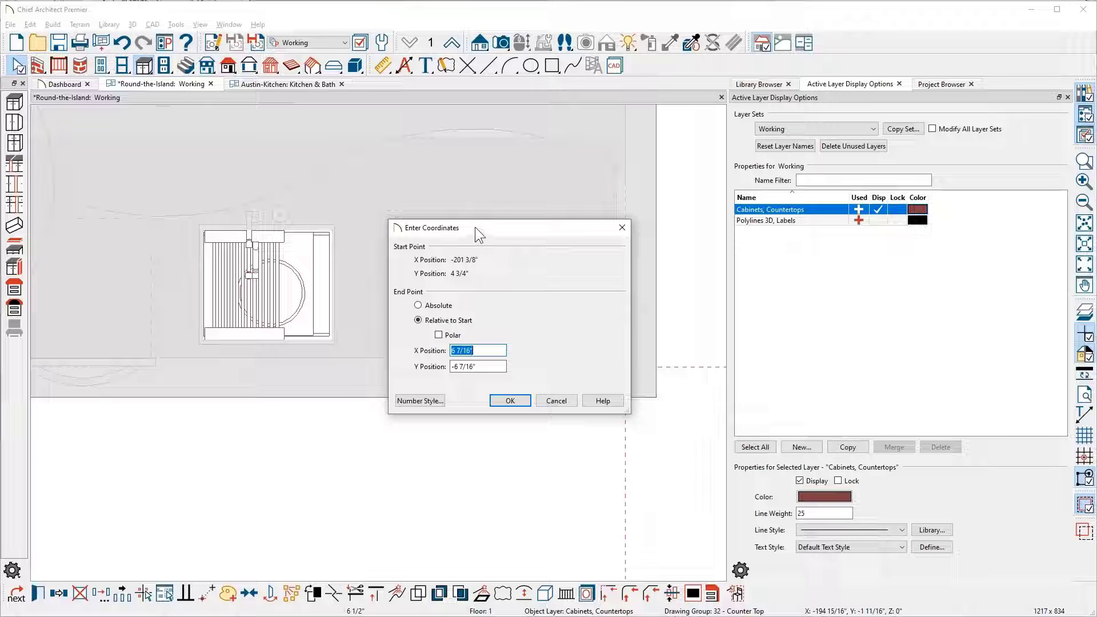
pyautogui.moveTo(475, 228); pyautogui.dragTo(455, 212)
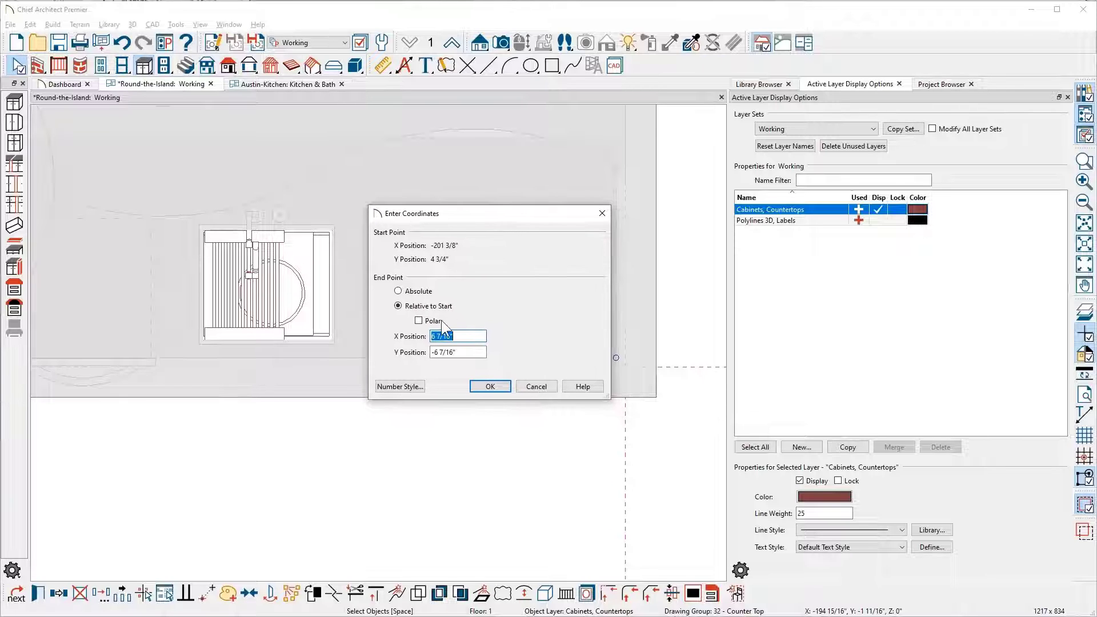
pyautogui.write('1,5')
pyautogui.press('Tab')
pyautogui.write('-1')
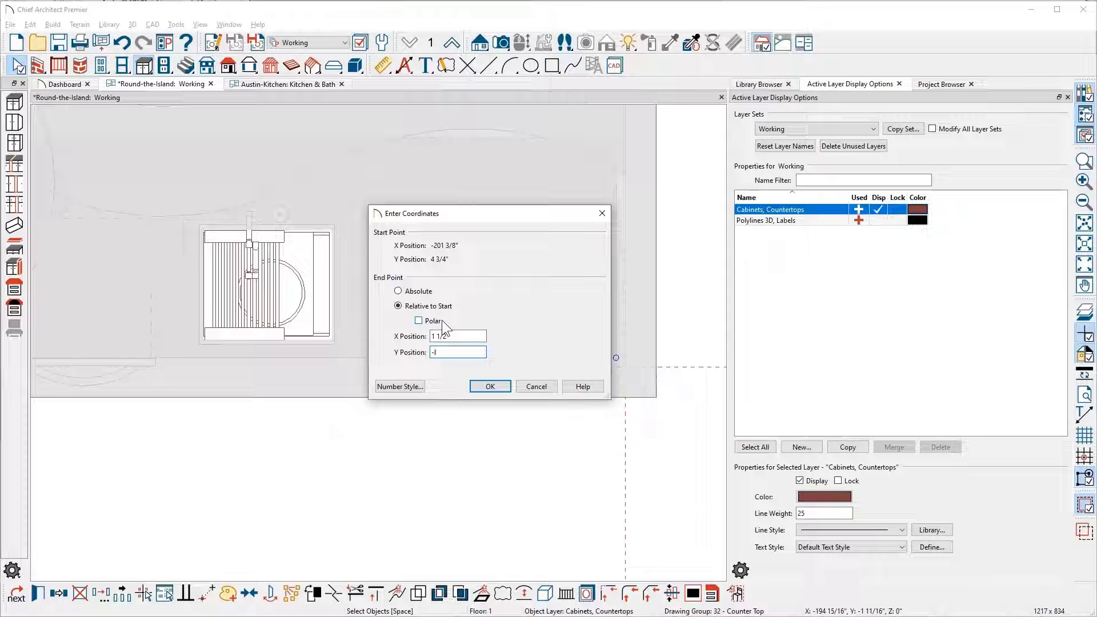
pyautogui.write('.5')
pyautogui.press('Return')
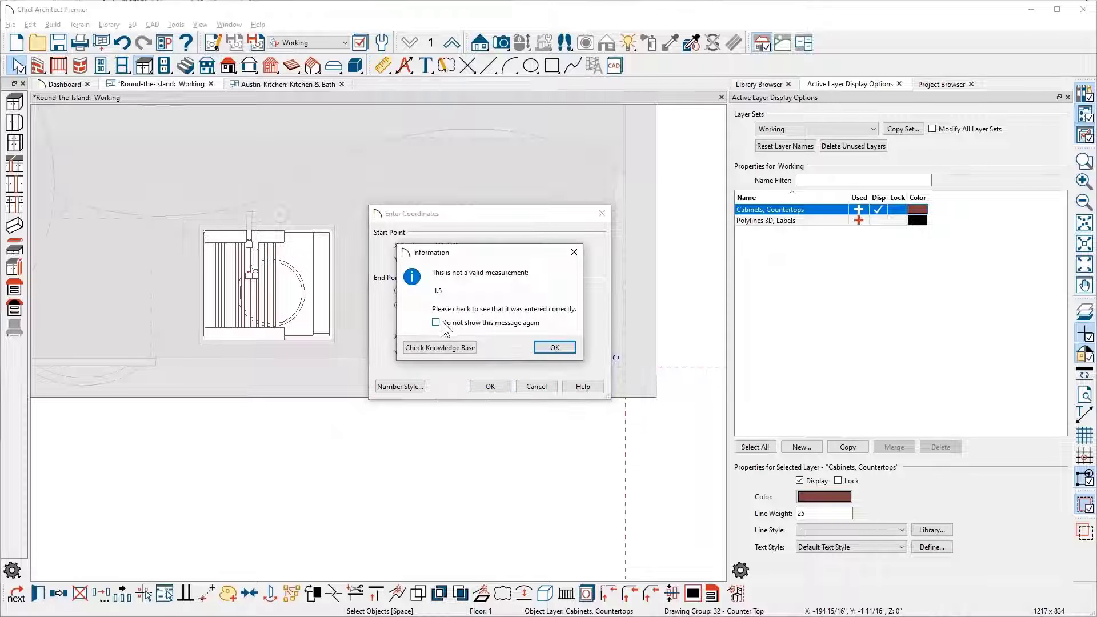
pyautogui.click(555, 347)
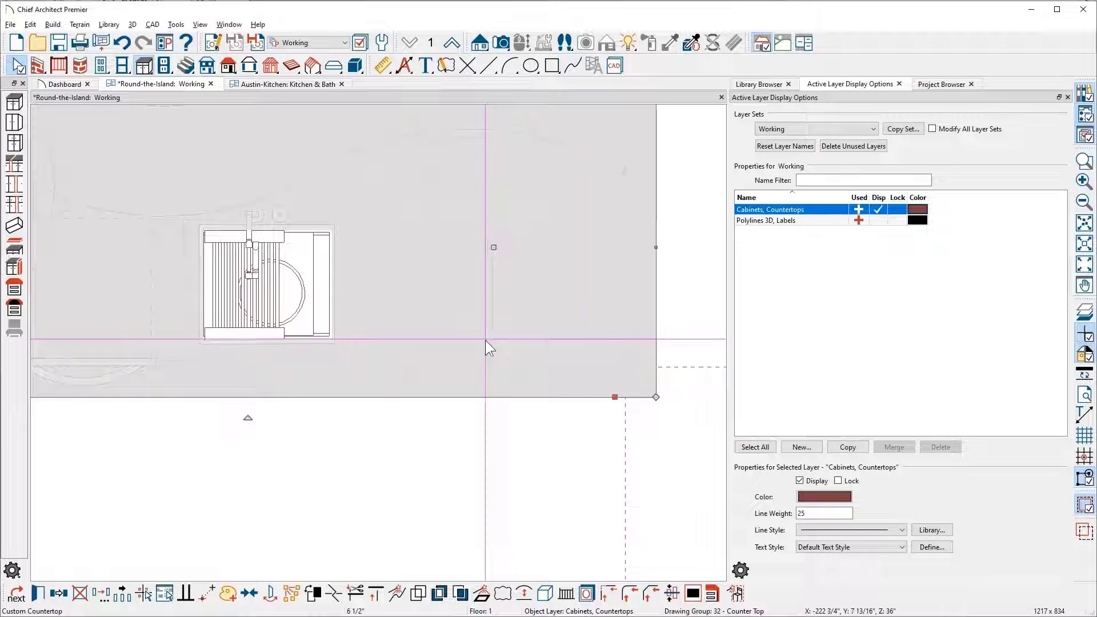
pyautogui.click(646, 403)
# - Enlarge the custom countertop concentrically with a relative corner offset of X 1.5" and Y -1.5", and undo the enlargement
pyautogui.click(610, 357)
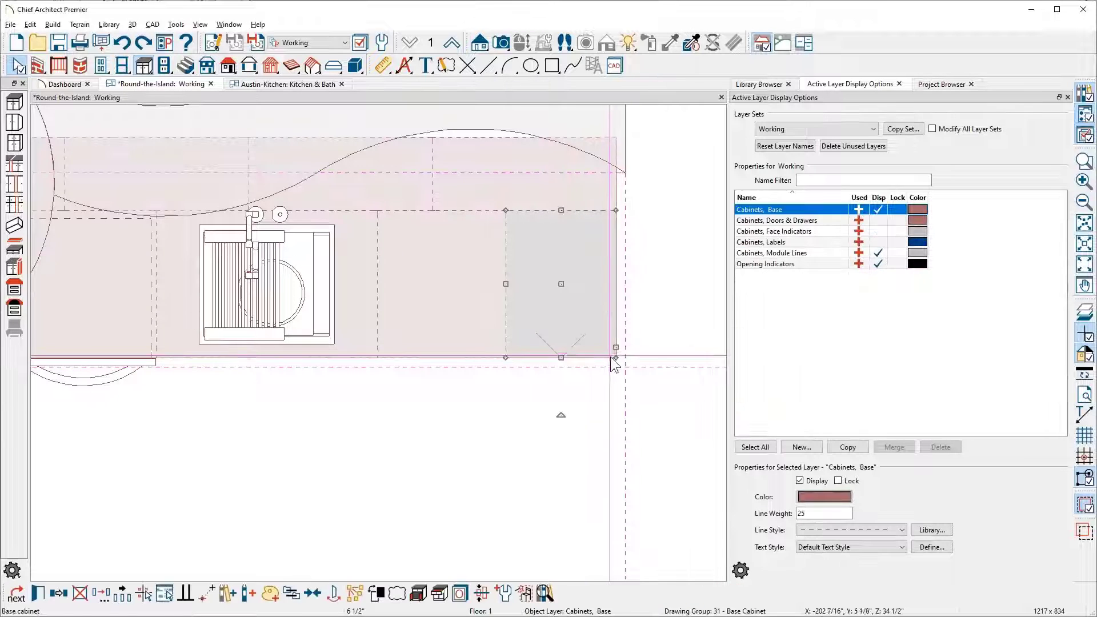
pyautogui.press('Tab')
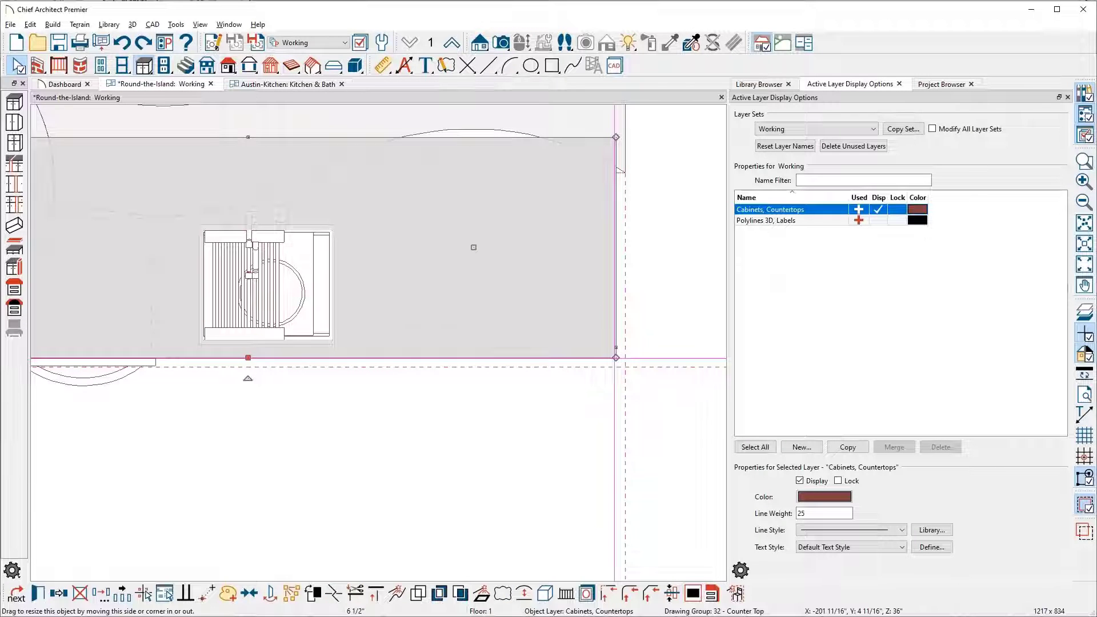
pyautogui.moveTo(615, 358); pyautogui.dragTo(633, 374)
pyautogui.press('Tab')
pyautogui.write('1.5')
pyautogui.press('Tab')
pyautogui.write('-1.5')
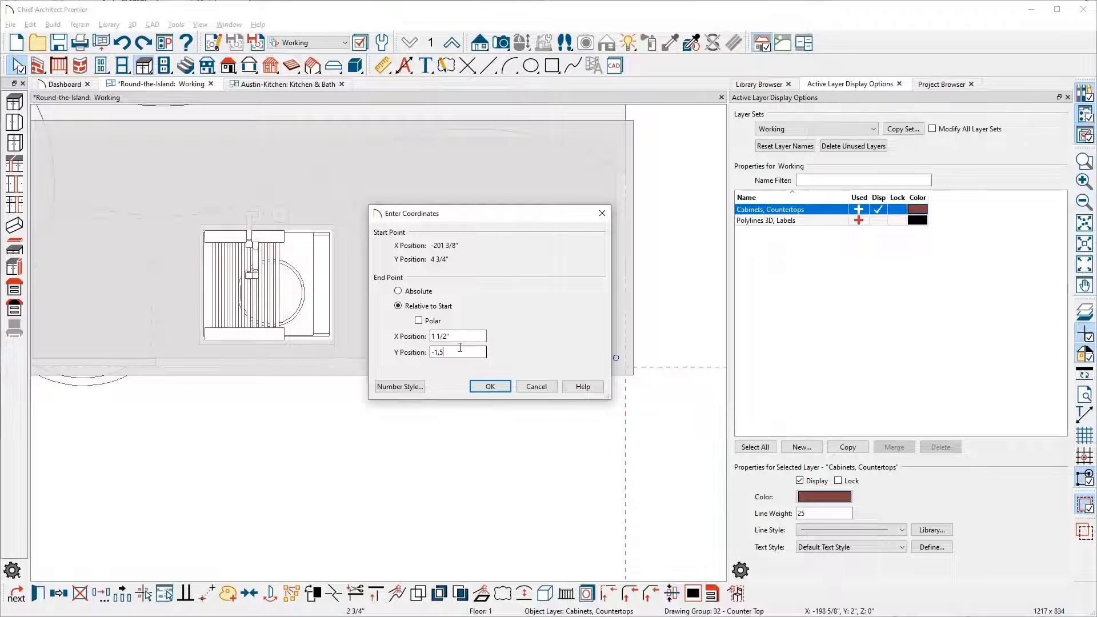
pyautogui.press('Return')
pyautogui.click(532, 402)
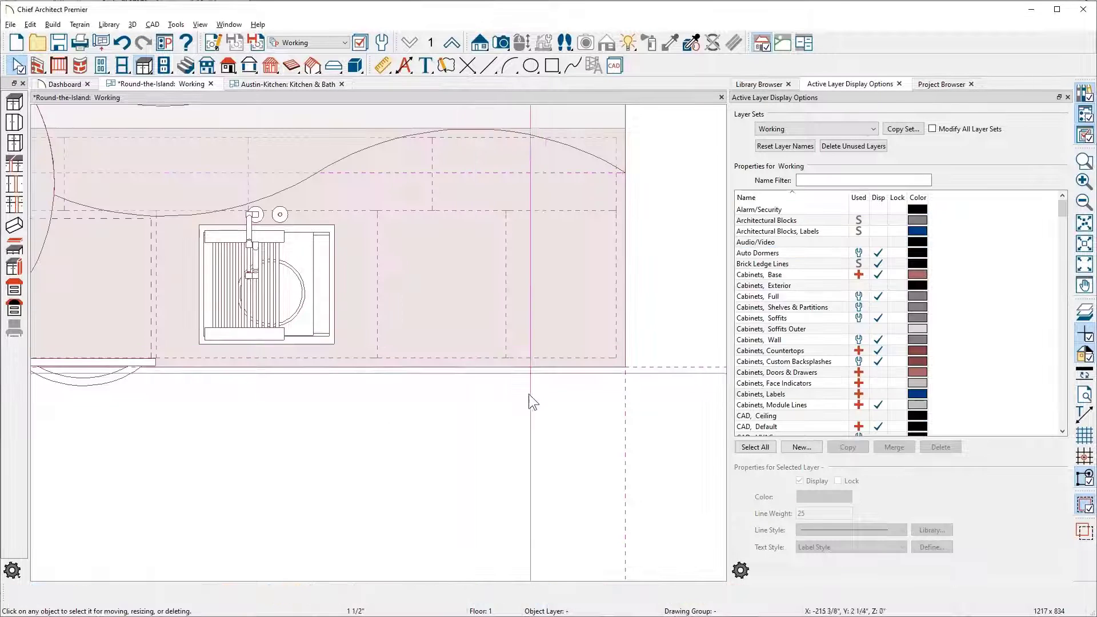
pyautogui.scroll(3, 578, 379)
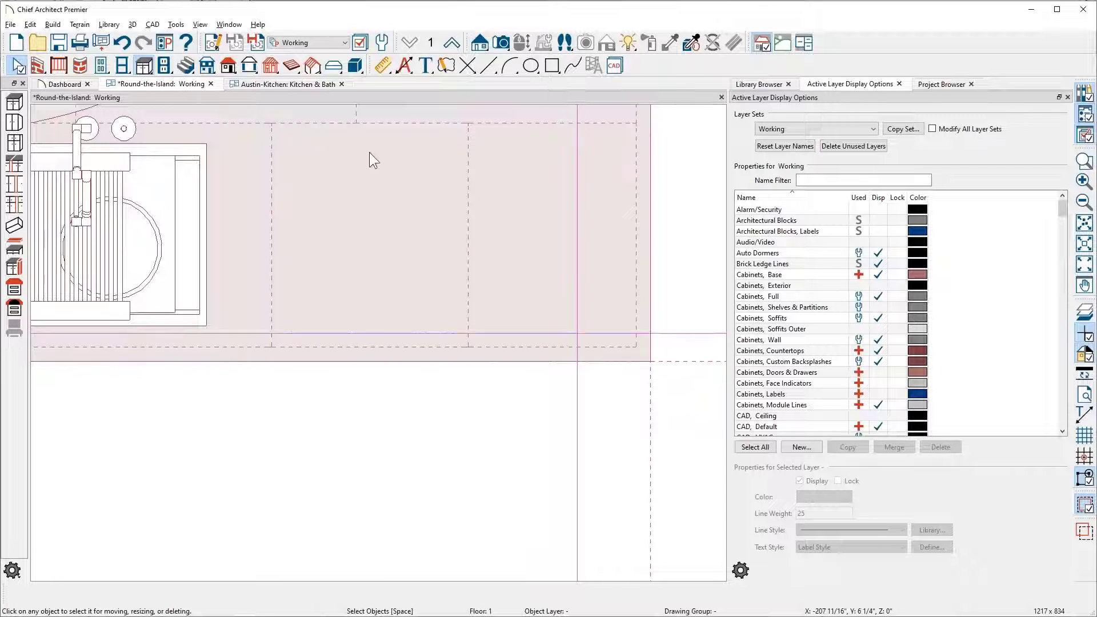
pyautogui.click(121, 42)
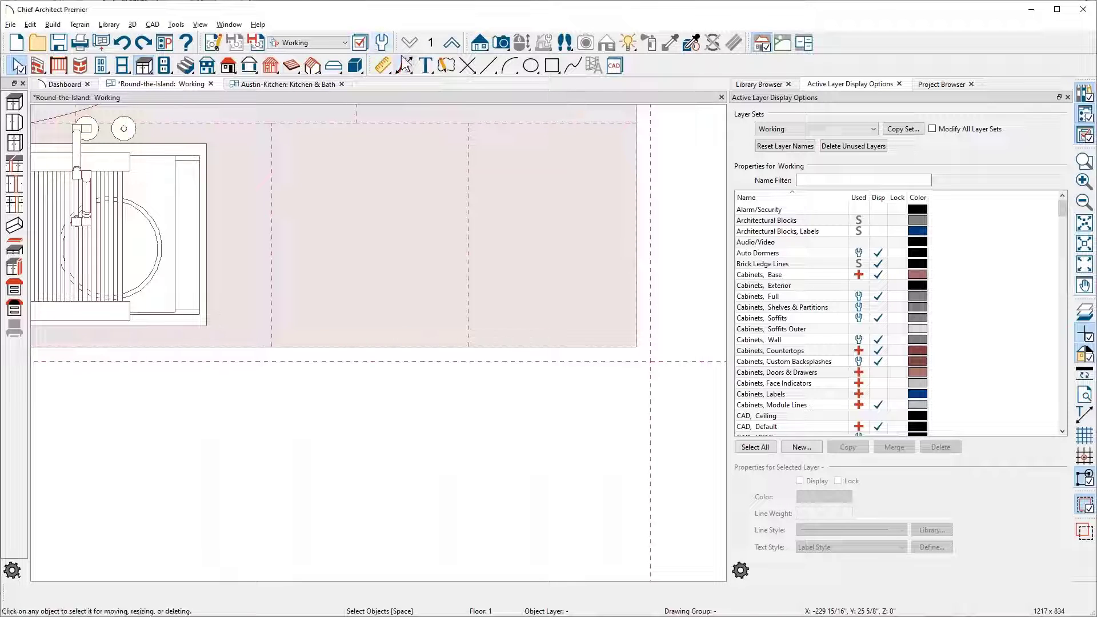
# - In the Edit Behaviors preferences, set the edit type to Concentric with a jump of 1.5"
pyautogui.click(164, 43)
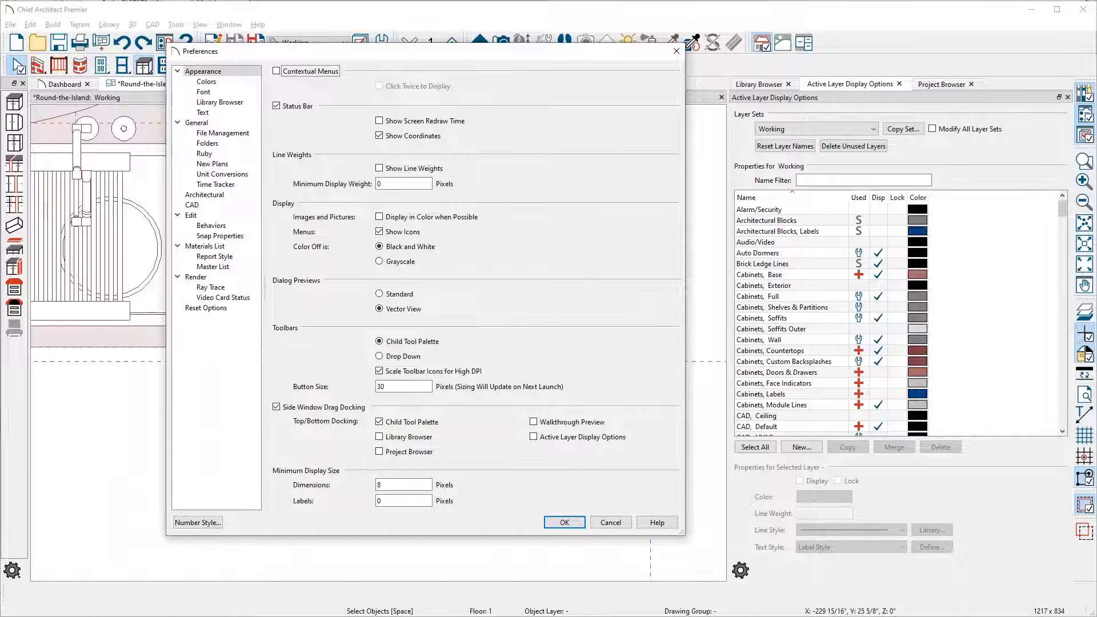
pyautogui.click(220, 215)
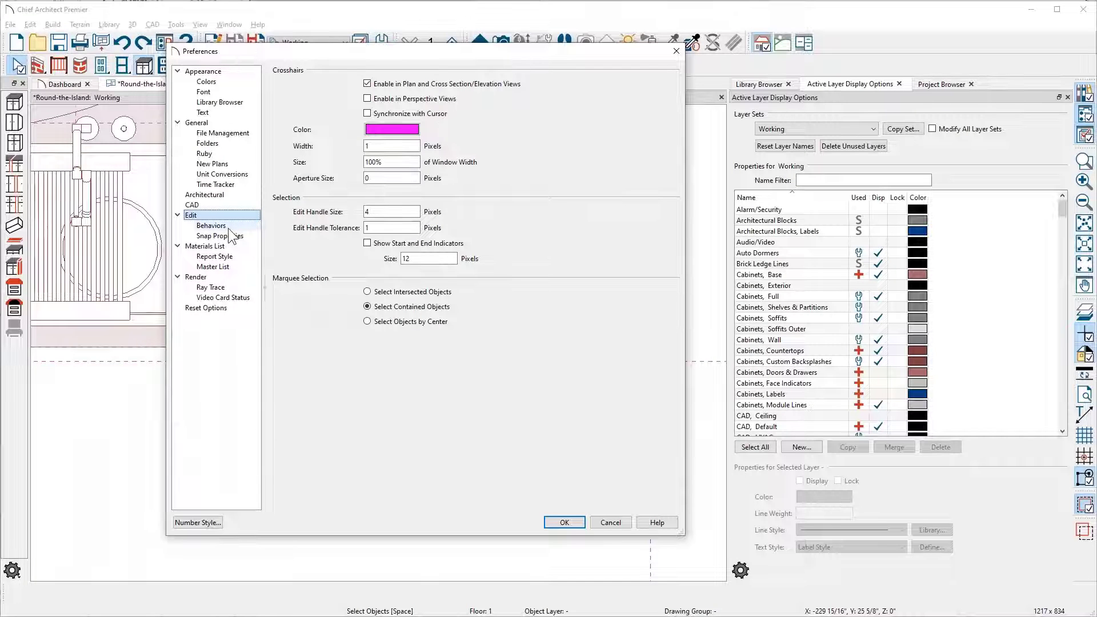
pyautogui.click(229, 236)
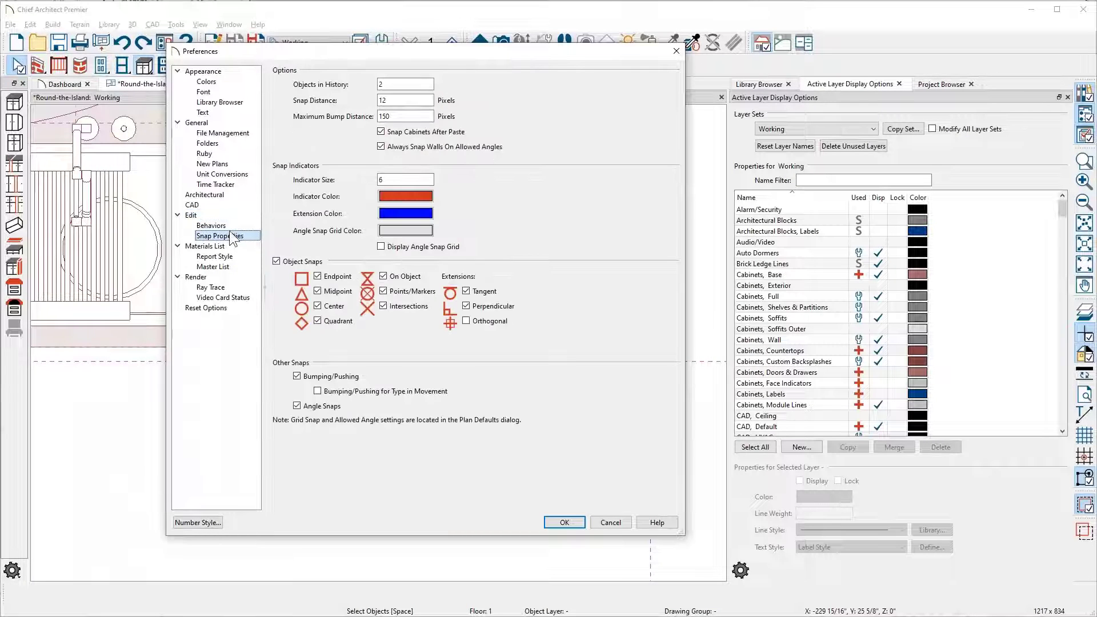
pyautogui.click(229, 223)
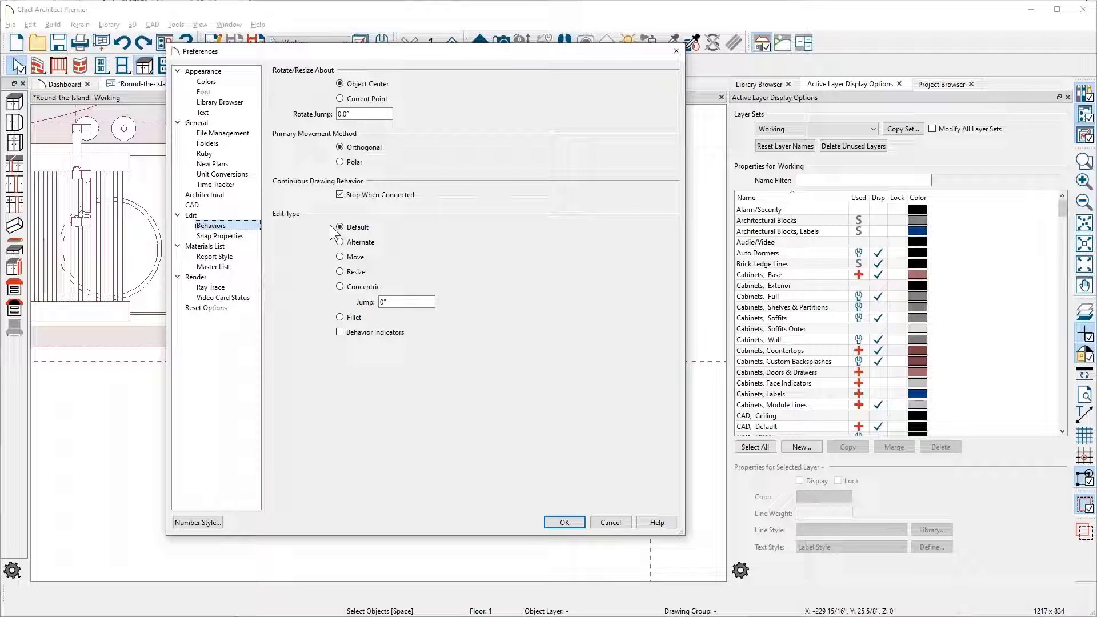
pyautogui.click(340, 286)
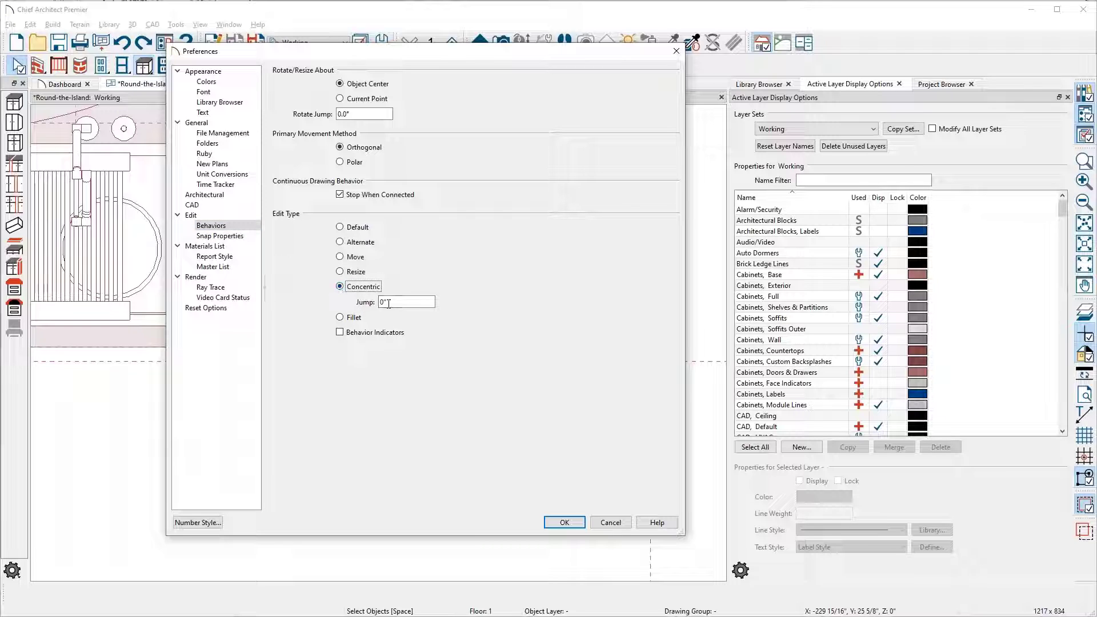
pyautogui.press('Tab')
pyautogui.write('1.5')
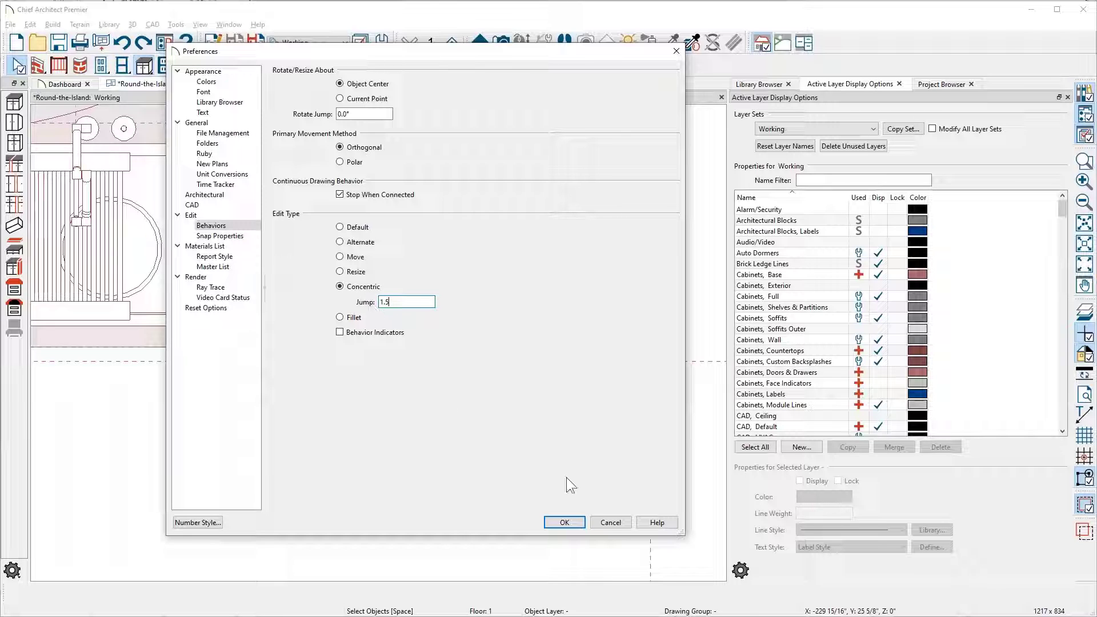
pyautogui.click(564, 522)
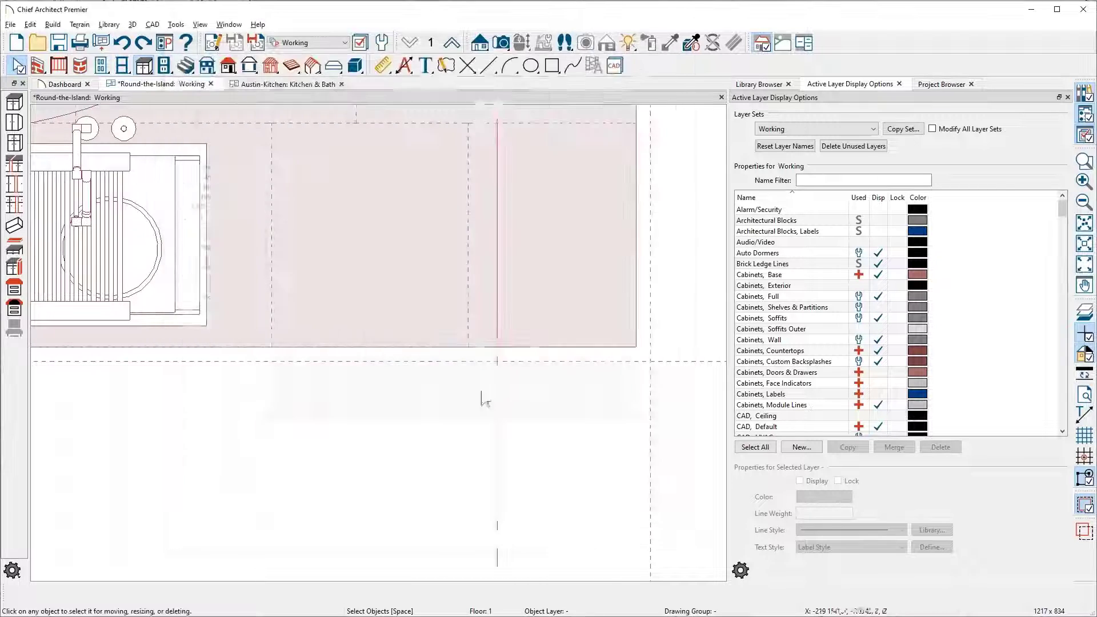
# - Enlarge the custom countertop by one concentric 1 1/2" jump from its front right corner
pyautogui.click(628, 348)
pyautogui.moveTo(636, 348); pyautogui.dragTo(656, 411)
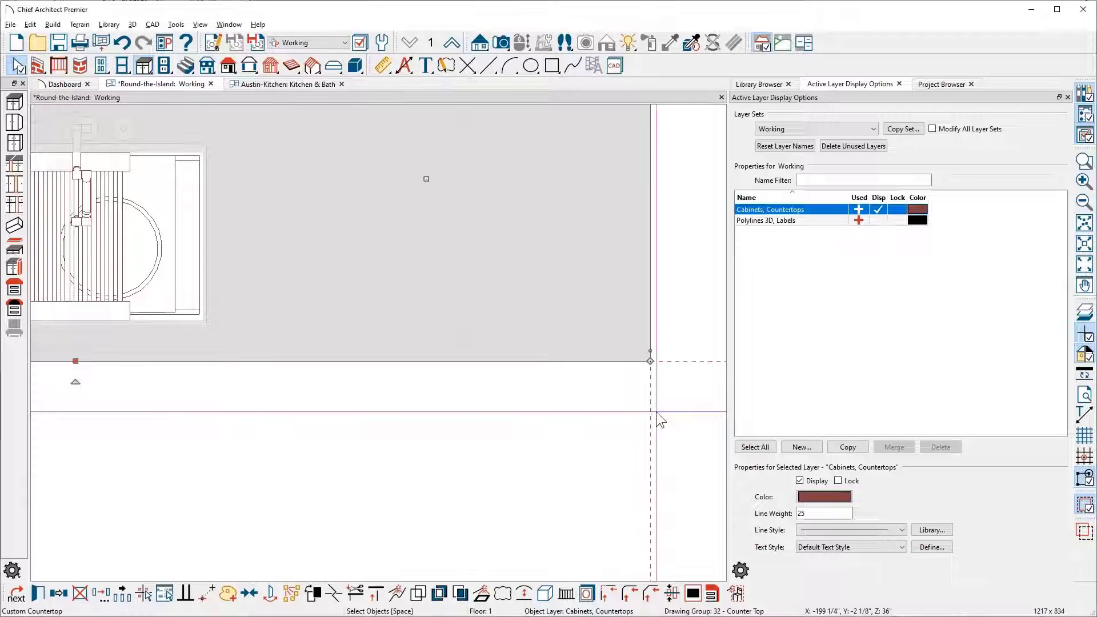
# - Restore the edit type to Default in the Edit Behaviors preferences and show the whole island in plan
pyautogui.hotkey('ctrl', ',')
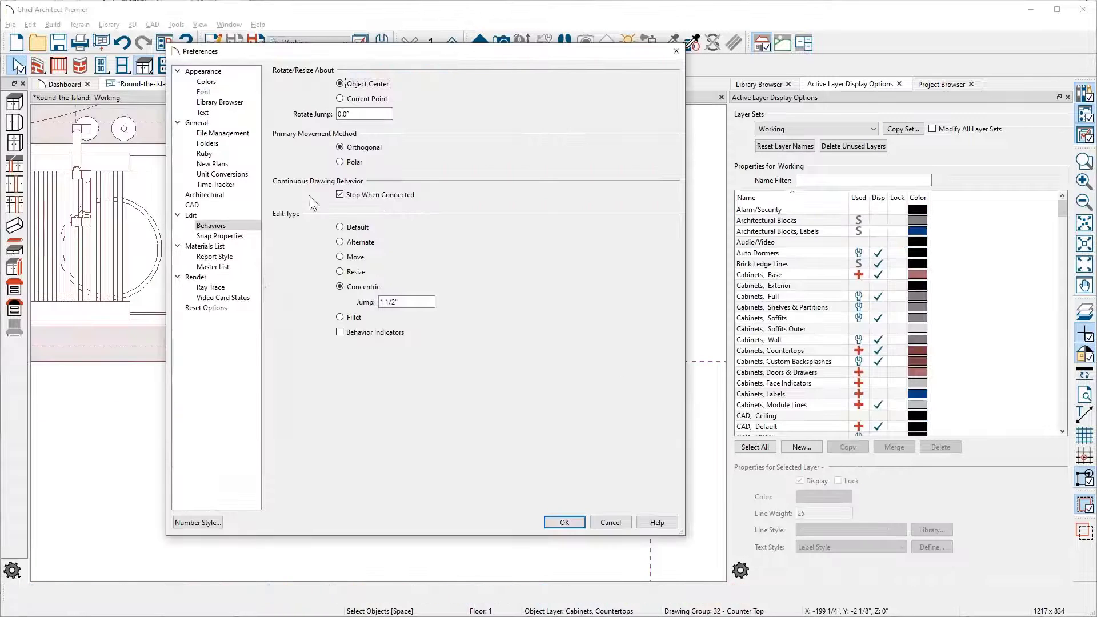
pyautogui.click(354, 227)
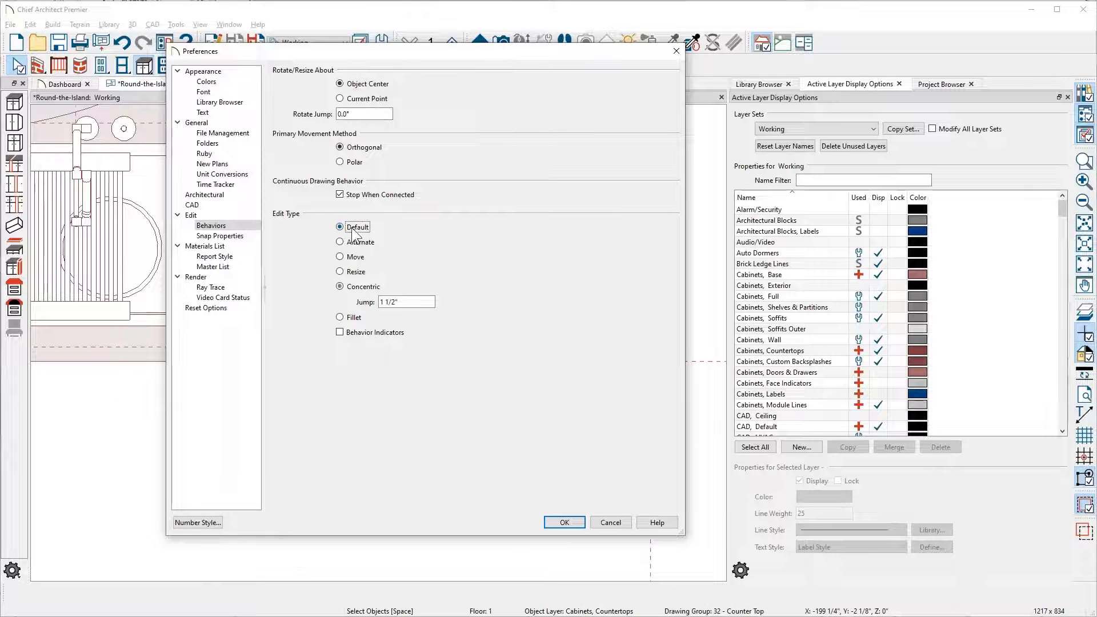
pyautogui.click(582, 523)
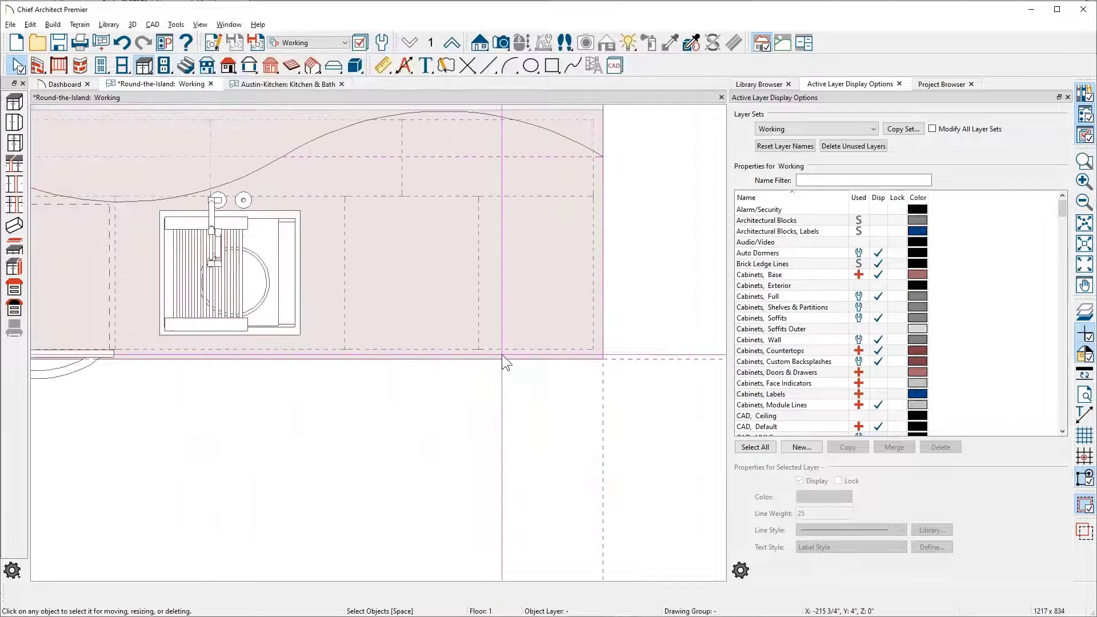
pyautogui.scroll(-5, 501, 354)
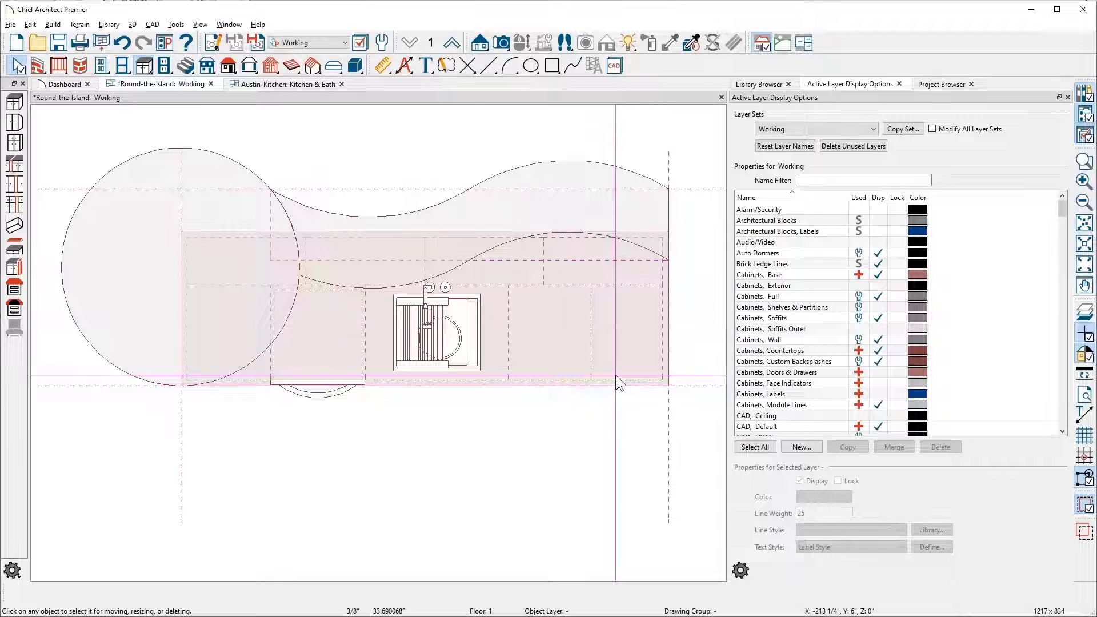
# - Switch to the 0-Round-the-Island-Layout.jpg reference image, compare its countertops and waterfall end with the model, and return to the plan
pyautogui.press('space')
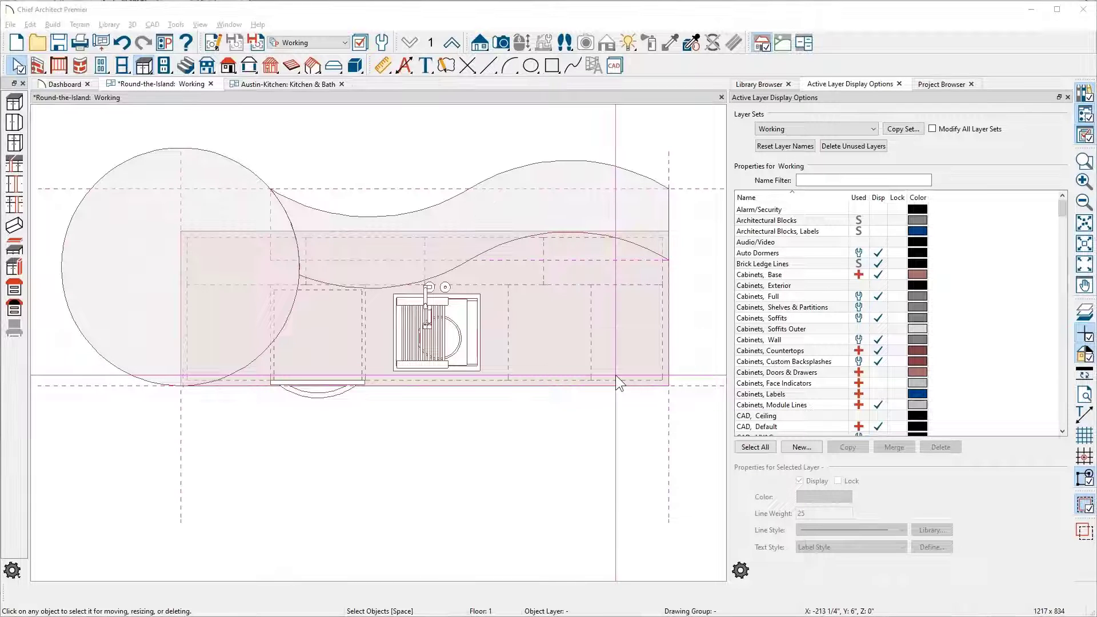
pyautogui.hotkey('alt', 'Tab')
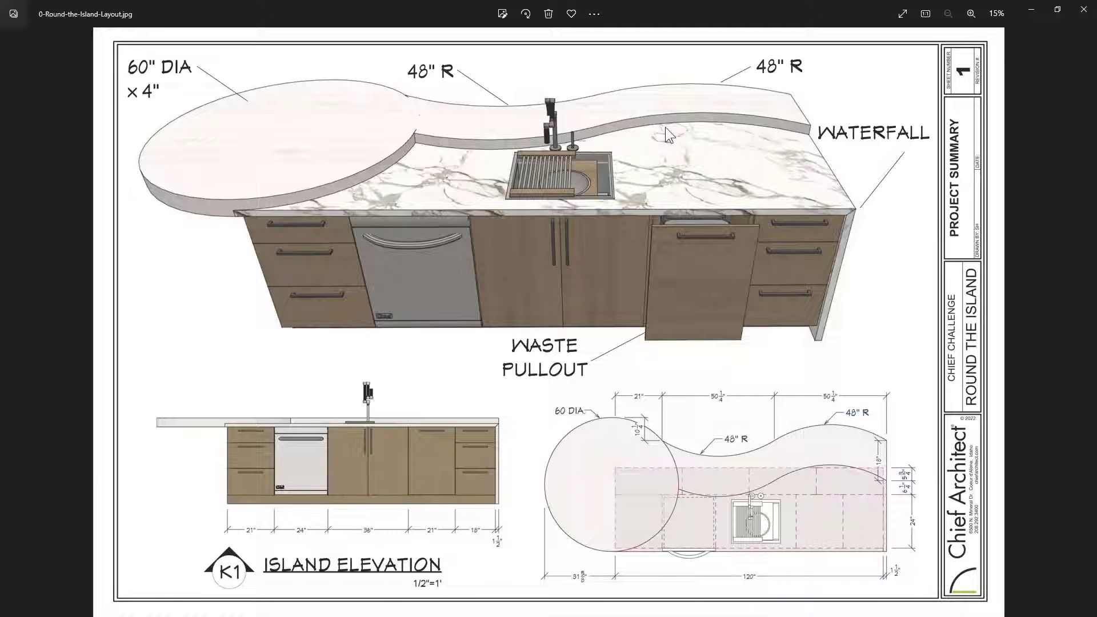
pyautogui.click(1031, 10)
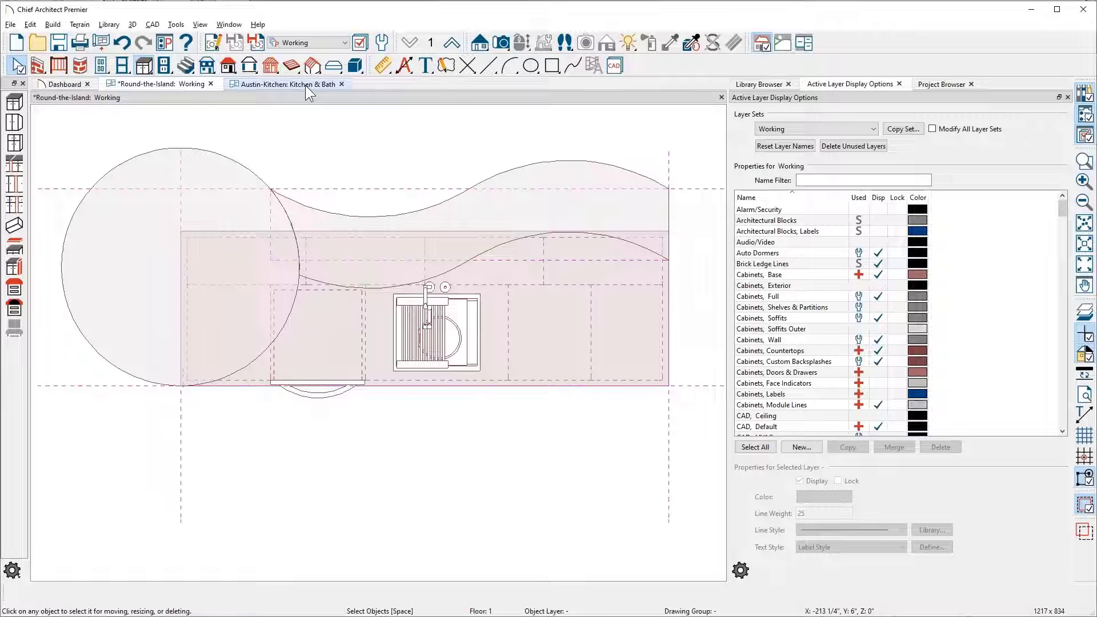
# - Create a Perspective Full Overview of the island and orbit it to see the countertops from above the sink side
pyautogui.click(501, 42)
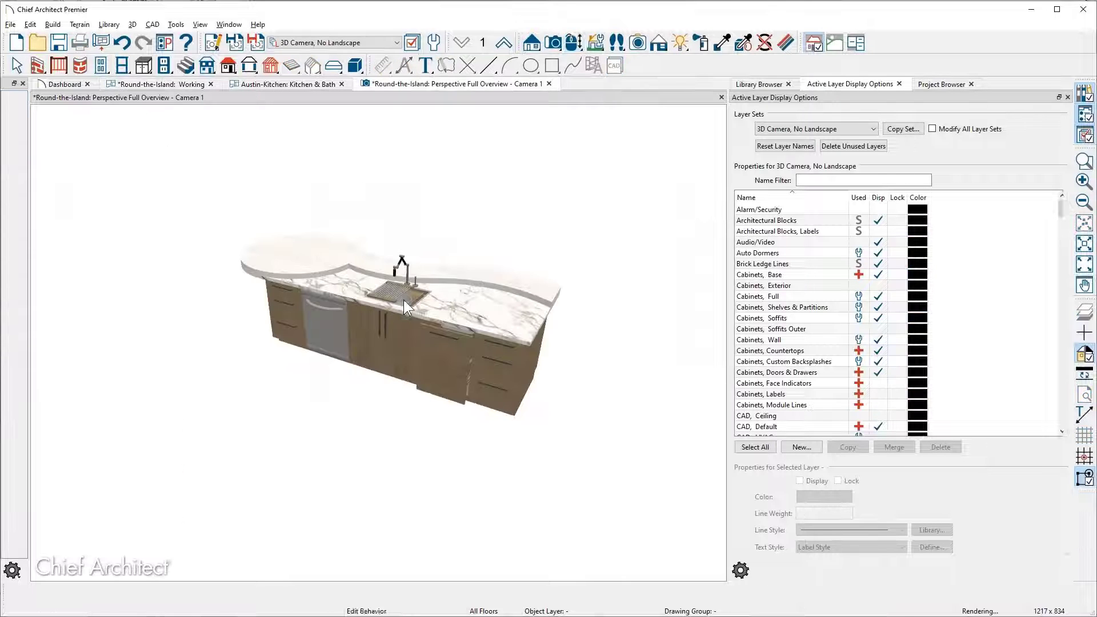
pyautogui.moveTo(408, 317); pyautogui.dragTo(470, 362)
pyautogui.scroll(2, 476, 338)
pyautogui.scroll(-1, 476, 338)
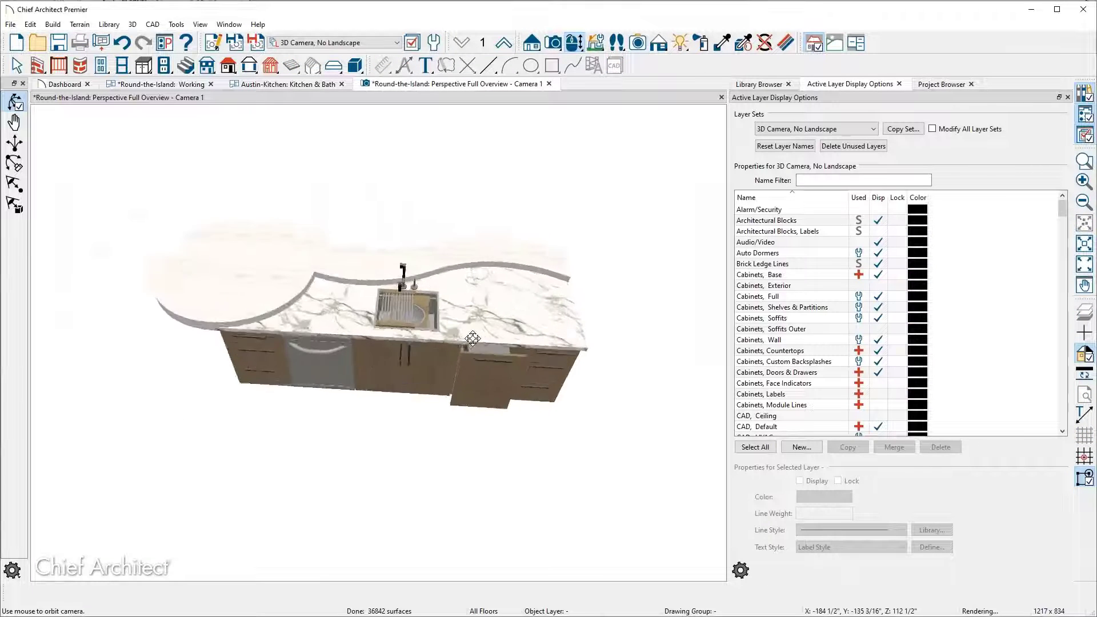
pyautogui.moveTo(484, 370); pyautogui.dragTo(512, 451, button='middle')
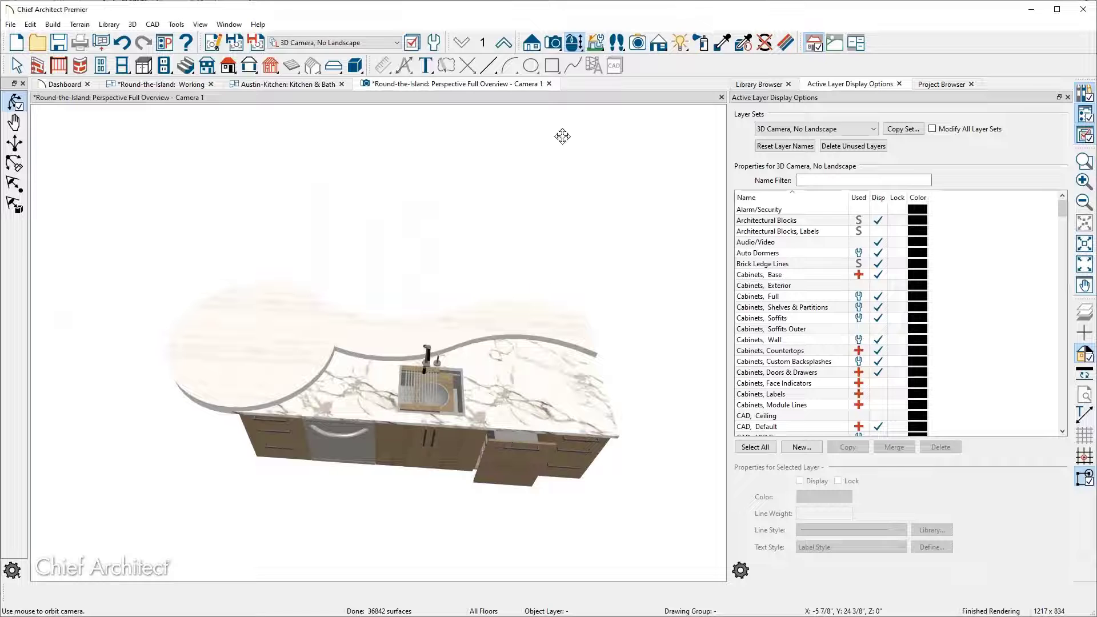
# - Enable Line Drawing on Top for the Standard technique in the Rendering Technique Options
pyautogui.click(659, 42)
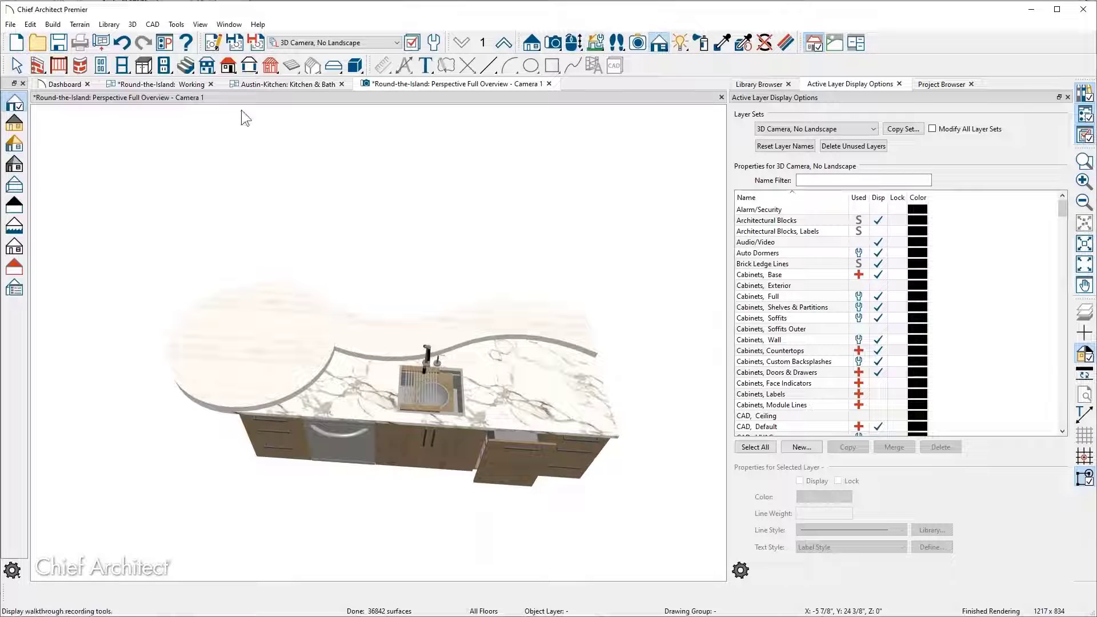
pyautogui.click(15, 290)
pyautogui.click(334, 212)
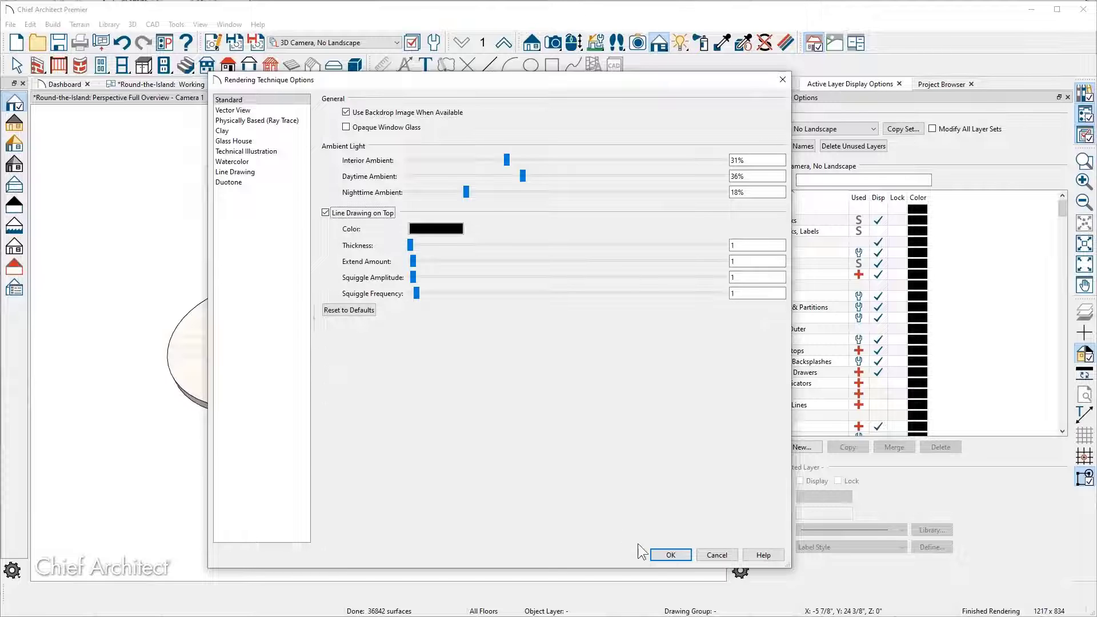
pyautogui.click(658, 555)
pyautogui.moveTo(484, 496); pyautogui.dragTo(496, 495)
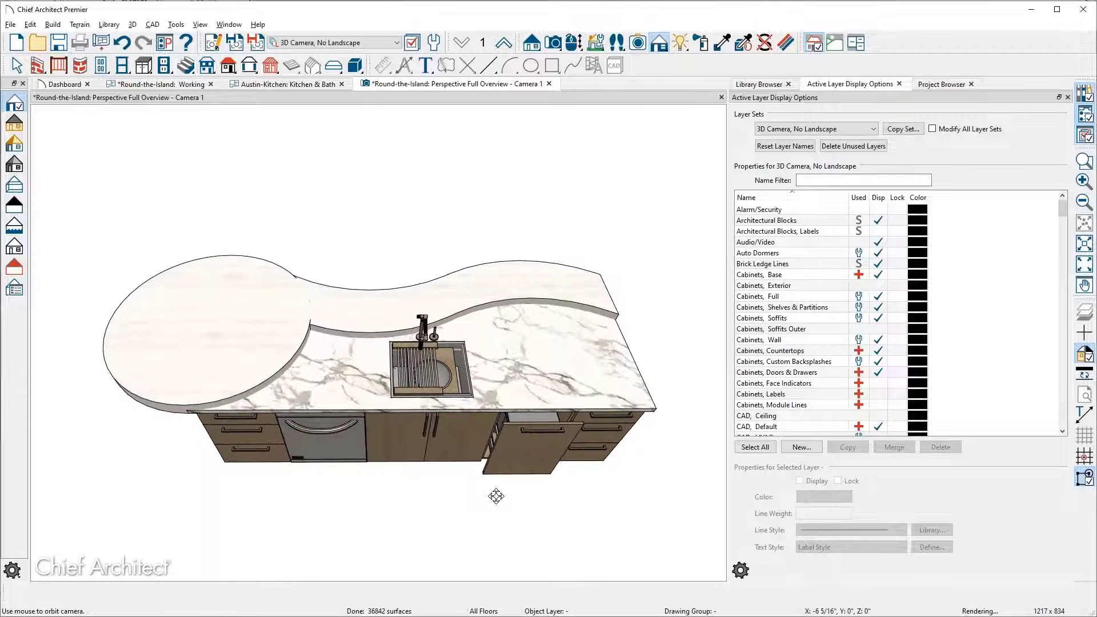
# - Copy the circle and wave countertops together to a position 60" behind the island, with an X offset of 0"
pyautogui.press('space')
pyautogui.click(291, 321)
pyautogui.click(245, 335)
pyautogui.click(37, 597)
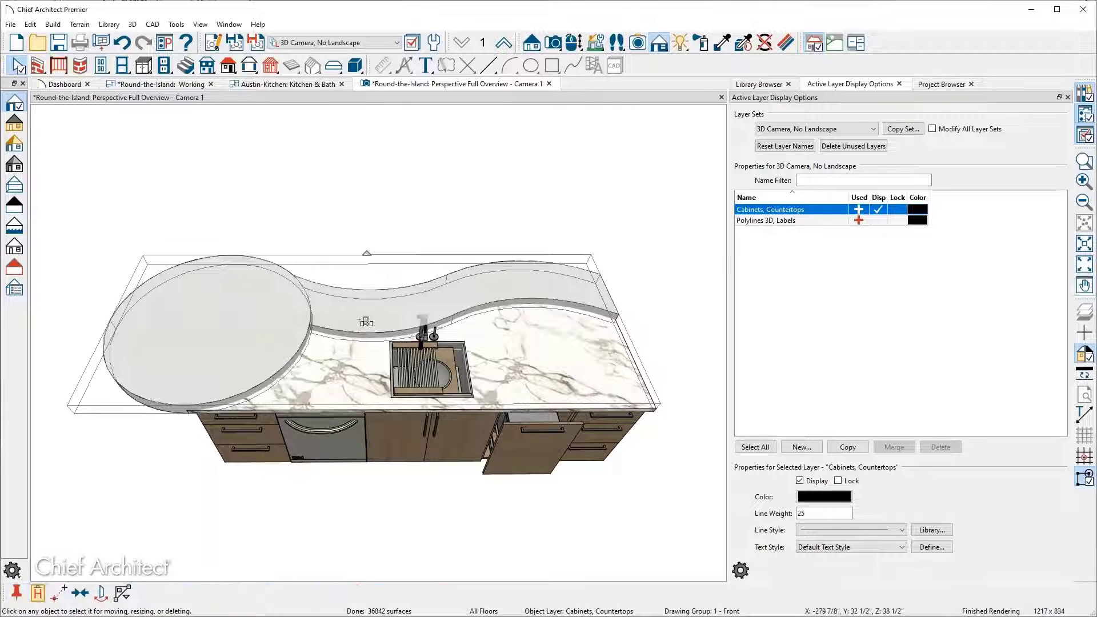
pyautogui.moveTo(366, 318); pyautogui.dragTo(374, 177)
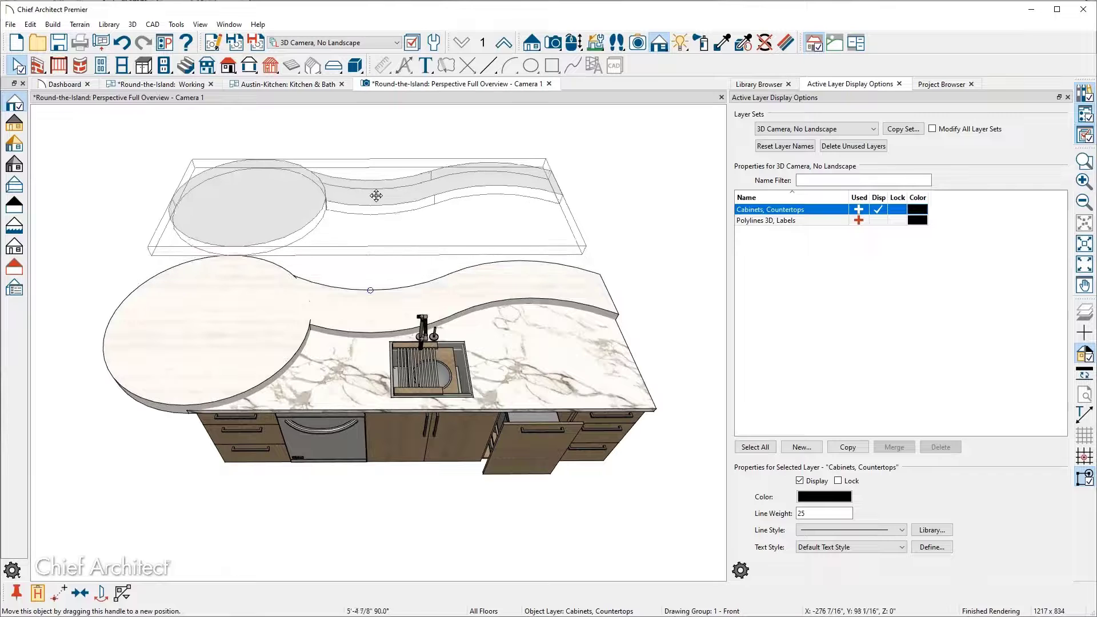
pyautogui.press('Tab')
pyautogui.moveTo(474, 351); pyautogui.dragTo(373, 361)
pyautogui.write('60')
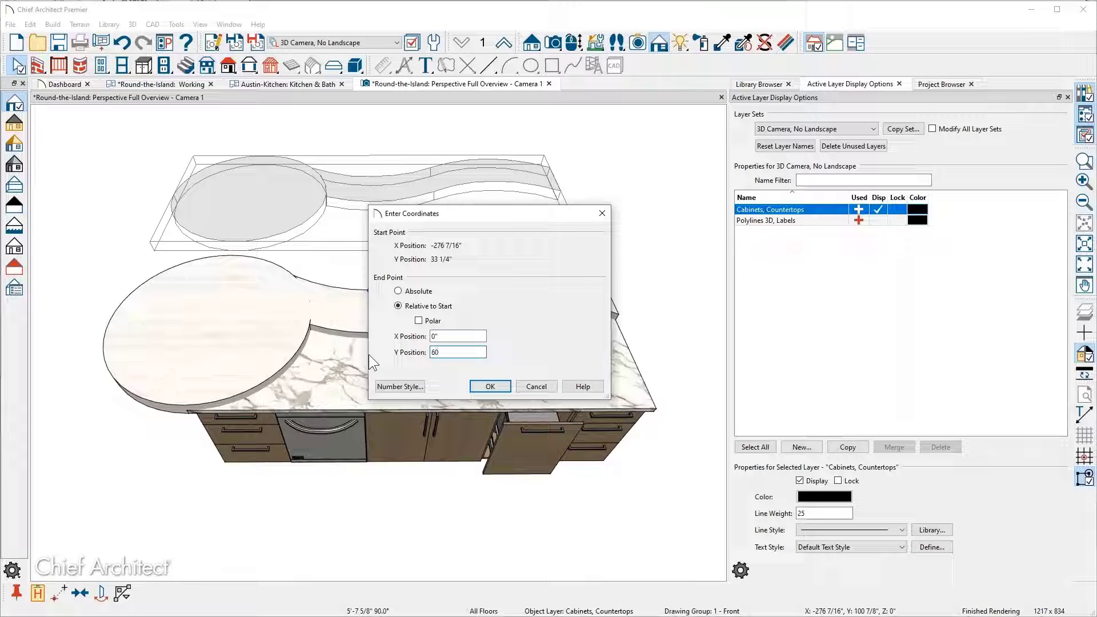
pyautogui.press('Return')
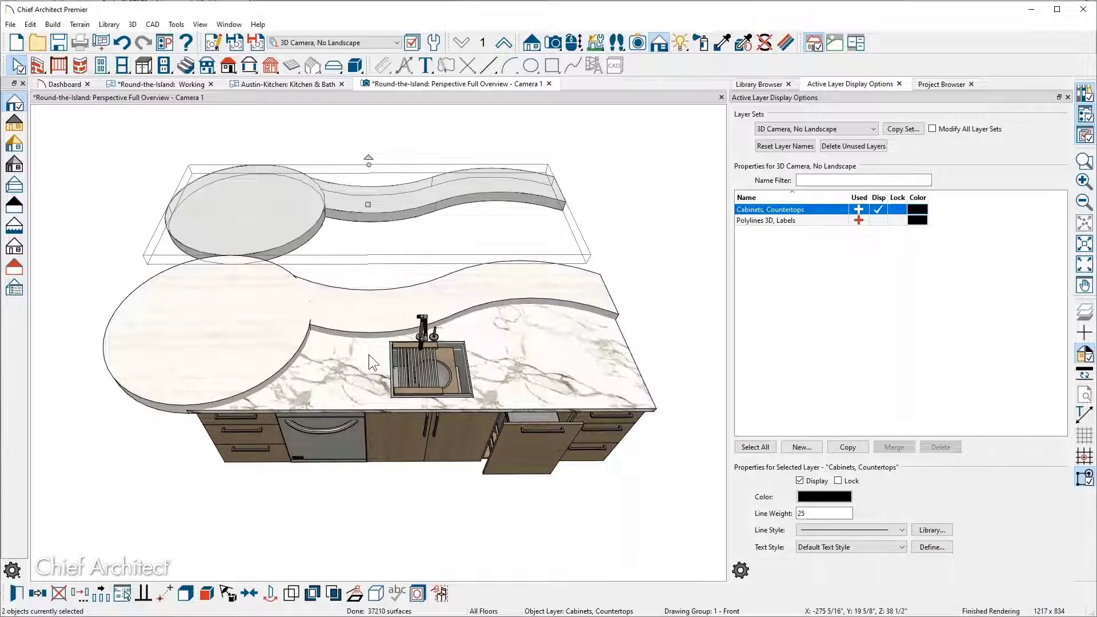
pyautogui.press('Escape')
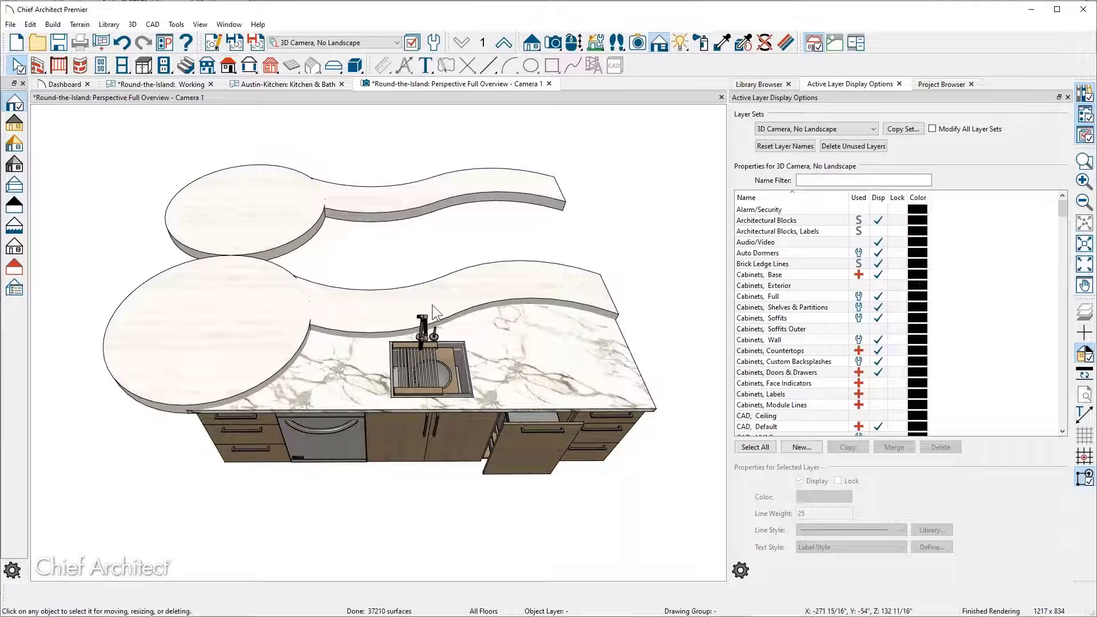
# - Subtract the original wave and circle countertops from the rectangular custom countertop without retaining the original objects
pyautogui.click(527, 335)
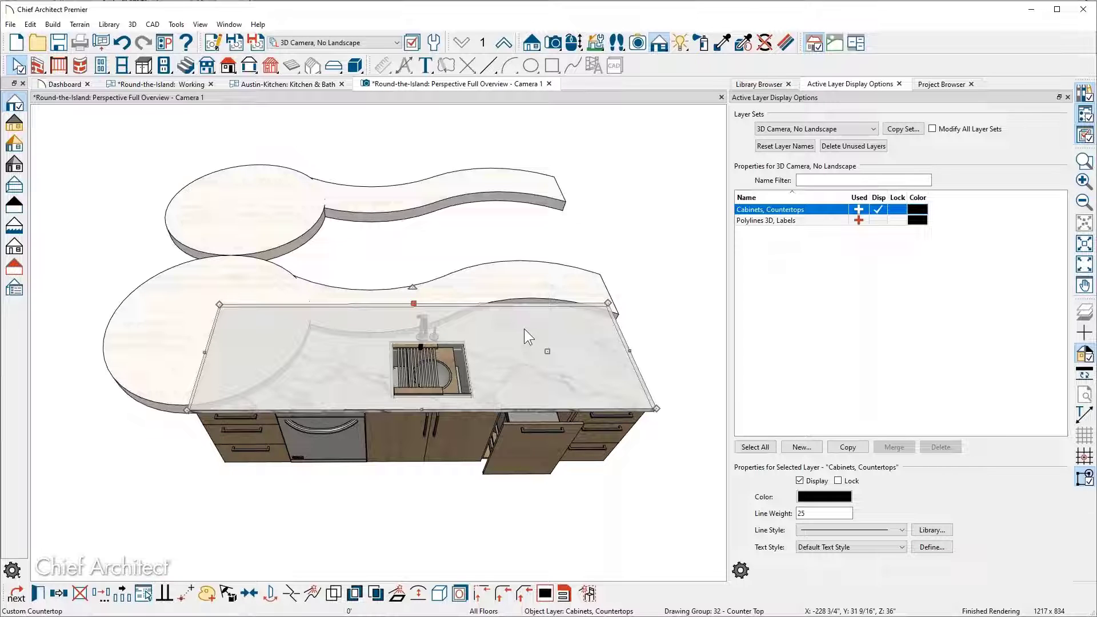
pyautogui.click(382, 591)
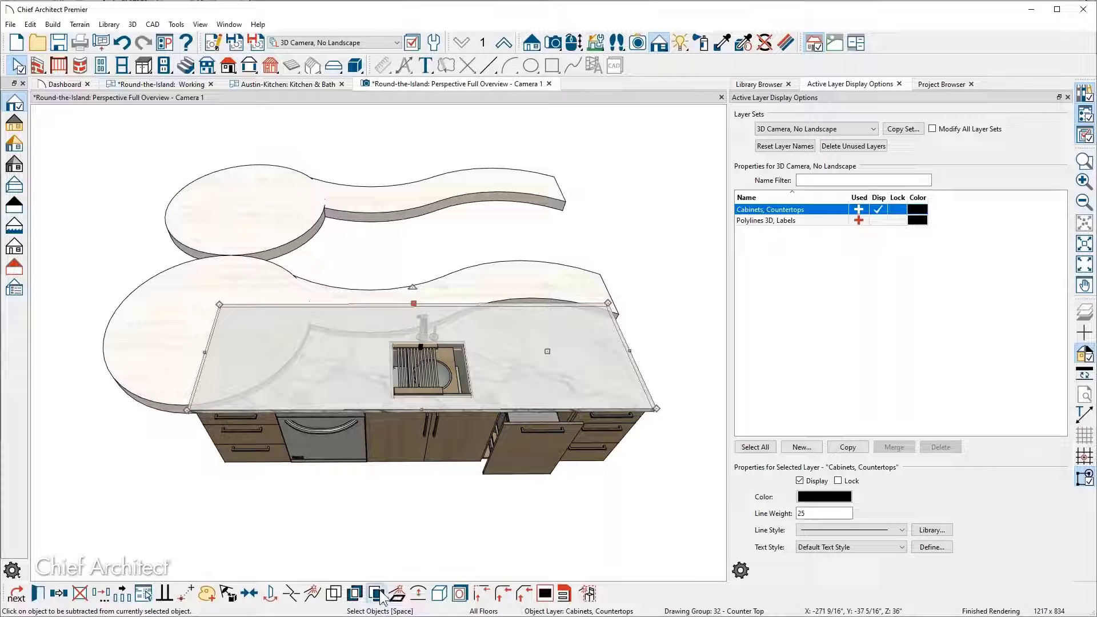
pyautogui.click(467, 282)
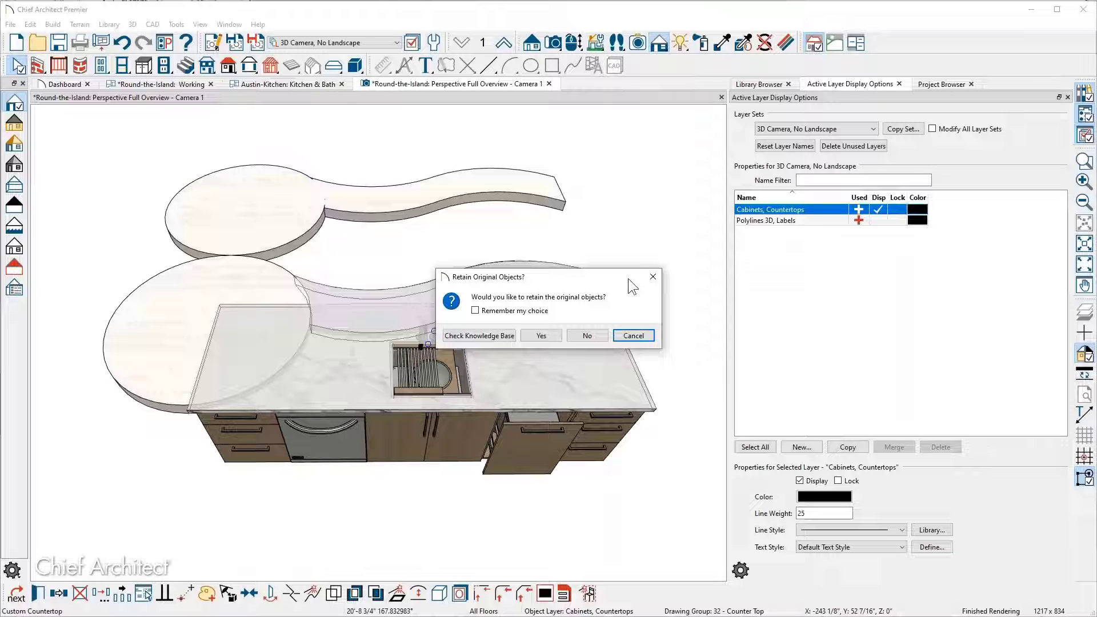
pyautogui.click(589, 336)
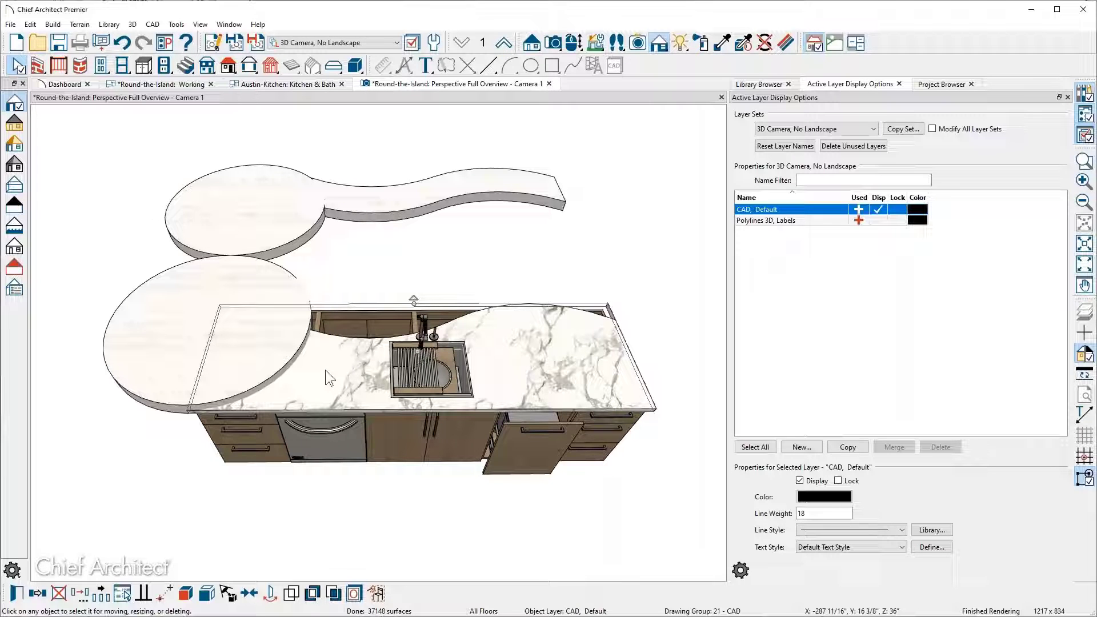
pyautogui.click(174, 329)
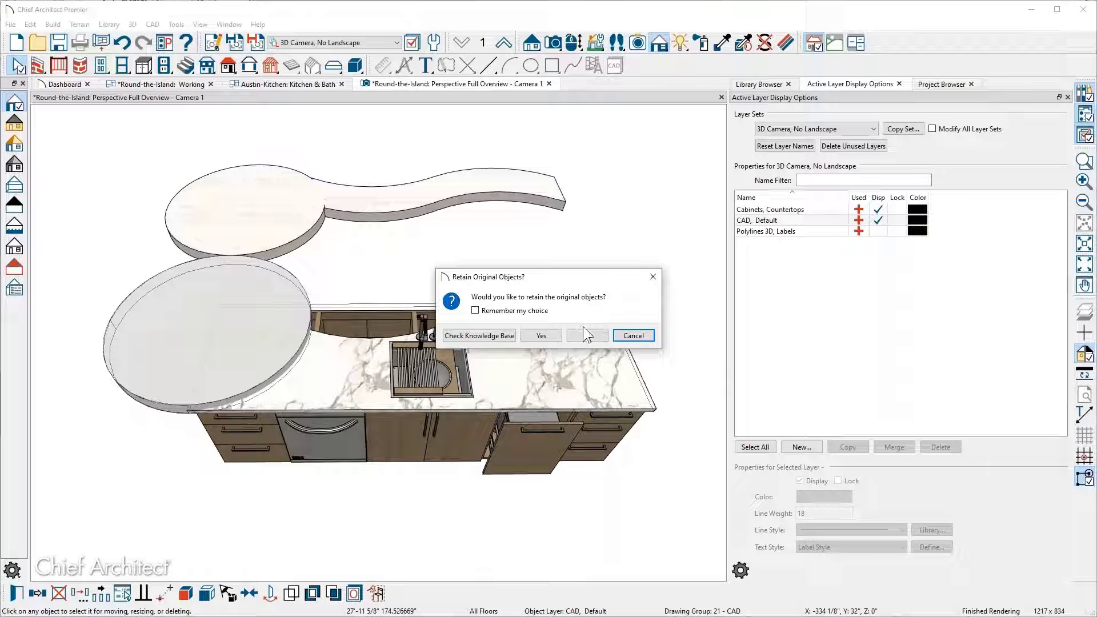
pyautogui.click(586, 336)
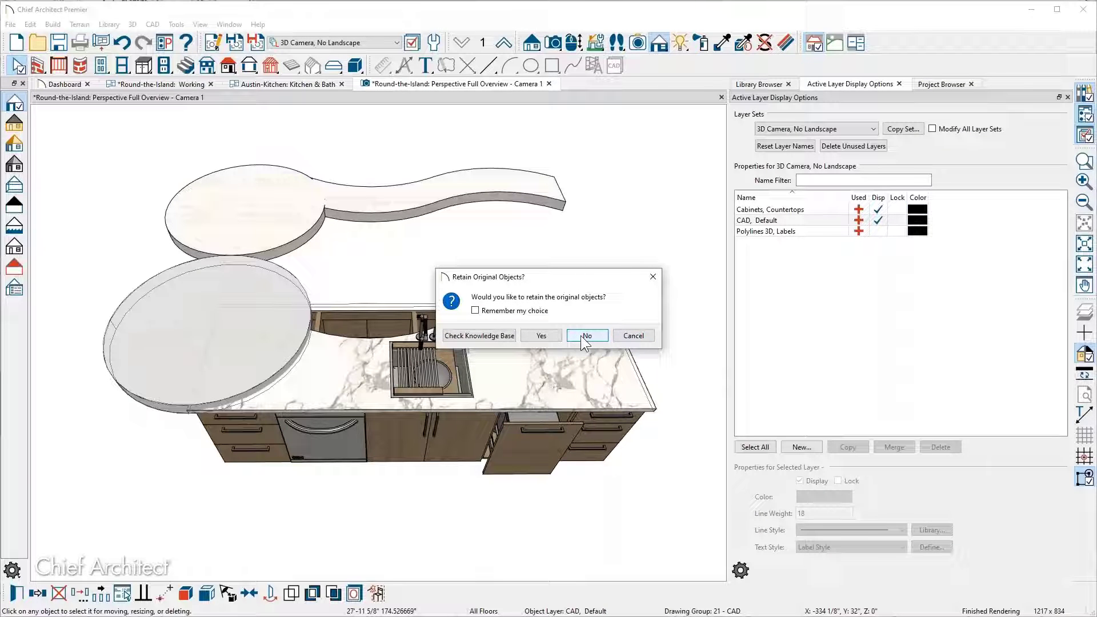
# - Move the copied circle and wave countertops back onto the island with a relative Y offset of -60"
pyautogui.click(391, 197)
pyautogui.moveTo(368, 204); pyautogui.dragTo(367, 246)
pyautogui.press('Tab')
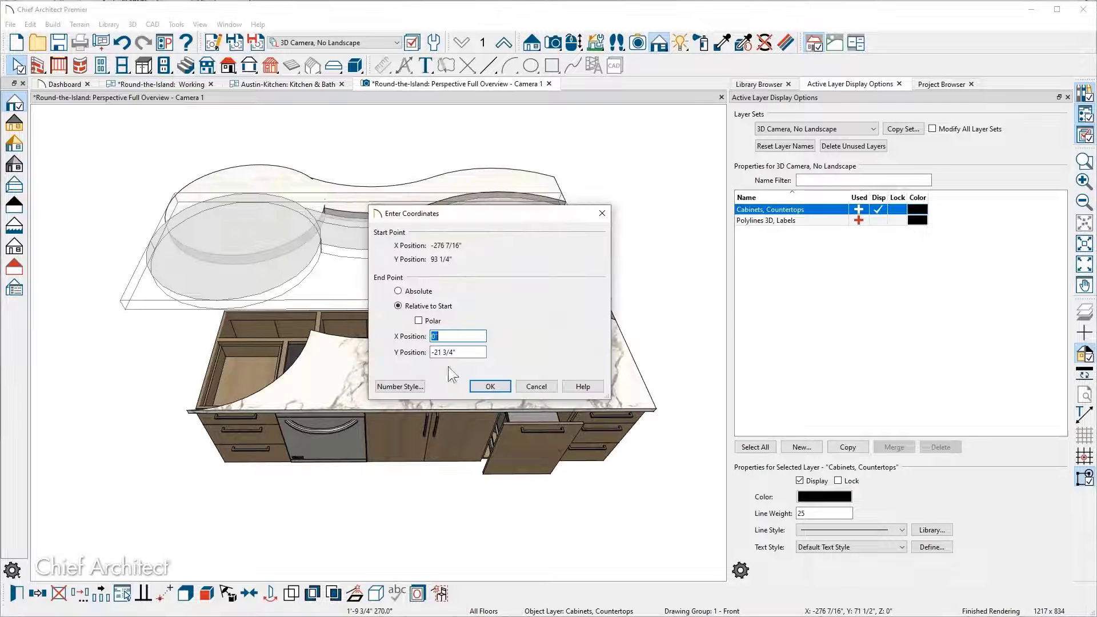
pyautogui.moveTo(459, 353); pyautogui.dragTo(434, 354)
pyautogui.write('60')
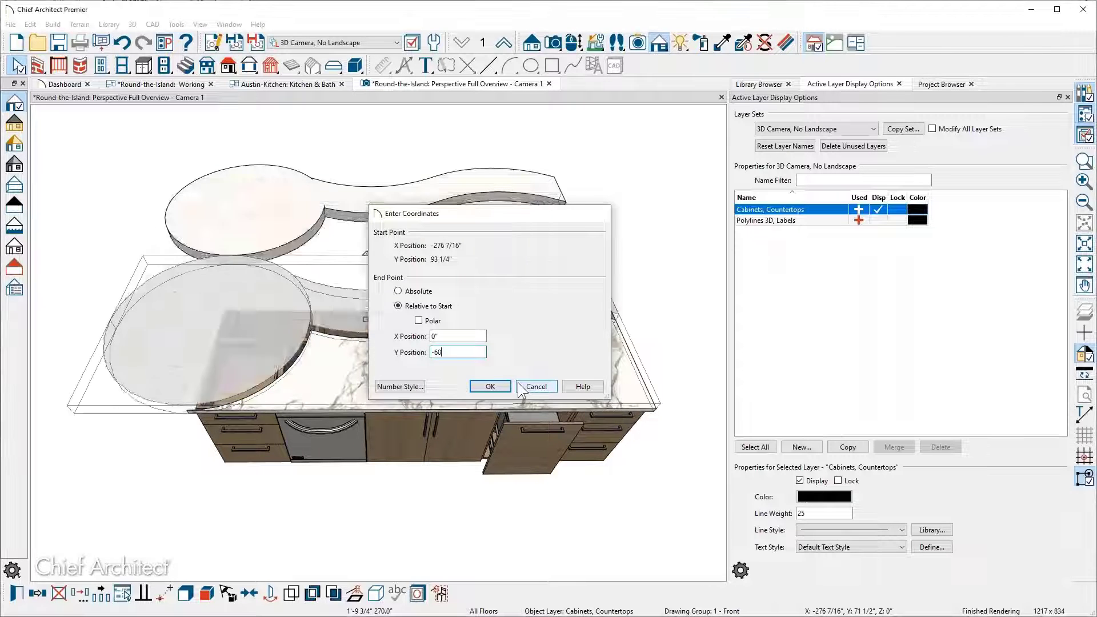
pyautogui.press('Return')
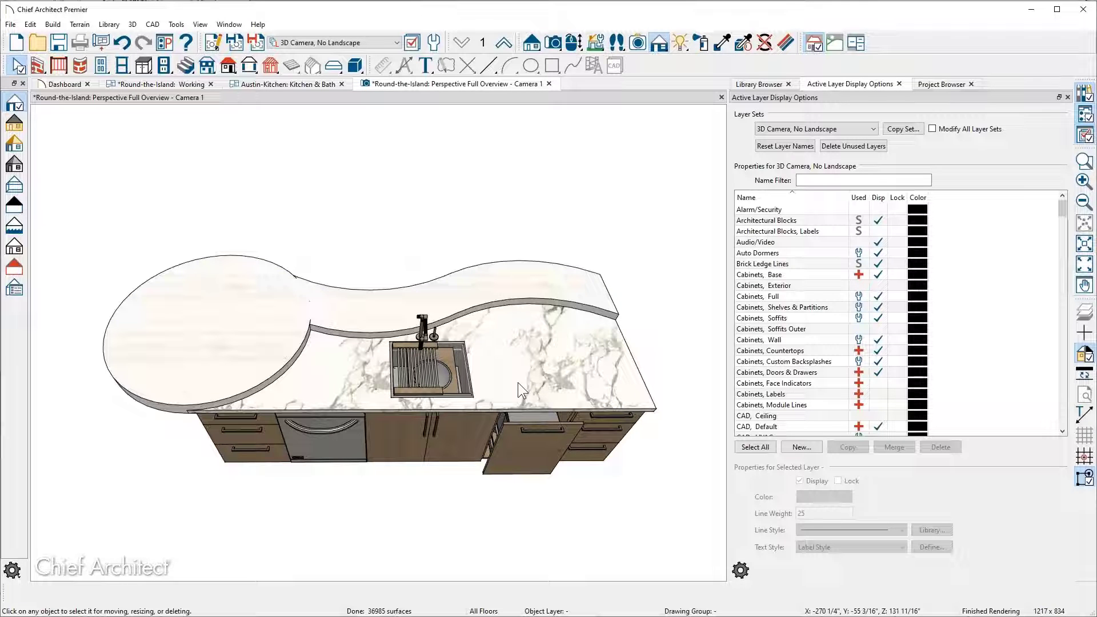
# - Select the trimmed marble countertop to review its union and subtract options, and inspect the island from the front
pyautogui.click(557, 350)
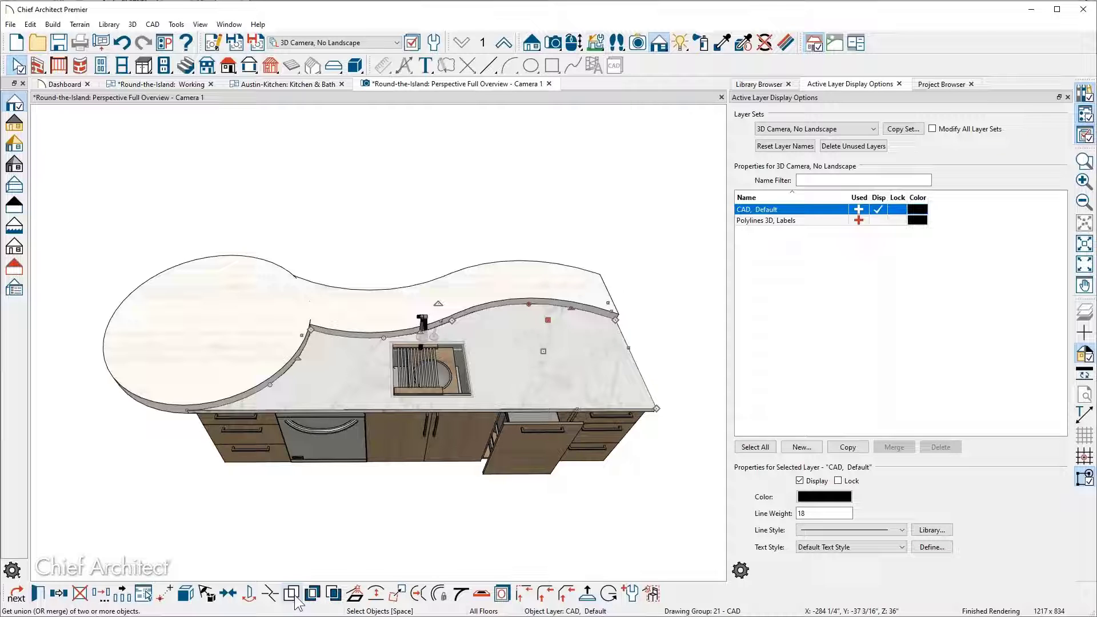
pyautogui.click(294, 596)
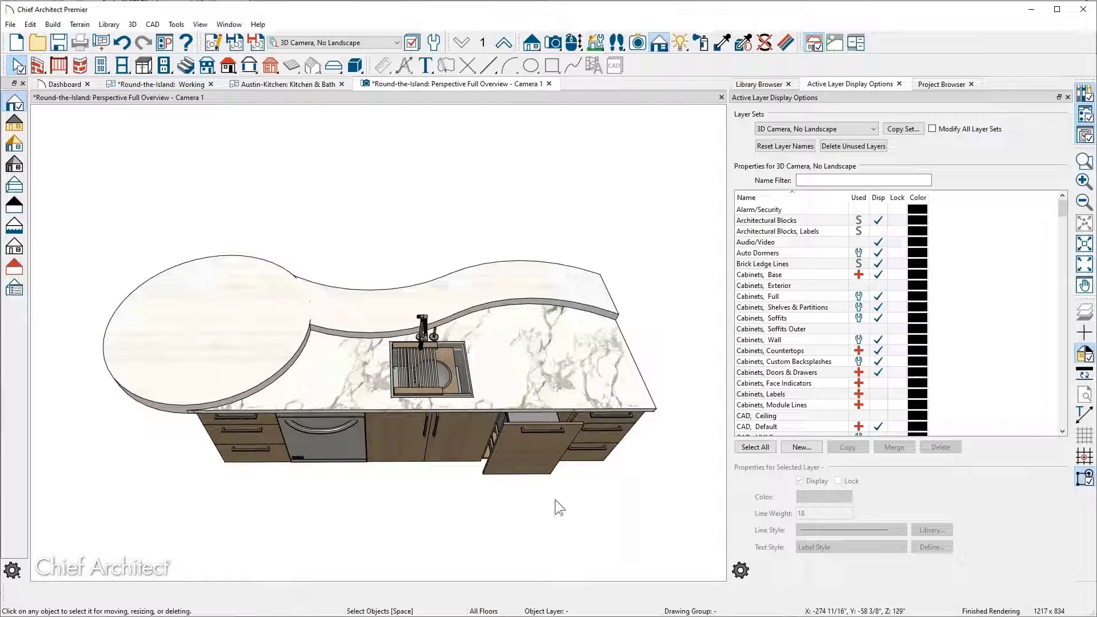
pyautogui.moveTo(549, 516); pyautogui.dragTo(550, 471)
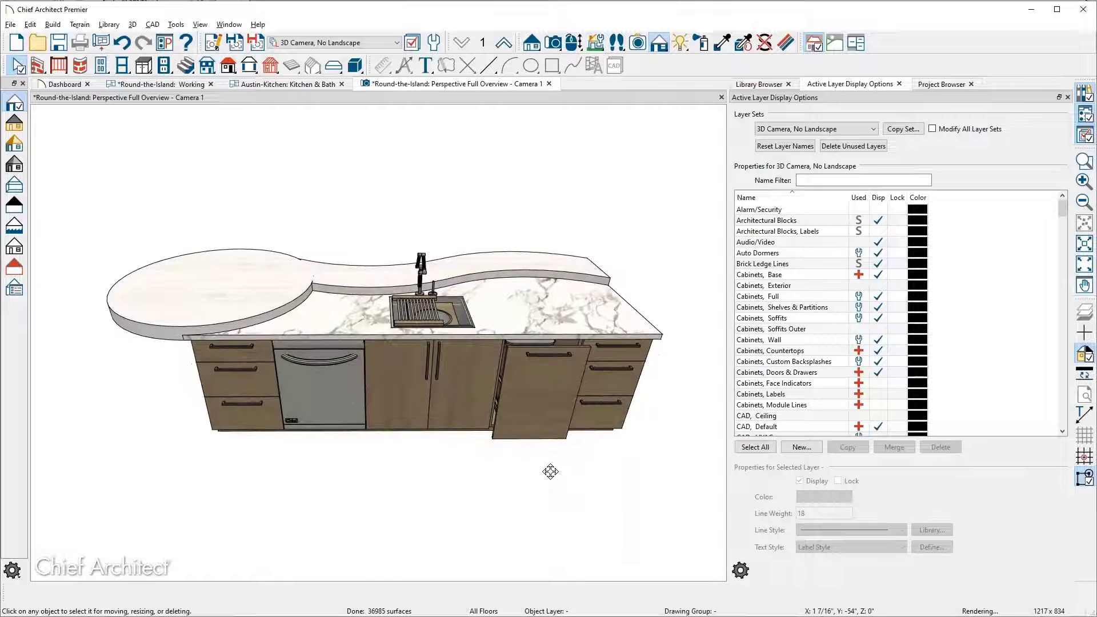
pyautogui.scroll(3, 516, 370)
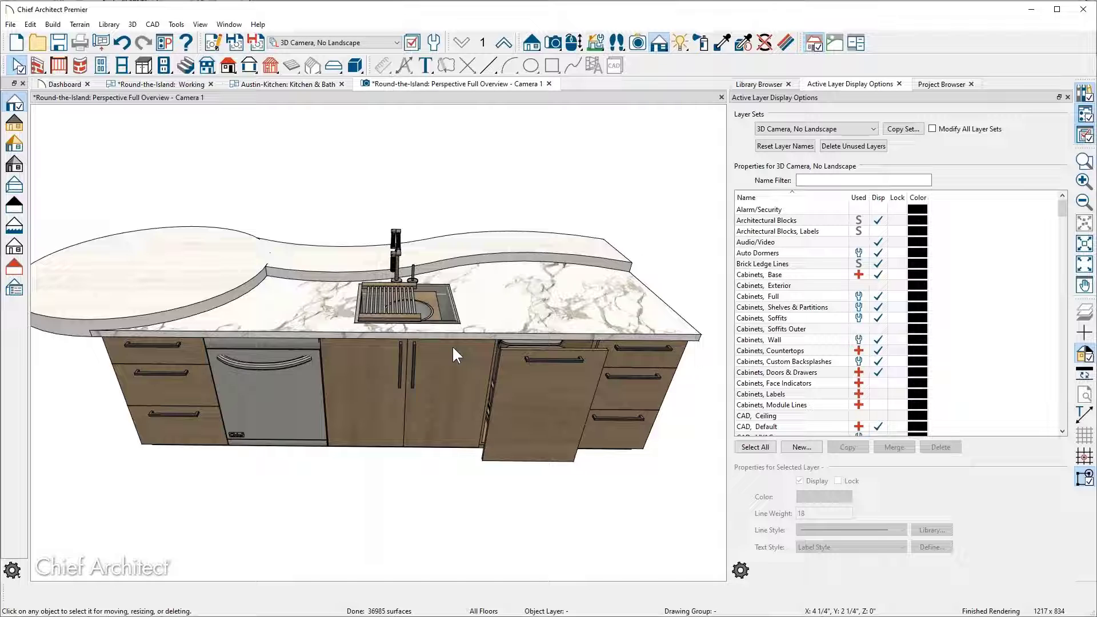
pyautogui.scroll(-3, 487, 374)
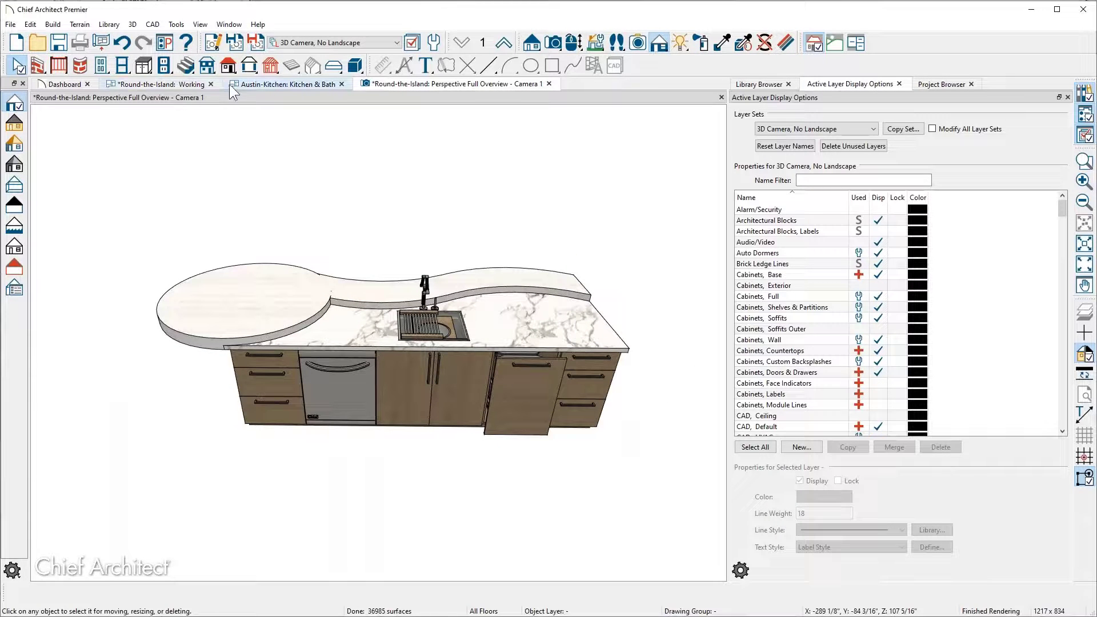
# - In the plan view, place a base cabinet to the right of the island and widen its right side by 1'-3"
pyautogui.click(160, 84)
pyautogui.moveTo(328, 342); pyautogui.dragTo(18, 340)
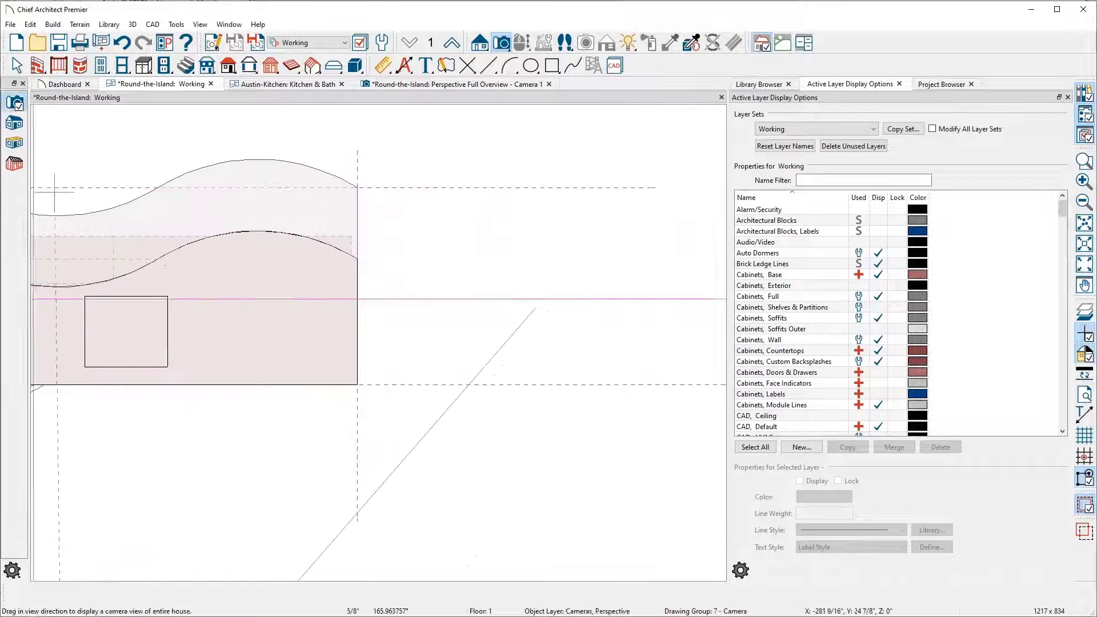
pyautogui.click(143, 65)
pyautogui.click(509, 331)
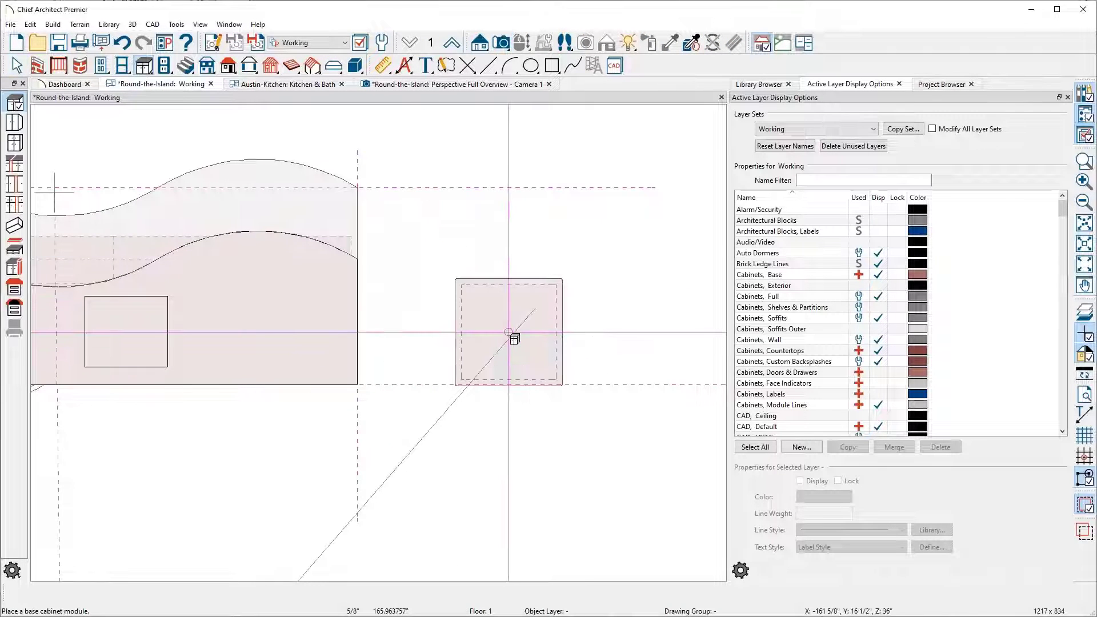
pyautogui.click(508, 332)
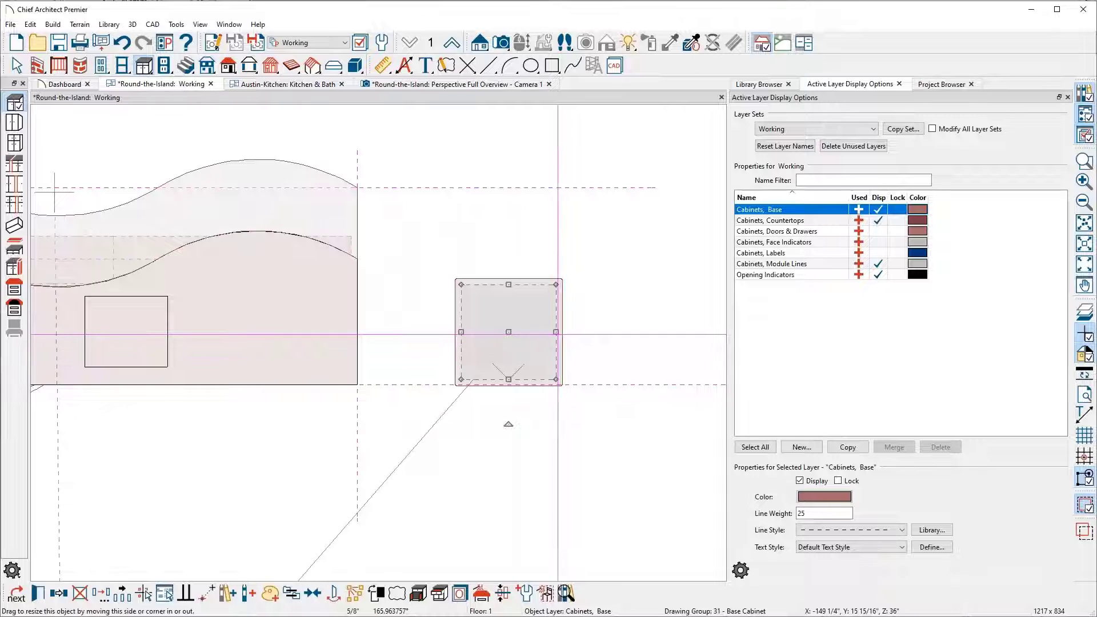
pyautogui.moveTo(556, 332); pyautogui.dragTo(616, 334)
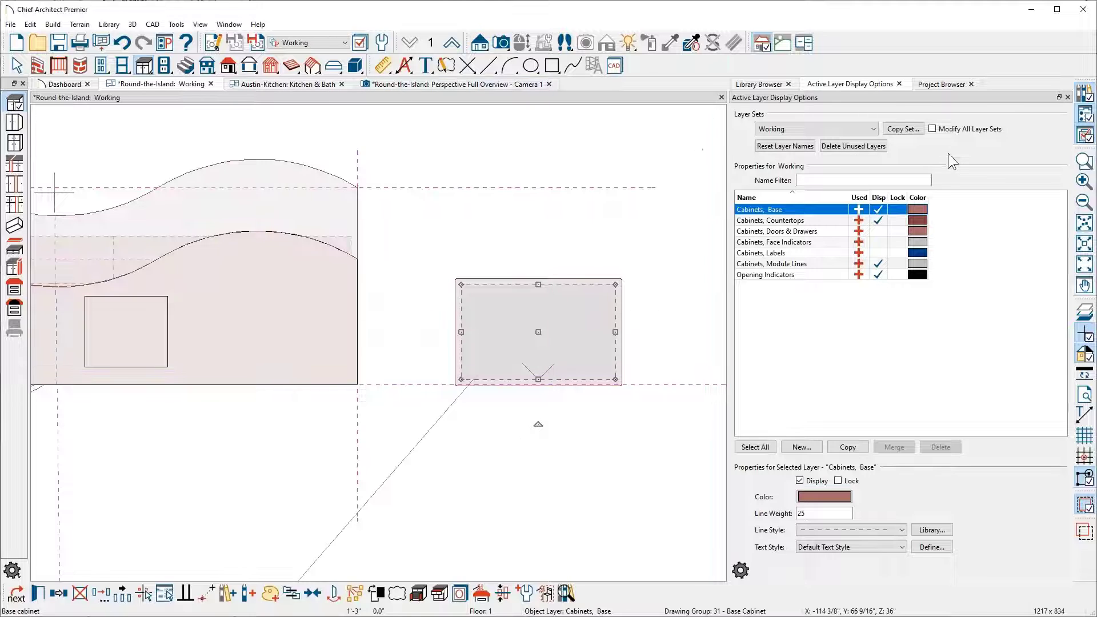
# - Place the IWS-2 - Ideal WashStations sink from the Round-the-Island folder of the User Catalog's Chief-Challenge library into the new base cabinet
pyautogui.click(772, 83)
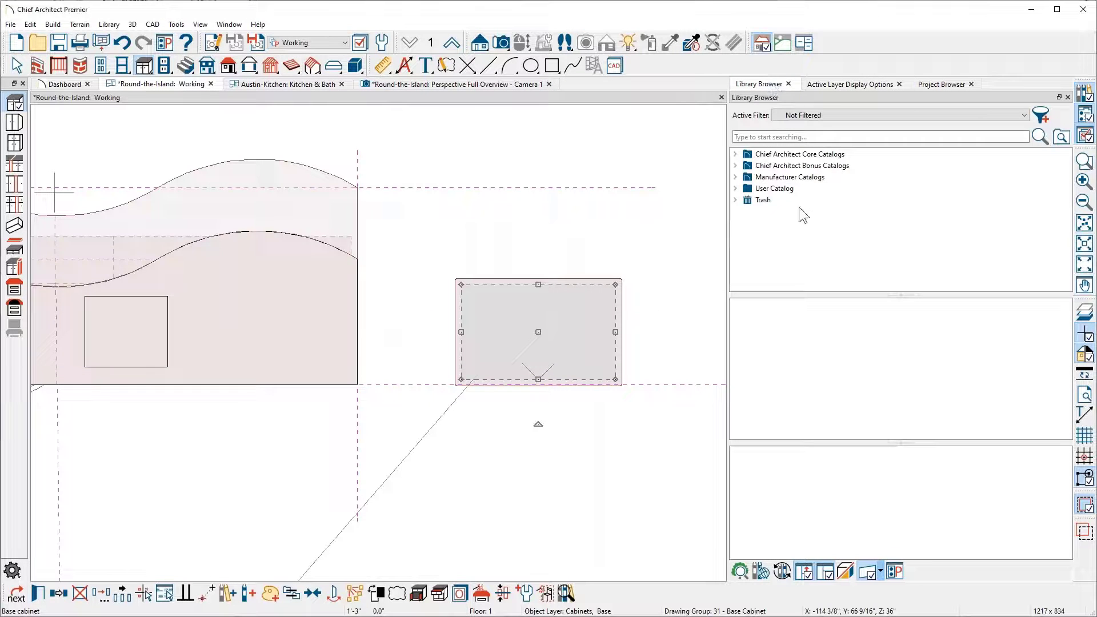
pyautogui.click(736, 188)
pyautogui.click(769, 200)
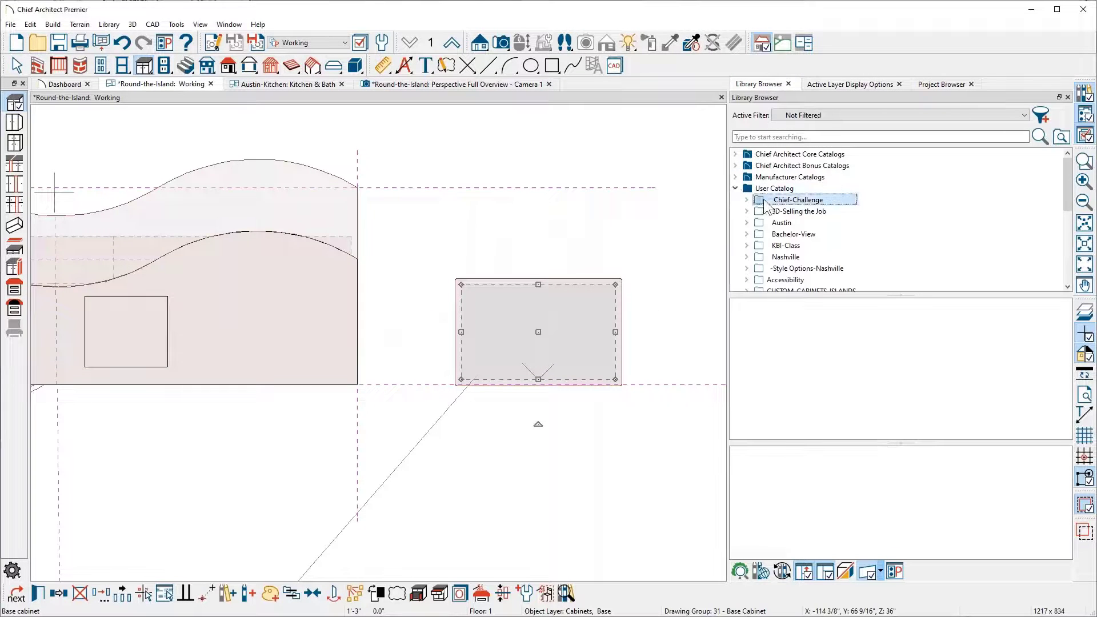
pyautogui.doubleClick(902, 399)
pyautogui.click(902, 394)
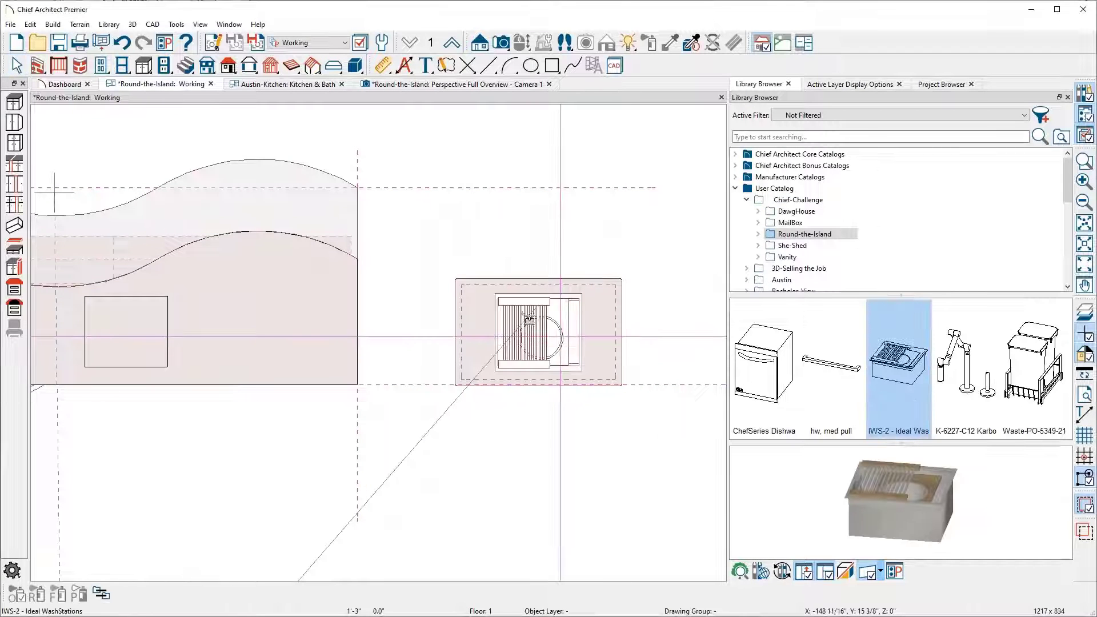
# - In the camera overview, compare the new sink cabinet with the island's sink and select the island's sink base cabinet
pyautogui.moveTo(353, 347); pyautogui.dragTo(420, 337, button='middle')
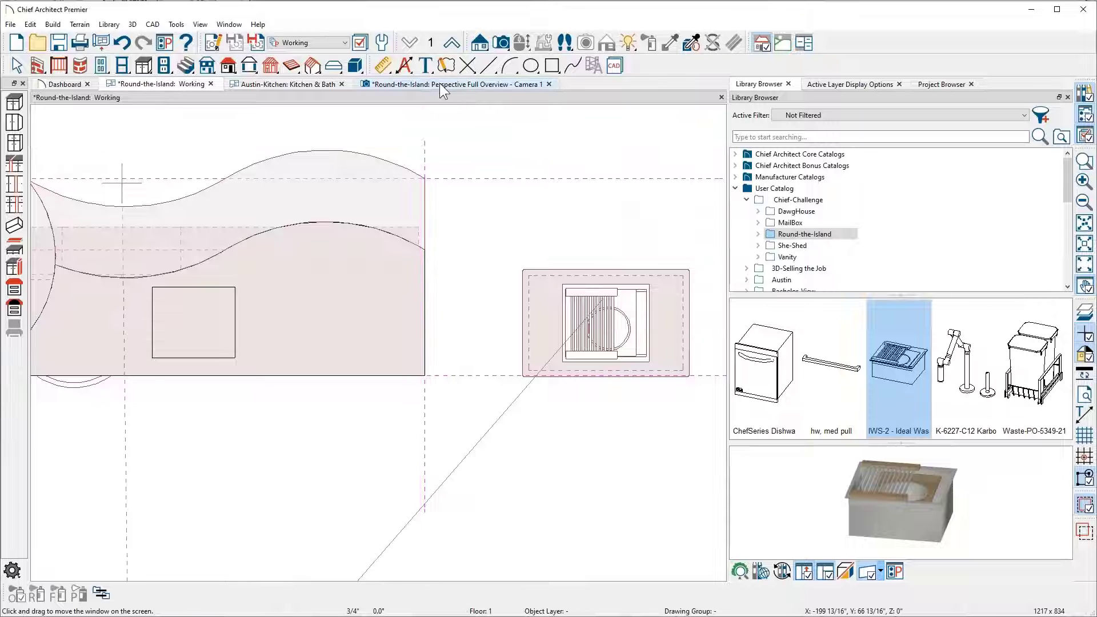
pyautogui.click(440, 83)
pyautogui.moveTo(214, 337); pyautogui.dragTo(151, 322)
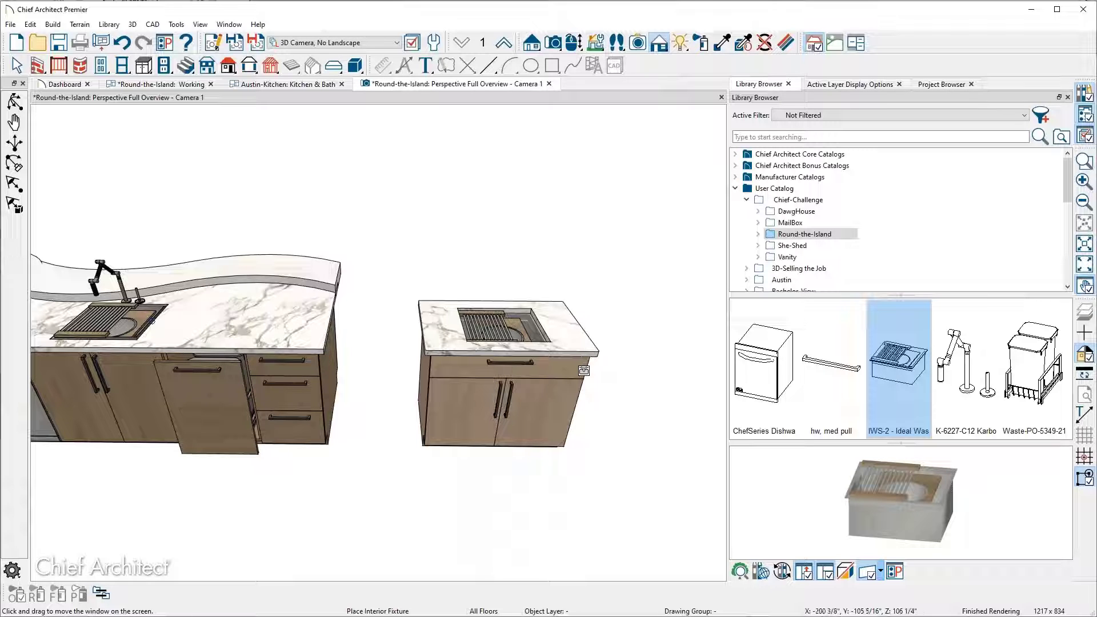
pyautogui.moveTo(445, 443); pyautogui.dragTo(625, 465, button='middle')
pyautogui.moveTo(56, 355); pyautogui.dragTo(333, 345, button='middle')
pyautogui.click(332, 345)
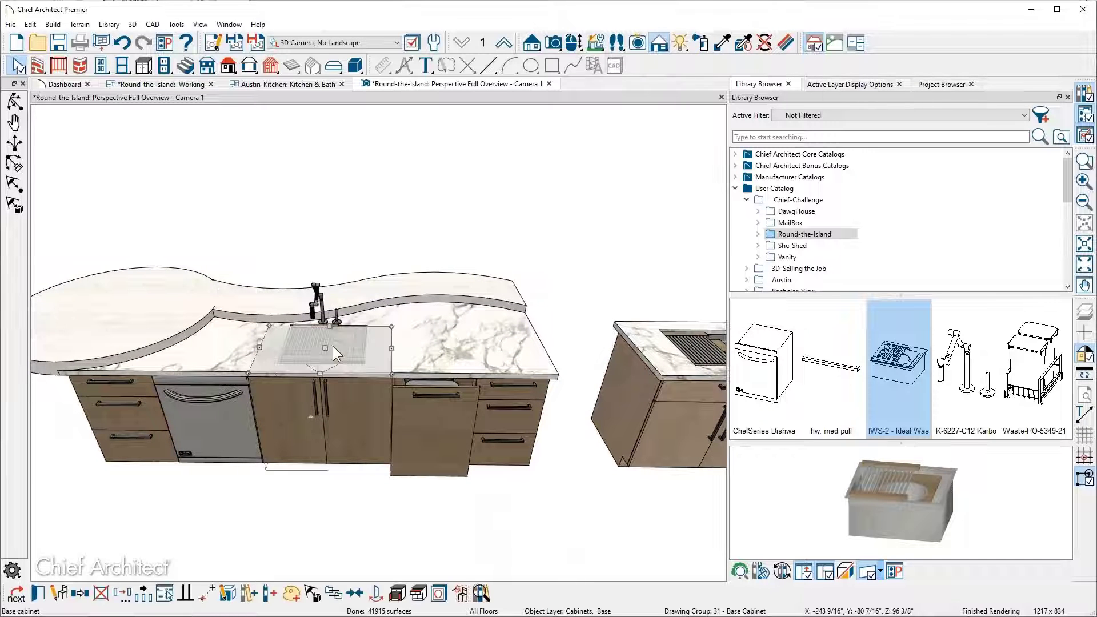
# - Lower the island's IWS-2 sink by setting its symbol's Z origin offset to -8 3/4" -1.5
pyautogui.click(332, 345)
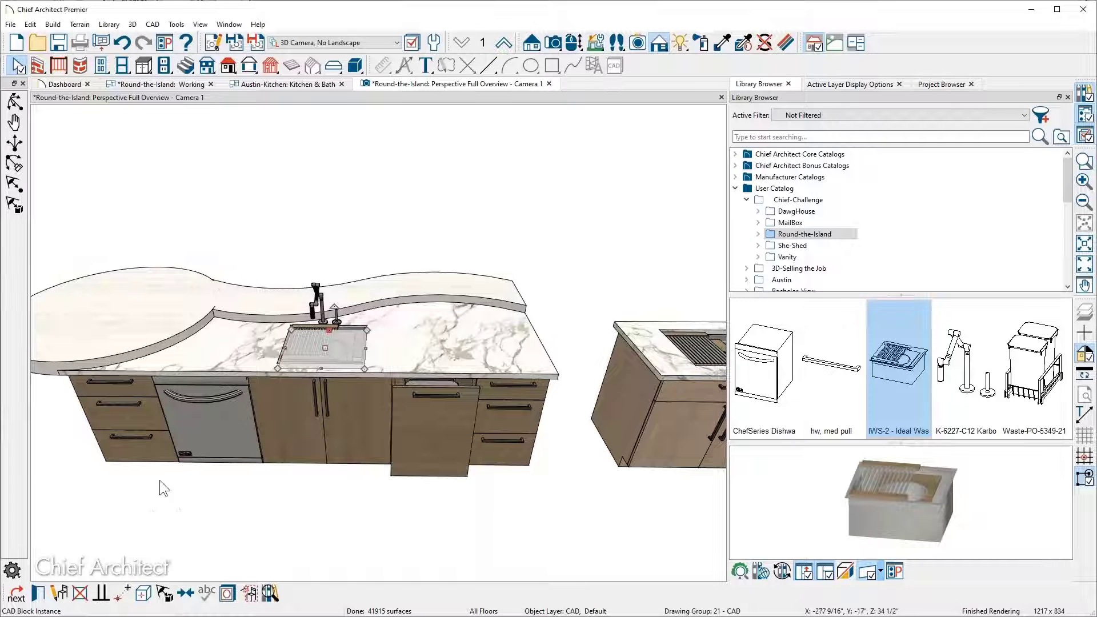
pyautogui.click(65, 594)
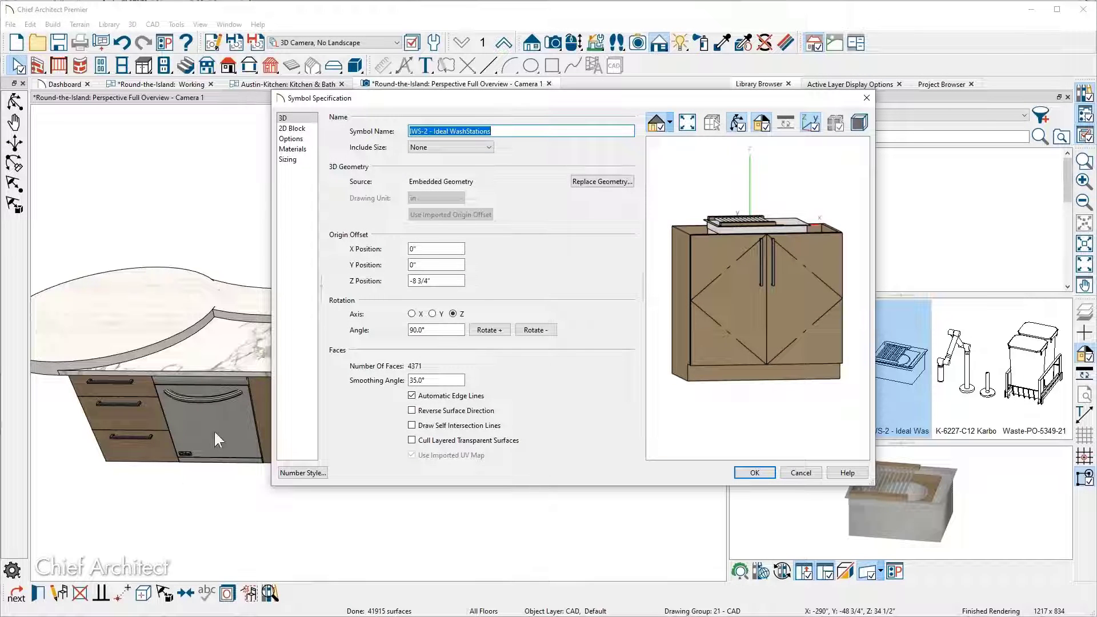
pyautogui.click(440, 284)
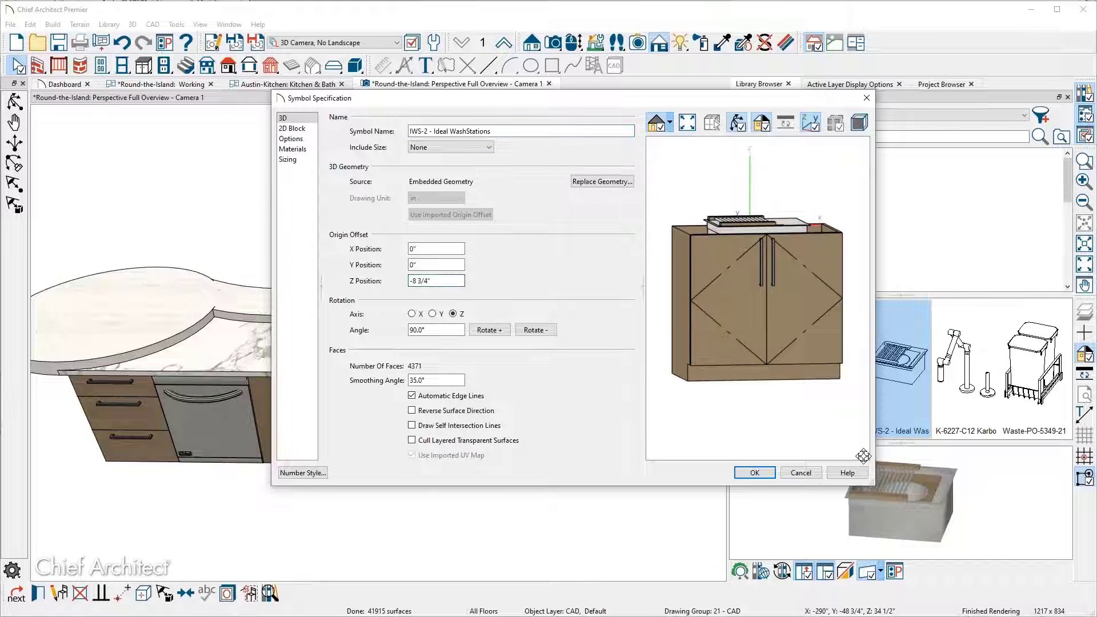
pyautogui.write('-1.5')
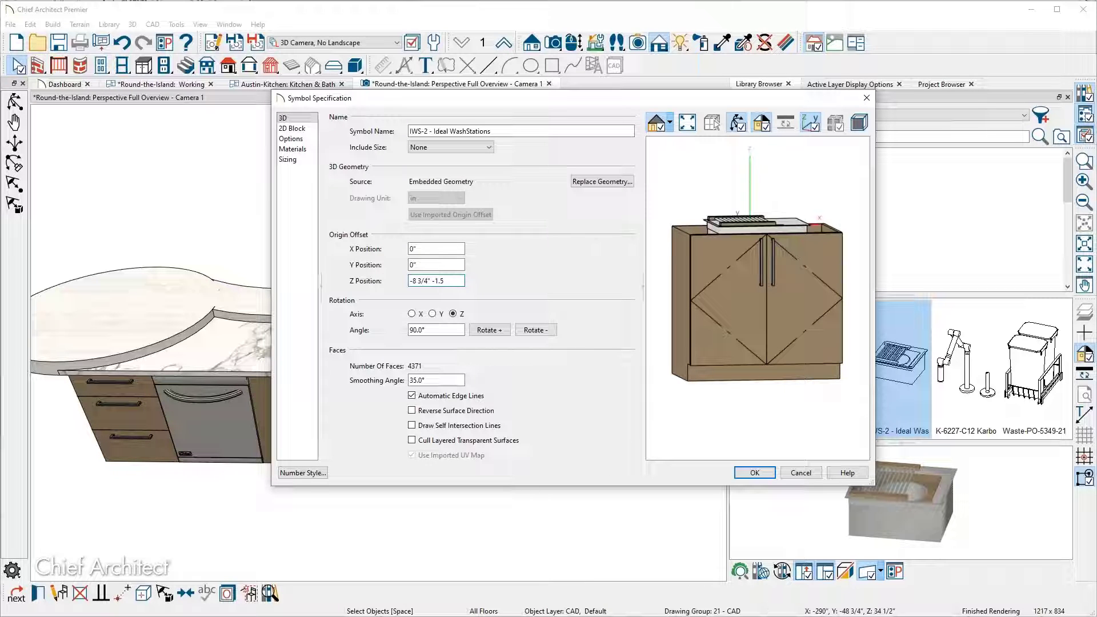
pyautogui.press('Return')
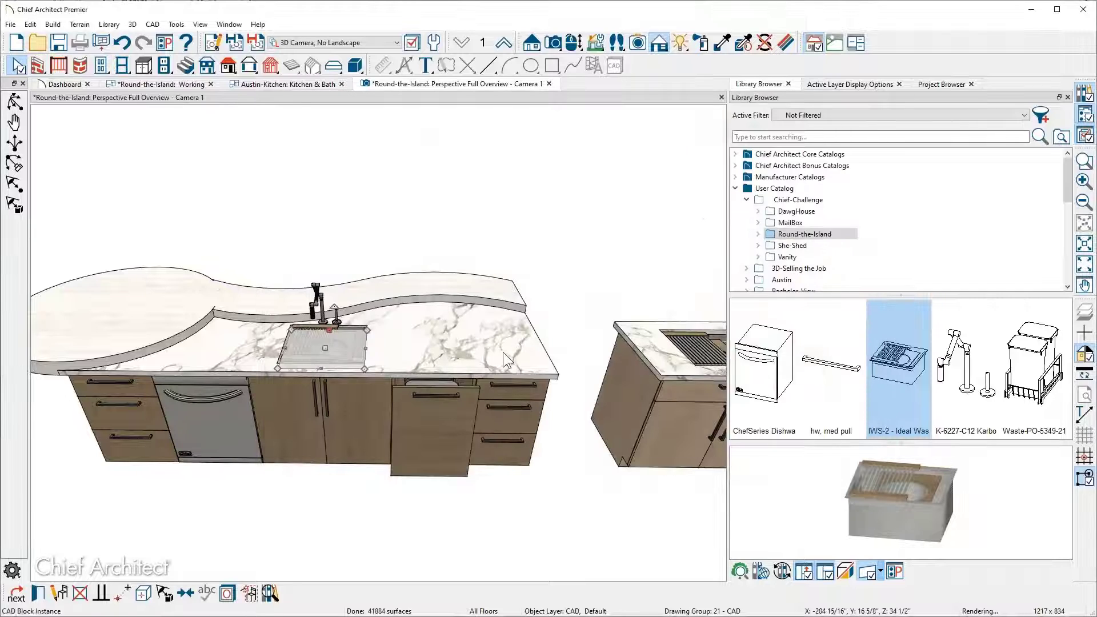
pyautogui.press('Escape')
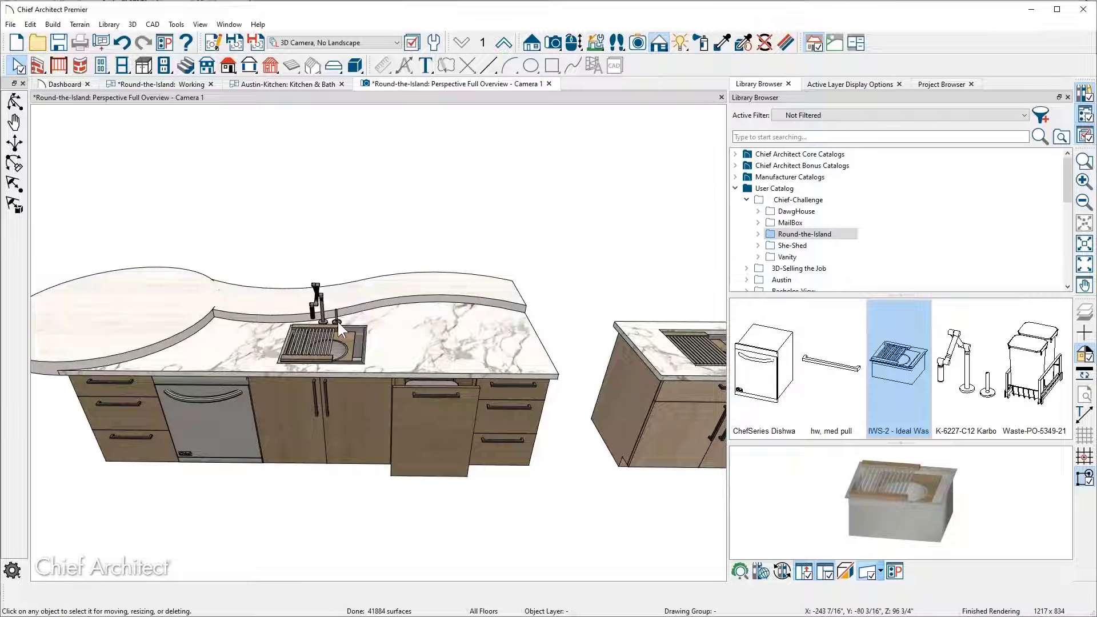
# - Check the Finished Floor to Bottom height in the island's Karbon faucet specification and review the island beside the new sink cabinet
pyautogui.scroll(2, 337, 320)
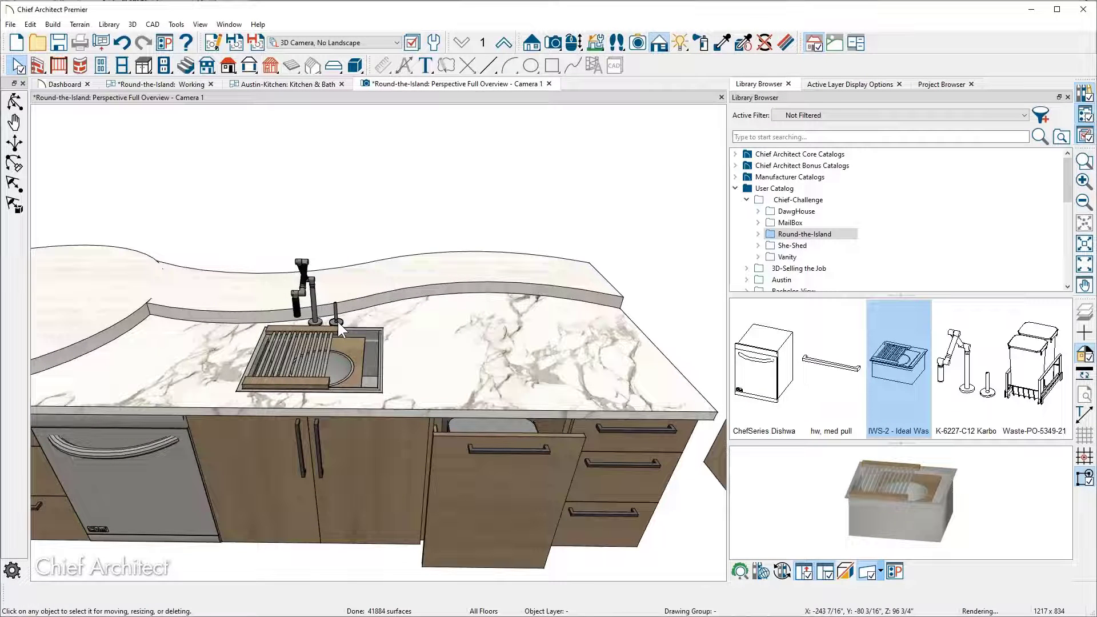
pyautogui.click(316, 297)
pyautogui.doubleClick(314, 292)
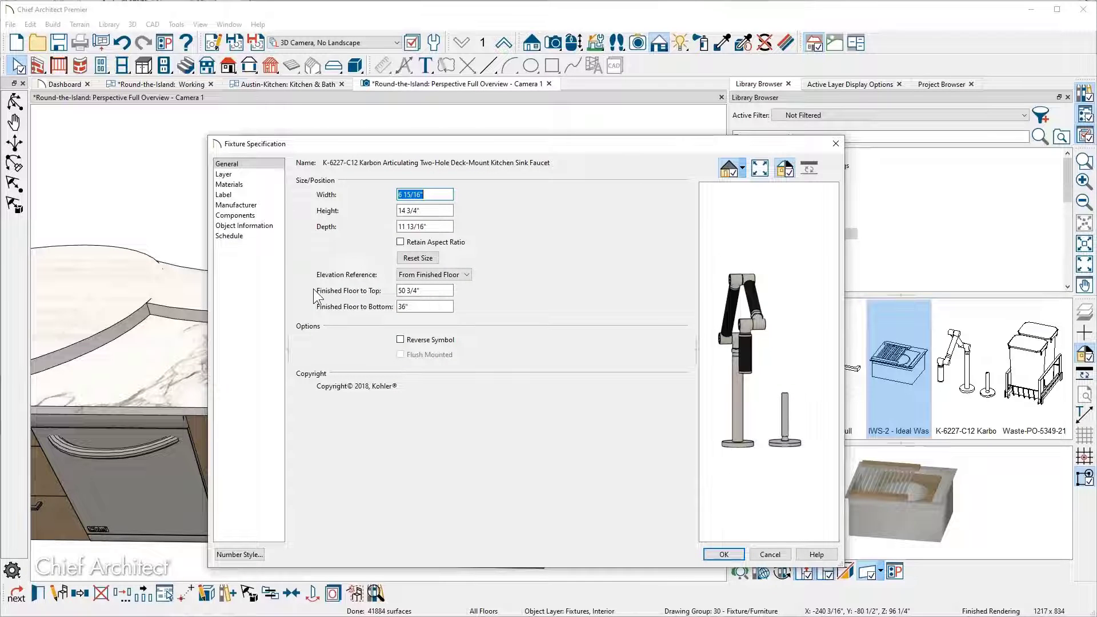
pyautogui.click(423, 306)
pyautogui.doubleClick(423, 306)
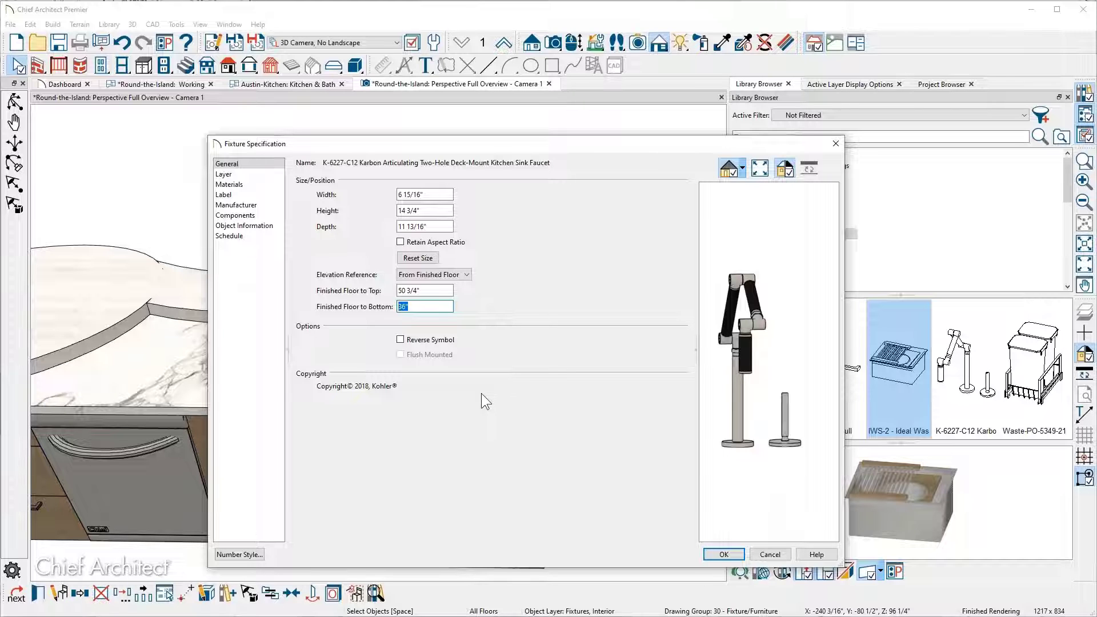
pyautogui.press('Return')
pyautogui.scroll(-2, 444, 349)
pyautogui.moveTo(443, 349); pyautogui.dragTo(331, 323, button='middle')
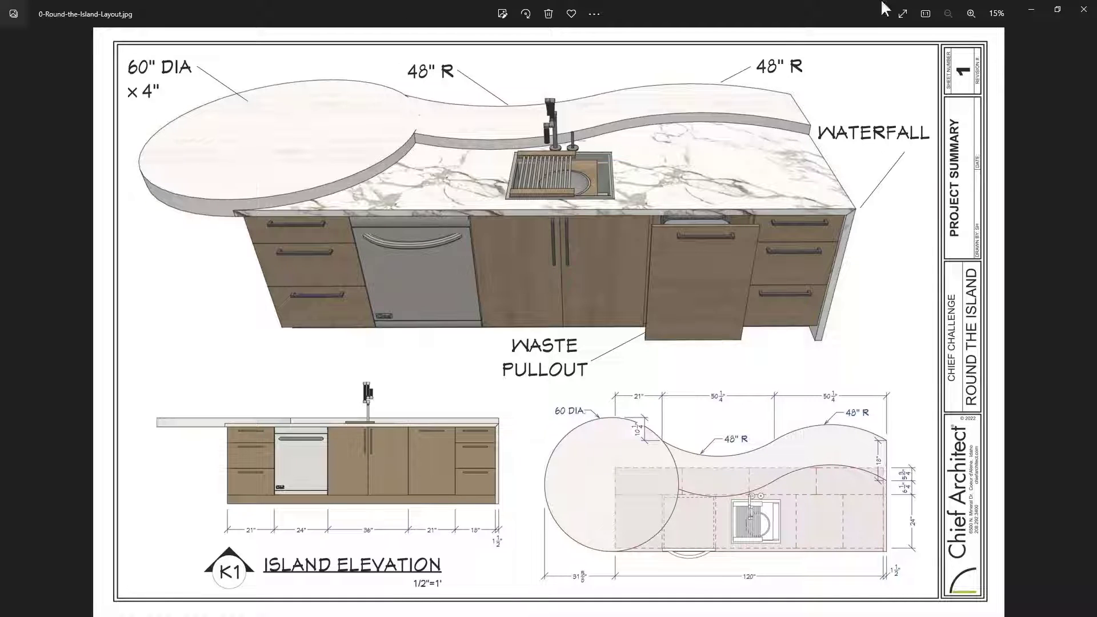
# - Put away the layout image and create a perspective floor overview of the Austin-Kitchen plan, focused on the corner wall cabinets
pyautogui.click(1030, 13)
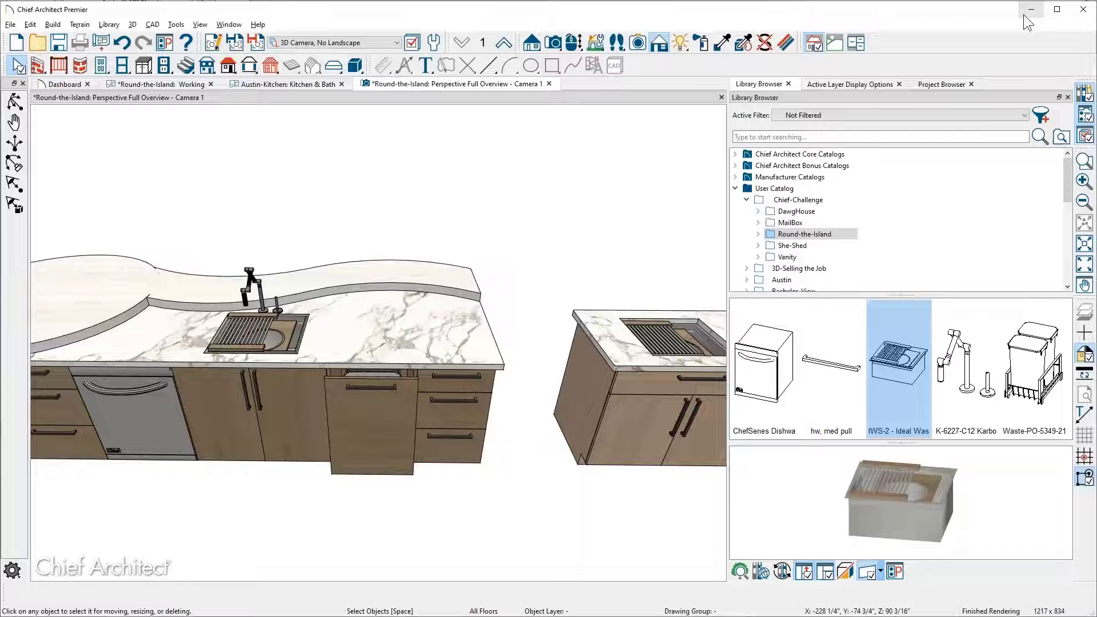
pyautogui.click(276, 86)
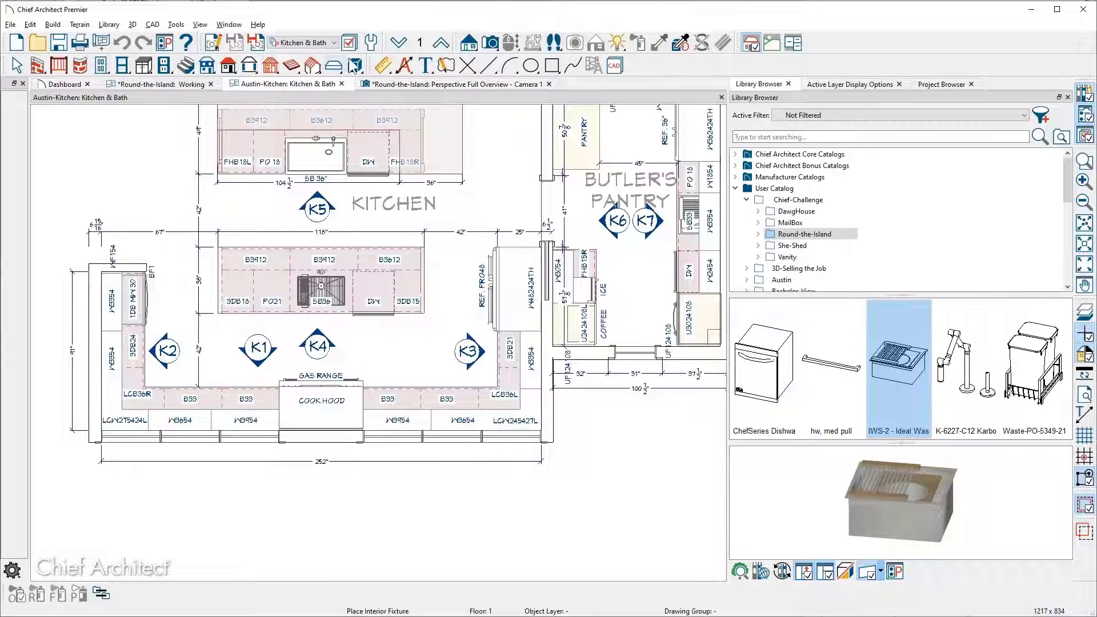
pyautogui.click(491, 43)
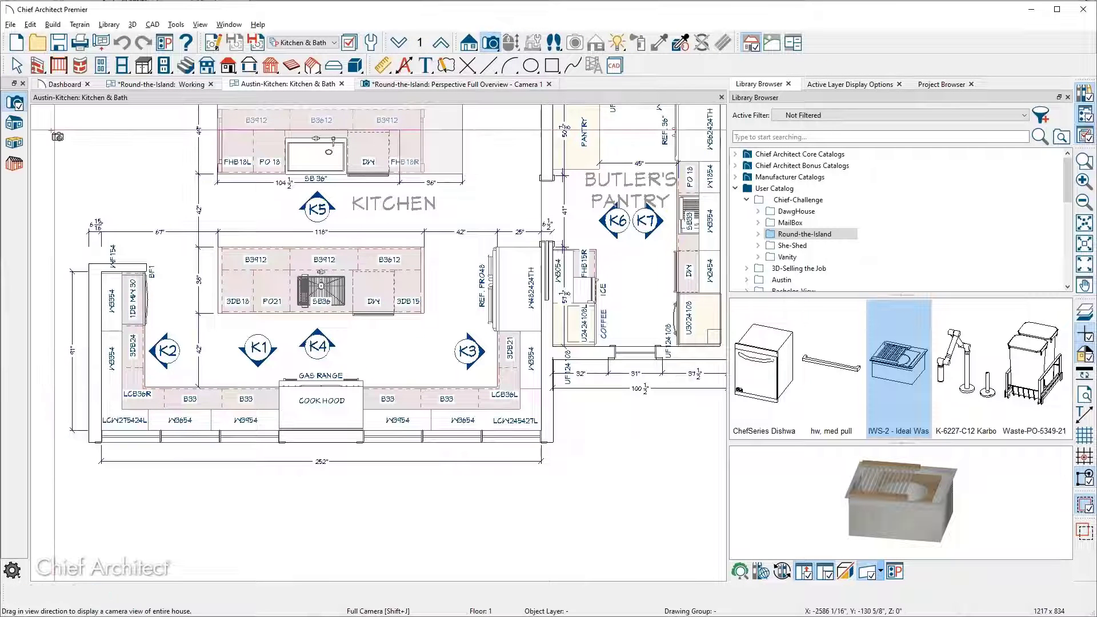
pyautogui.click(19, 147)
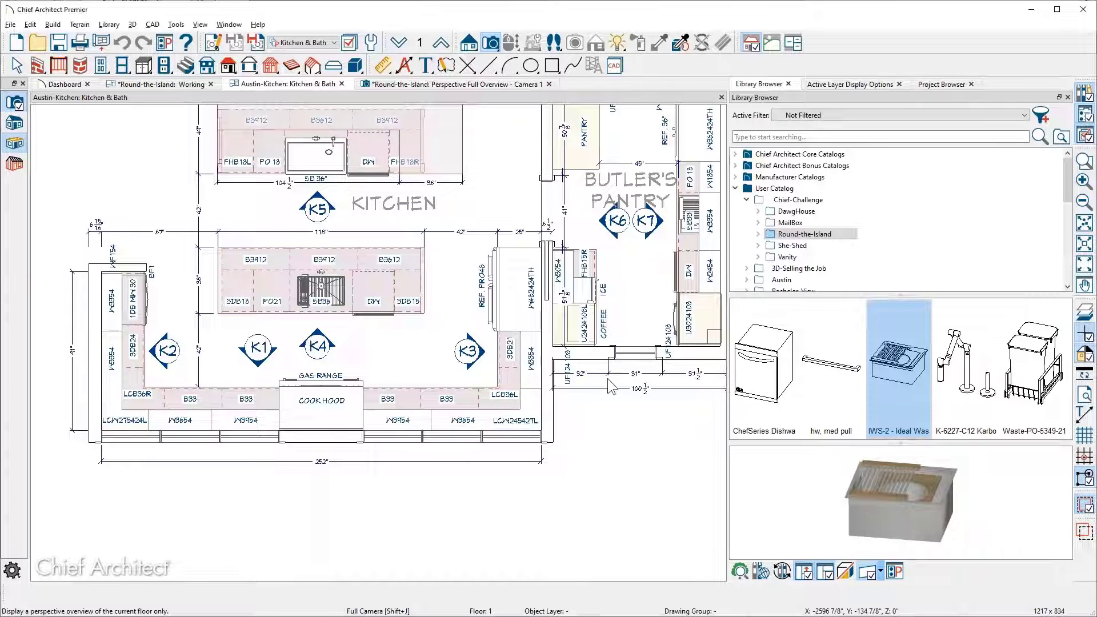
pyautogui.moveTo(505, 286); pyautogui.dragTo(378, 243)
pyautogui.scroll(5, 531, 264)
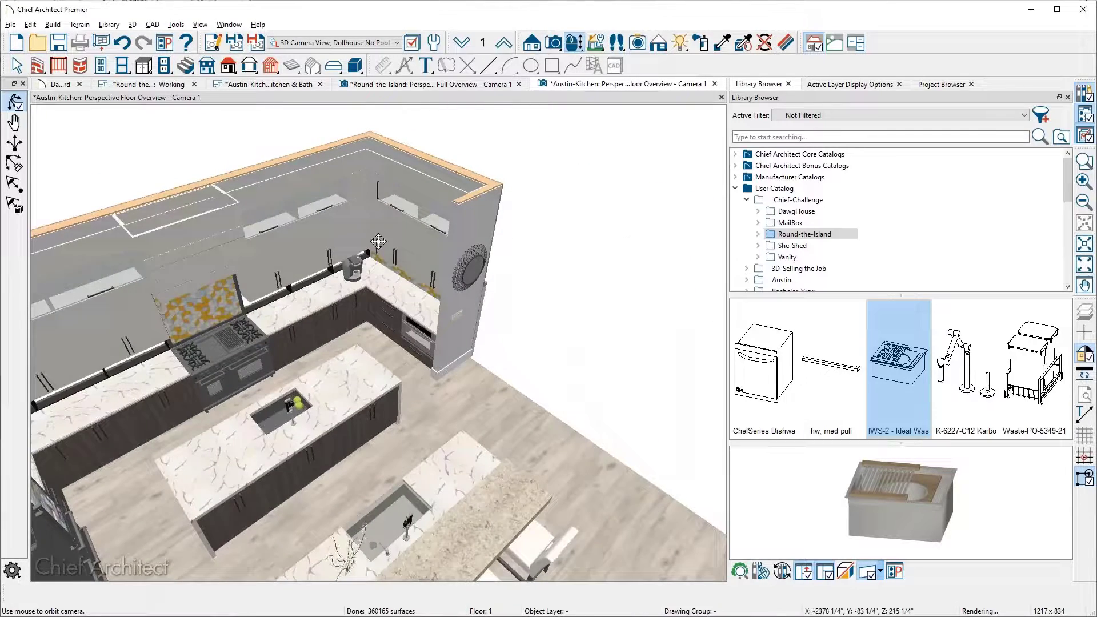
pyautogui.scroll(3, 343, 247)
pyautogui.moveTo(345, 251); pyautogui.dragTo(290, 453, button='middle')
pyautogui.scroll(2, 364, 375)
pyautogui.moveTo(363, 376); pyautogui.dragTo(372, 344)
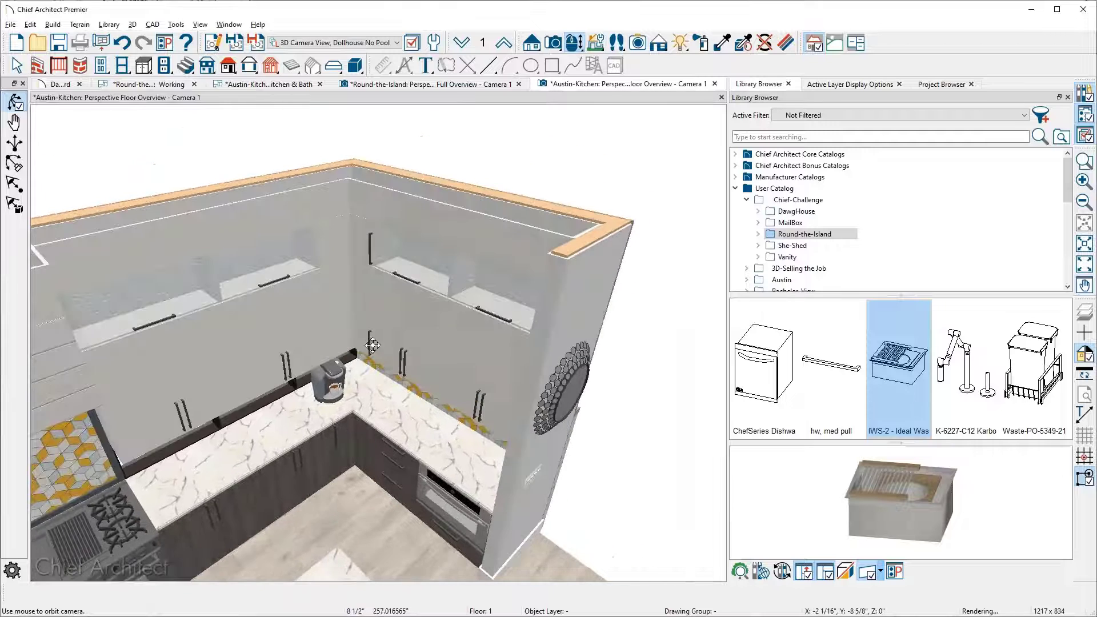
pyautogui.scroll(2, 387, 400)
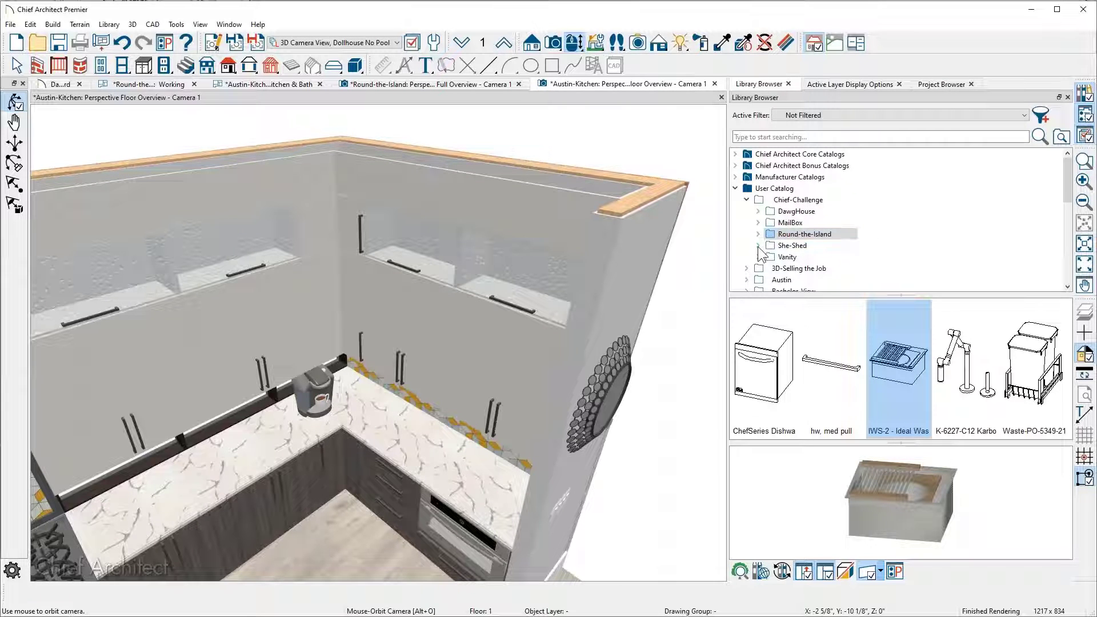
# - Open the cabinet-hardware-millwork folder under KBI-Class in the User Catalog and preview the long, med and short pulls
pyautogui.click(823, 358)
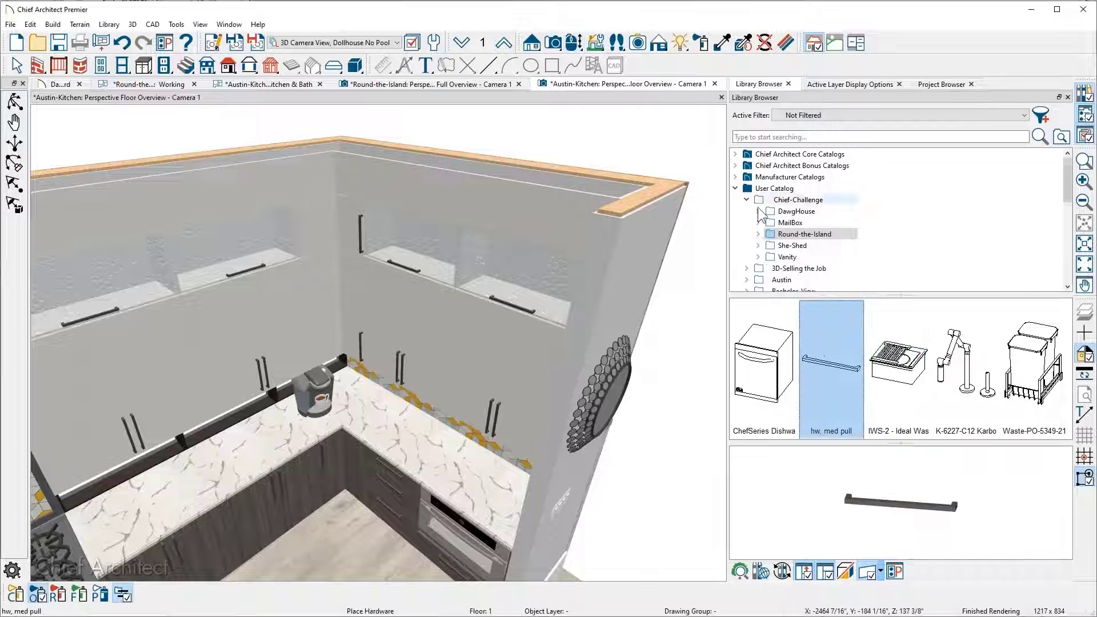
pyautogui.scroll(-2, 760, 244)
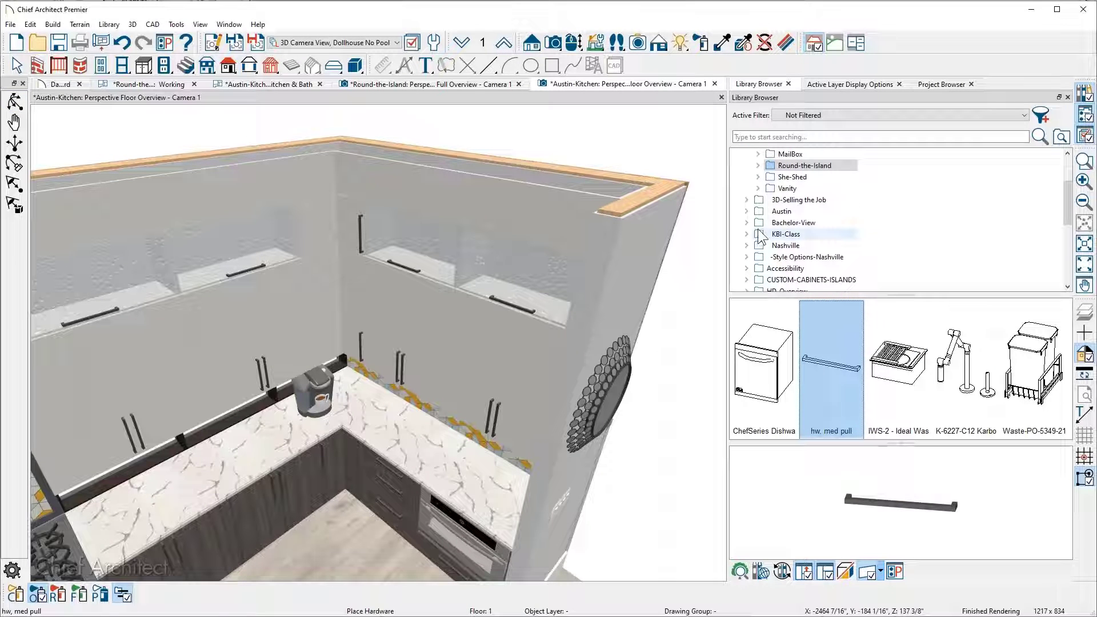
pyautogui.scroll(-2, 760, 236)
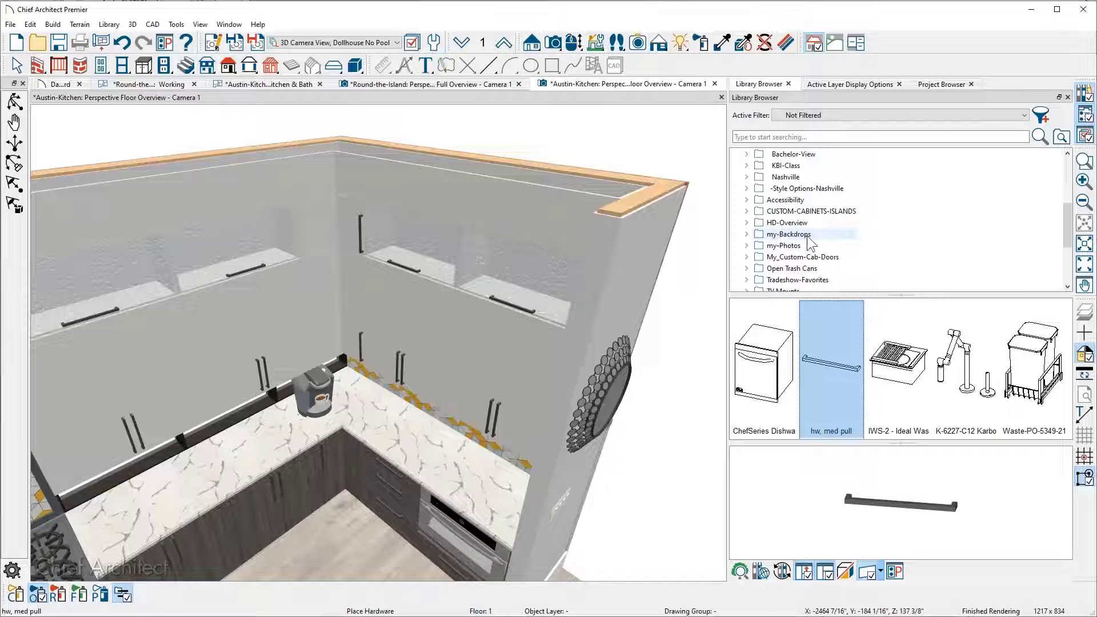
pyautogui.scroll(-1, 810, 243)
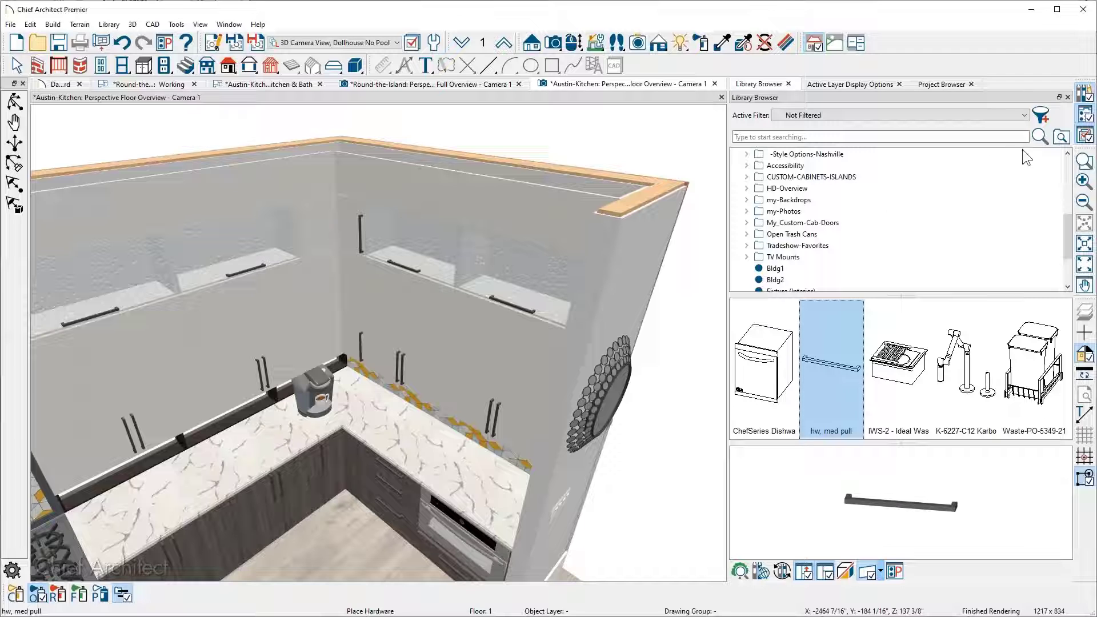
pyautogui.click(1067, 153)
pyautogui.click(1067, 153)
pyautogui.click(1067, 153)
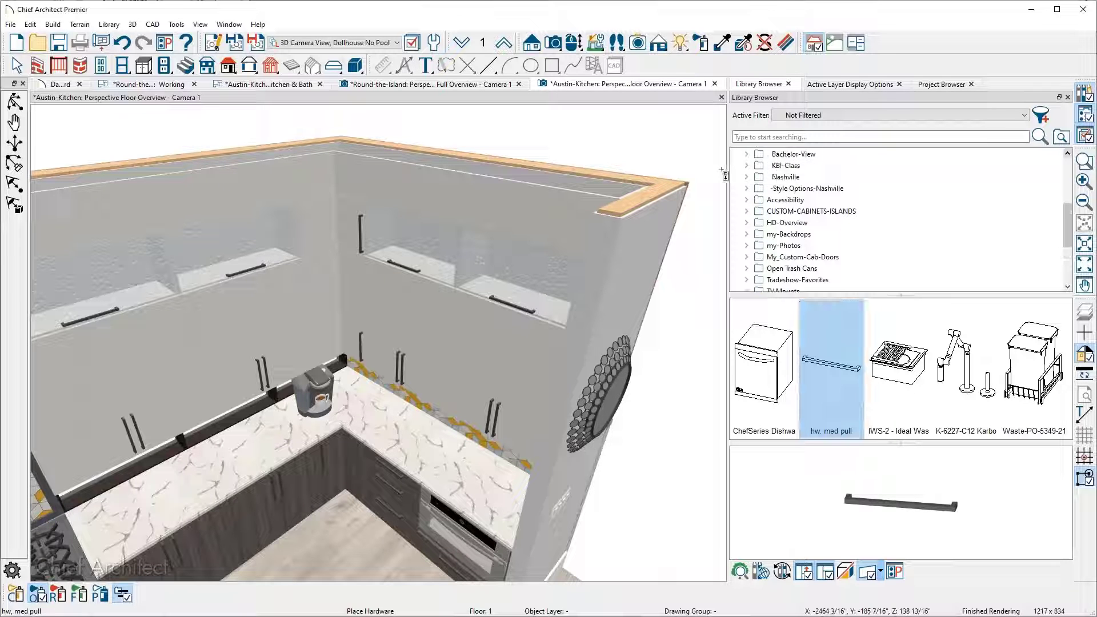
pyautogui.click(747, 166)
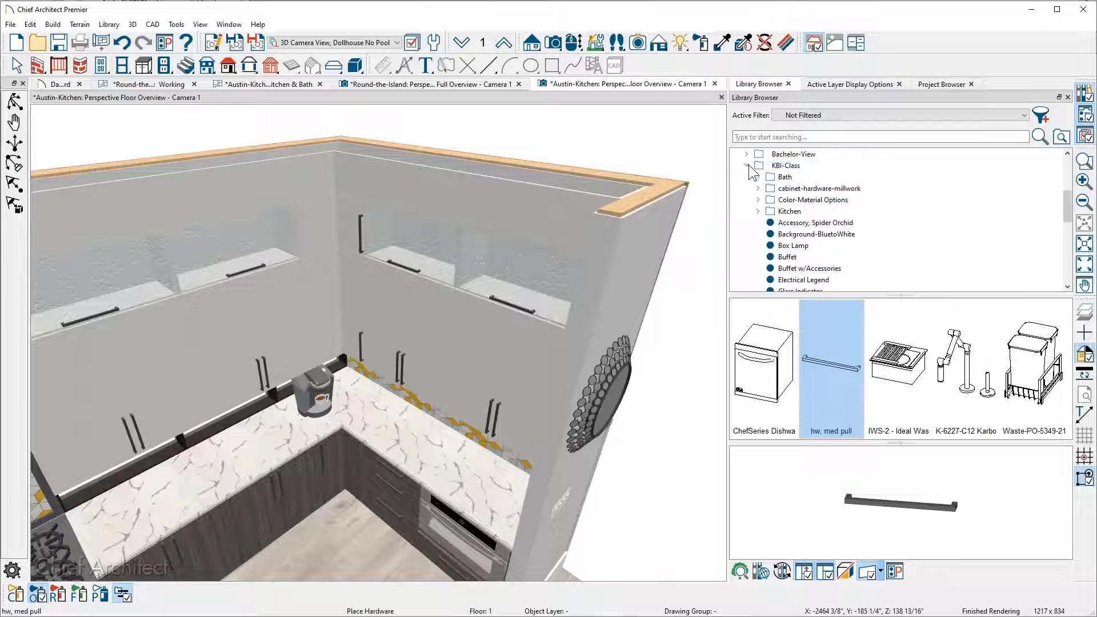
pyautogui.click(808, 190)
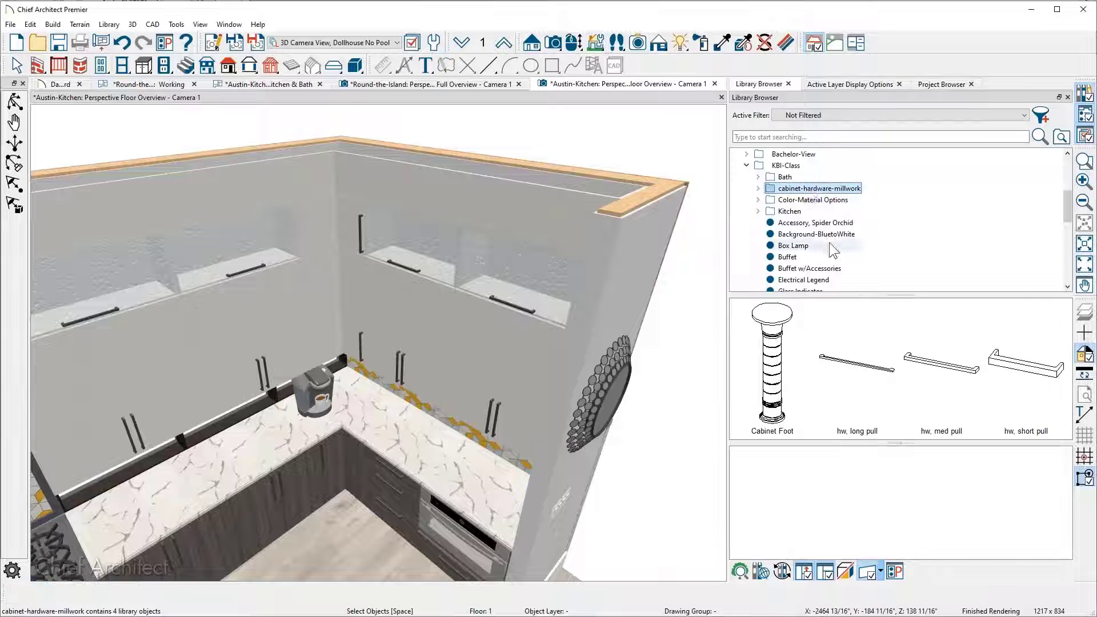
pyautogui.click(758, 188)
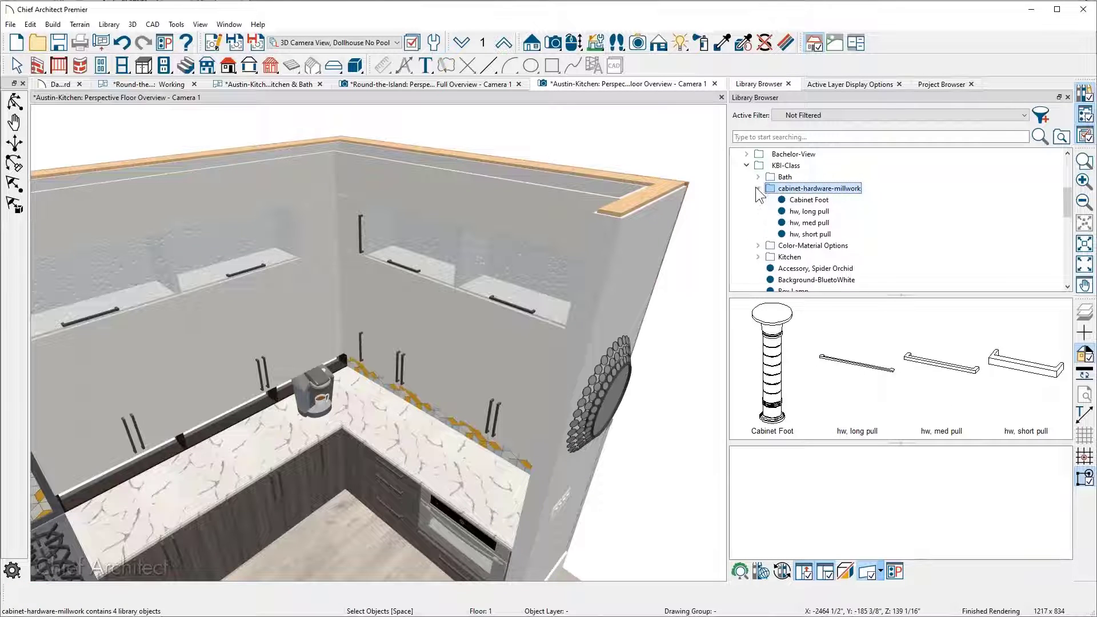
pyautogui.click(817, 211)
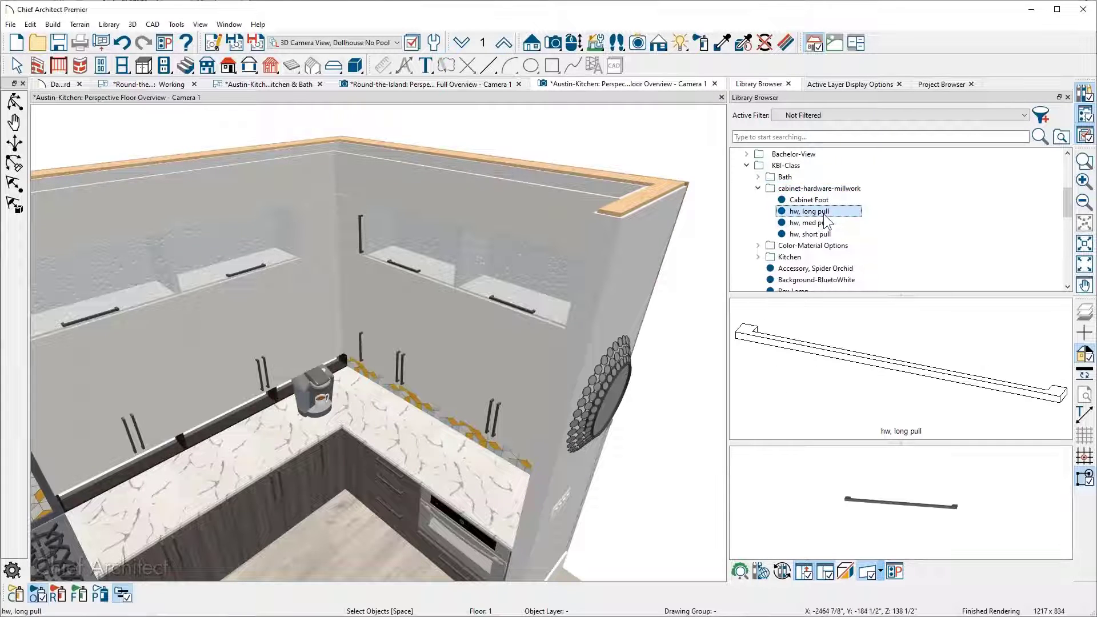
pyautogui.click(823, 223)
pyautogui.click(823, 235)
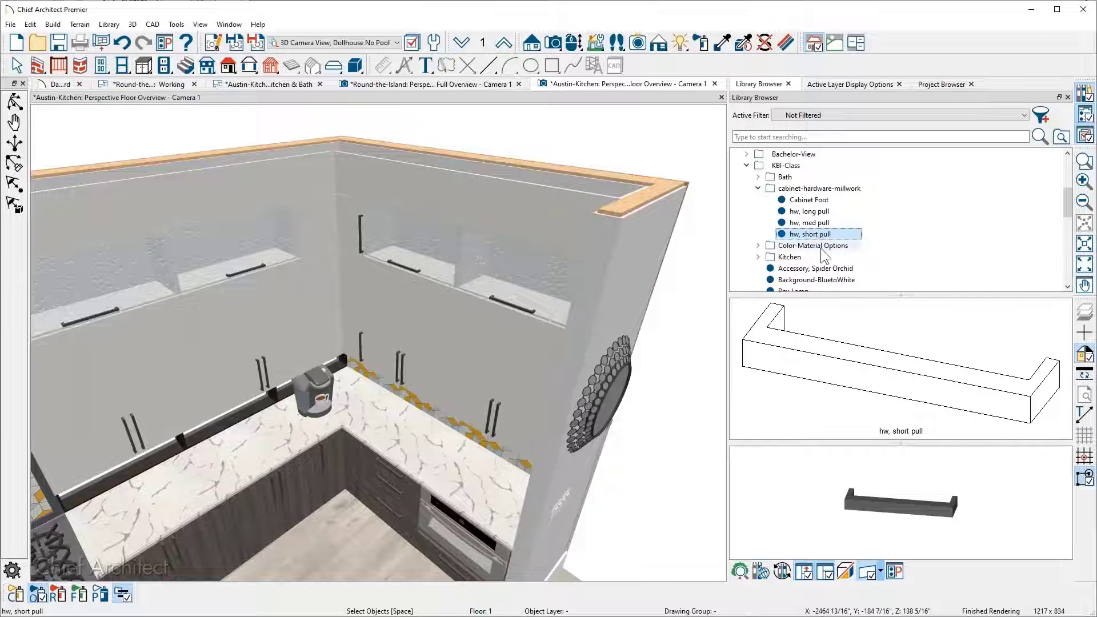
# - Replace the vertical pull on the corner's upper glass cabinet door with the hw, short pull, and undo the replacement
pyautogui.scroll(3, 354, 383)
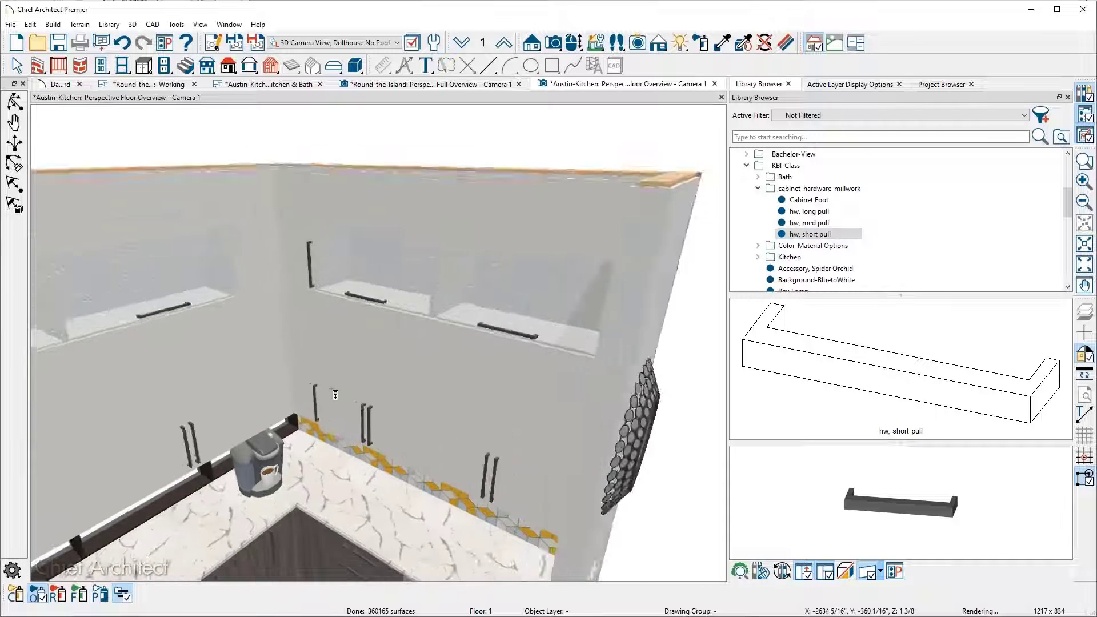
pyautogui.scroll(1, 331, 390)
pyautogui.moveTo(332, 390); pyautogui.dragTo(385, 328, button='middle')
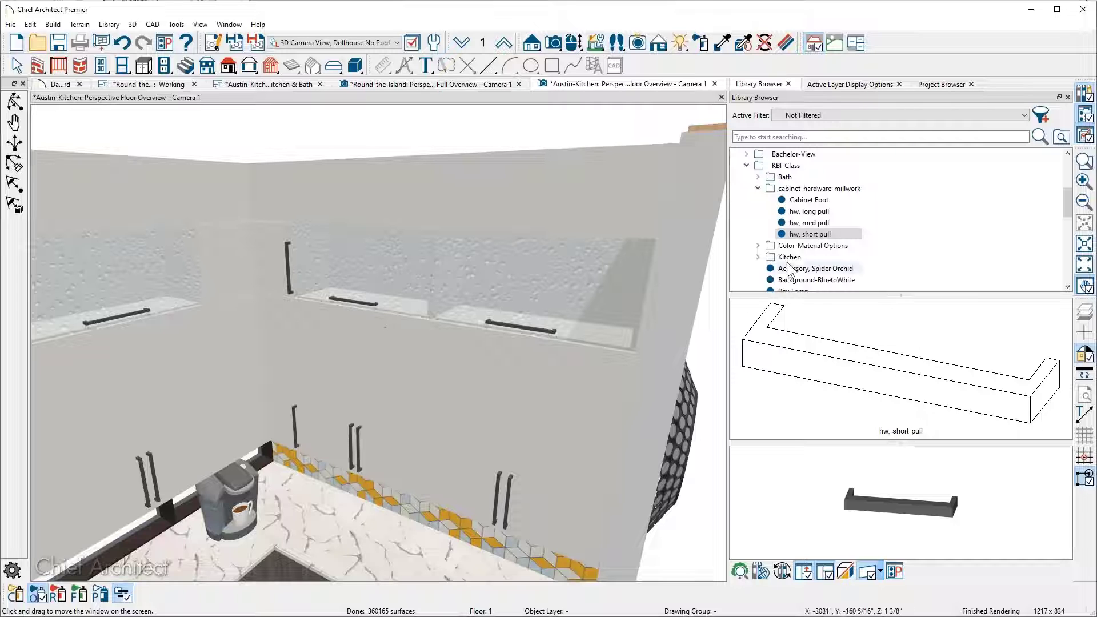
pyautogui.click(809, 236)
pyautogui.click(811, 236)
pyautogui.click(815, 346)
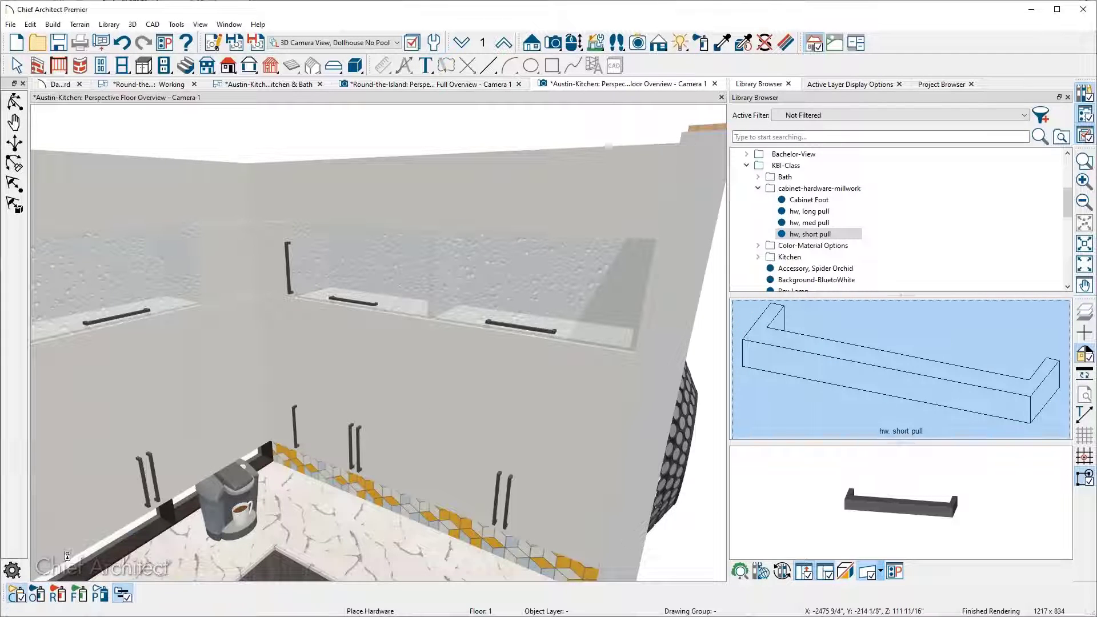
pyautogui.click(290, 269)
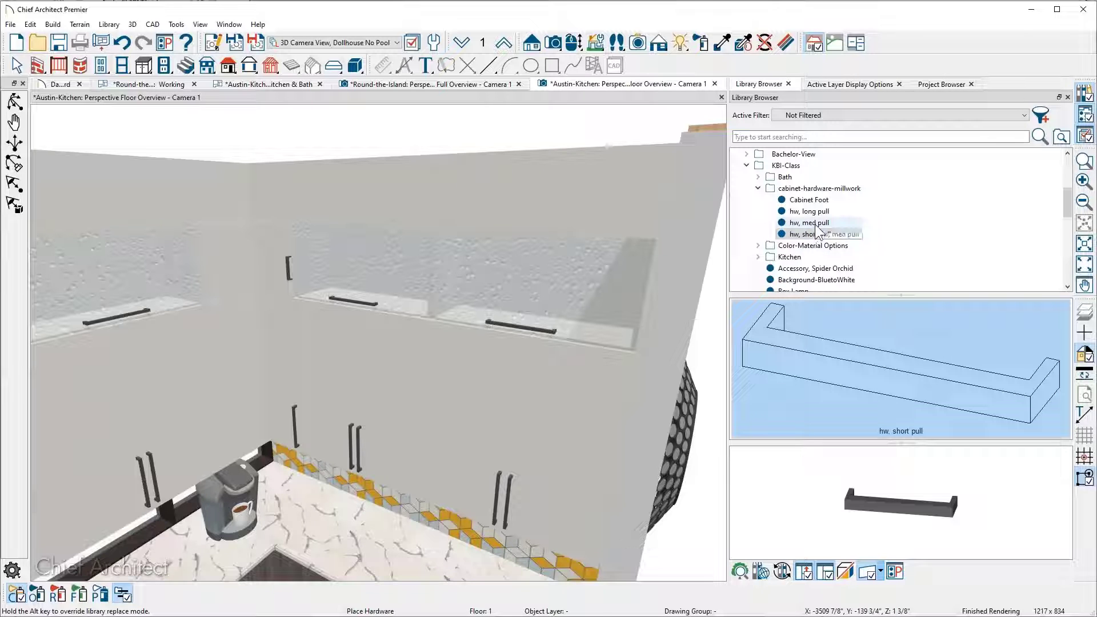
pyautogui.click(127, 50)
# - Search the library for "knob", preview the 30016 Mission Style Knob and choose the Alicia Knob for placement
pyautogui.click(796, 136)
pyautogui.write('knob')
pyautogui.press('Return')
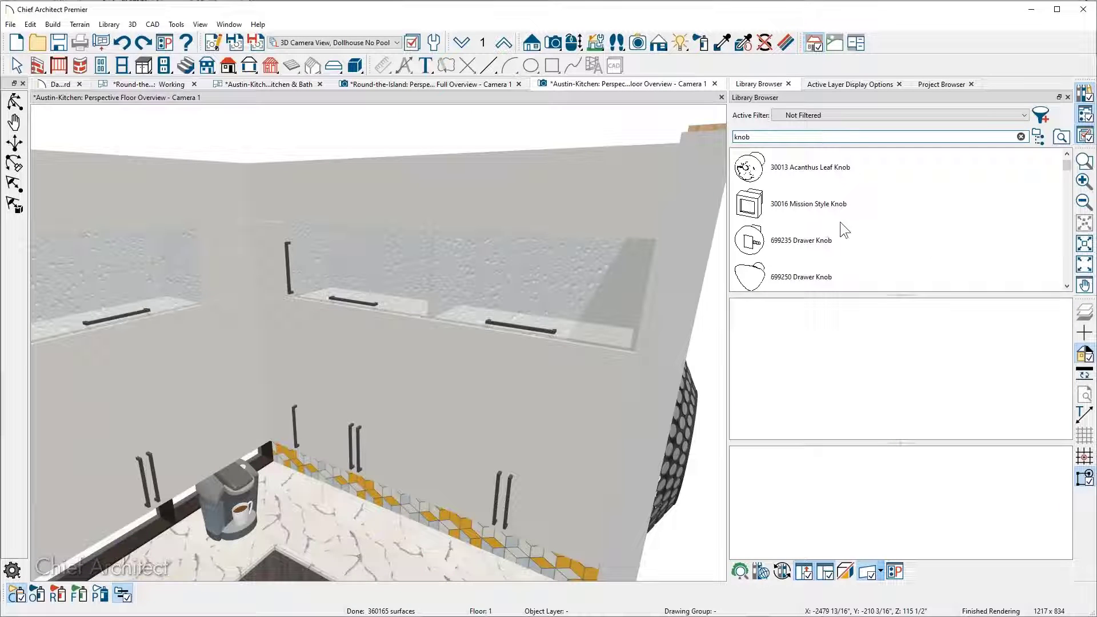
pyautogui.click(827, 207)
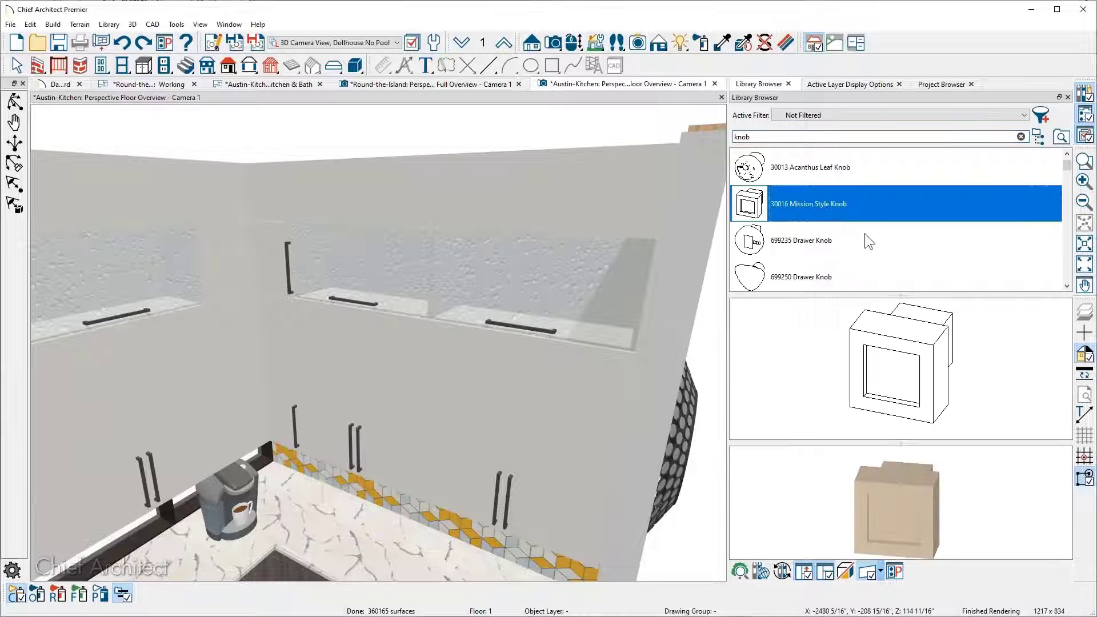
pyautogui.scroll(-1, 865, 233)
pyautogui.click(806, 206)
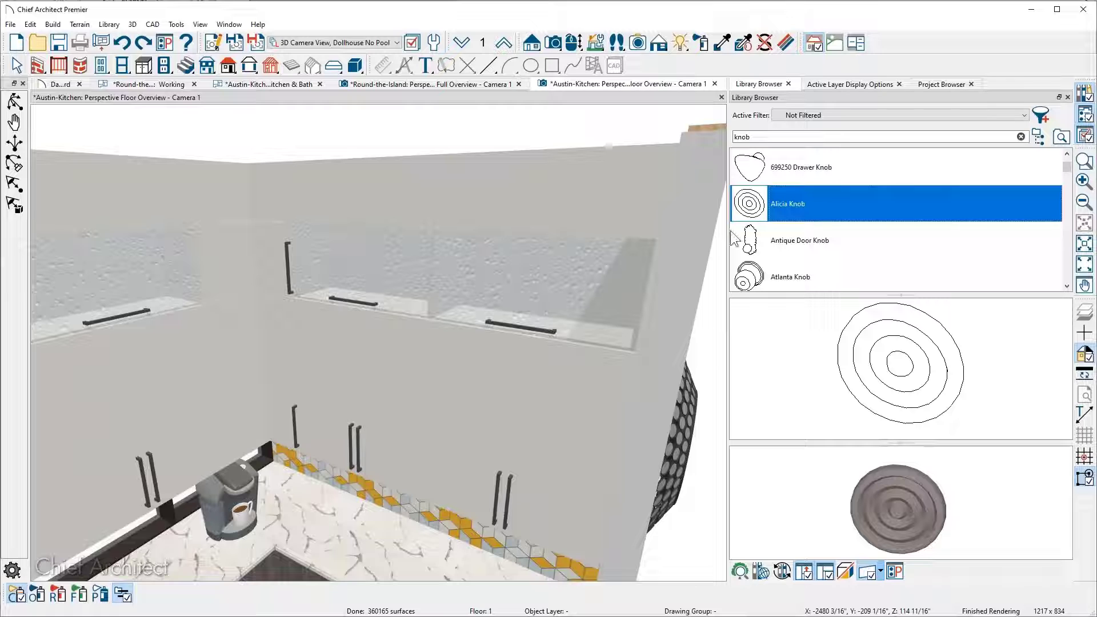
# - Replace the pulls on the wall cabinet at the open end with the Alicia Knob per object, and the remaining identical pulls plan-wide
pyautogui.click(36, 595)
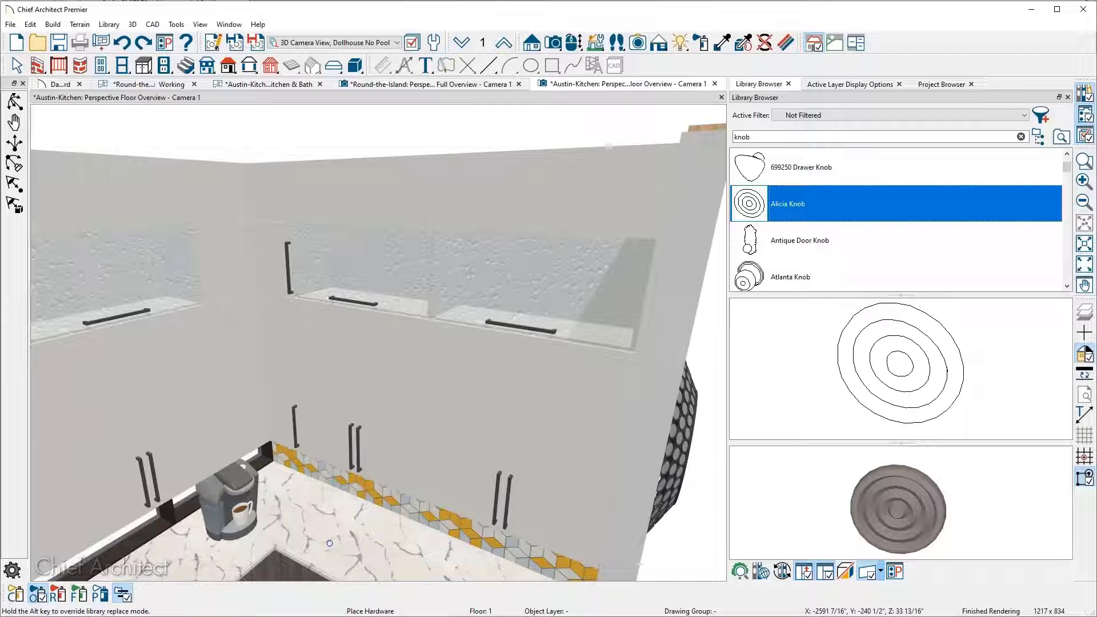
pyautogui.click(330, 543)
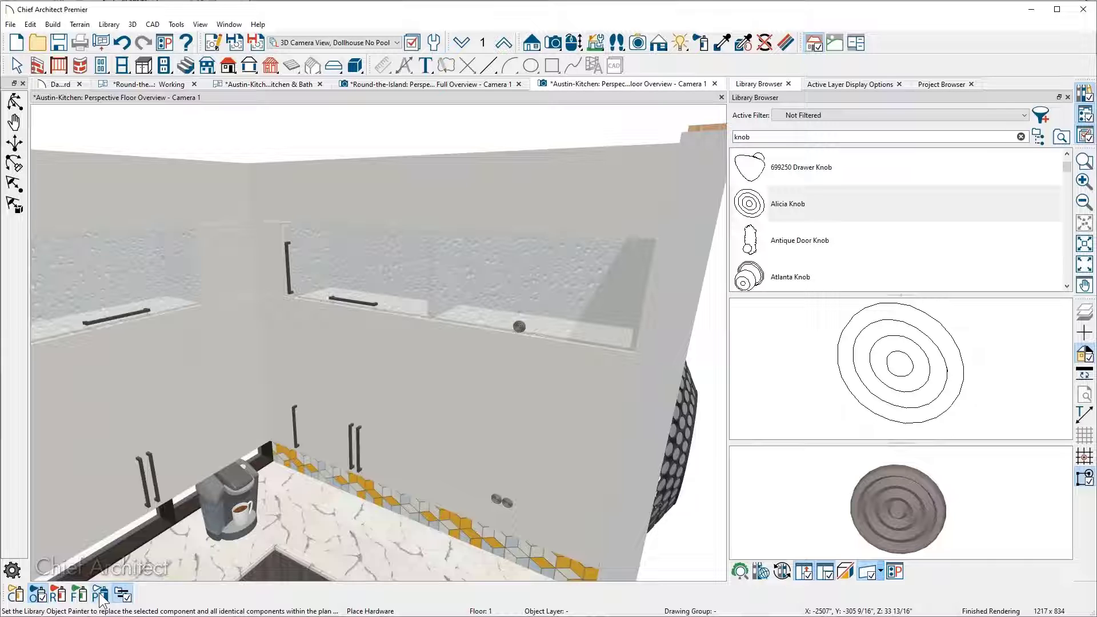
pyautogui.click(100, 596)
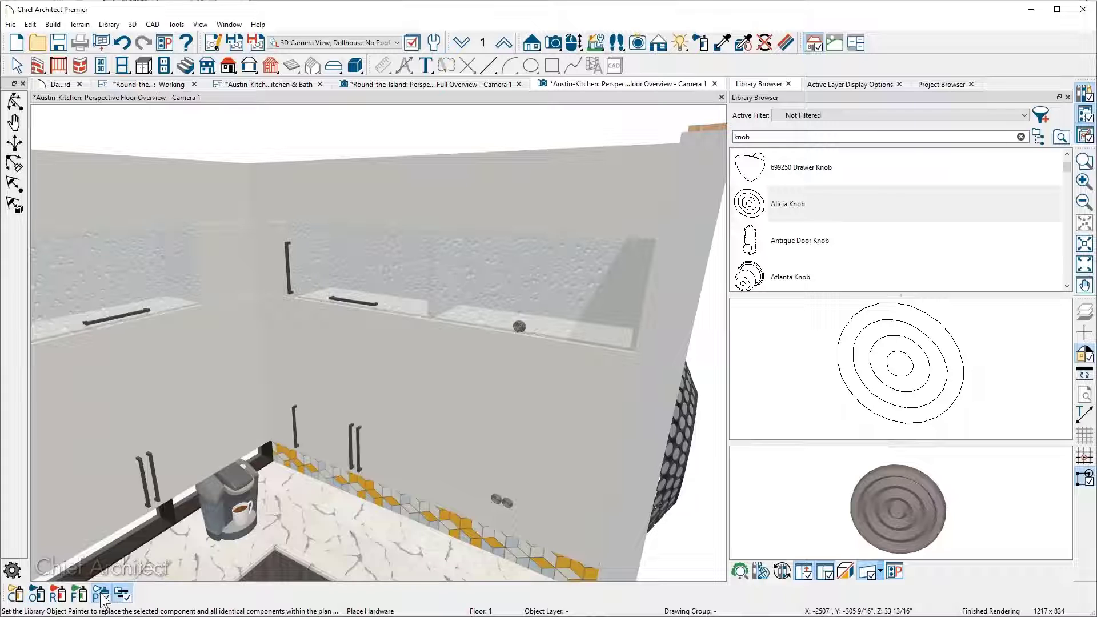
pyautogui.click(362, 449)
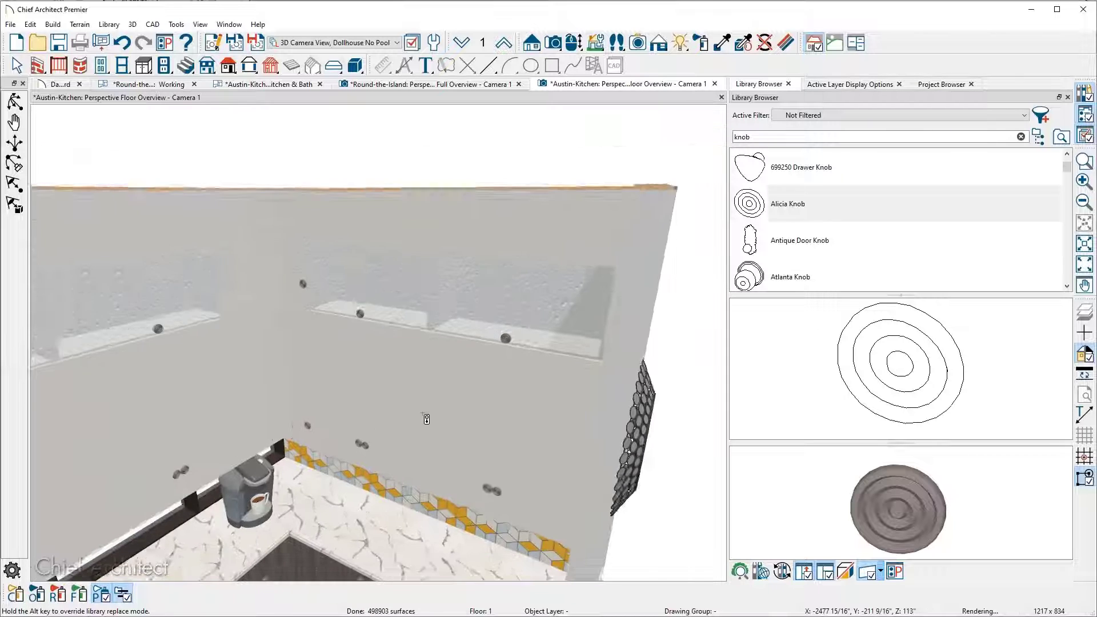
pyautogui.moveTo(423, 416); pyautogui.dragTo(227, 419, button='middle')
pyautogui.moveTo(187, 550); pyautogui.dragTo(277, 390, button='middle')
pyautogui.scroll(3, 197, 521)
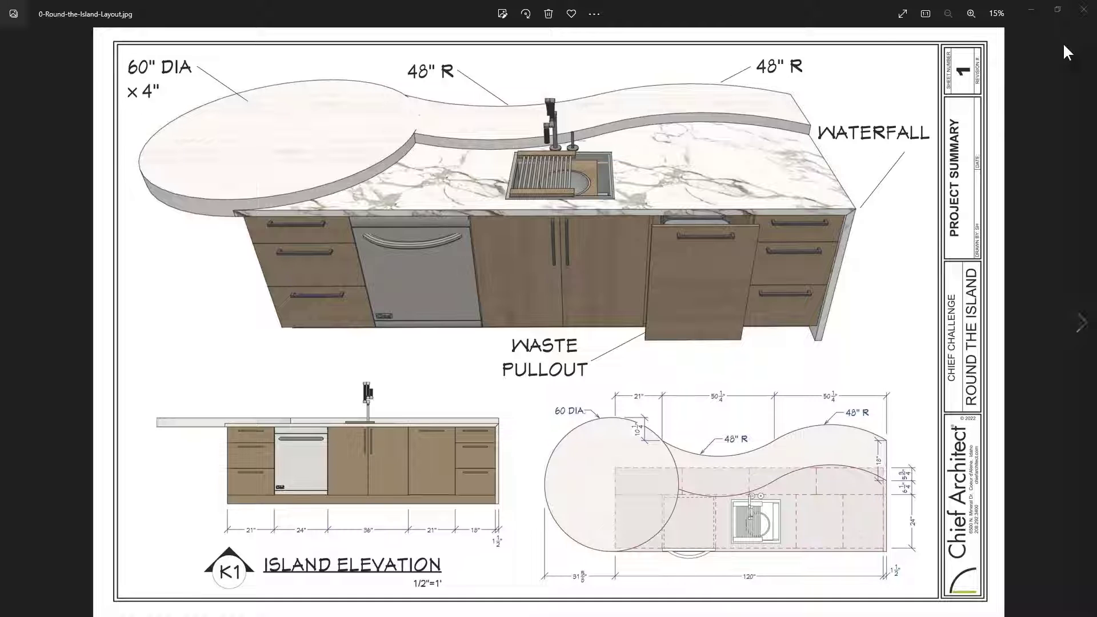
# - Put away the island layout image and open the drawer of the waste pullout base cabinet beside the farmhouse sink
pyautogui.click(1032, 10)
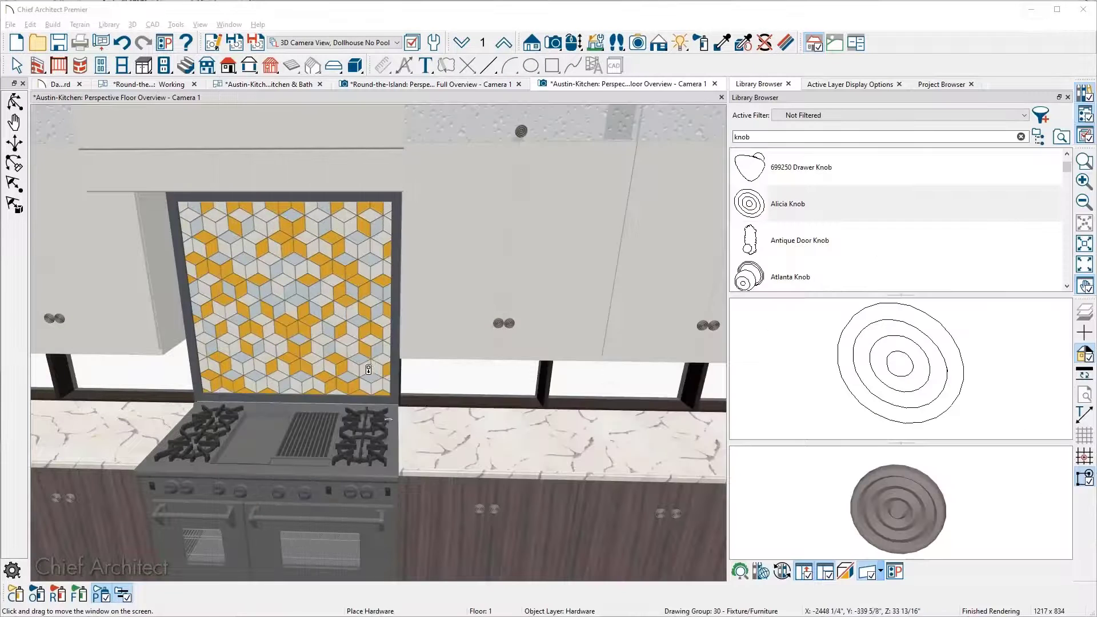
pyautogui.scroll(-3, 370, 365)
pyautogui.moveTo(368, 346); pyautogui.dragTo(144, 419, button='middle')
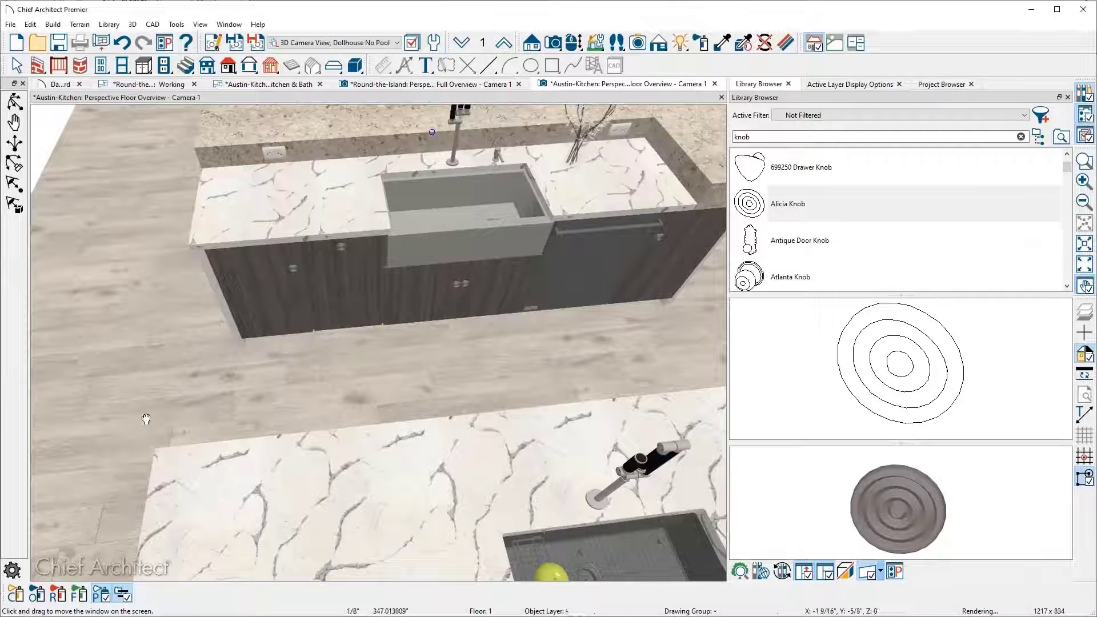
pyautogui.click(328, 286)
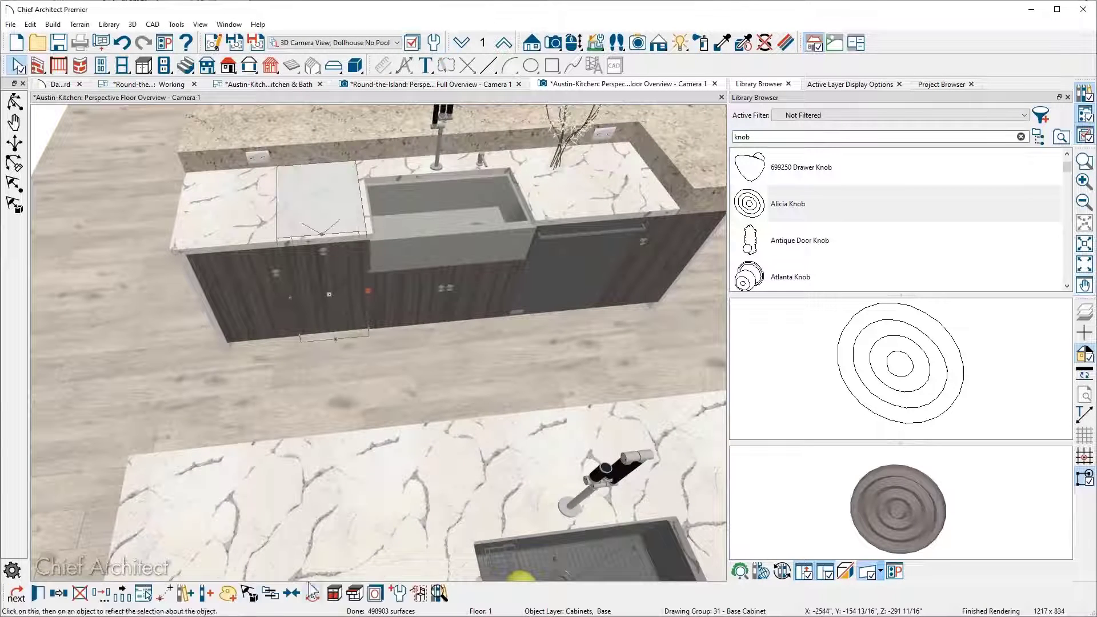
pyautogui.click(355, 595)
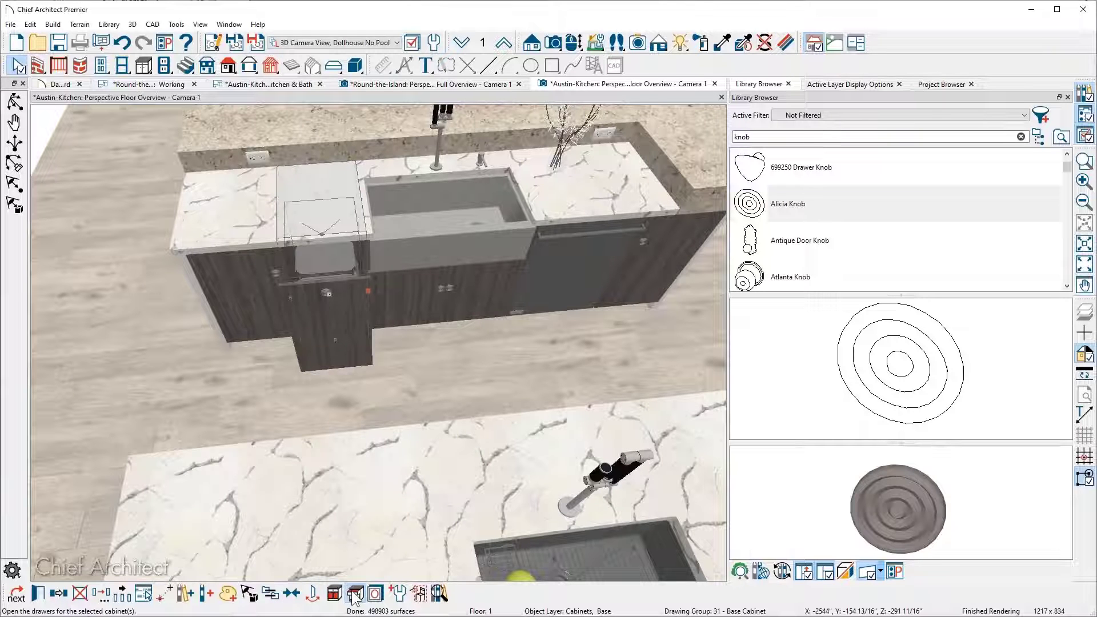
pyautogui.press('Escape')
pyautogui.scroll(1, 355, 280)
pyautogui.scroll(1, 355, 285)
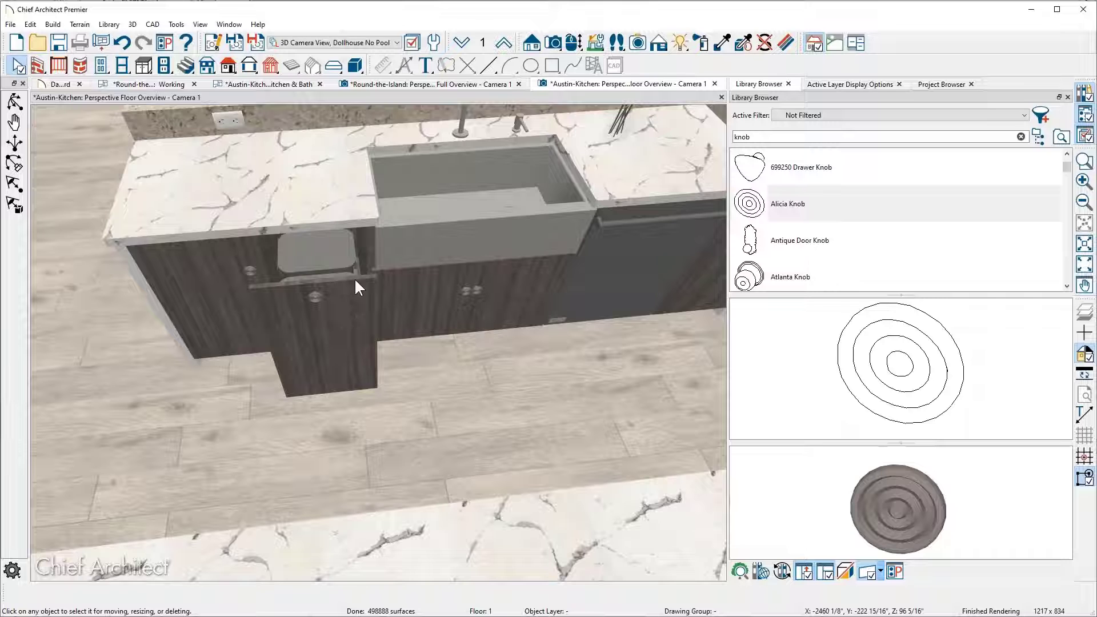
# - Assign the Rev-A-Shelf double waste container 5349-18DM-2 as the drawer box/pullout of the open base cabinet's slab-door drawer
pyautogui.doubleClick(347, 314)
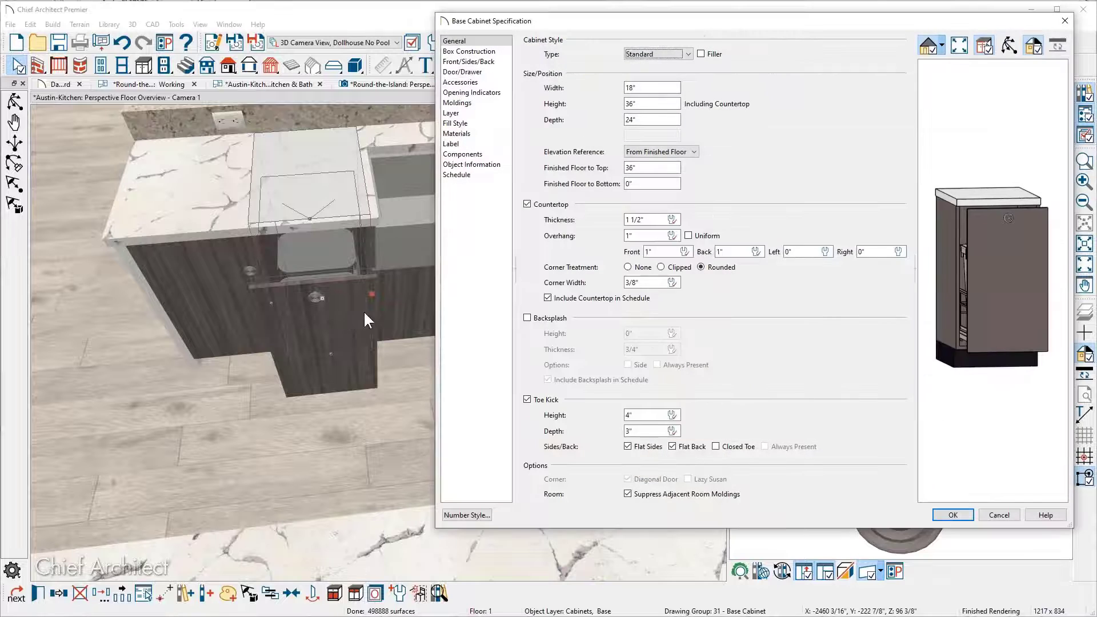
pyautogui.click(1023, 274)
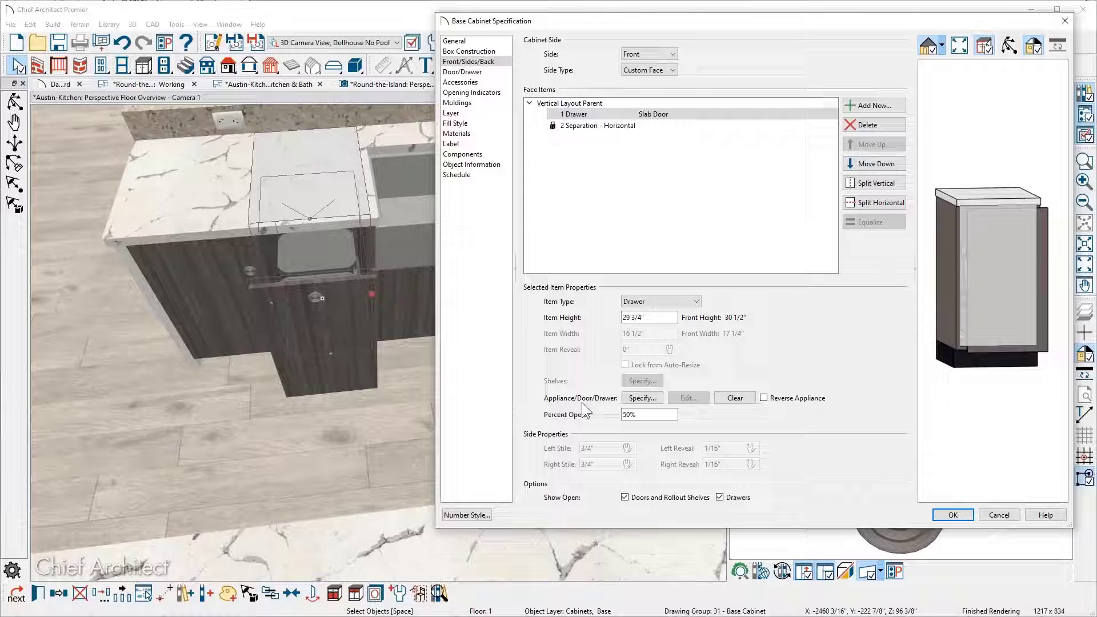
pyautogui.click(635, 398)
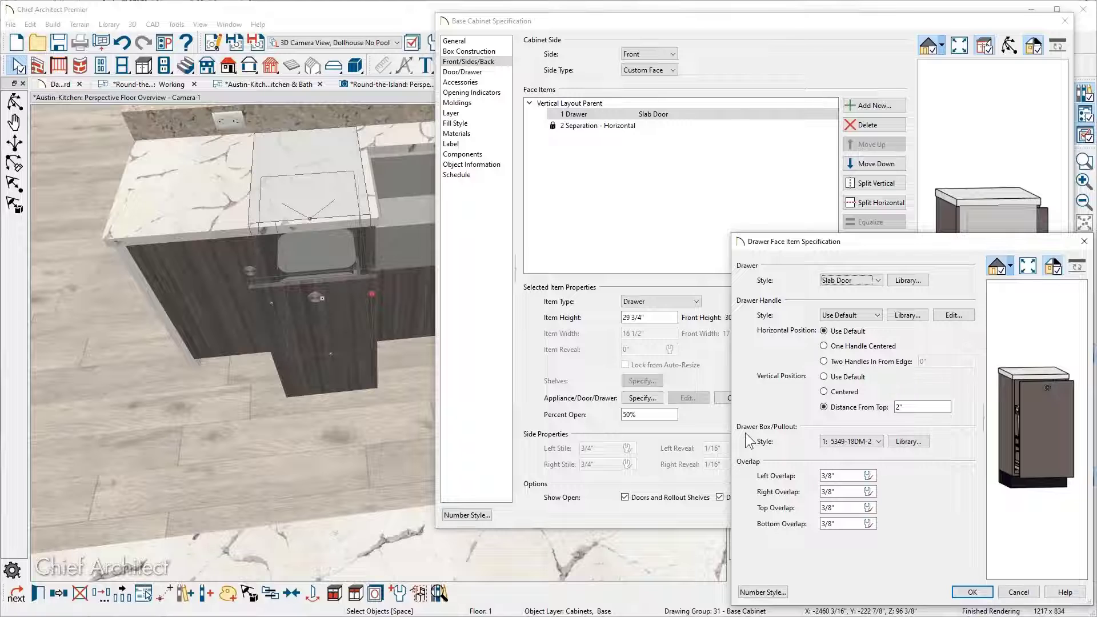
pyautogui.click(908, 442)
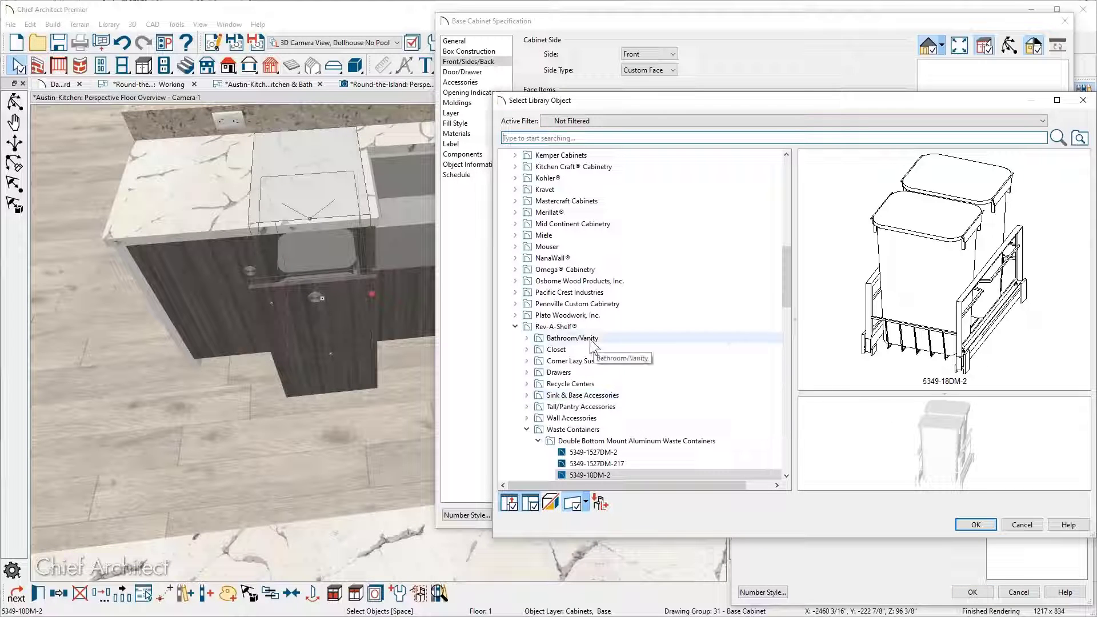
pyautogui.click(654, 474)
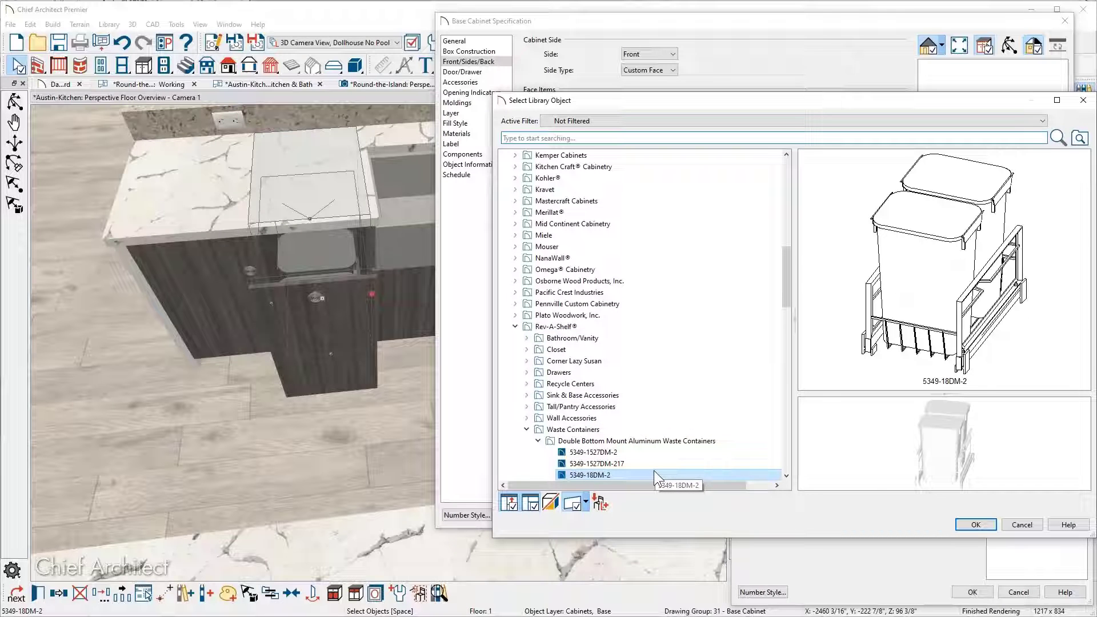
pyautogui.click(980, 528)
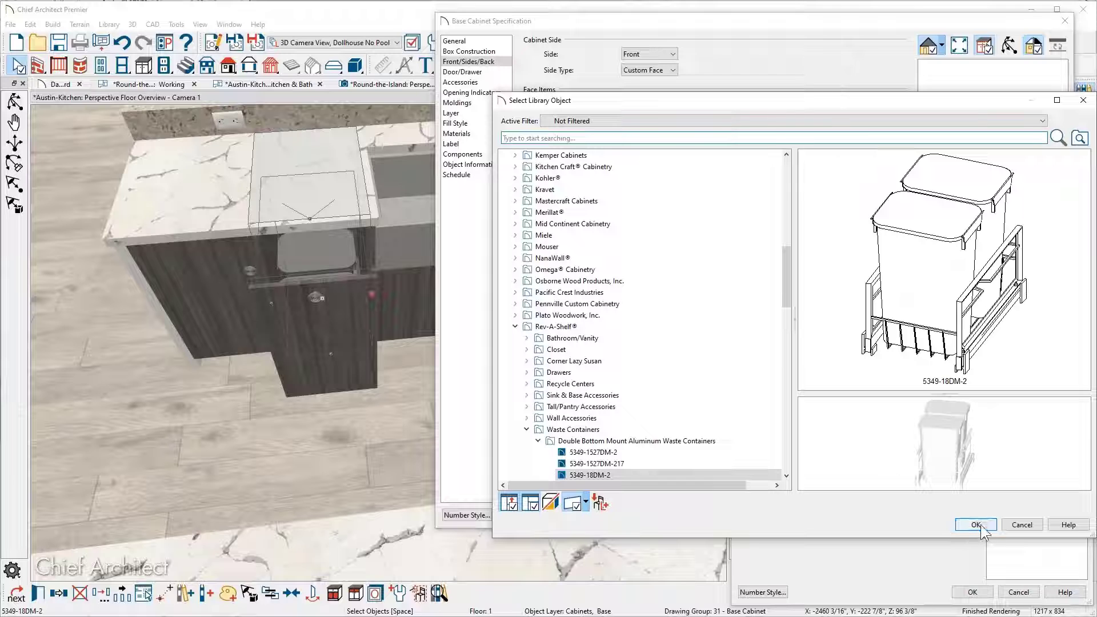
pyautogui.moveTo(1010, 379); pyautogui.dragTo(1042, 435)
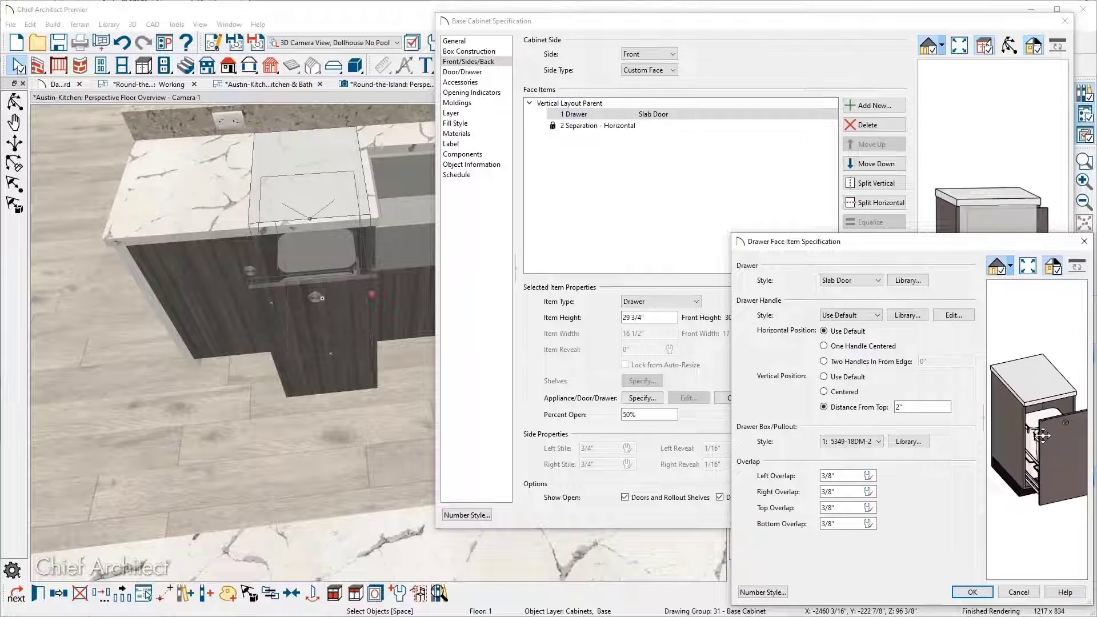
pyautogui.click(972, 592)
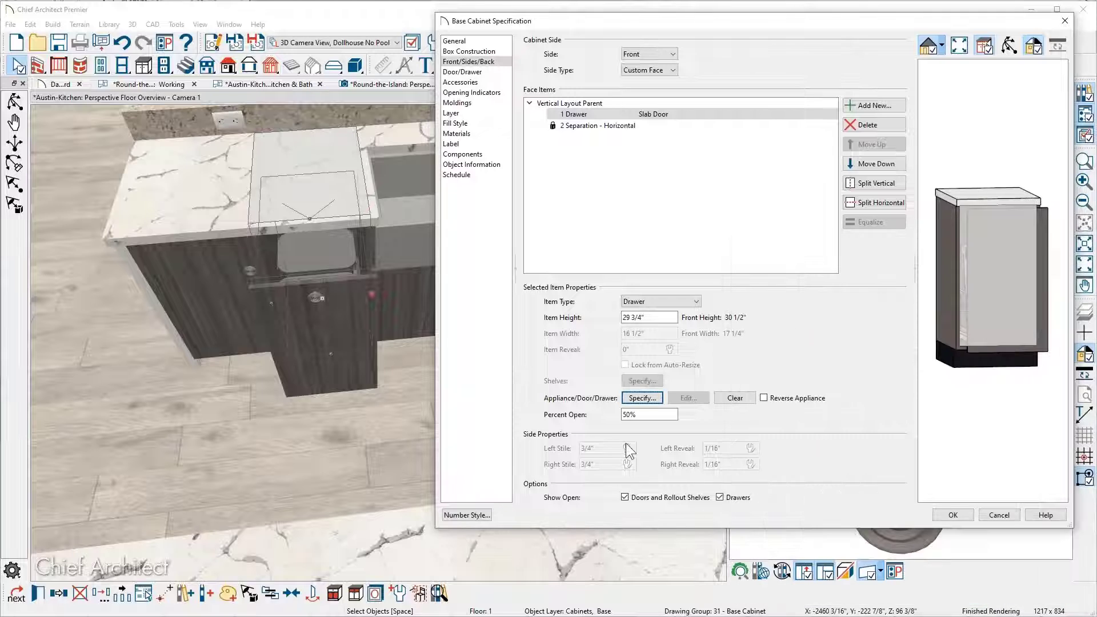
# - Set the waste pullout drawer's Percent Open to 75%, inspect it in the preview and apply the cabinet specification
pyautogui.doubleClick(645, 411)
pyautogui.write('75')
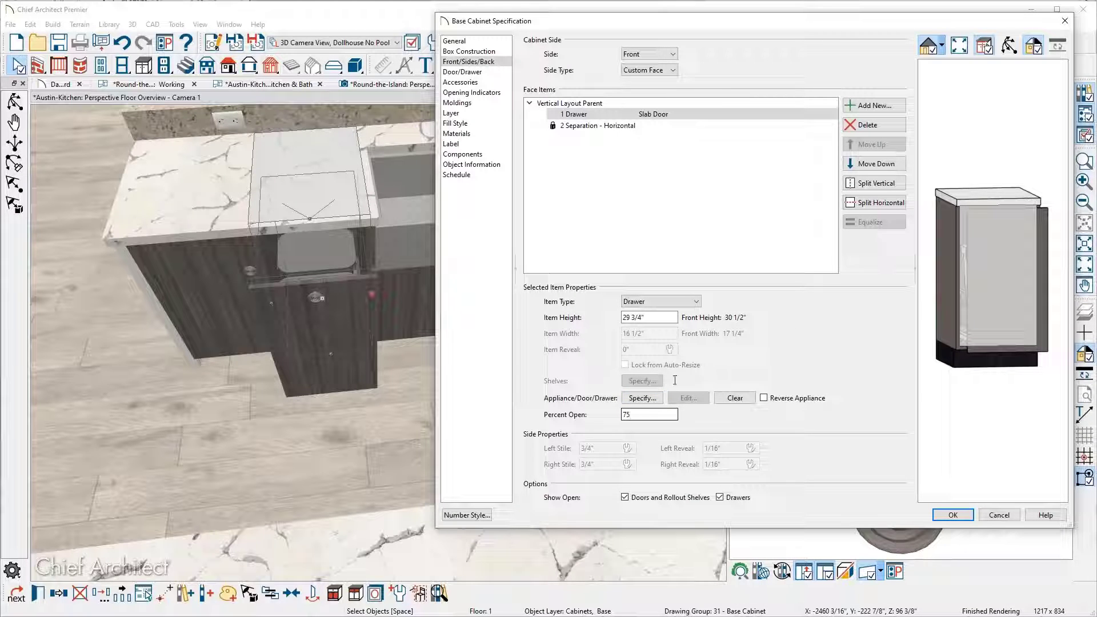
pyautogui.press('Tab')
pyautogui.click(1009, 47)
pyautogui.moveTo(1008, 246); pyautogui.dragTo(998, 294)
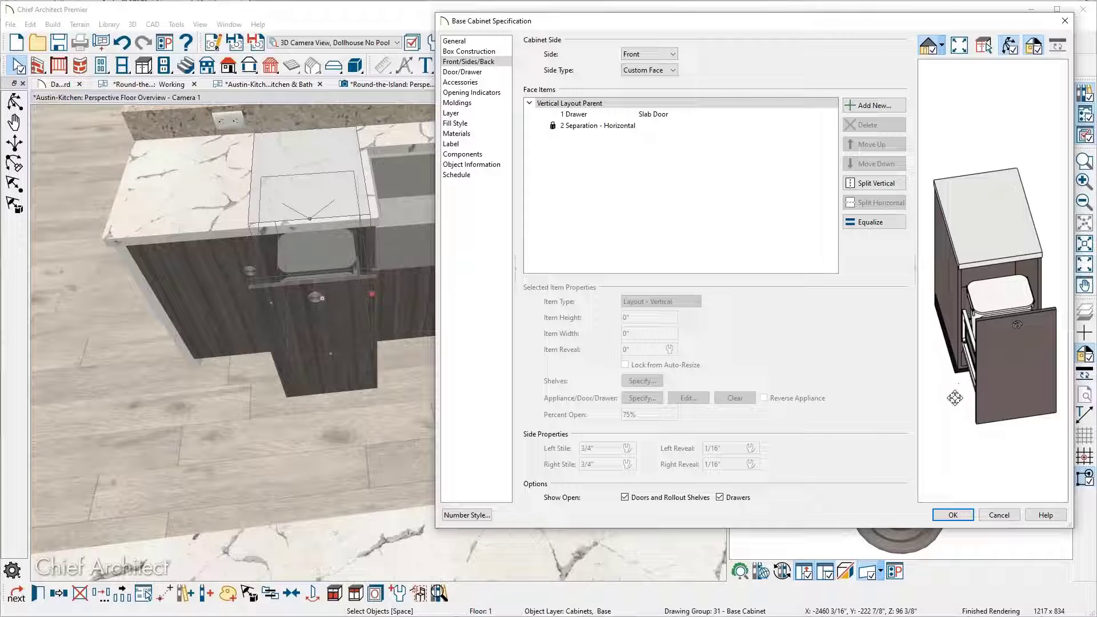
pyautogui.click(953, 514)
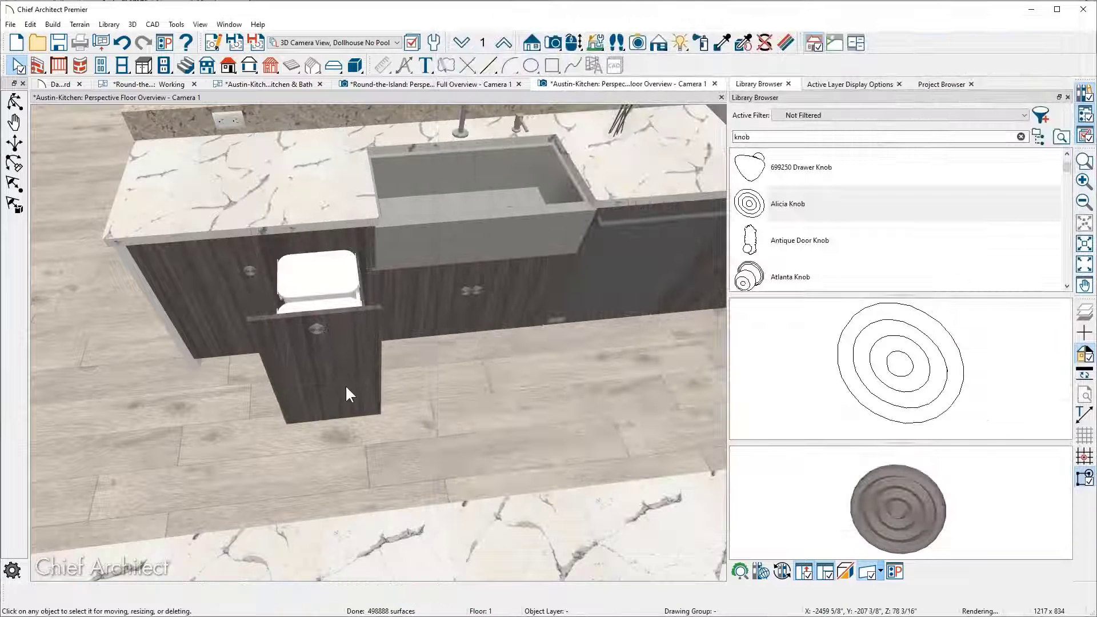
pyautogui.moveTo(372, 316); pyautogui.dragTo(299, 324, button='middle')
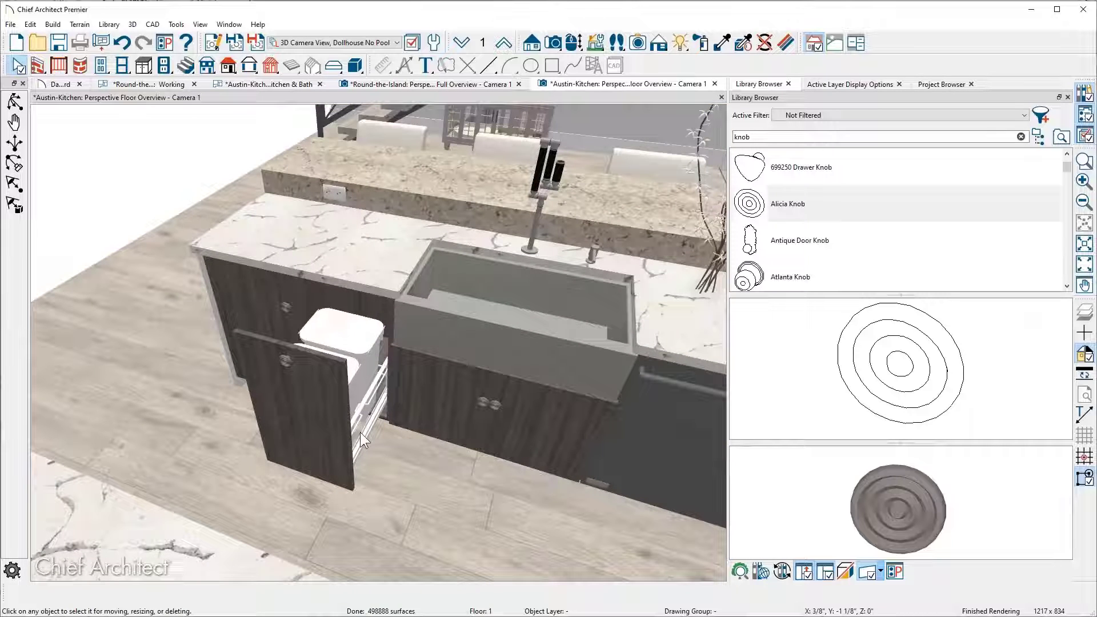